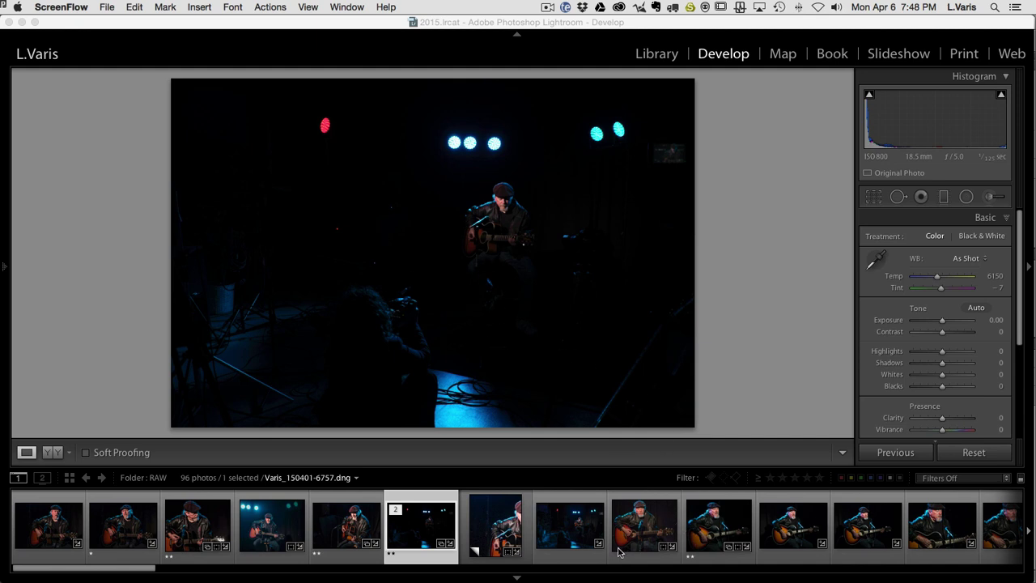
pyautogui.moveTo(112, 571); pyautogui.dragTo(167, 574)
pyautogui.click(338, 525)
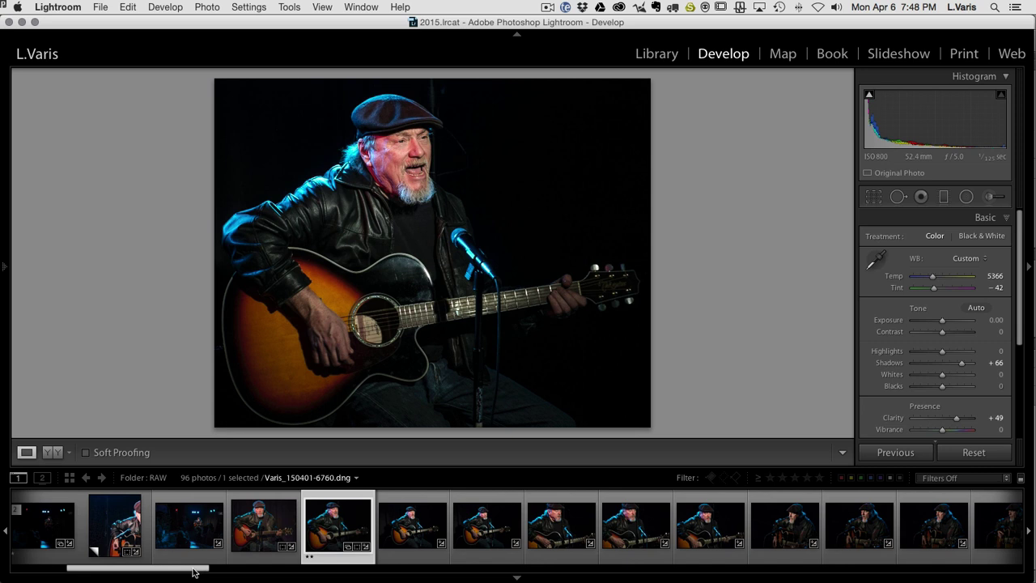
pyautogui.moveTo(193, 572); pyautogui.dragTo(128, 572)
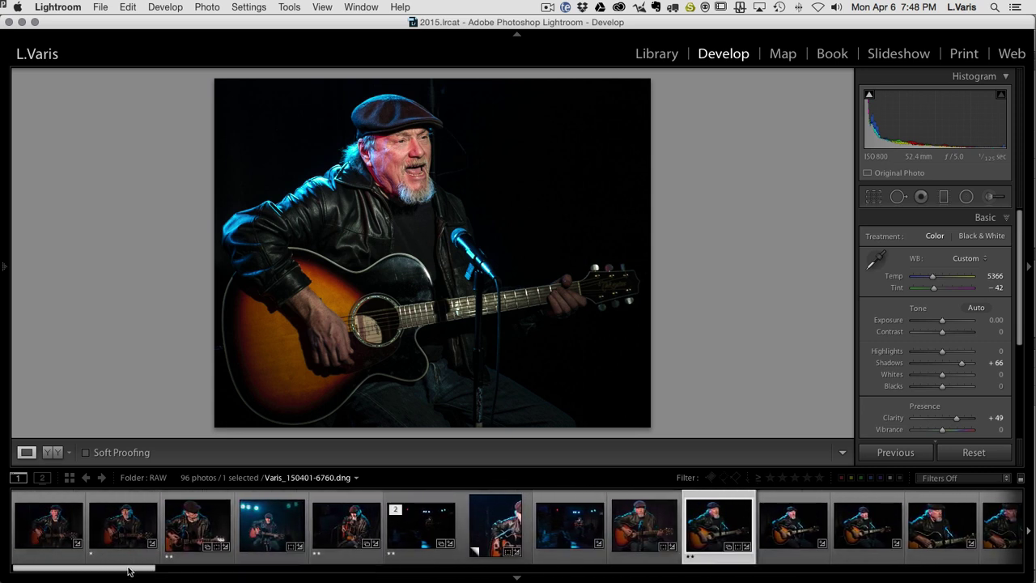
pyautogui.click(424, 534)
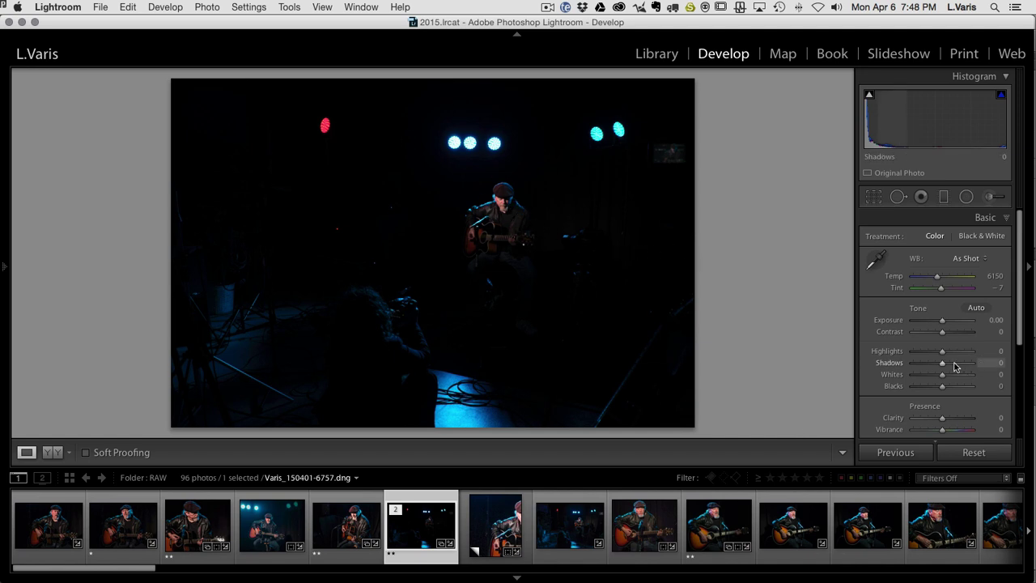
pyautogui.moveTo(942, 363); pyautogui.dragTo(990, 363)
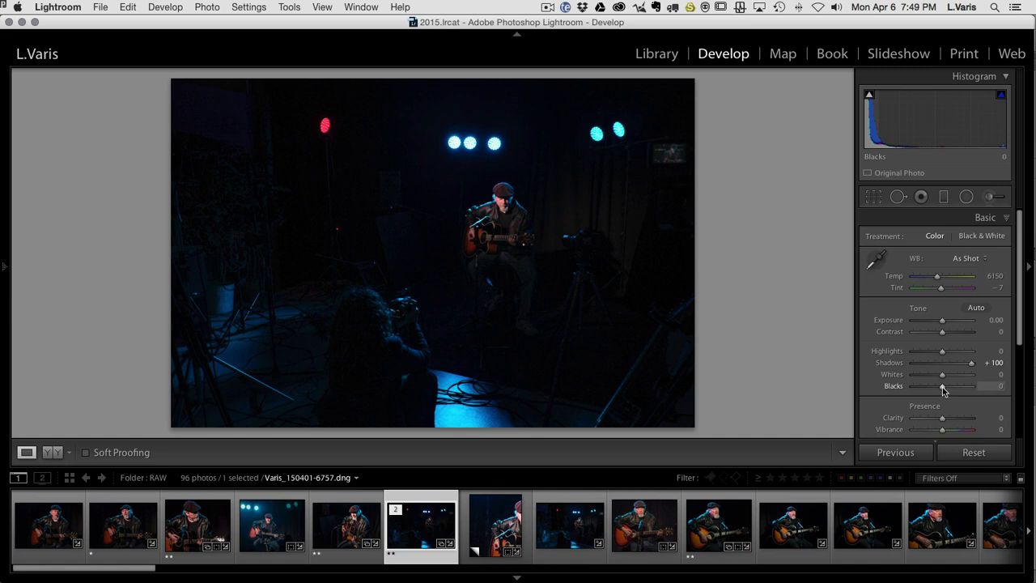
pyautogui.moveTo(946, 390); pyautogui.dragTo(968, 390)
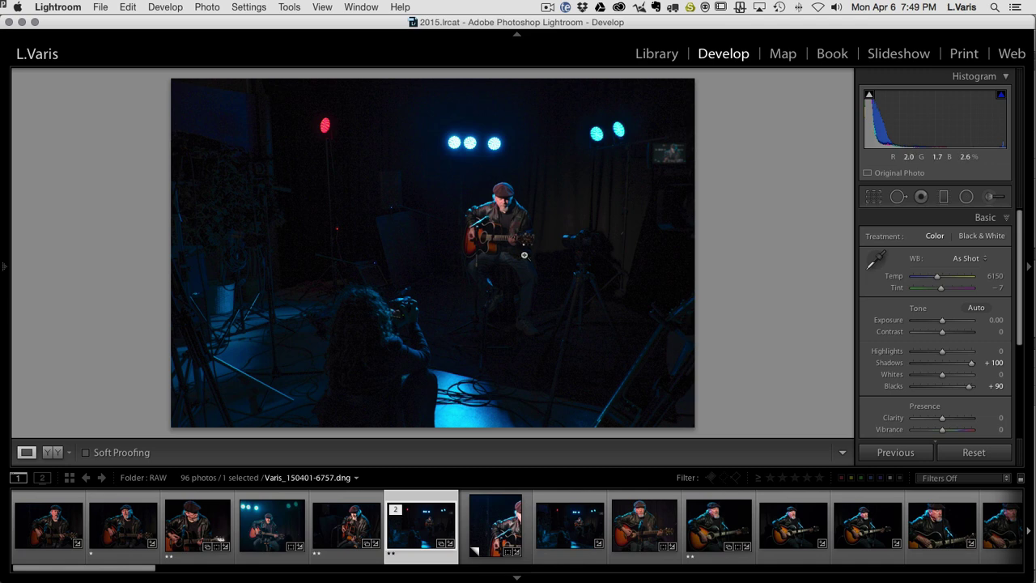
# Magnify the photo to 1:1 and examine the lightened shadows around the guitarist for noise
pyautogui.click(453, 245)
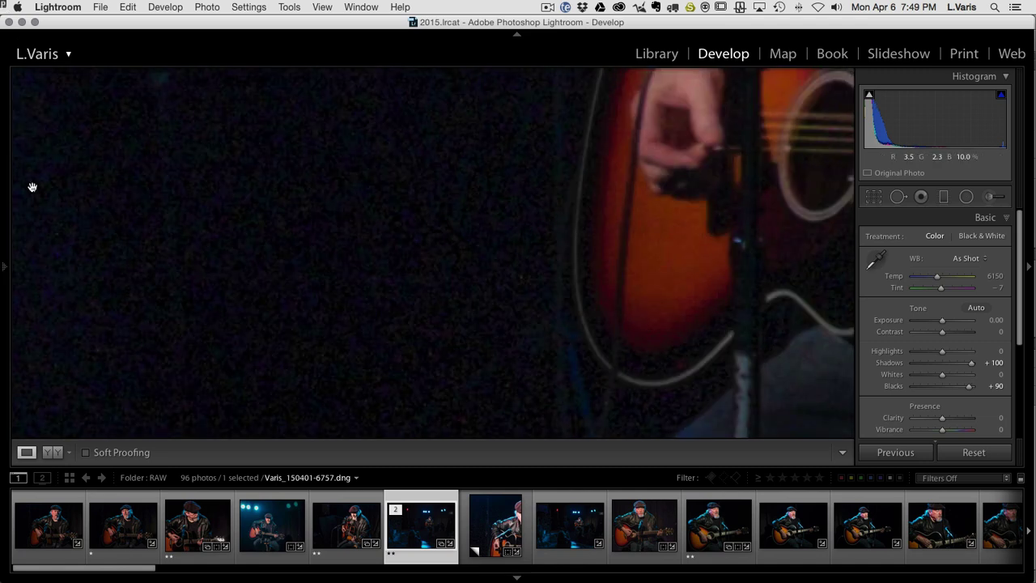
pyautogui.moveTo(5, 267)
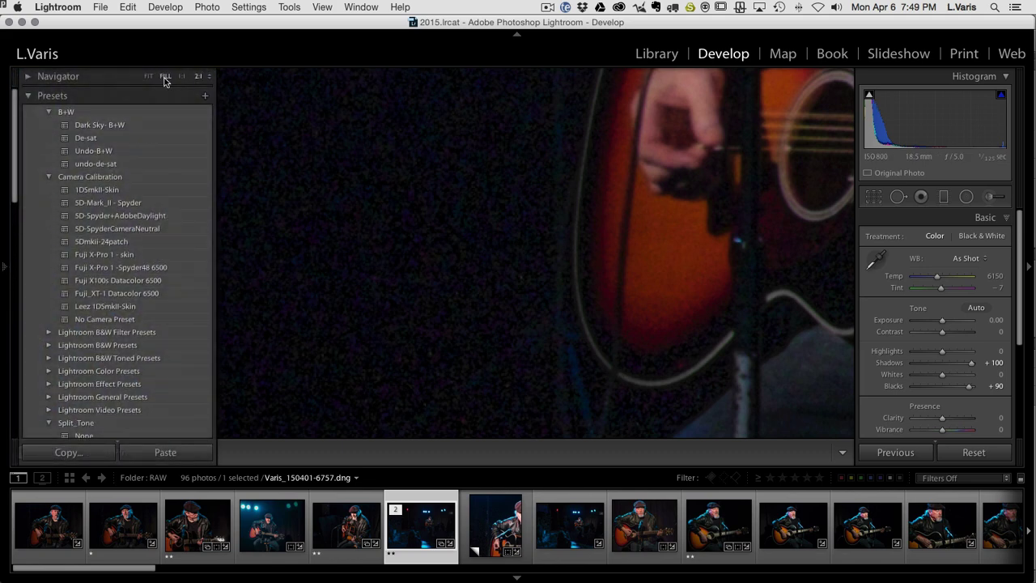
pyautogui.click(164, 78)
pyautogui.click(181, 77)
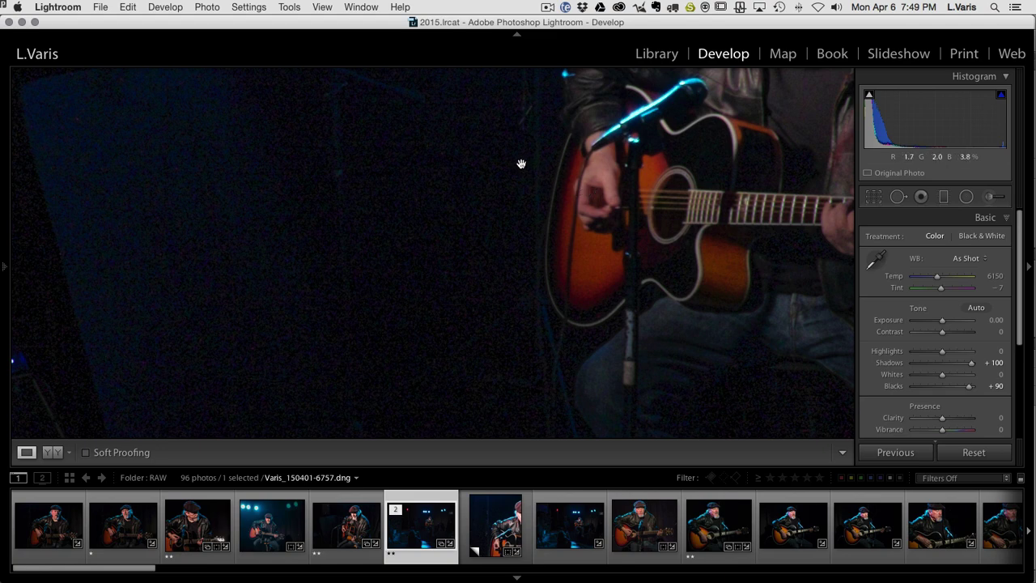
pyautogui.moveTo(497, 159); pyautogui.dragTo(482, 294)
pyautogui.moveTo(582, 162); pyautogui.dragTo(391, 273)
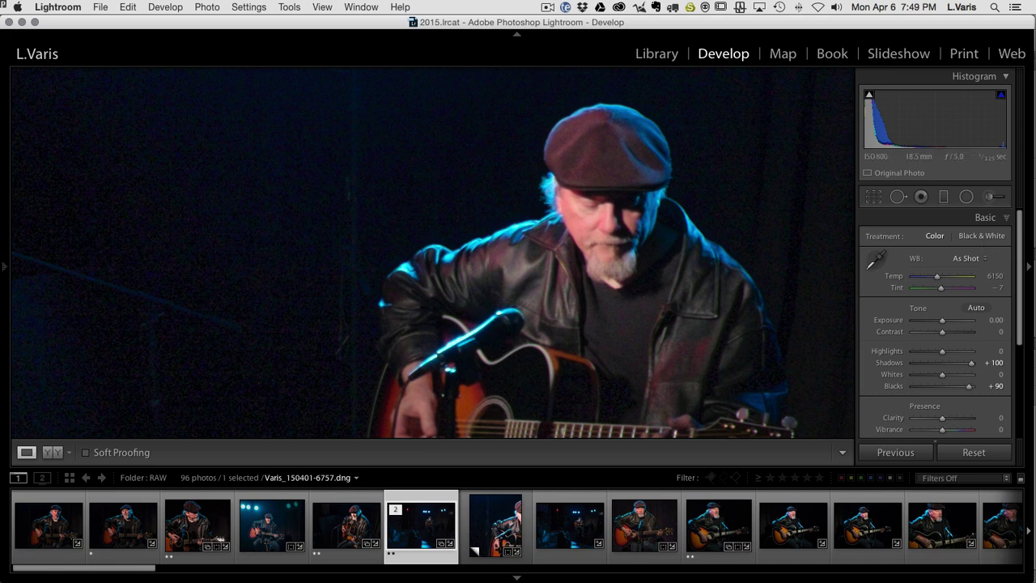
# Collapse the Basic adjustments, expand the Detail settings and set the Sharpening Amount to 65
pyautogui.click(1004, 219)
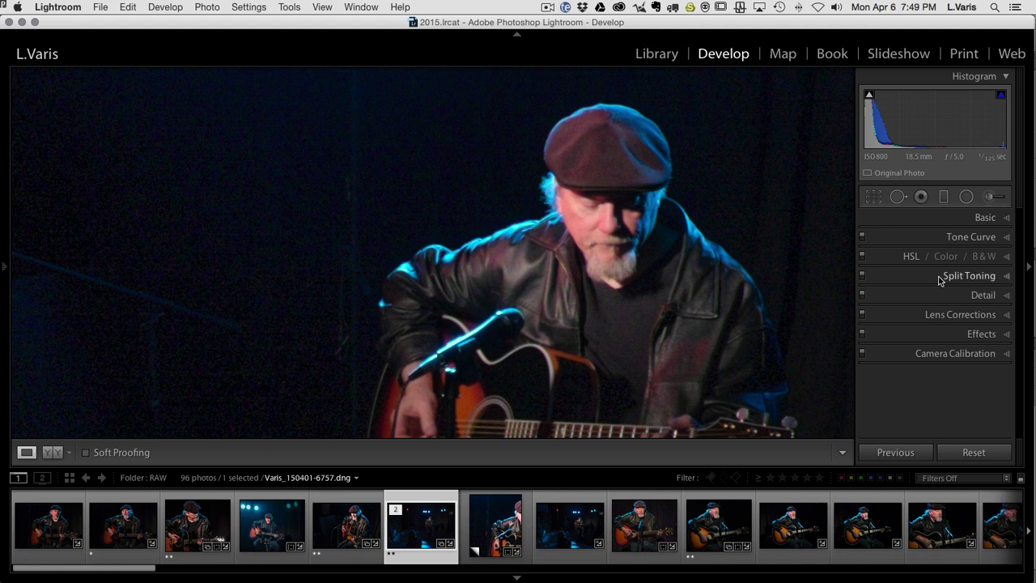
pyautogui.click(1008, 296)
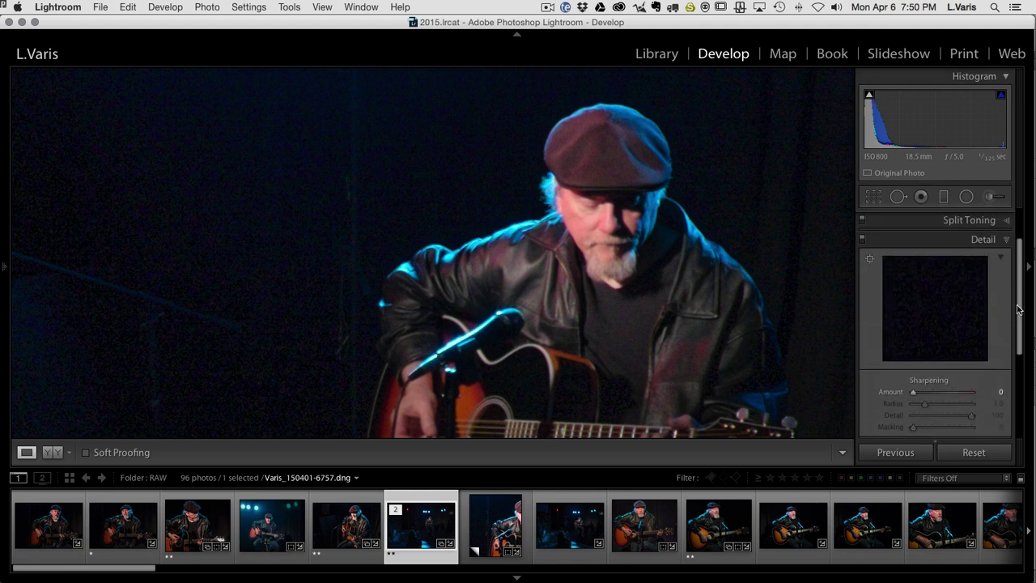
pyautogui.scroll(1, 931, 340)
pyautogui.moveTo(912, 396); pyautogui.dragTo(939, 396)
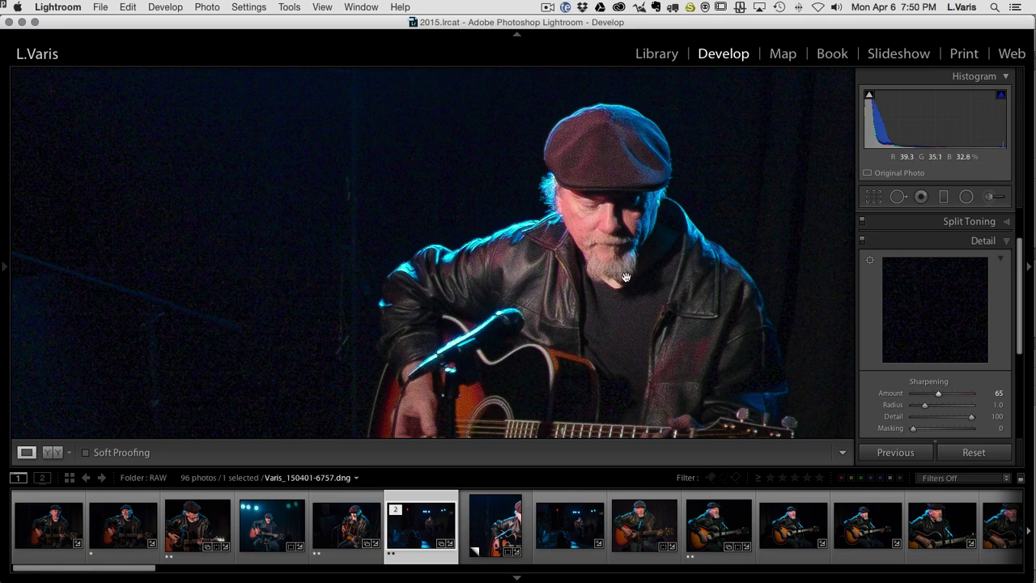
# Check the sharpened guitar and dark background, and set the Color noise reduction to 40
pyautogui.scroll(-2, 81, 249)
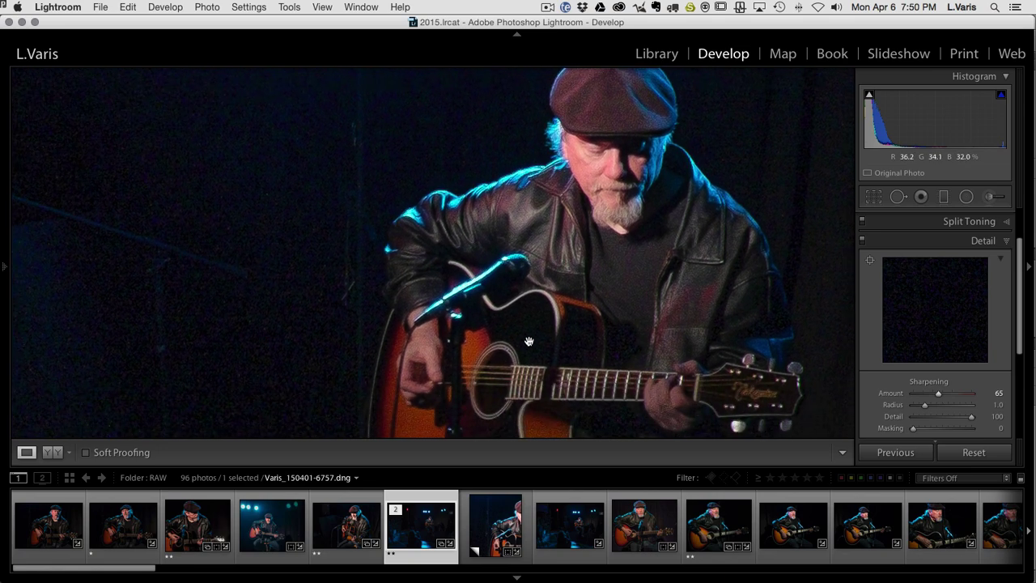
pyautogui.moveTo(529, 342); pyautogui.dragTo(554, 202)
pyautogui.moveTo(467, 266); pyautogui.dragTo(472, 343)
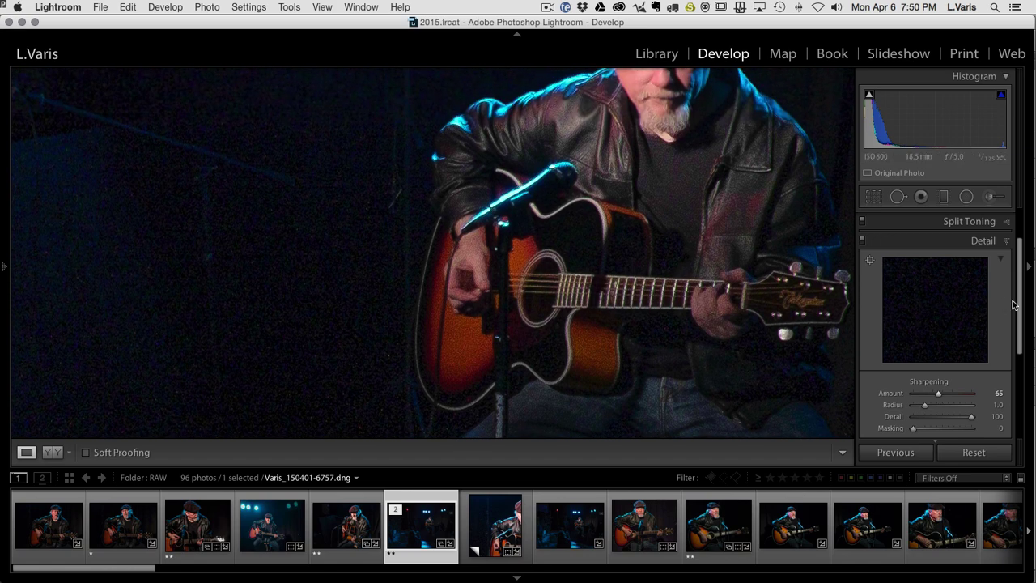
pyautogui.moveTo(1020, 309); pyautogui.dragTo(1019, 411)
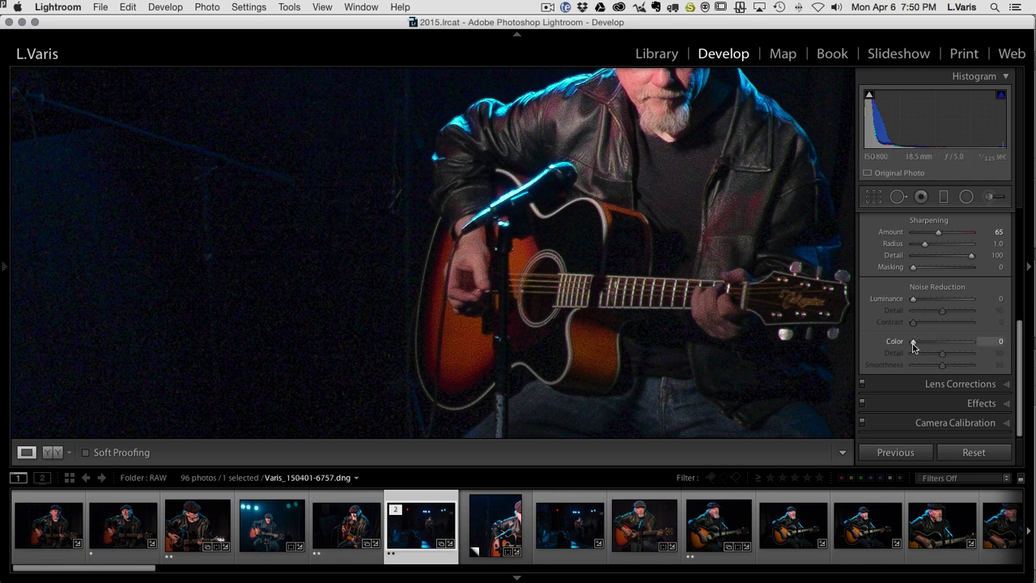
pyautogui.moveTo(913, 345); pyautogui.dragTo(925, 346)
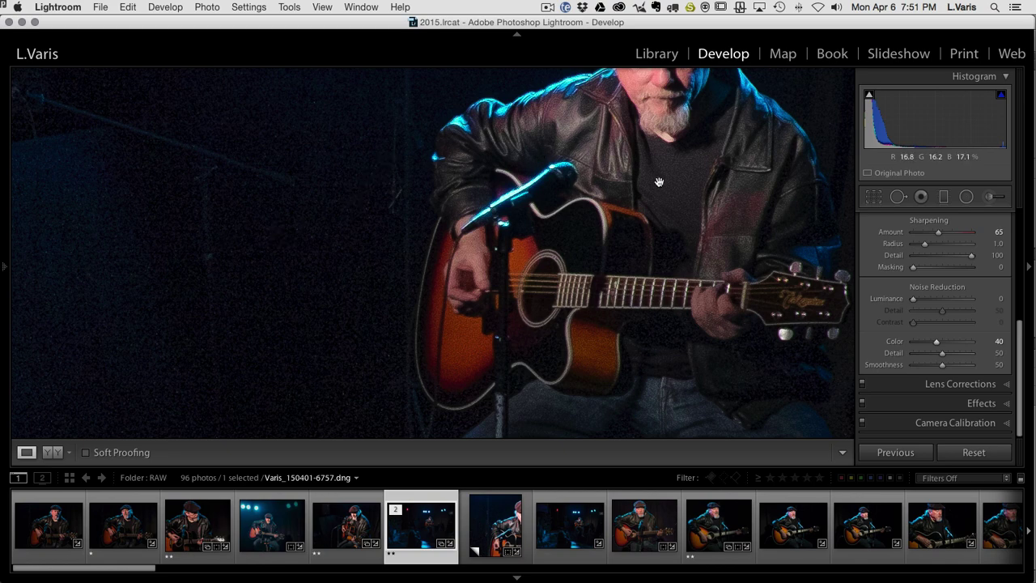
# Try Luminance noise reduction at 66 and 40, checking the guitarist and the dark floor area
pyautogui.moveTo(656, 181); pyautogui.dragTo(646, 307)
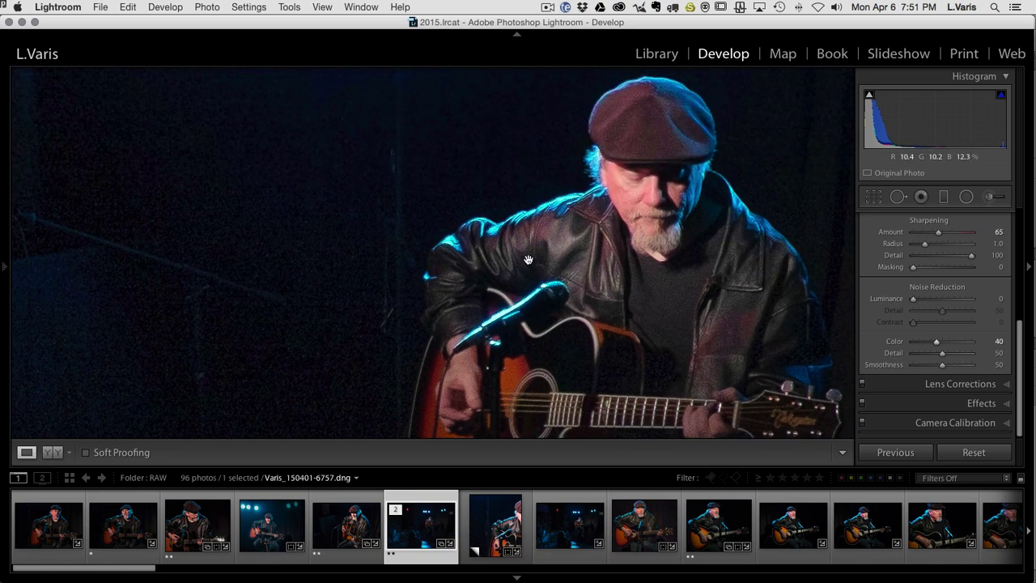
pyautogui.moveTo(533, 250); pyautogui.dragTo(564, 185)
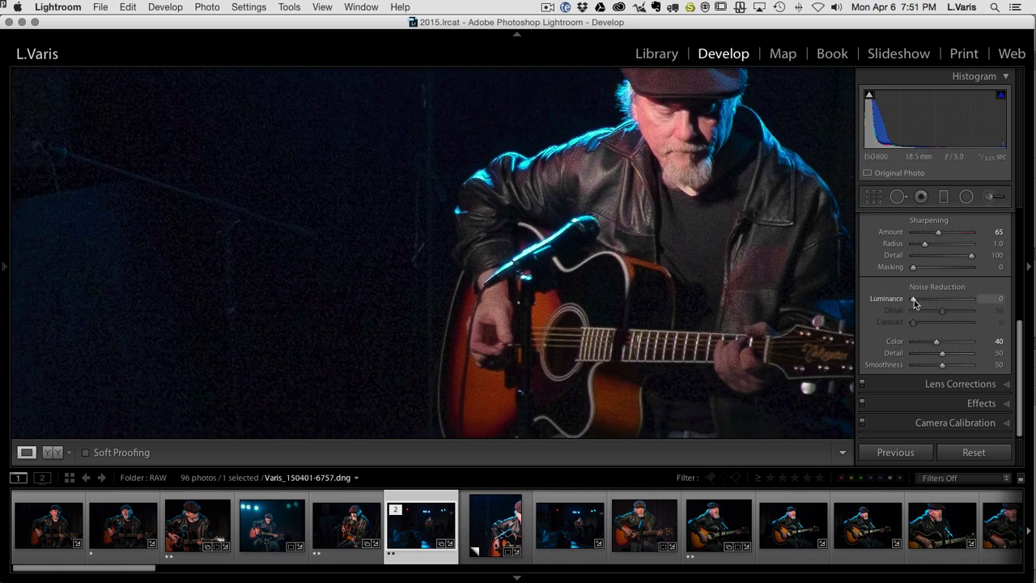
pyautogui.moveTo(913, 302); pyautogui.dragTo(950, 302)
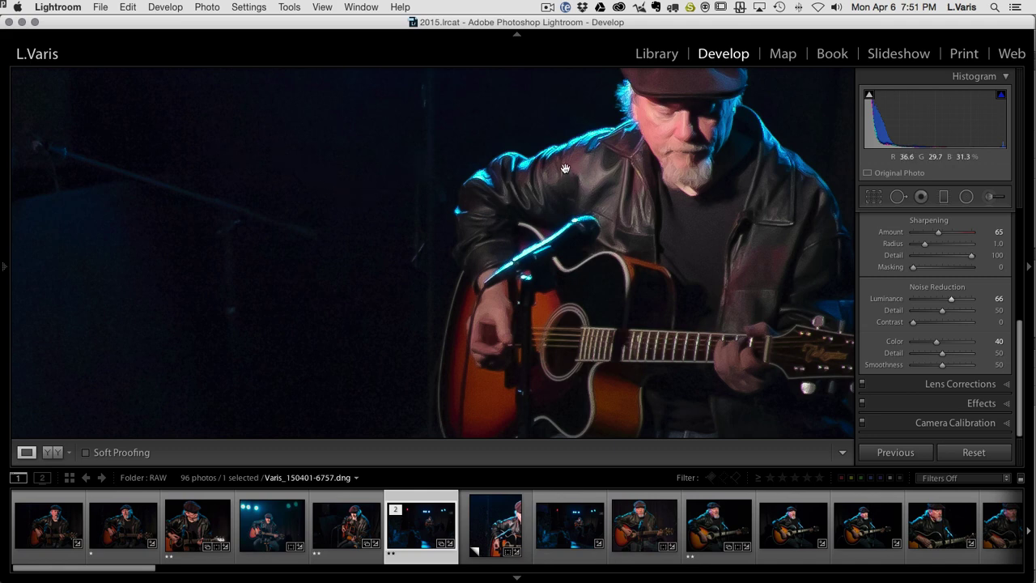
pyautogui.moveTo(237, 332); pyautogui.dragTo(326, 178)
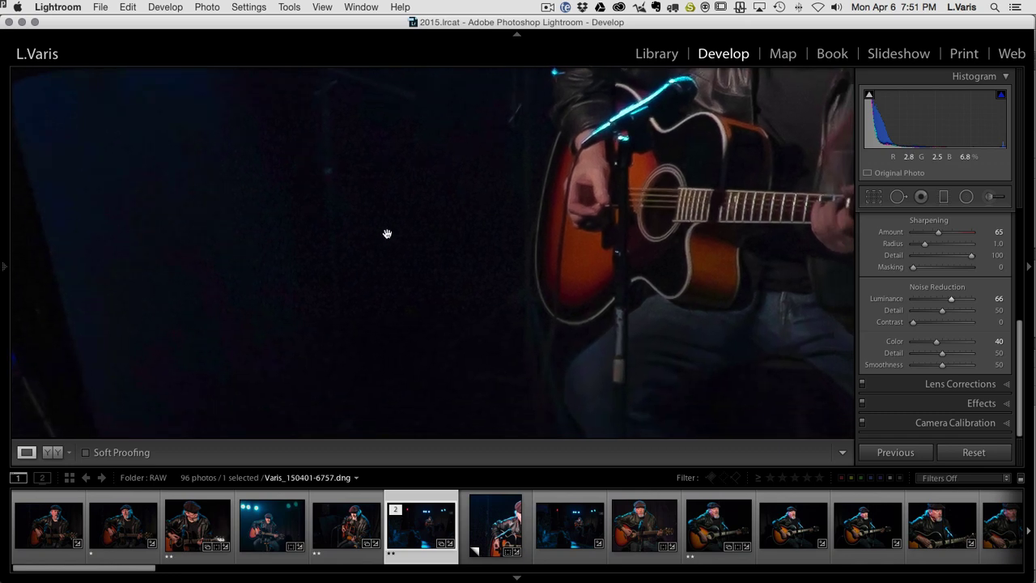
pyautogui.moveTo(526, 280); pyautogui.dragTo(488, 154)
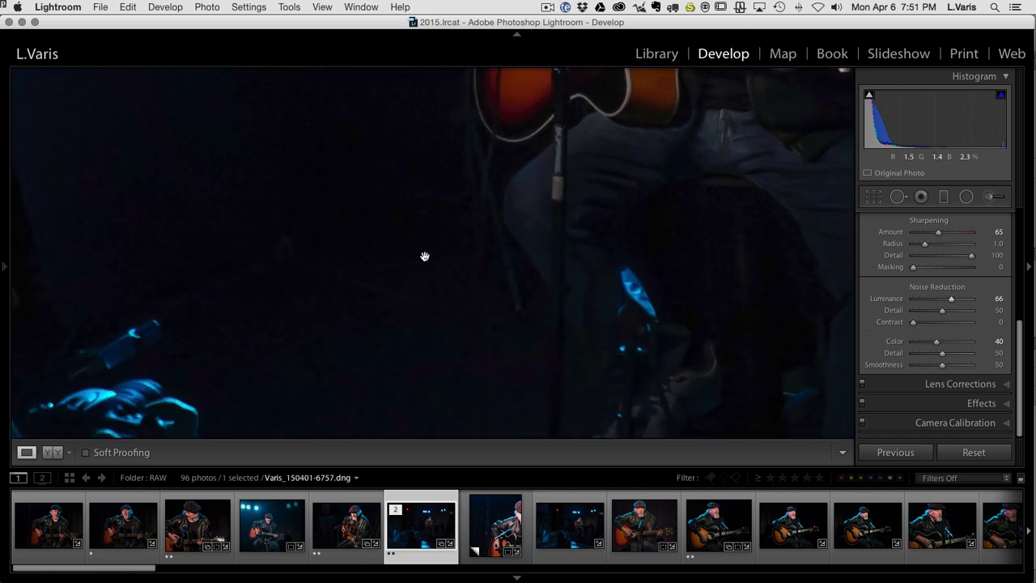
pyautogui.moveTo(424, 256); pyautogui.dragTo(447, 356)
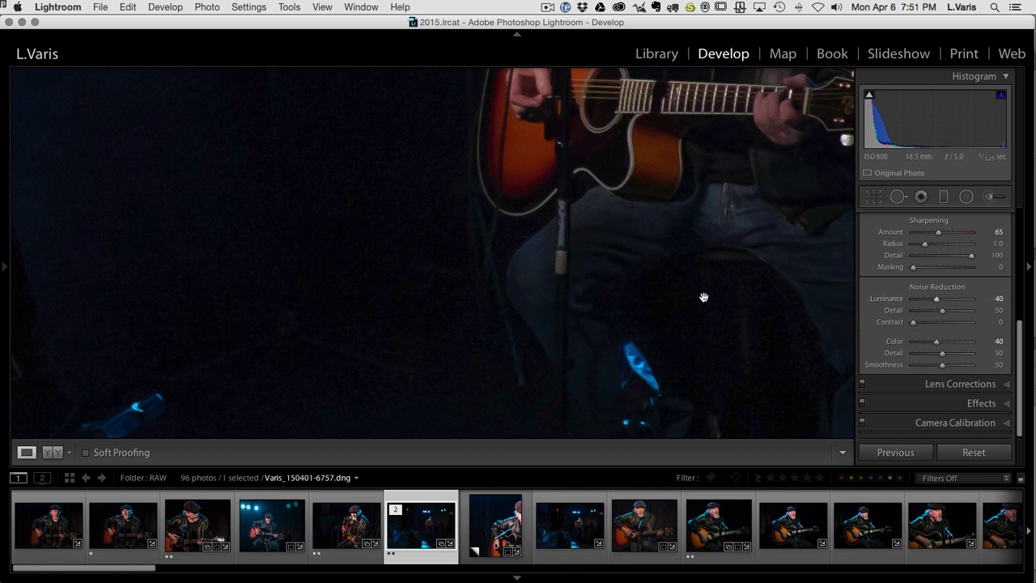
# Recheck the guitarist's face and jacket, and return the Luminance noise reduction to 0
pyautogui.moveTo(587, 181); pyautogui.dragTo(565, 372)
pyautogui.moveTo(709, 151); pyautogui.dragTo(662, 256)
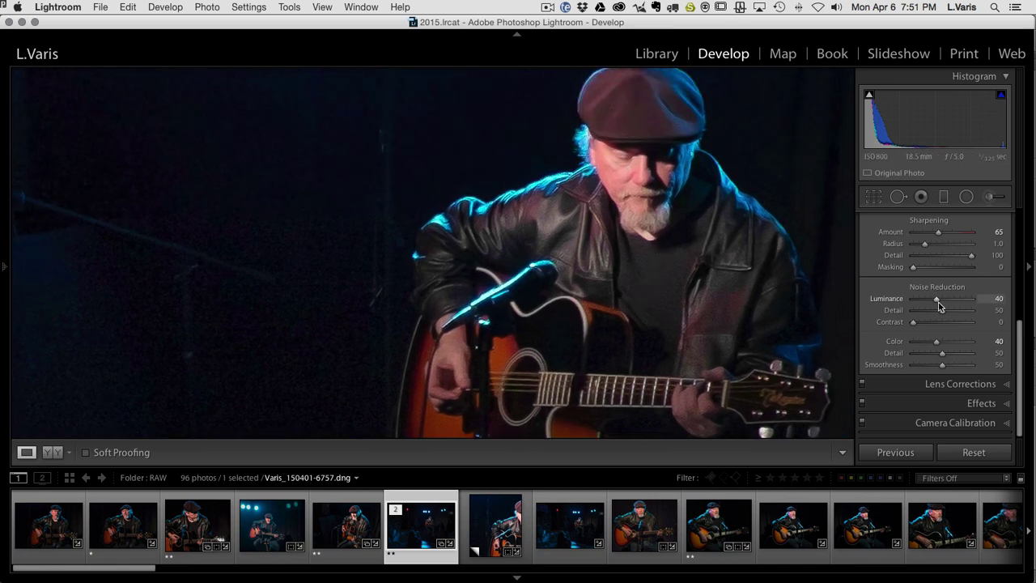
pyautogui.moveTo(934, 299); pyautogui.dragTo(879, 301)
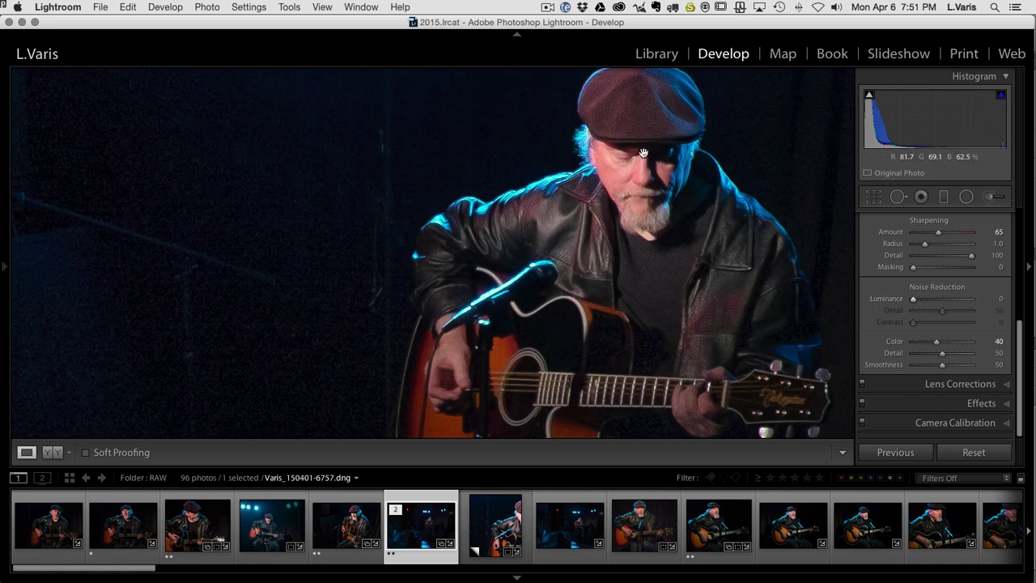
# Examine the remaining grain around the guitarist up close, and review the whole stage scene zoomed out
pyautogui.moveTo(644, 119); pyautogui.dragTo(644, 138)
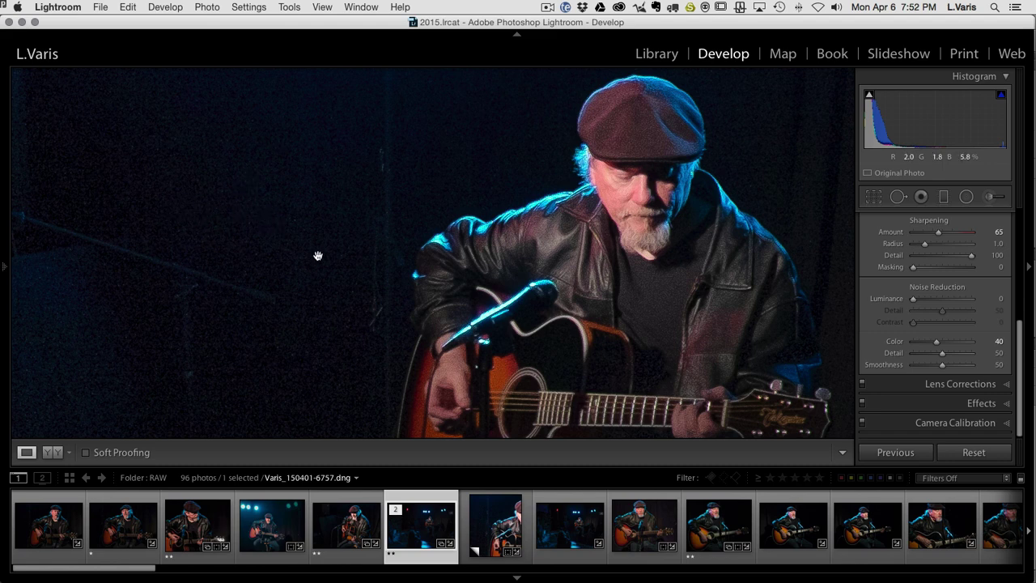
pyautogui.moveTo(318, 256); pyautogui.dragTo(317, 179)
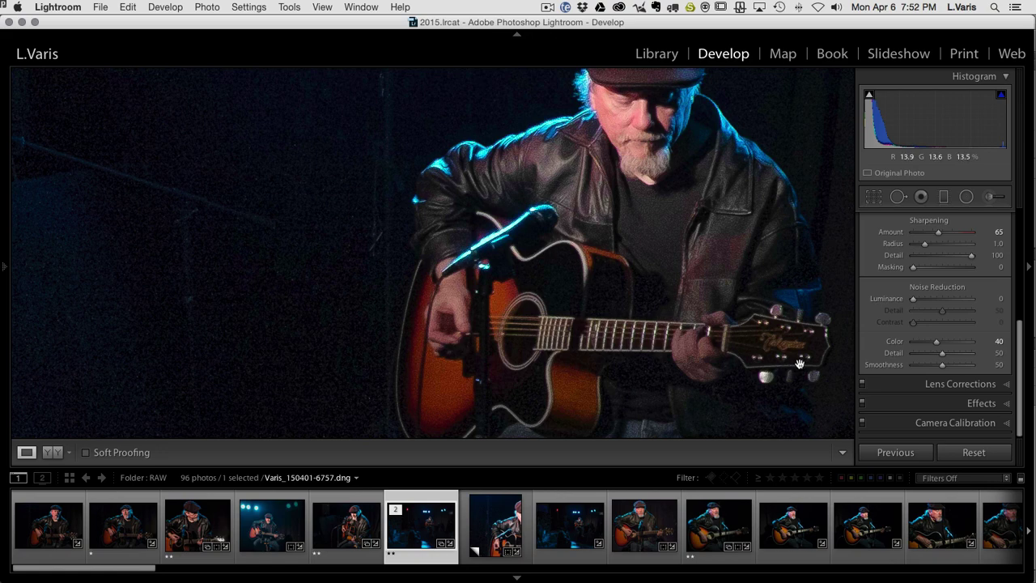
pyautogui.click(619, 316)
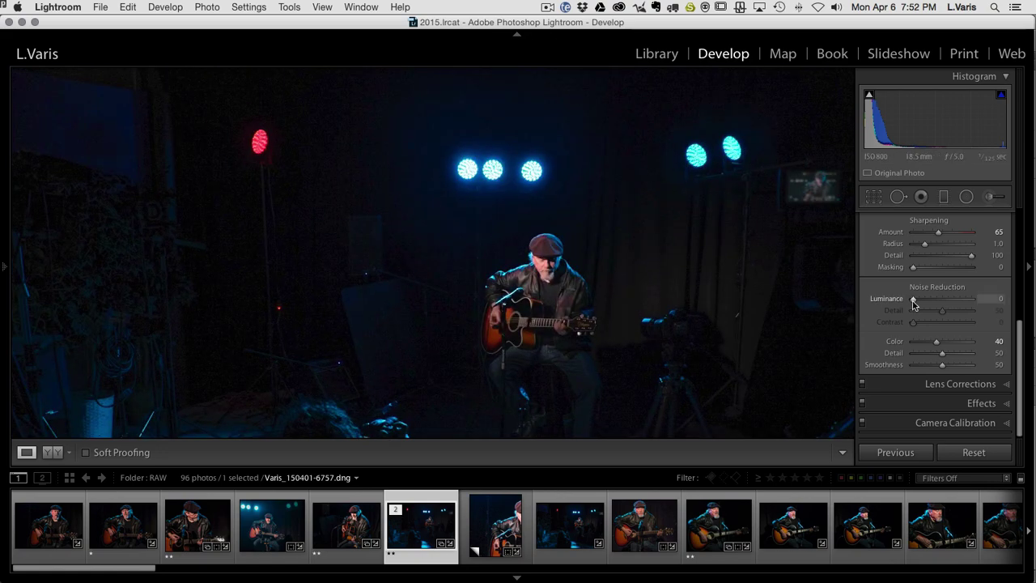
pyautogui.moveTo(474, 307); pyautogui.dragTo(513, 132)
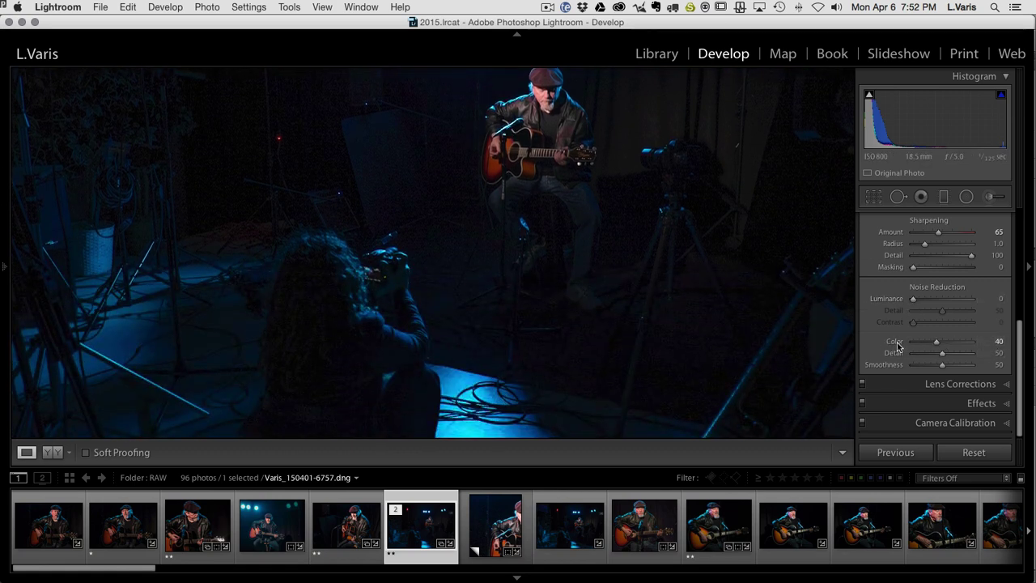
pyautogui.moveTo(513, 201); pyautogui.dragTo(512, 230)
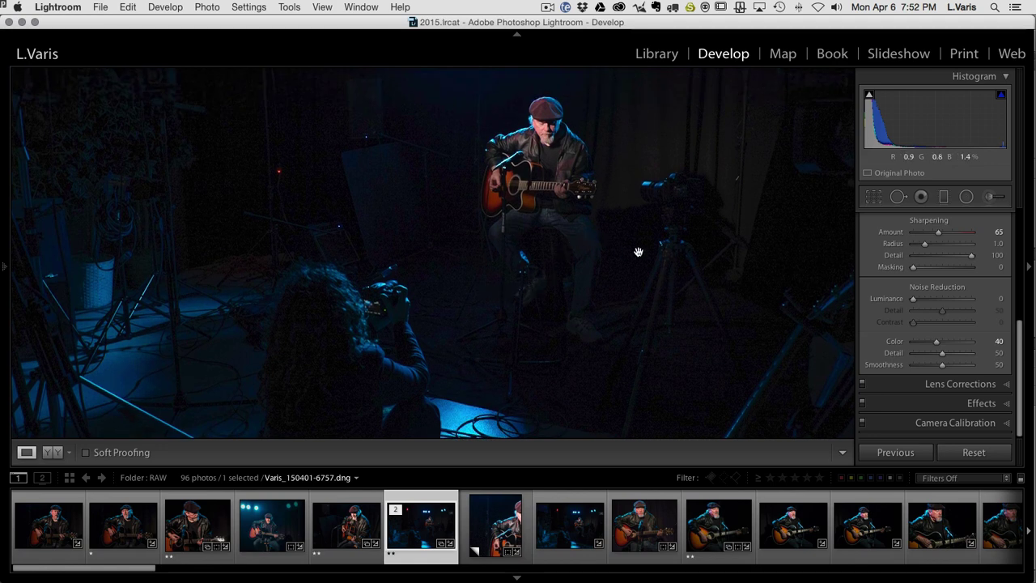
# Open the photo as a Smart Object in Photoshop
pyautogui.click(206, 7)
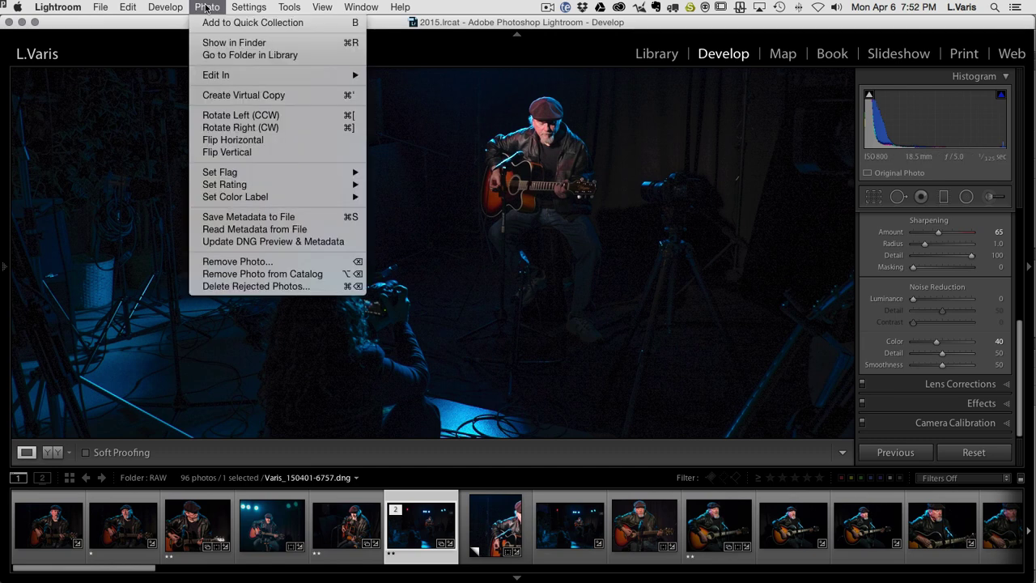
pyautogui.moveTo(213, 78)
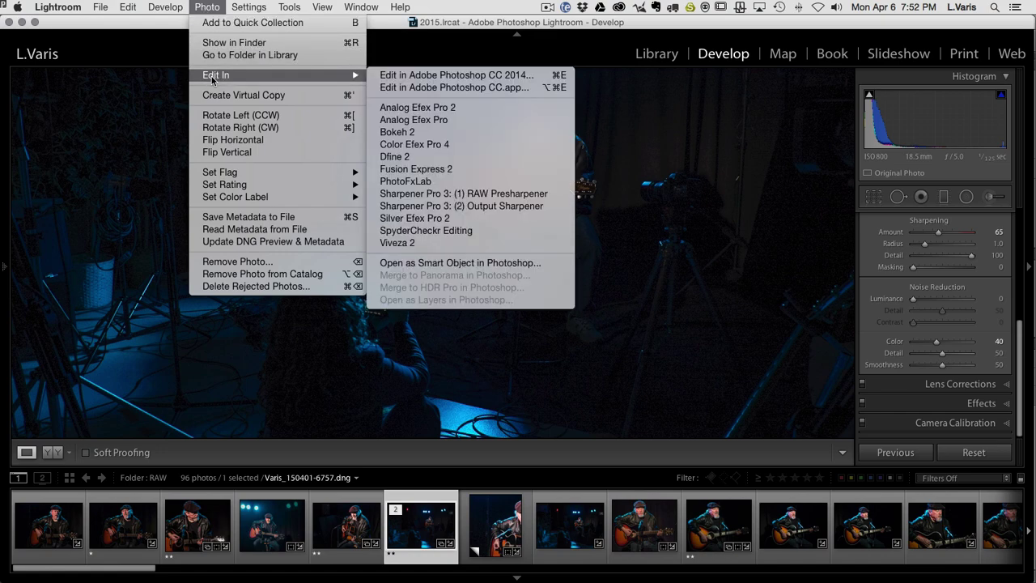
pyautogui.click(543, 263)
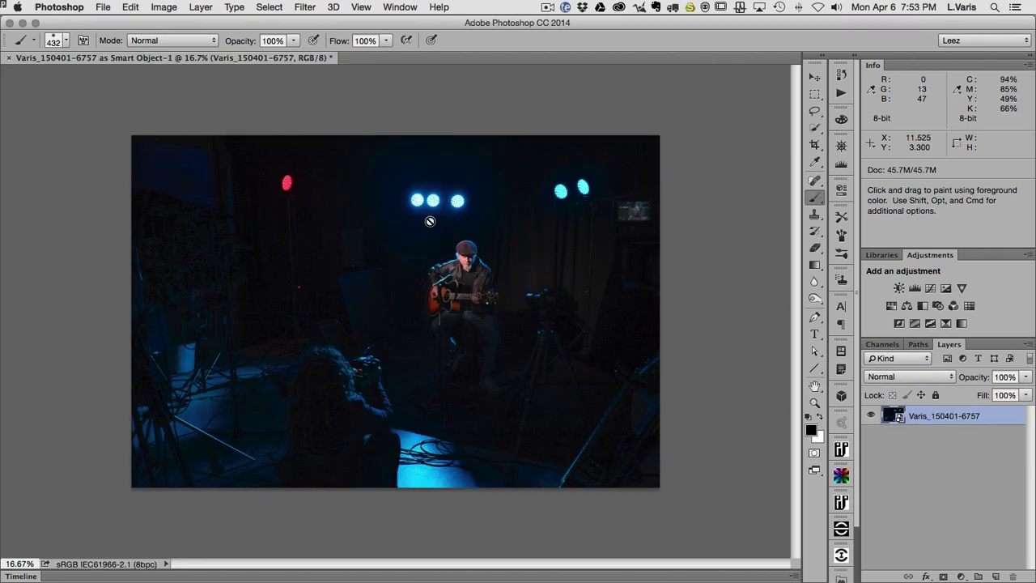
# Magnify the image to 66.67% and inspect the noise around the guitarist's legs and the dark floor
pyautogui.press('super+plus')
pyautogui.press('super+plus')
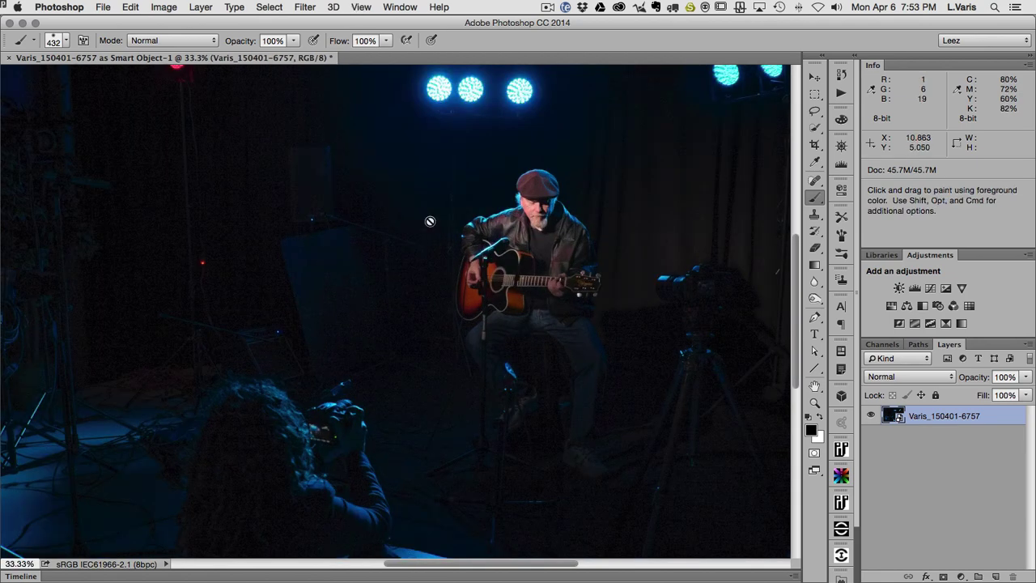
pyautogui.press('super+plus')
pyautogui.press('super+plus')
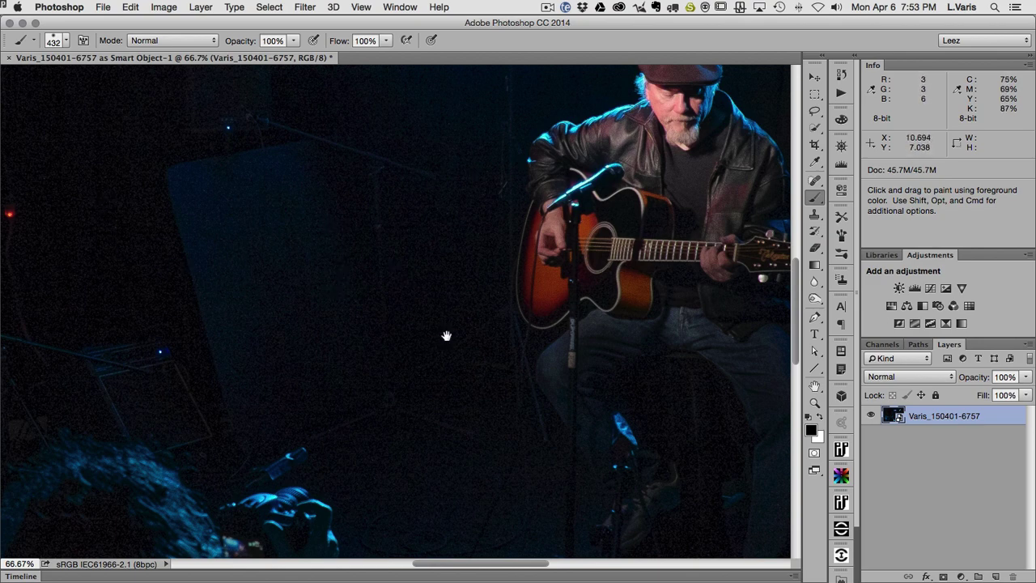
pyautogui.press('space')
pyautogui.moveTo(441, 337); pyautogui.dragTo(285, 273)
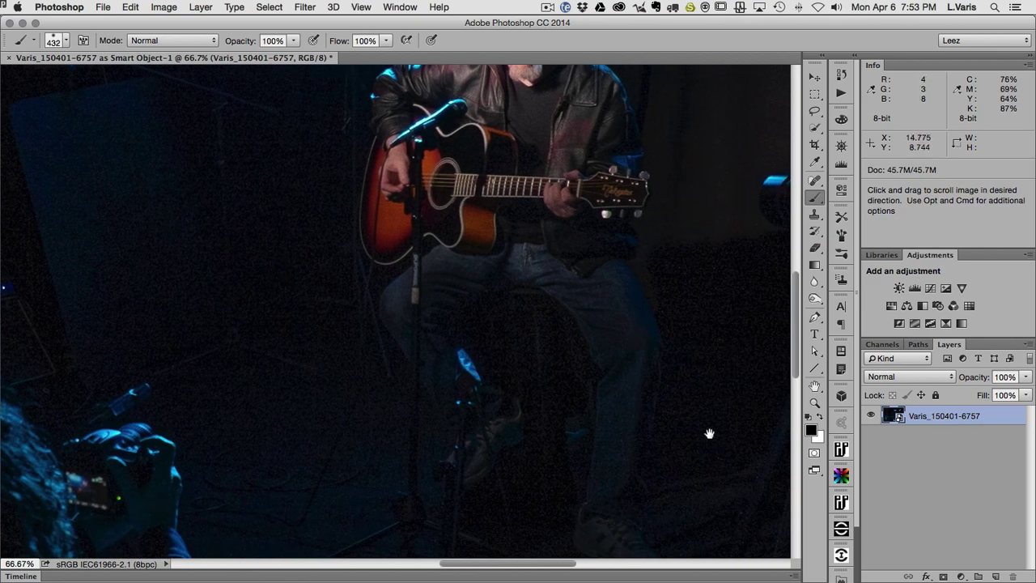
# Examine the noise around the guitarist, the stage lights and the dark left side of the stage
pyautogui.scroll(5, 709, 434)
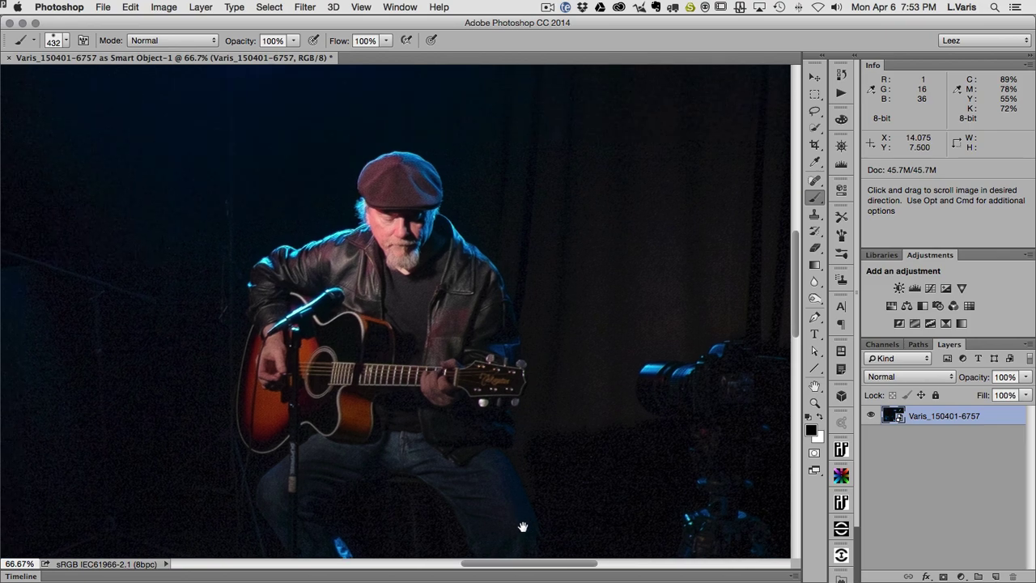
pyautogui.scroll(2, 523, 527)
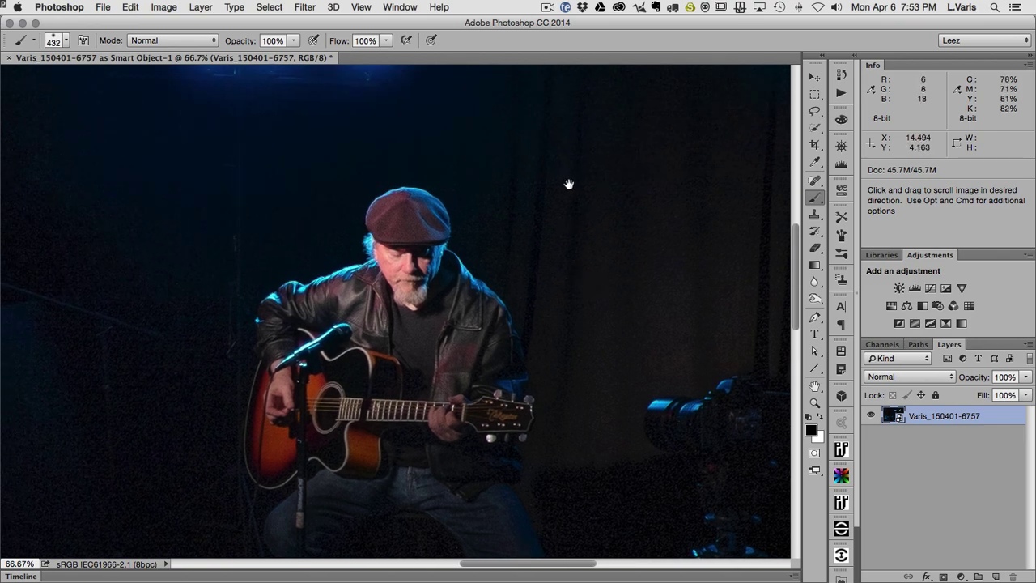
pyautogui.moveTo(569, 184); pyautogui.dragTo(685, 284)
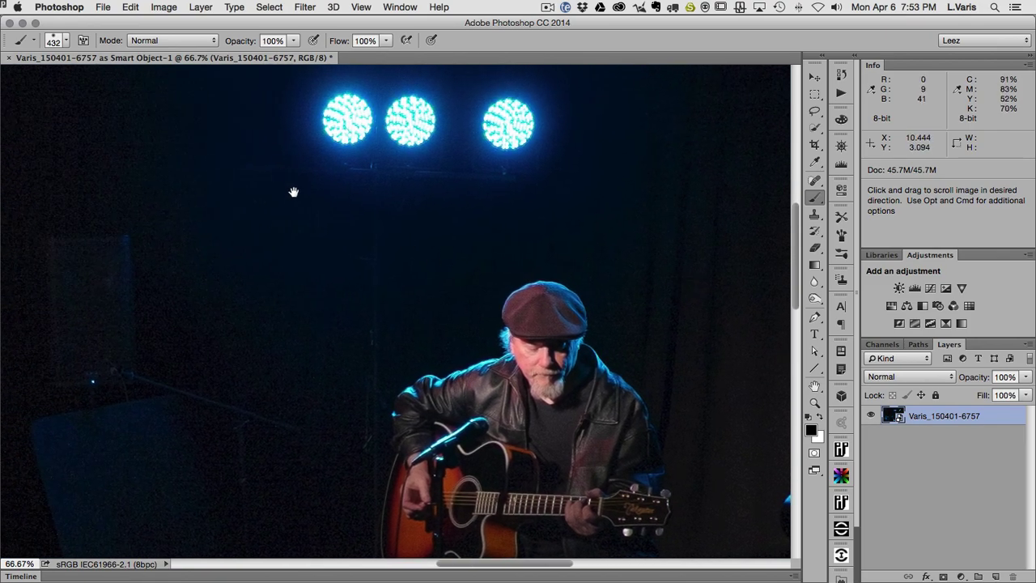
pyautogui.moveTo(277, 148); pyautogui.dragTo(289, 213)
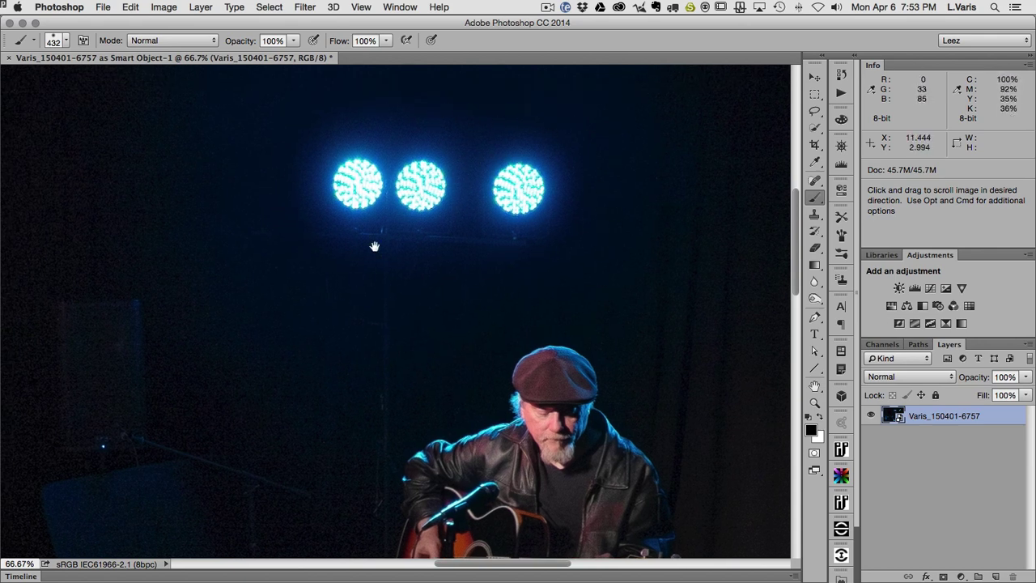
pyautogui.moveTo(351, 291); pyautogui.dragTo(548, 365)
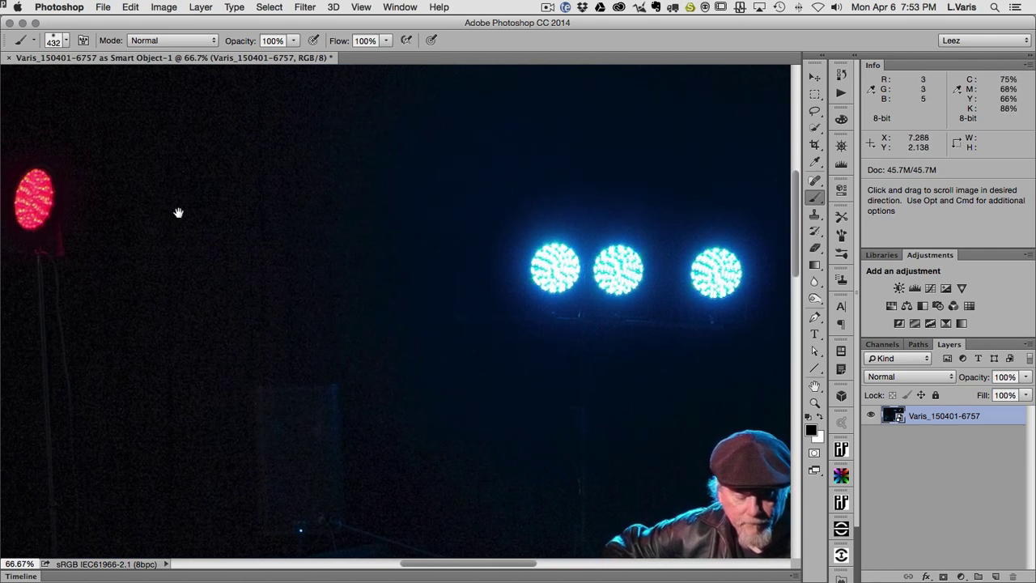
pyautogui.scroll(-6, 141, 308)
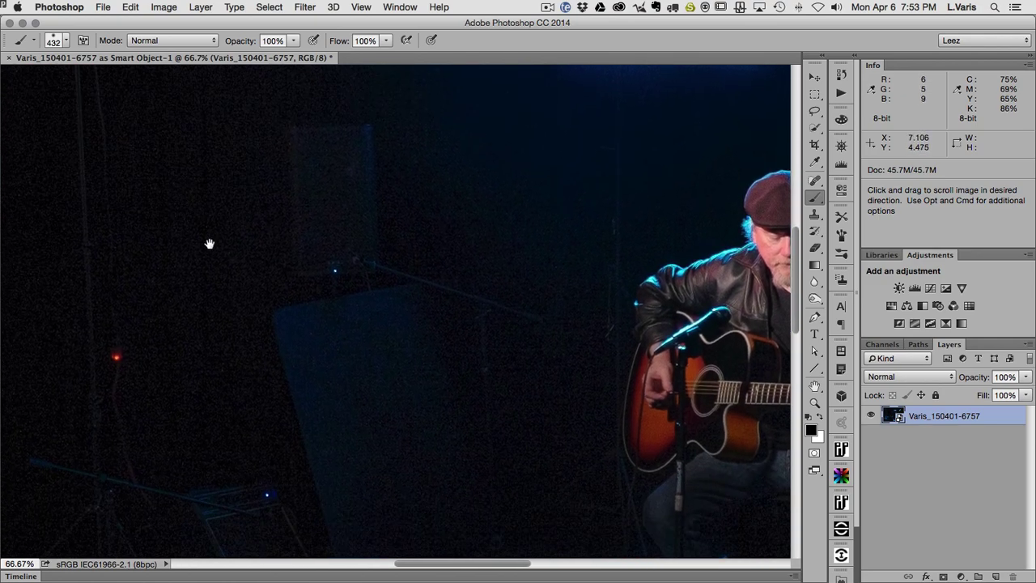
pyautogui.hscroll(5, 209, 243)
pyautogui.scroll(-3, 209, 244)
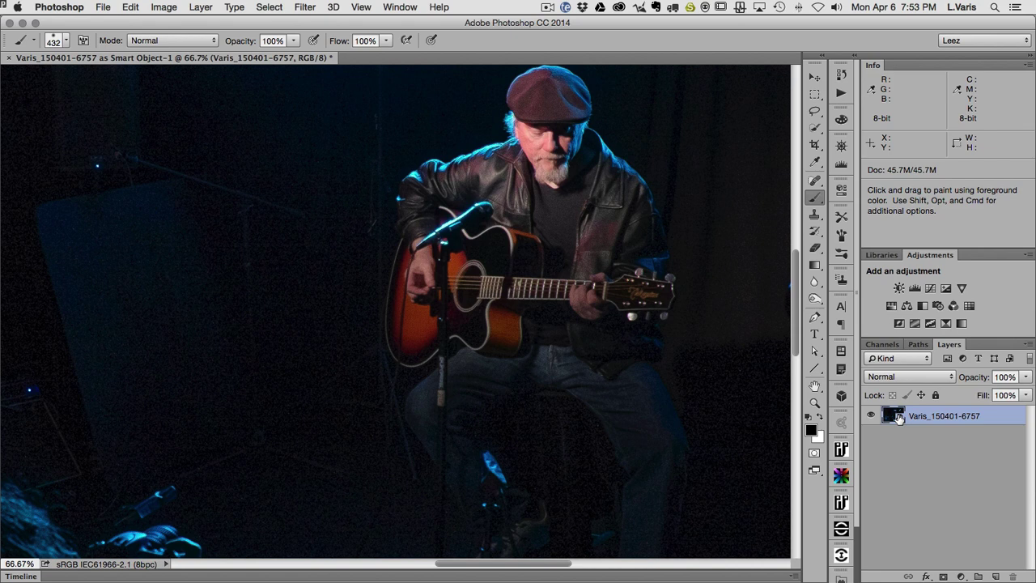
# Duplicate the Smart Object layer and open the Surface Blur filter on the copy, with the image magnified to 100%
pyautogui.moveTo(898, 418); pyautogui.dragTo(994, 575)
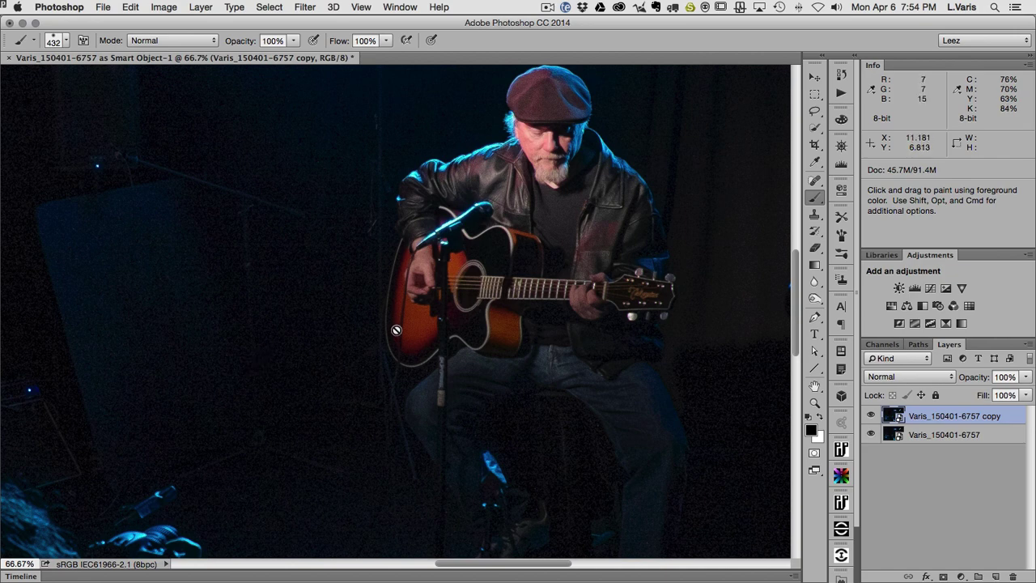
pyautogui.click(306, 8)
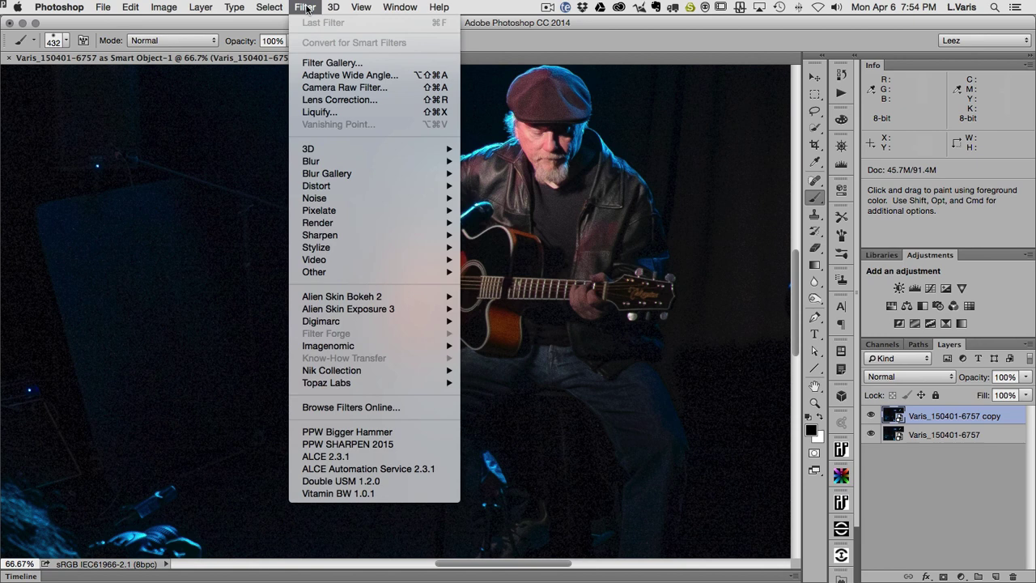
pyautogui.moveTo(310, 166)
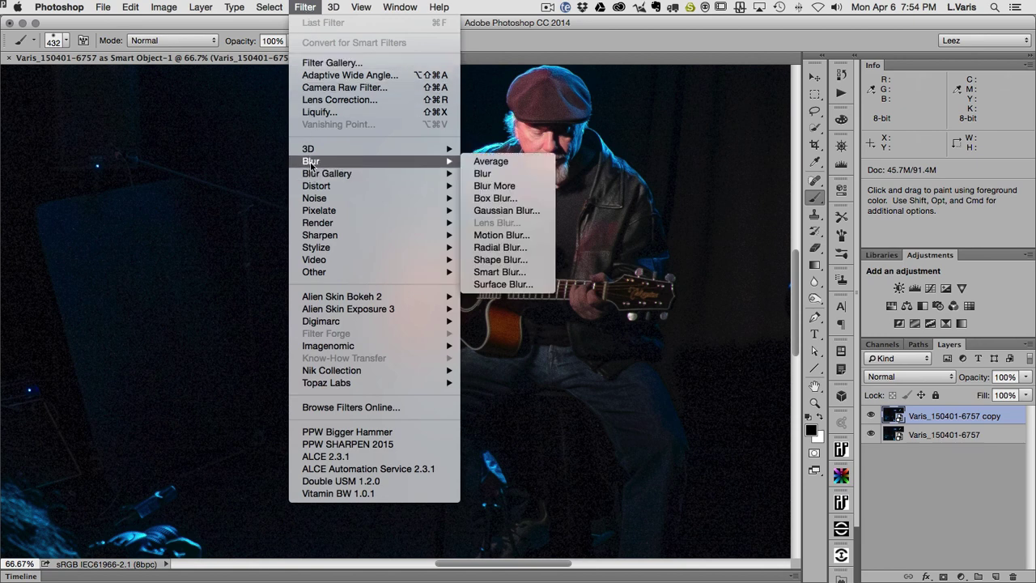
pyautogui.click(543, 288)
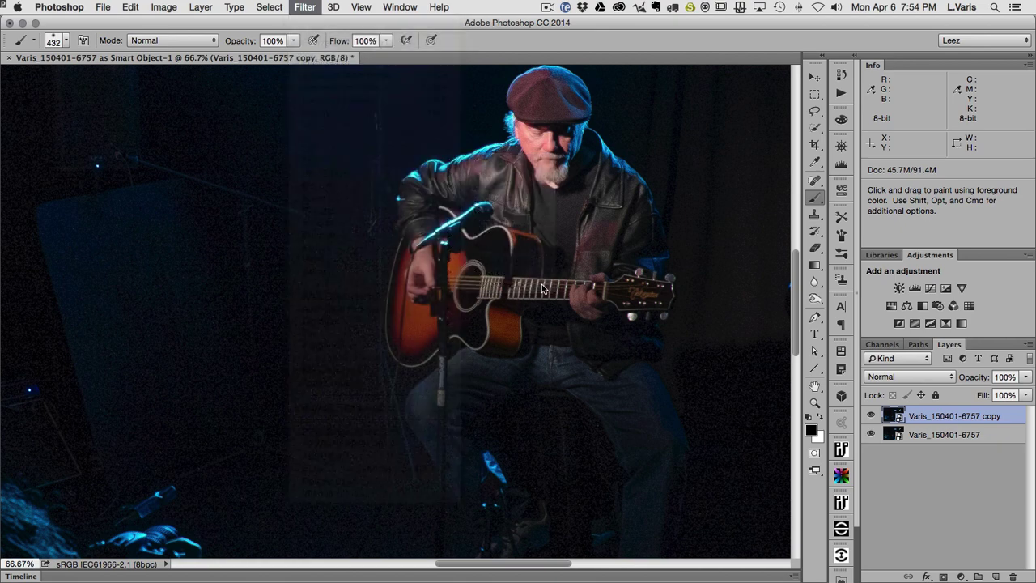
pyautogui.moveTo(444, 119); pyautogui.dragTo(353, 229)
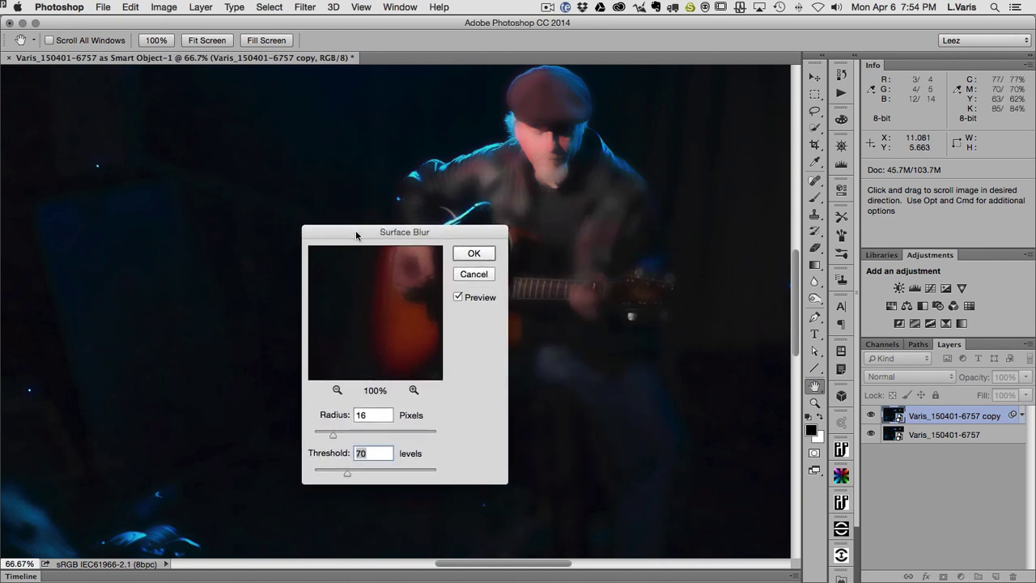
pyautogui.click(484, 176)
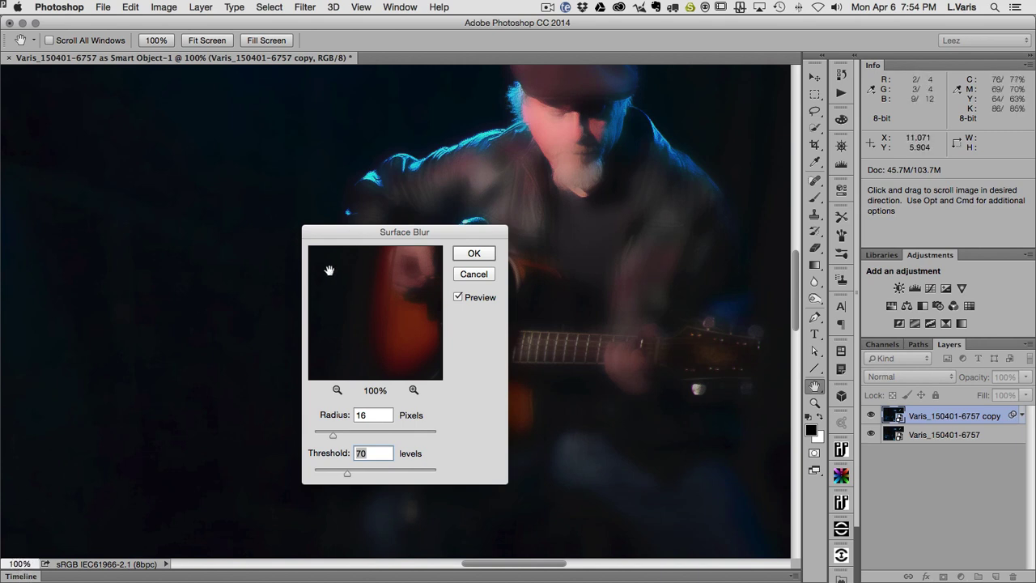
pyautogui.moveTo(354, 236); pyautogui.dragTo(497, 218)
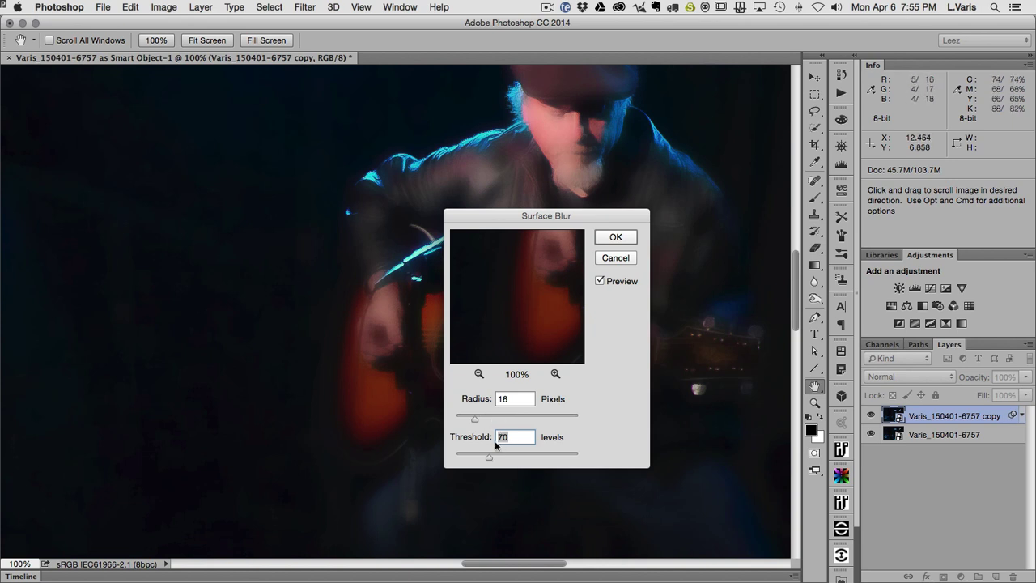
# Lower the Surface Blur to a Threshold of 2 levels and a Radius of 1 pixel
pyautogui.moveTo(489, 452); pyautogui.dragTo(456, 455)
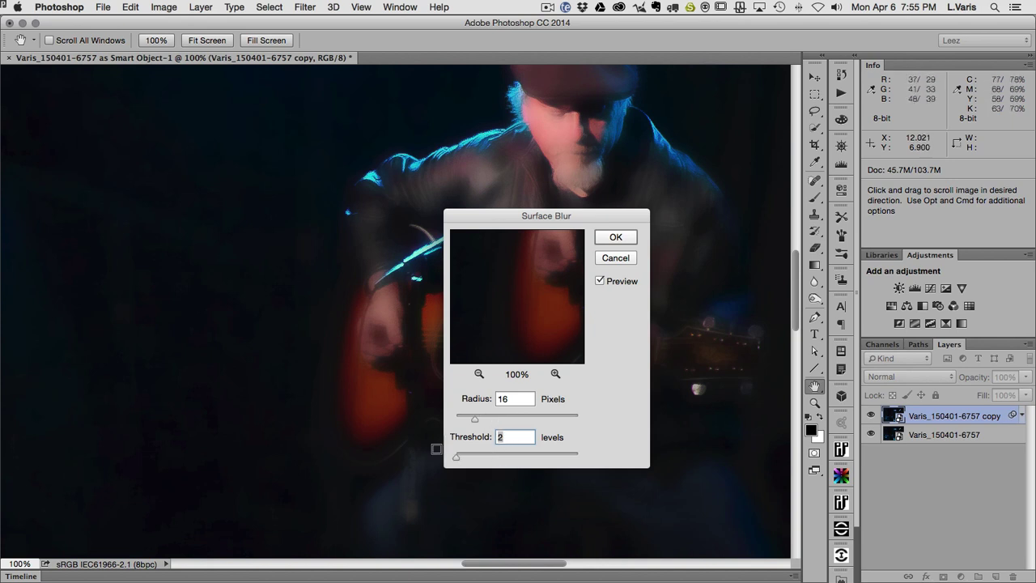
pyautogui.moveTo(475, 418); pyautogui.dragTo(444, 421)
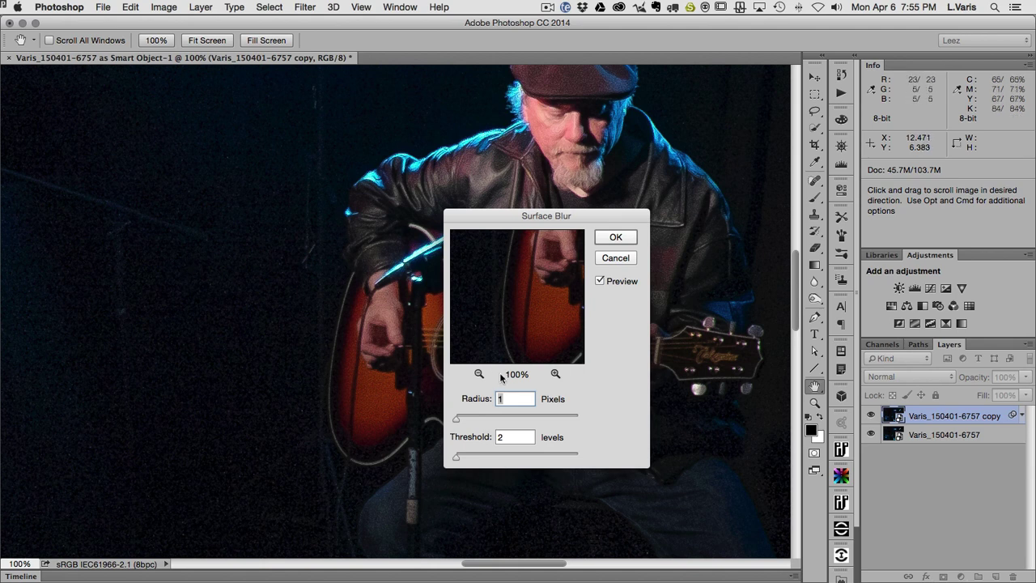
pyautogui.click(457, 458)
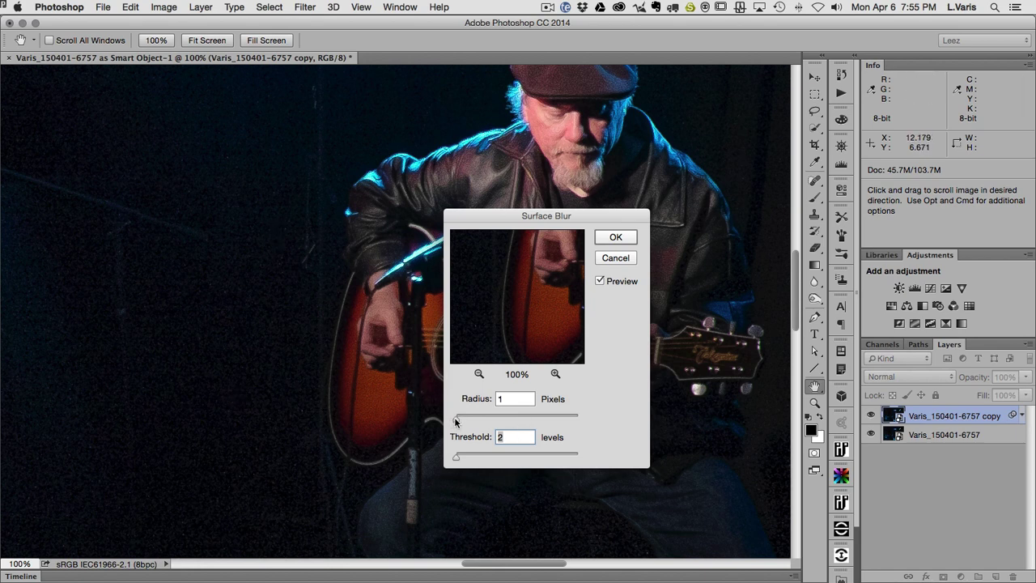
# Raise the Surface Blur to a Threshold of 23 levels and a Radius of 14 pixels
pyautogui.moveTo(456, 418); pyautogui.dragTo(466, 419)
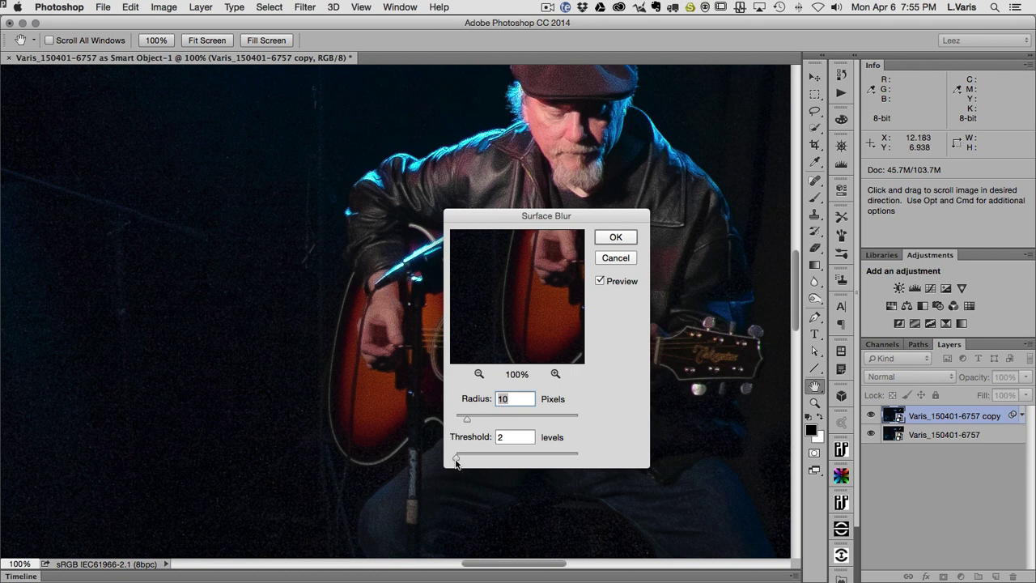
pyautogui.moveTo(457, 463); pyautogui.dragTo(455, 463)
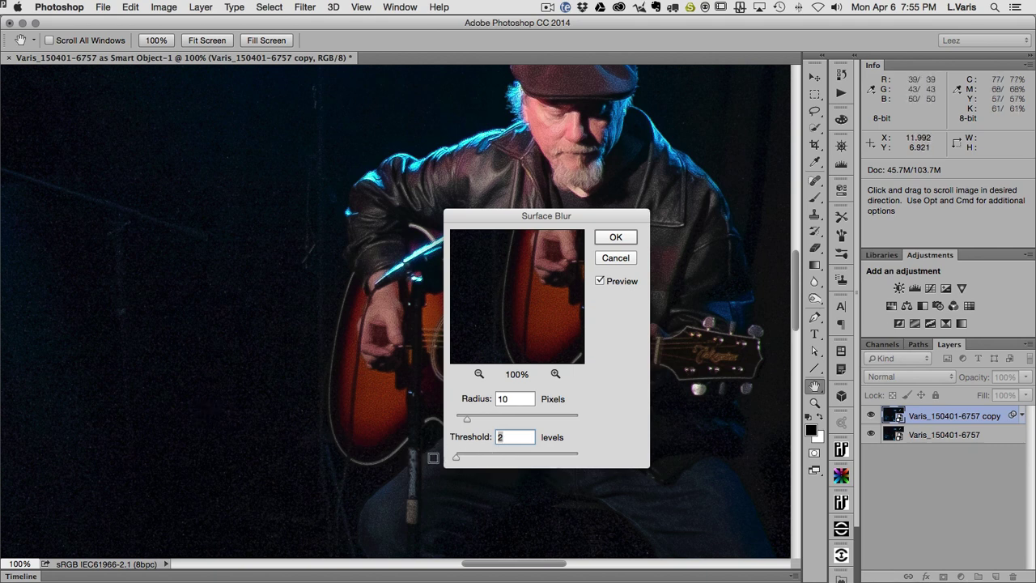
pyautogui.moveTo(455, 459); pyautogui.dragTo(466, 458)
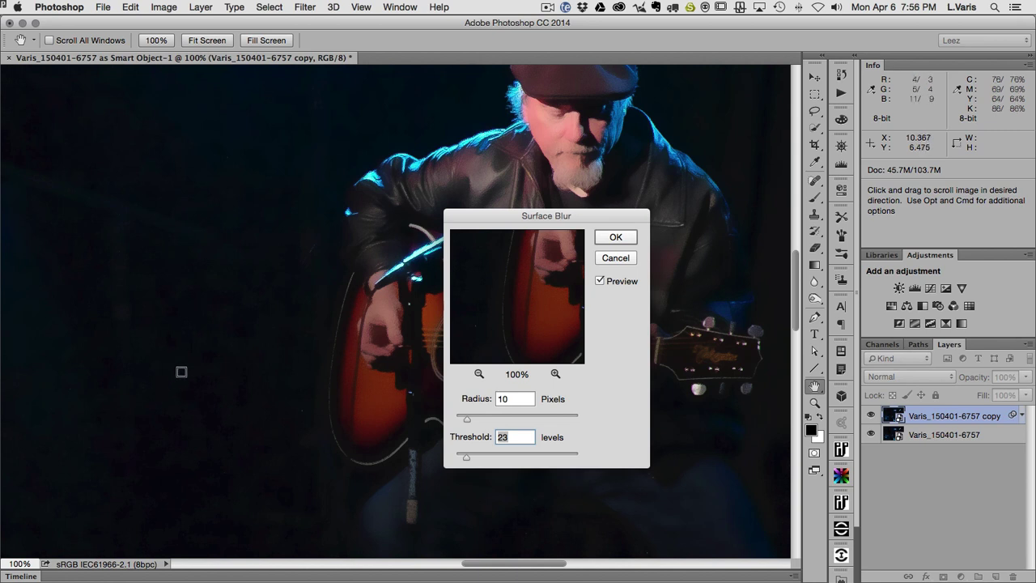
pyautogui.click(465, 422)
pyautogui.click(468, 421)
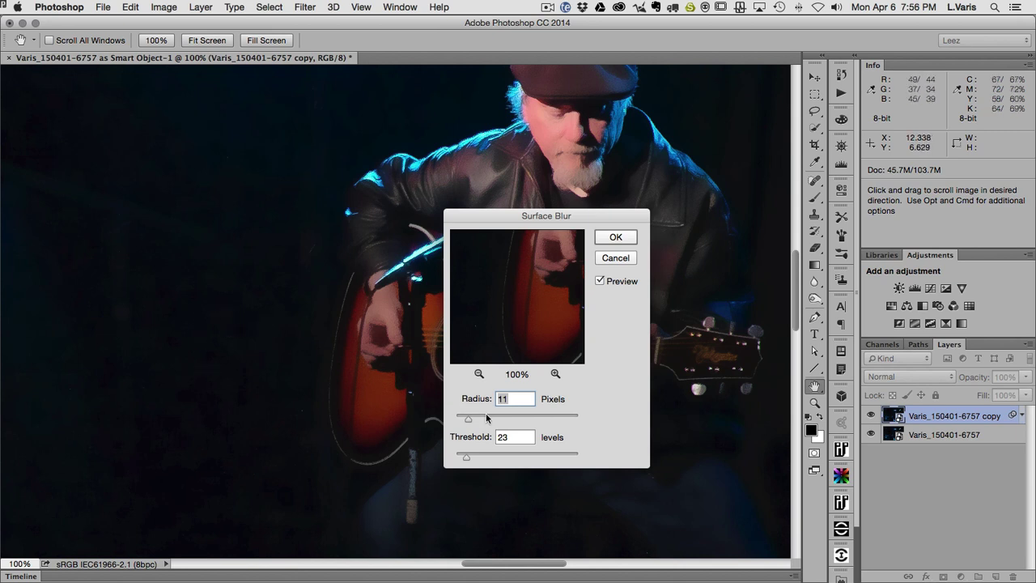
pyautogui.moveTo(468, 421); pyautogui.dragTo(470, 422)
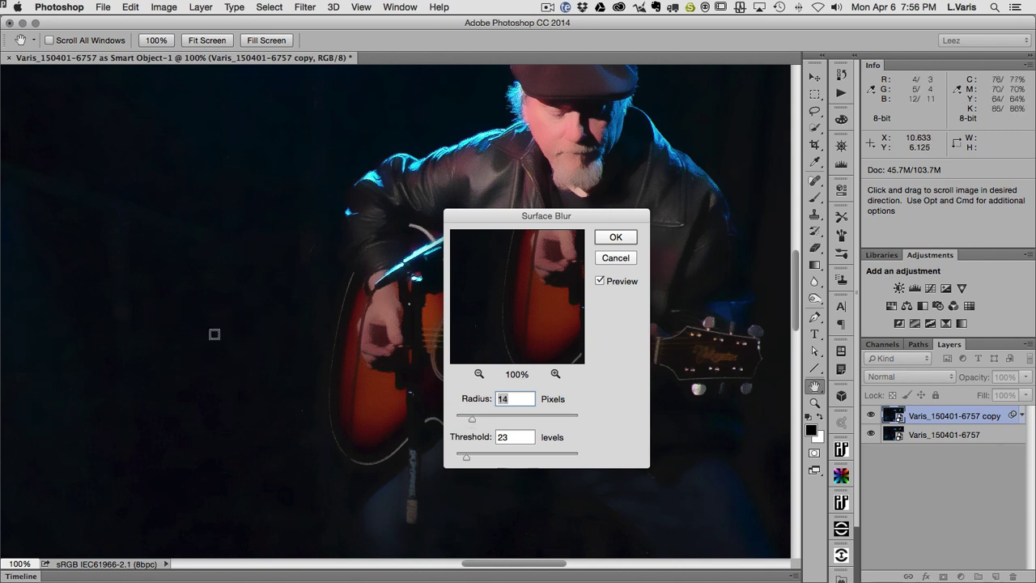
# Check the blur in the dark background and stage lights, and set Radius to 15 pixels and Threshold to 43 levels
pyautogui.moveTo(214, 334); pyautogui.dragTo(386, 324)
pyautogui.moveTo(347, 157); pyautogui.dragTo(418, 266)
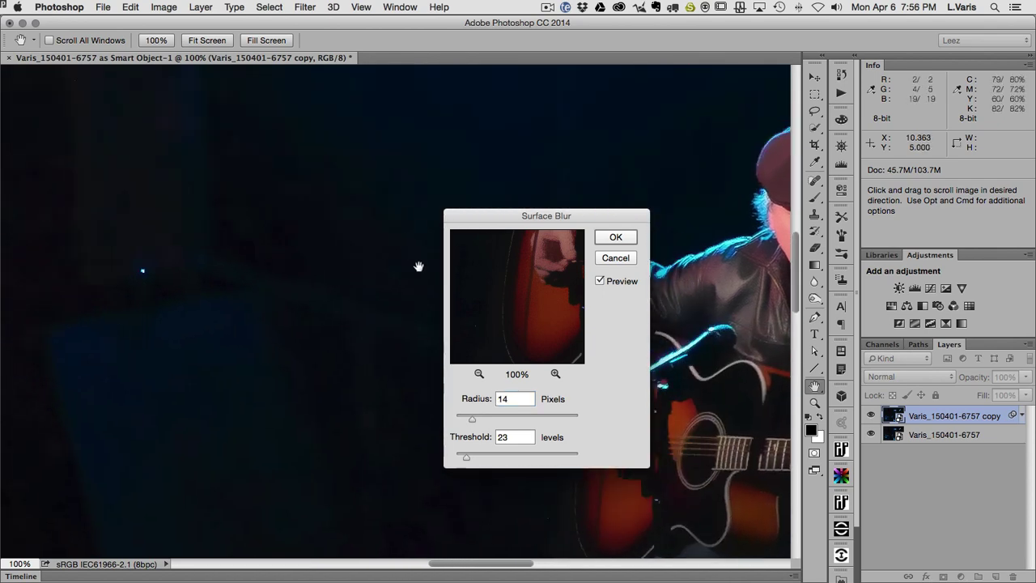
pyautogui.moveTo(156, 248); pyautogui.dragTo(180, 384)
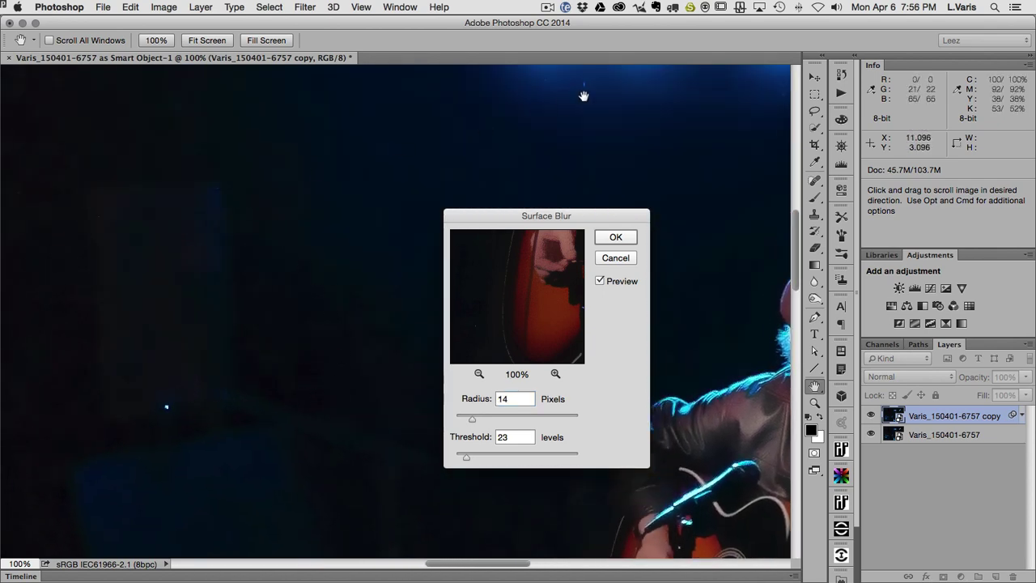
pyautogui.moveTo(584, 96); pyautogui.dragTo(529, 176)
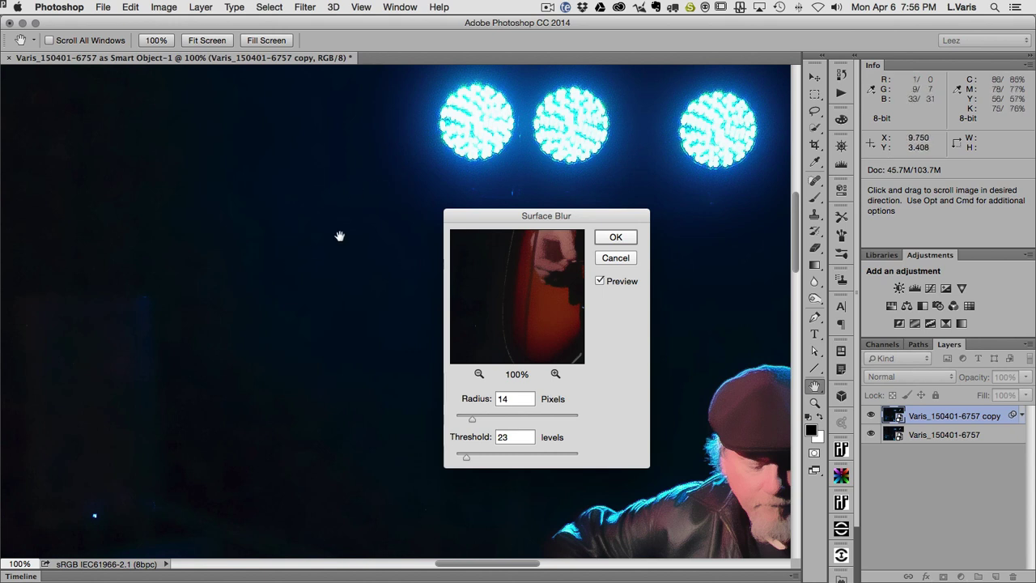
pyautogui.moveTo(340, 236); pyautogui.dragTo(253, 298)
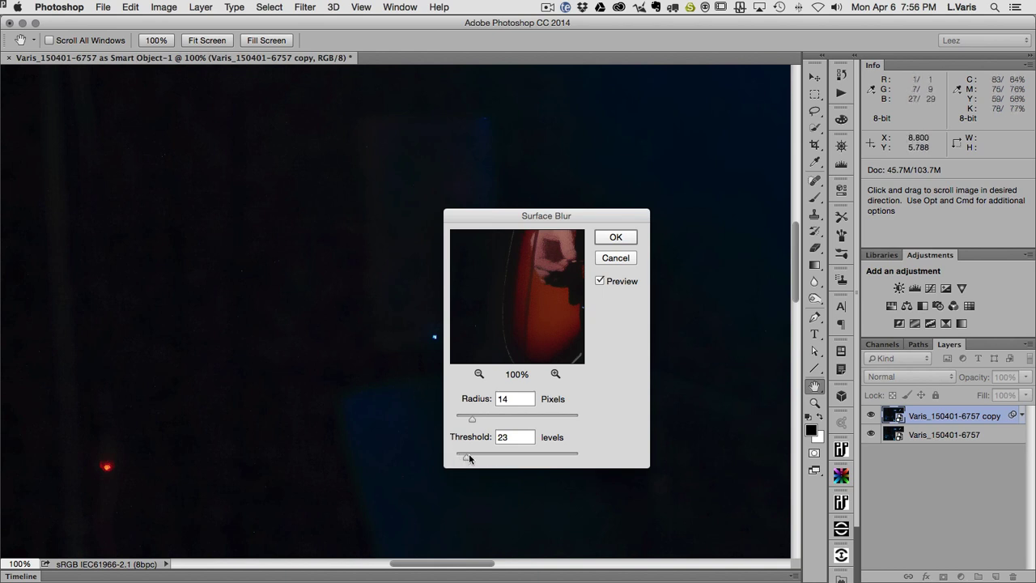
pyautogui.moveTo(466, 459); pyautogui.dragTo(472, 458)
pyautogui.moveTo(473, 420); pyautogui.dragTo(478, 421)
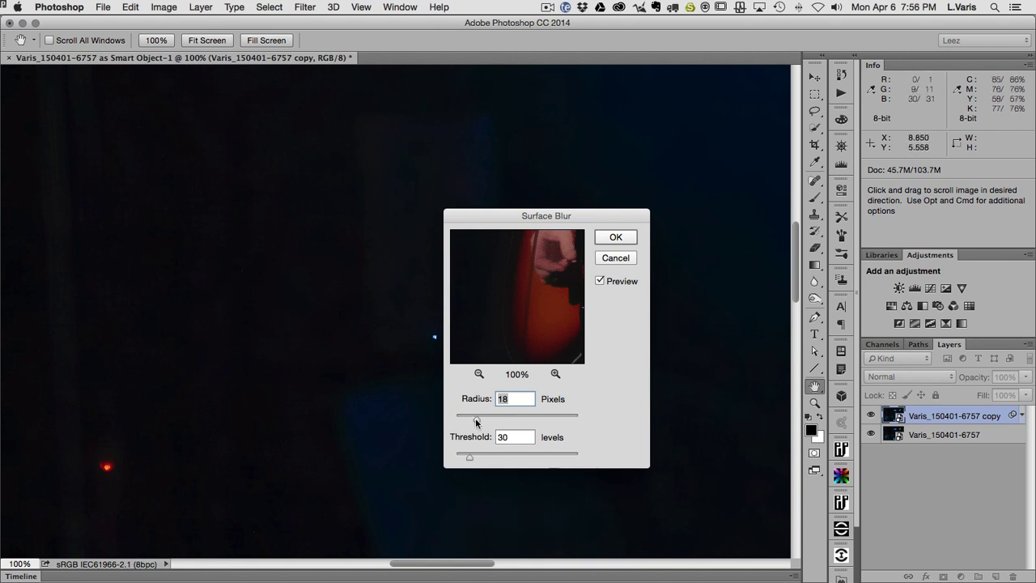
pyautogui.moveTo(476, 421); pyautogui.dragTo(467, 422)
pyautogui.moveTo(466, 422); pyautogui.dragTo(474, 423)
pyautogui.moveTo(468, 460); pyautogui.dragTo(476, 459)
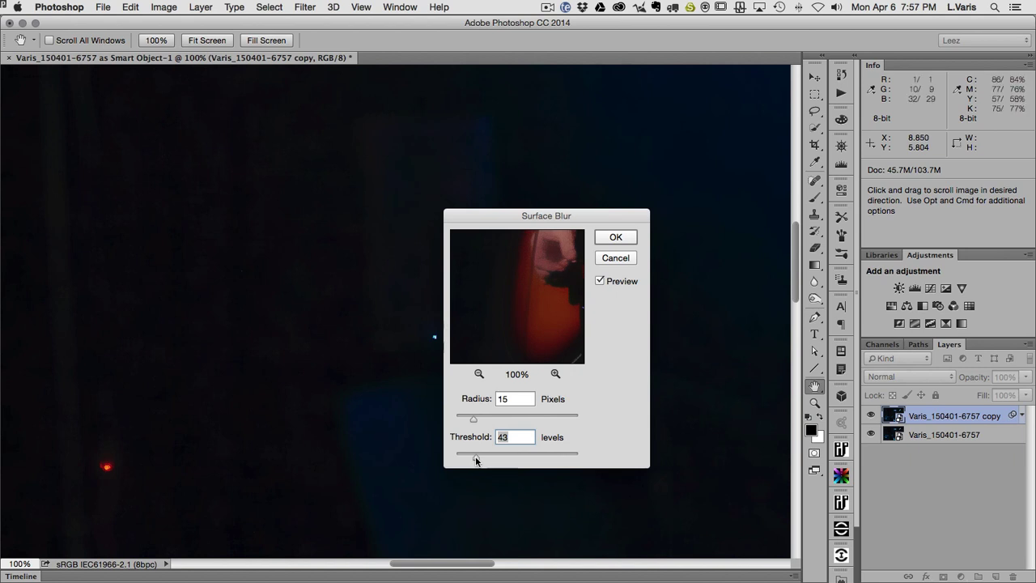
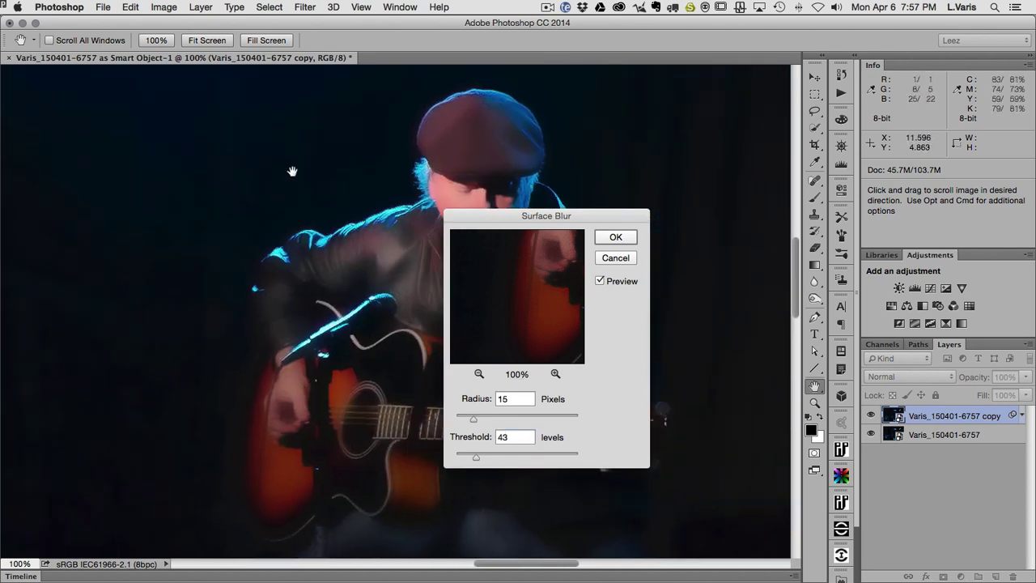
# Inspect the Surface Blur preview across the guitarist, the dark right side of the stage and the camera on its tripod
pyautogui.moveTo(191, 480); pyautogui.dragTo(176, 172)
pyautogui.moveTo(380, 453); pyautogui.dragTo(102, 340)
pyautogui.moveTo(246, 287); pyautogui.dragTo(93, 317)
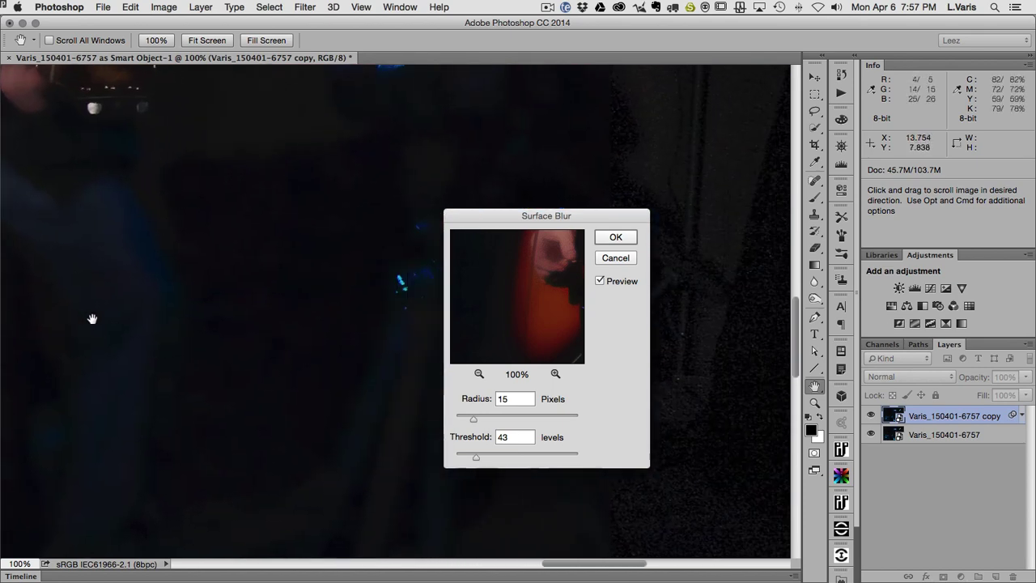
pyautogui.moveTo(302, 312); pyautogui.dragTo(164, 340)
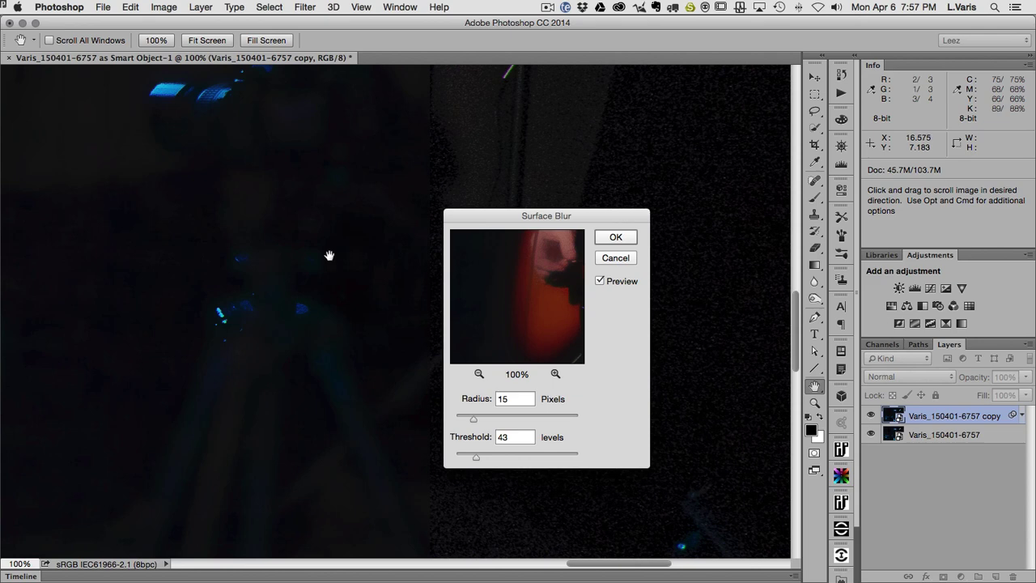
pyautogui.moveTo(328, 253); pyautogui.dragTo(61, 267)
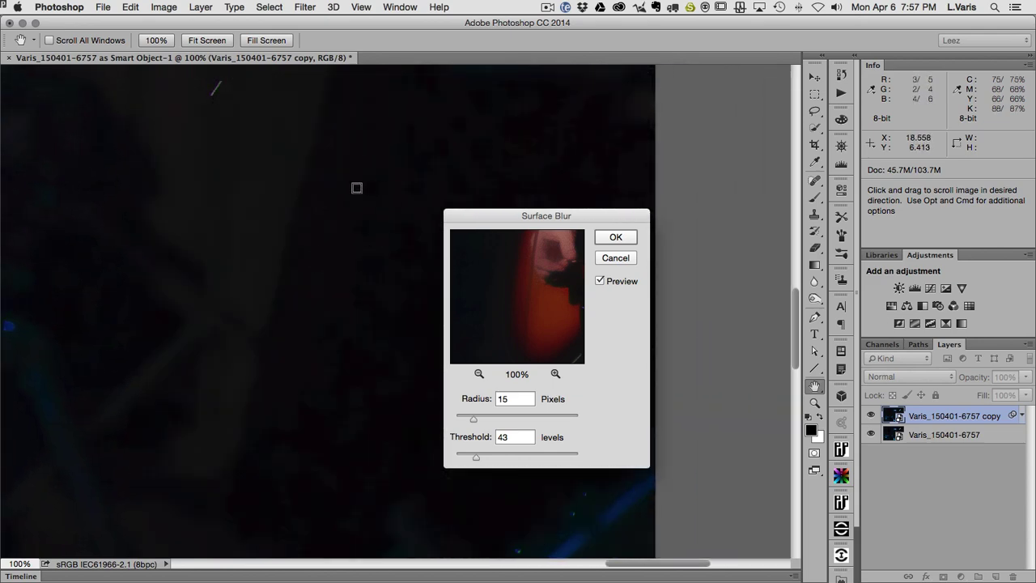
pyautogui.moveTo(224, 344); pyautogui.dragTo(365, 469)
pyautogui.moveTo(201, 254); pyautogui.dragTo(393, 356)
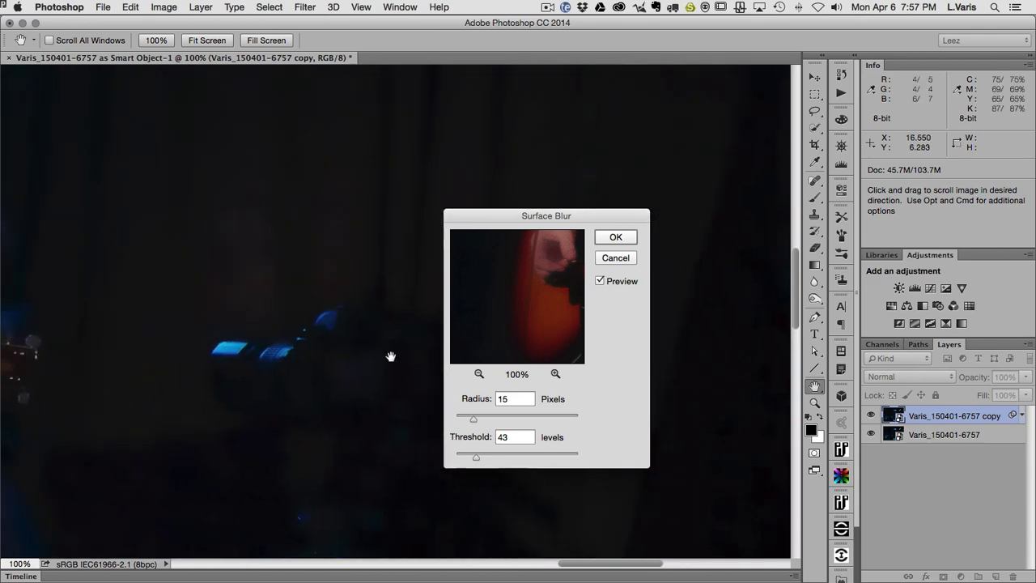
pyautogui.moveTo(242, 186); pyautogui.dragTo(449, 276)
pyautogui.moveTo(171, 241); pyautogui.dragTo(389, 288)
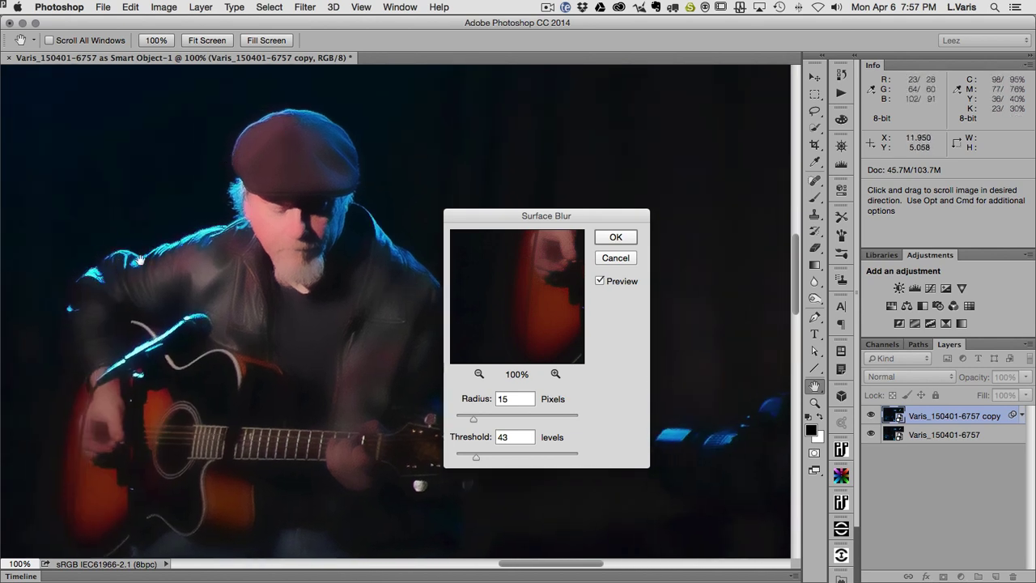
pyautogui.moveTo(62, 339); pyautogui.dragTo(159, 240)
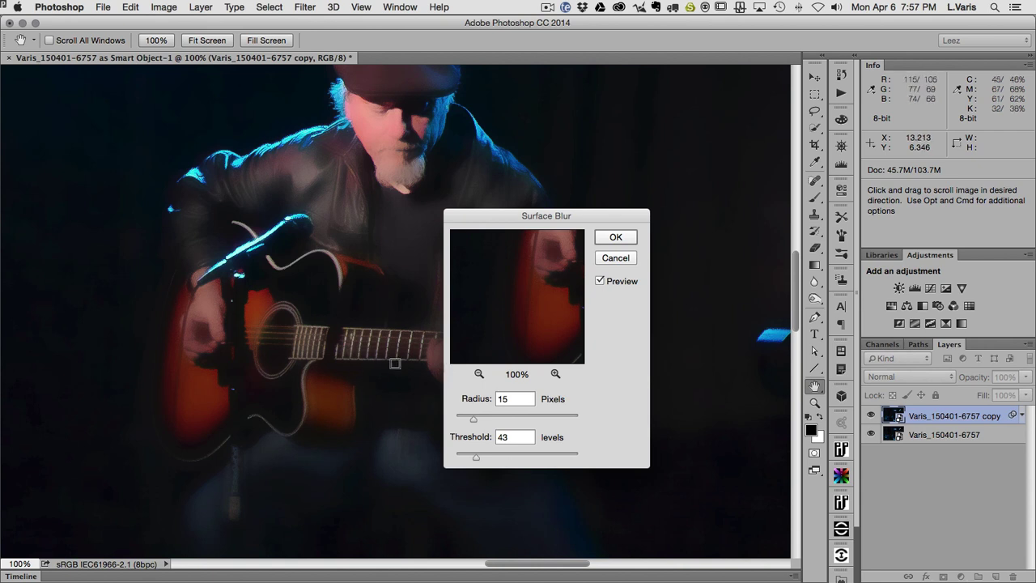
# Apply the Surface Blur with Radius 15 pixels and Threshold 43 levels, and recheck its settings through the smart filter
pyautogui.click(603, 240)
pyautogui.press('b')
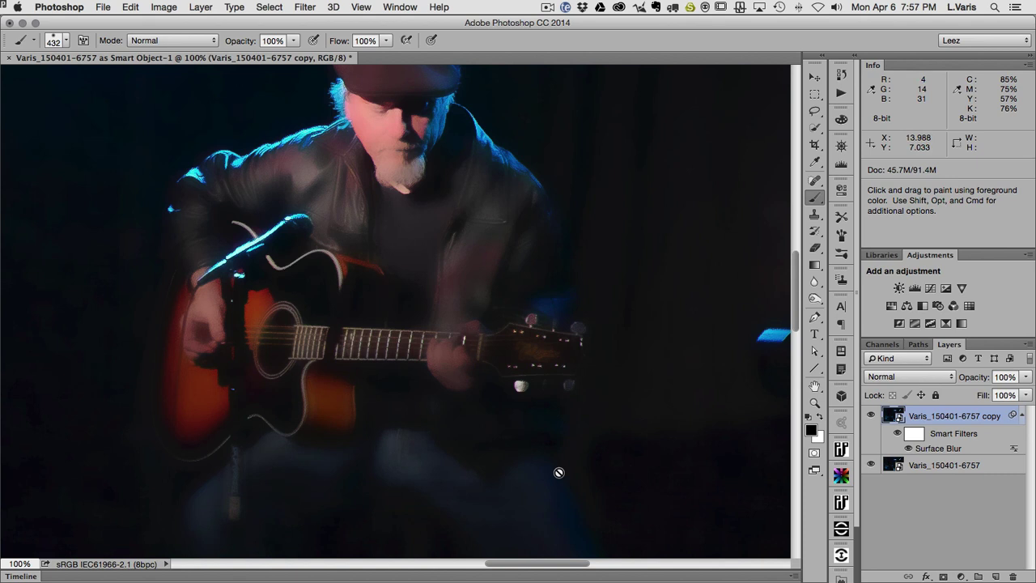
pyautogui.doubleClick(927, 450)
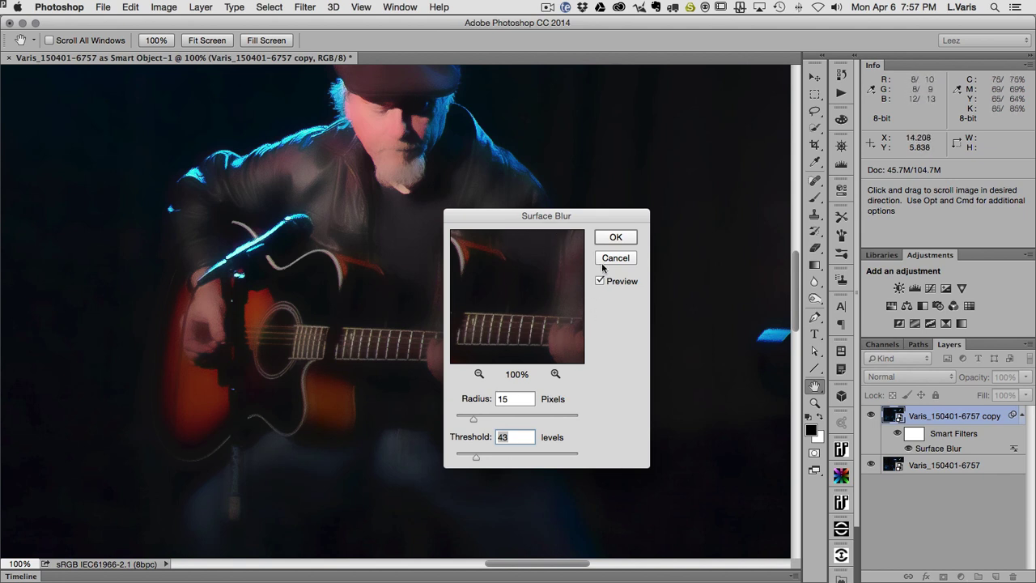
pyautogui.click(613, 238)
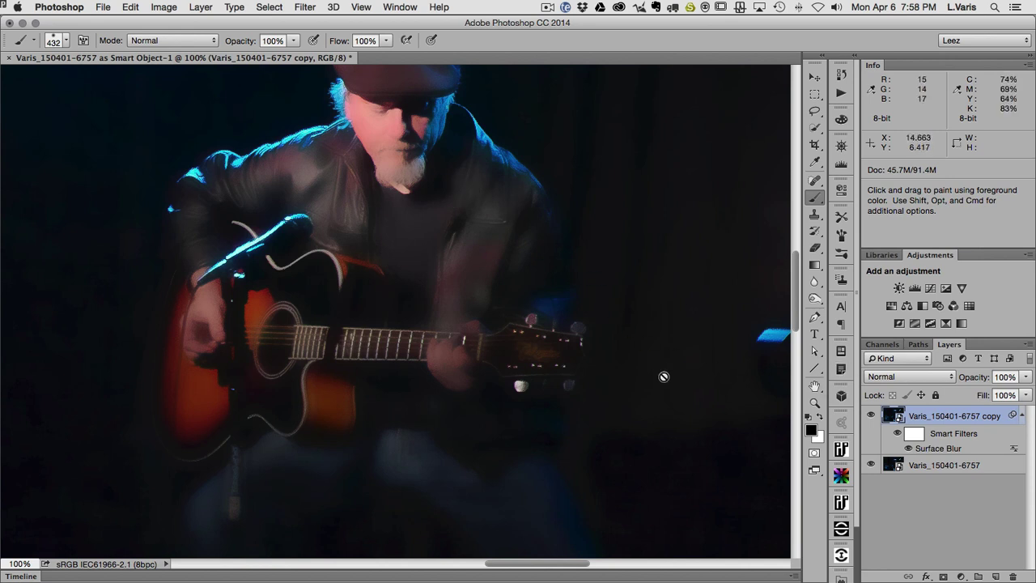
# Try the Darken blend mode on the blurred copy layer and inspect the dark background and stage floor around the guitarist
pyautogui.press('space')
pyautogui.moveTo(418, 301); pyautogui.dragTo(651, 322)
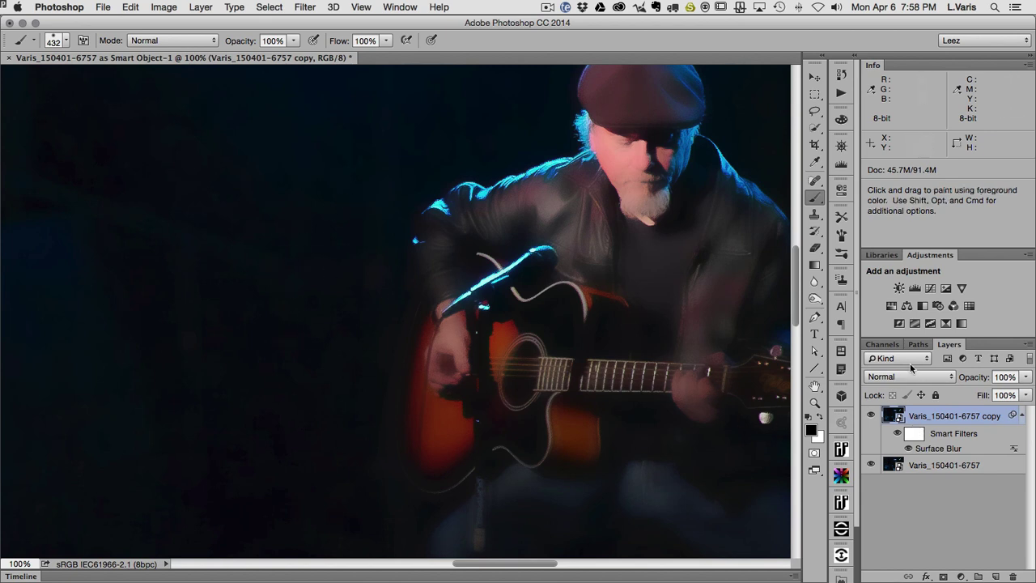
pyautogui.click(910, 371)
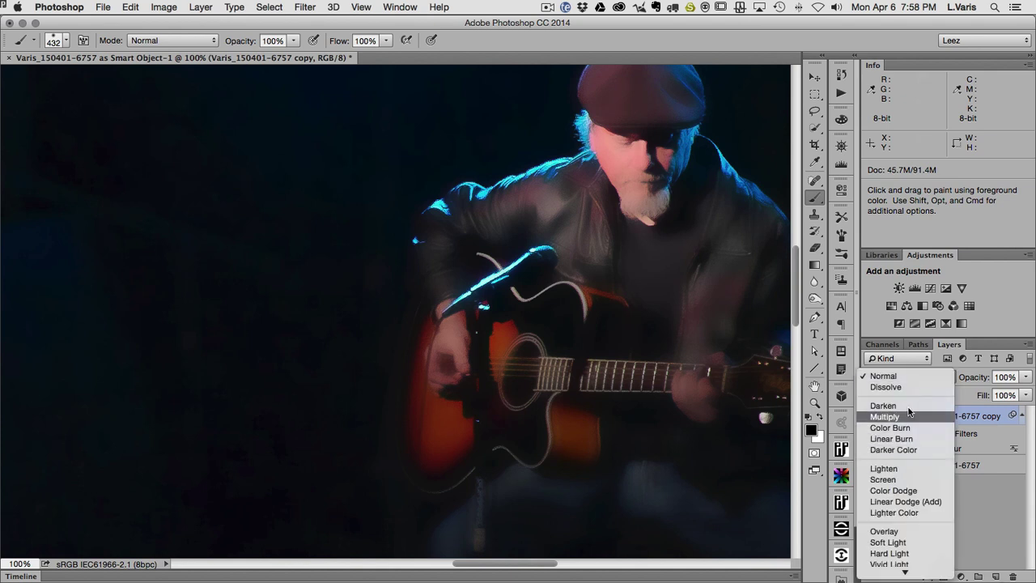
pyautogui.scroll(-1, 907, 405)
pyautogui.click(907, 399)
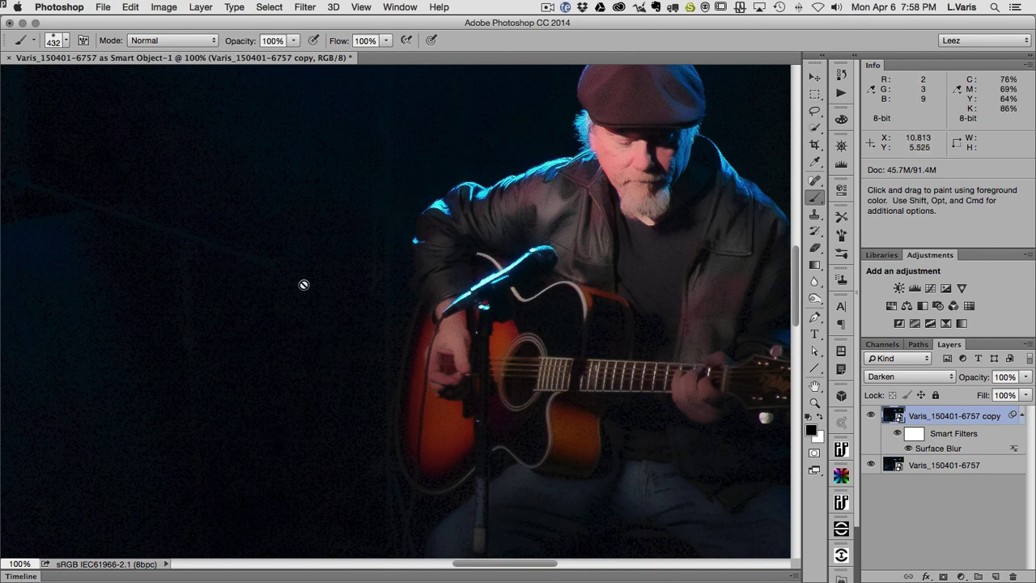
pyautogui.press('space')
pyautogui.moveTo(259, 430); pyautogui.dragTo(439, 293)
pyautogui.moveTo(497, 412); pyautogui.dragTo(499, 337)
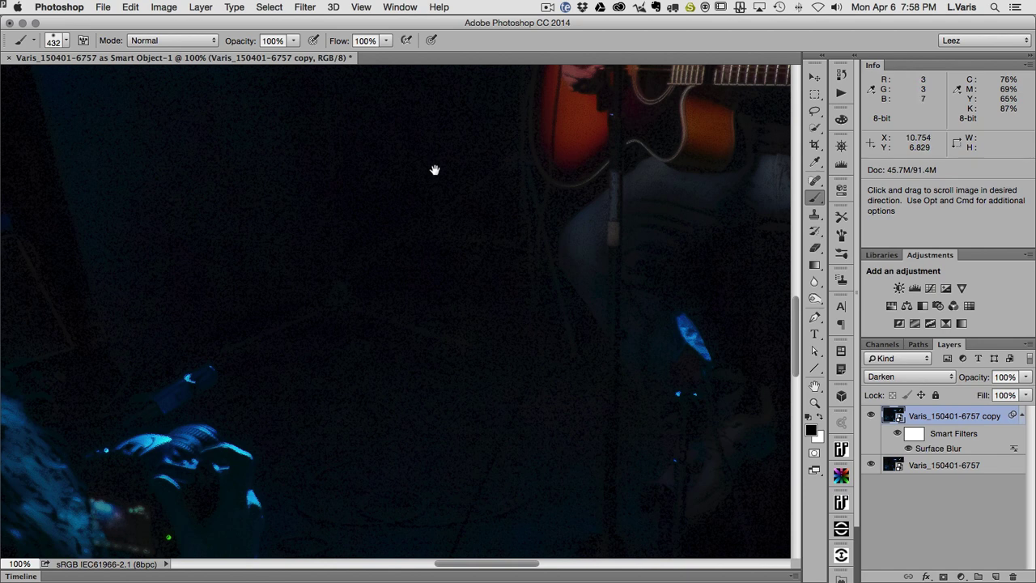
pyautogui.moveTo(435, 167); pyautogui.dragTo(442, 374)
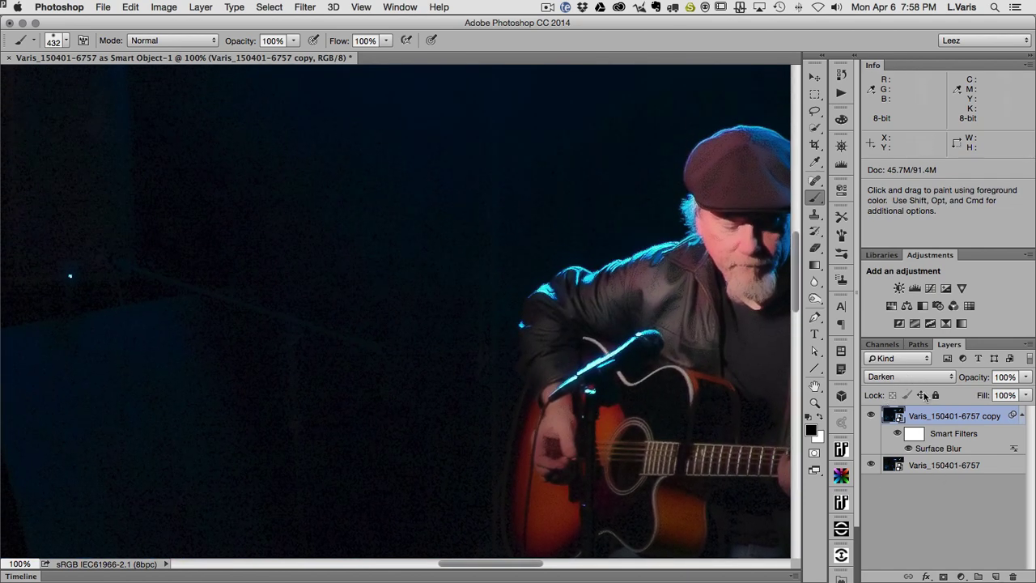
# Set the blurred copy layer's blend mode to Difference and inspect the isolated noise across the background and guitarist
pyautogui.click(900, 378)
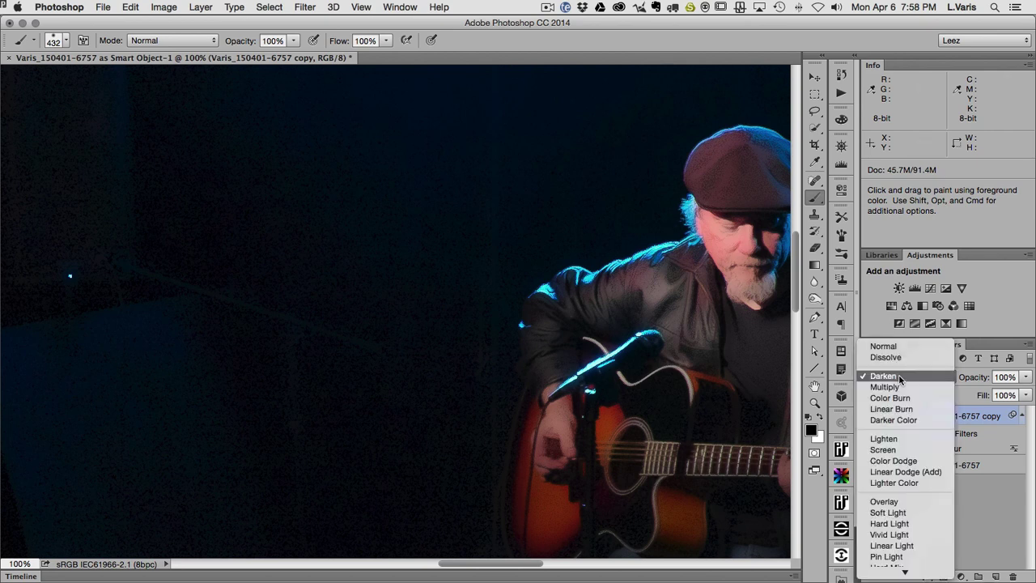
pyautogui.moveTo(905, 571)
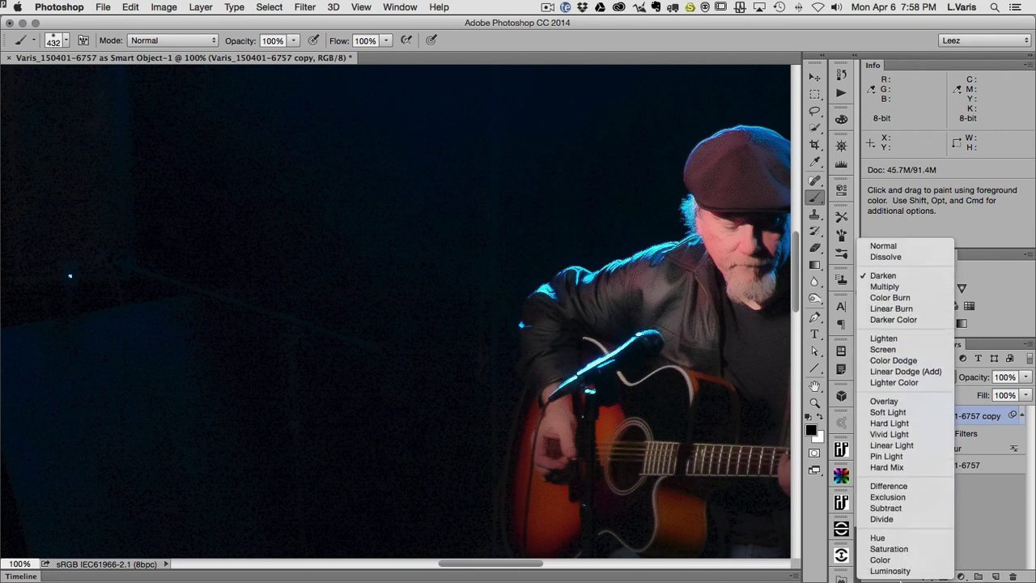
pyautogui.click(899, 486)
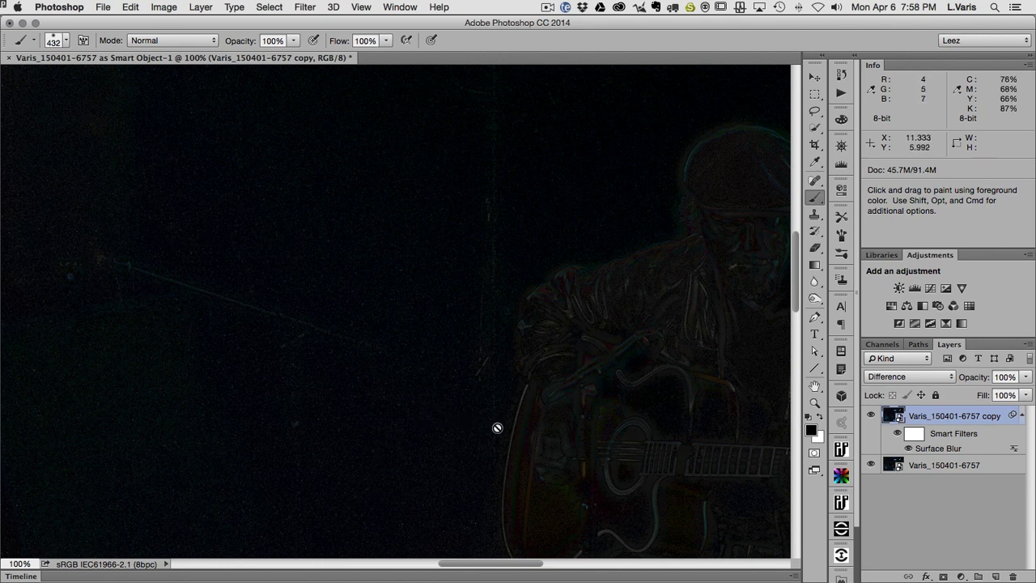
pyautogui.press('space')
pyautogui.moveTo(497, 428); pyautogui.dragTo(495, 189)
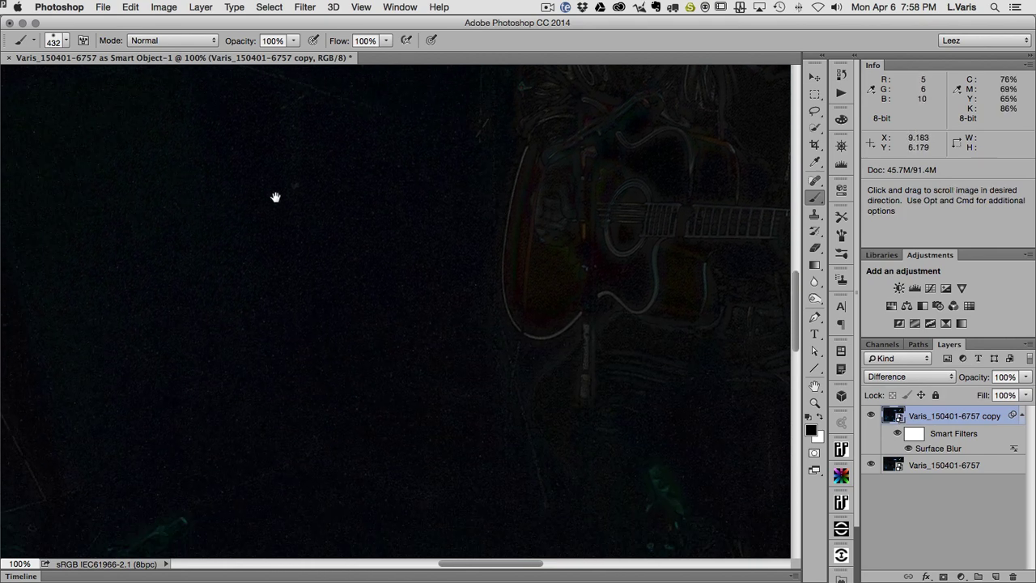
pyautogui.moveTo(407, 340); pyautogui.dragTo(464, 506)
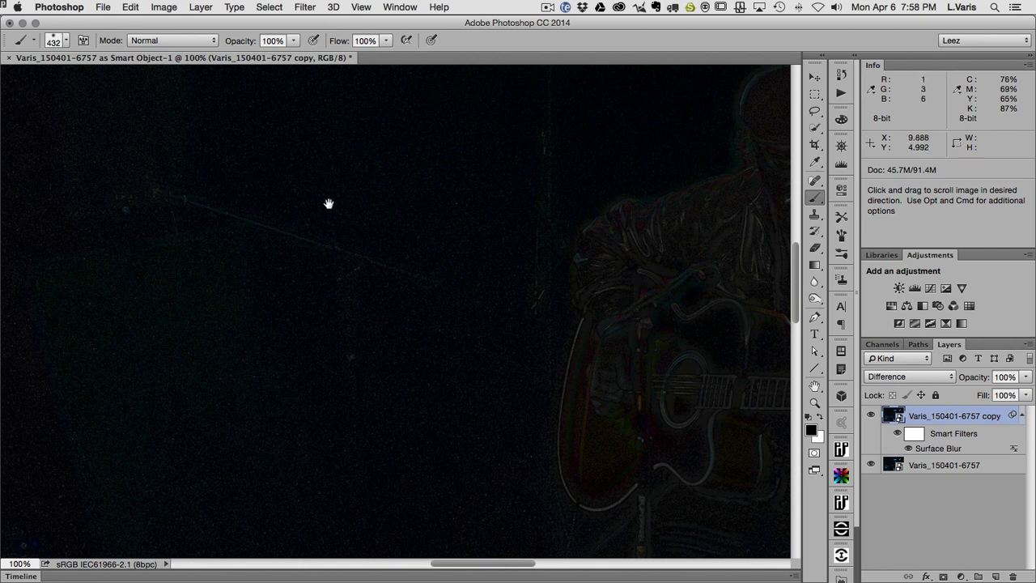
pyautogui.moveTo(329, 203); pyautogui.dragTo(365, 324)
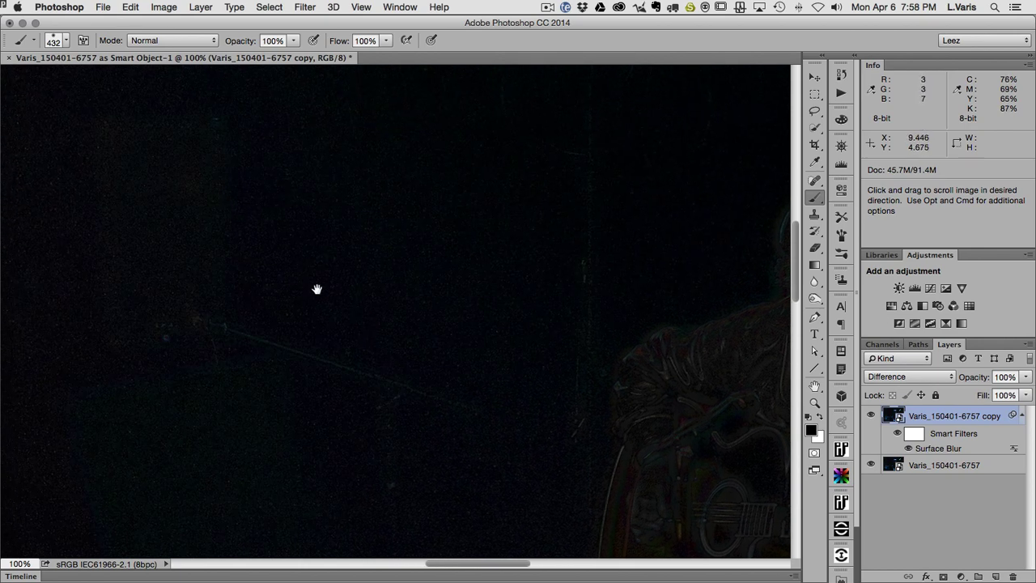
pyautogui.moveTo(531, 391); pyautogui.dragTo(509, 307)
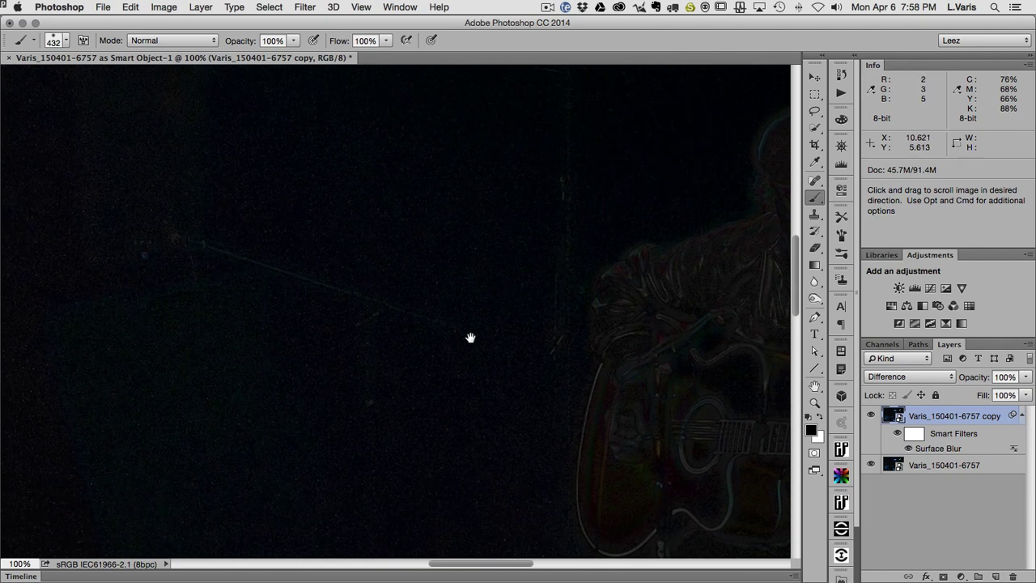
pyautogui.moveTo(491, 365); pyautogui.dragTo(445, 300)
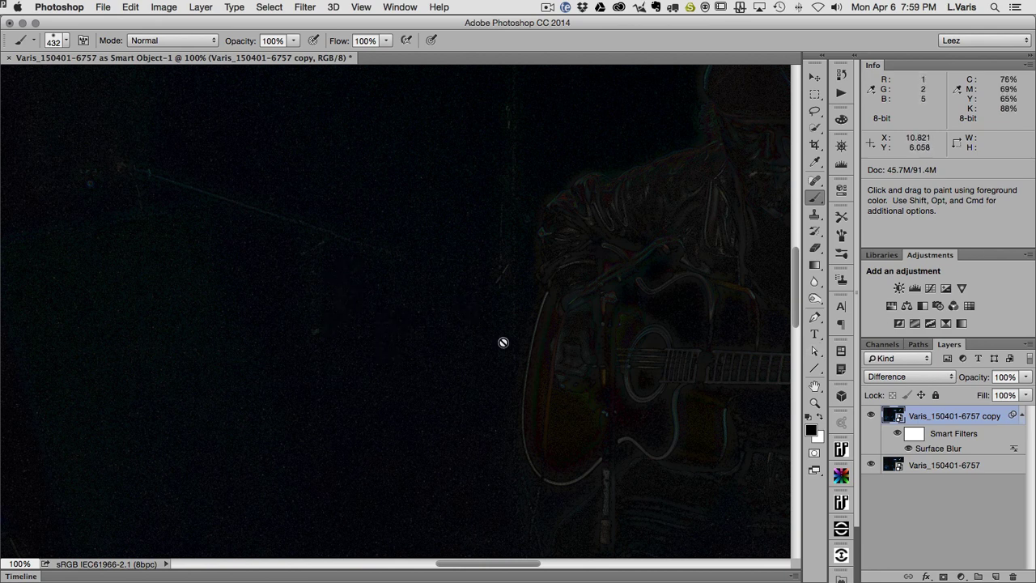
# Compare the noise in the Red, Green and Blue channels individually, and duplicate the Blue channel
pyautogui.click(882, 344)
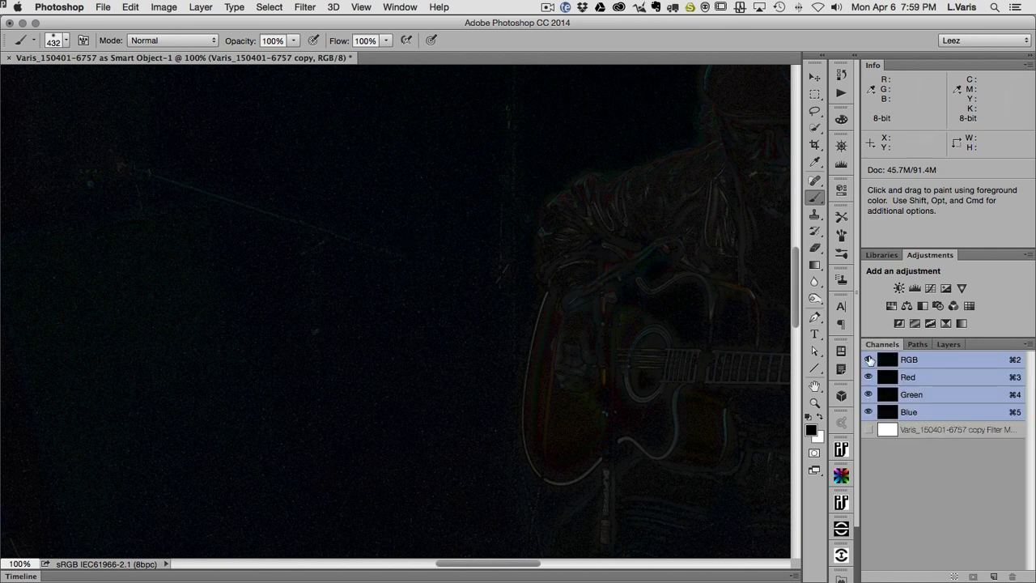
pyautogui.click(889, 377)
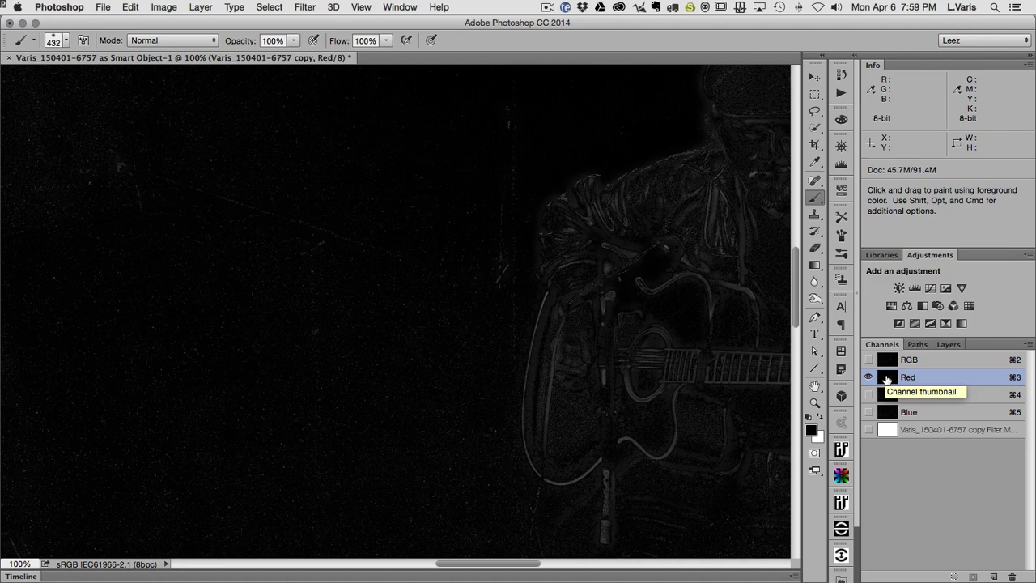
pyautogui.click(890, 395)
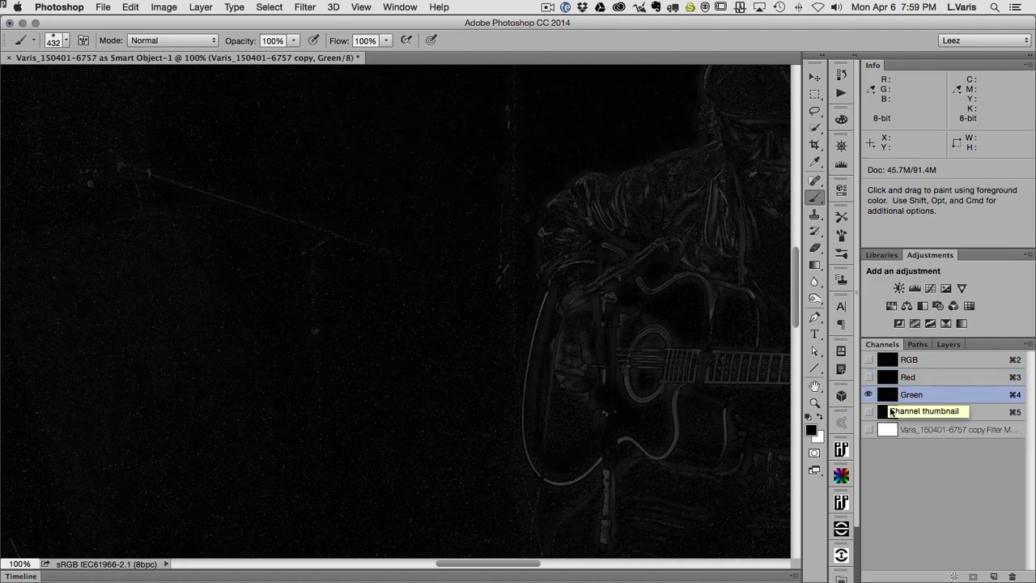
pyautogui.click(890, 414)
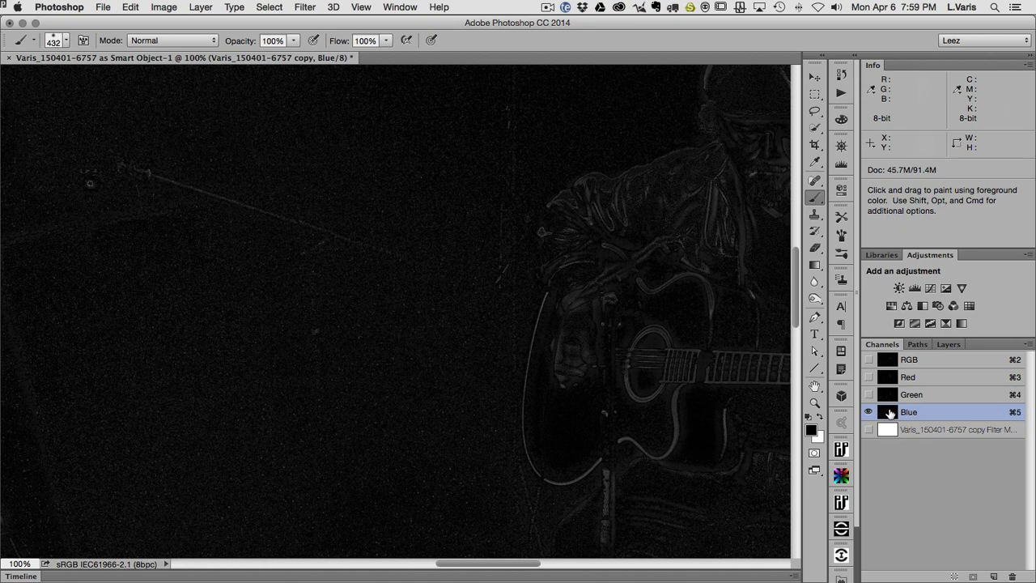
pyautogui.moveTo(890, 414); pyautogui.dragTo(994, 575)
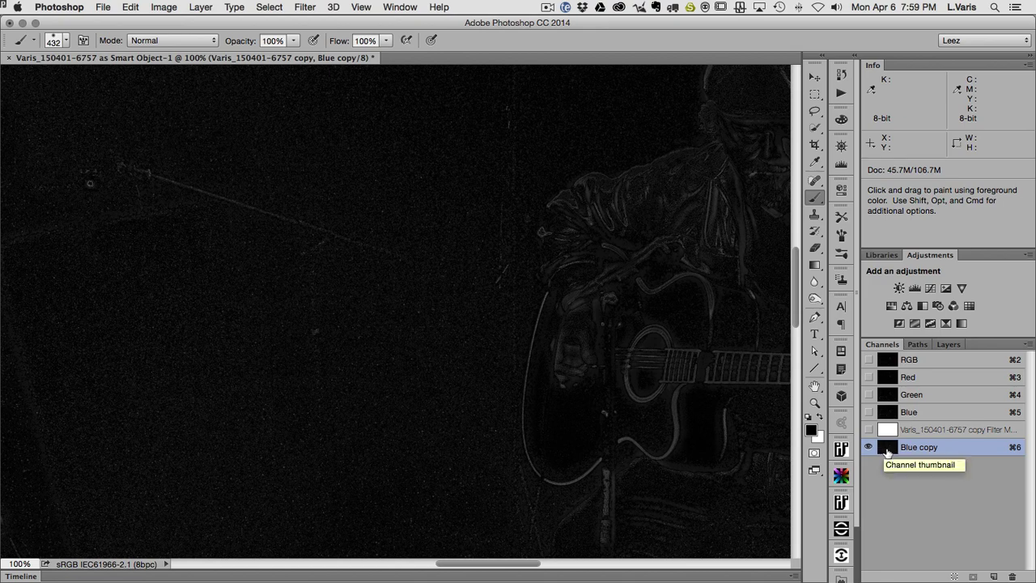
# Return to the RGB composite, hide the blurred copy layer and load the duplicated blue channel as a selection
pyautogui.click(951, 363)
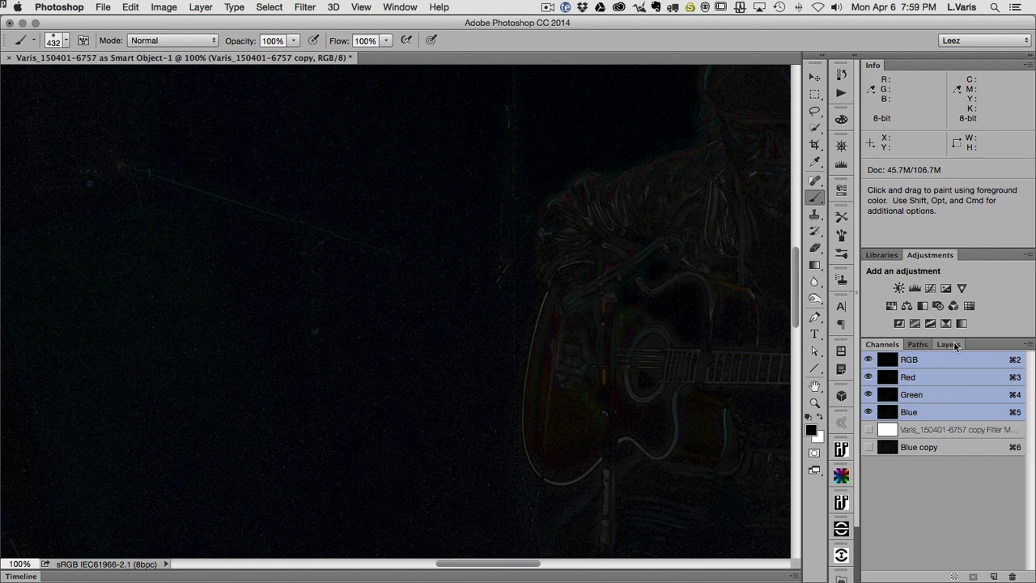
pyautogui.click(954, 346)
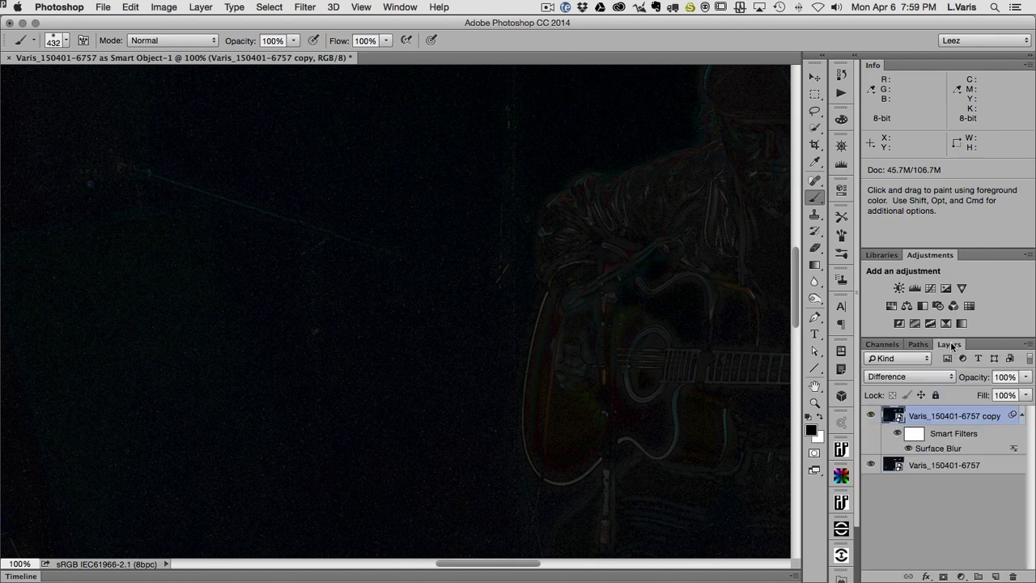
pyautogui.click(871, 416)
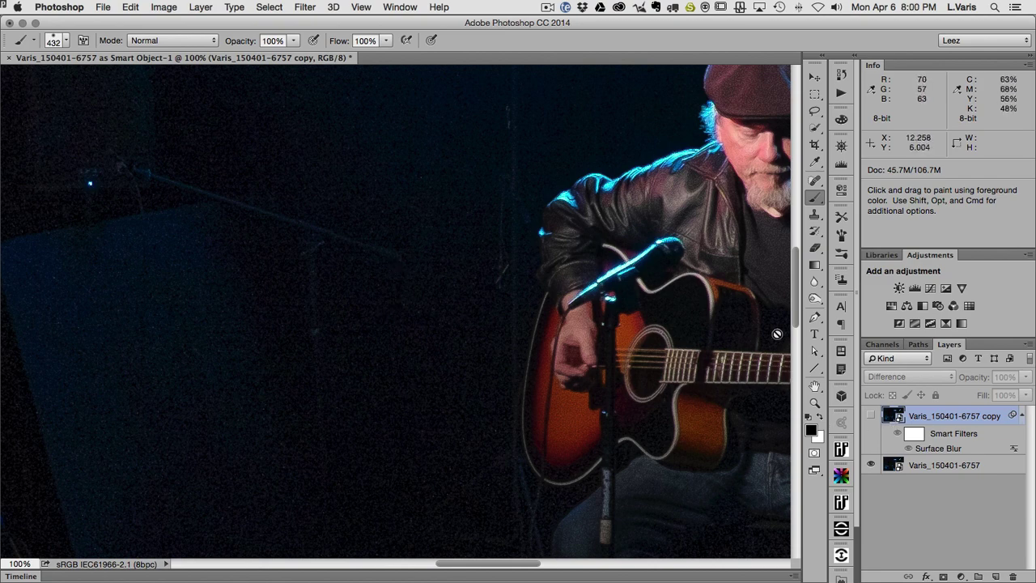
pyautogui.click(882, 344)
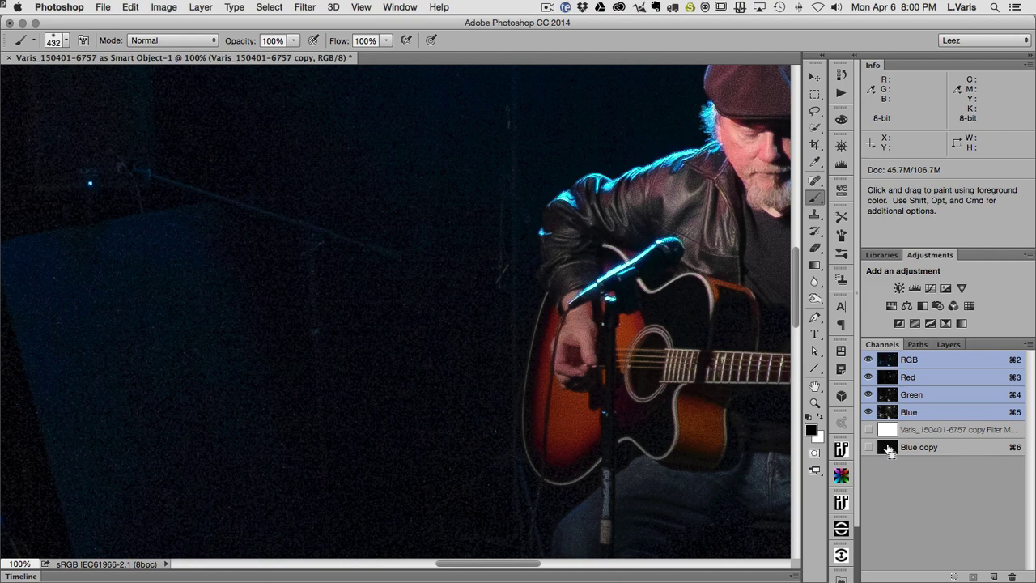
pyautogui.keyDown('super'); pyautogui.click(888, 449); pyautogui.keyUp('super')
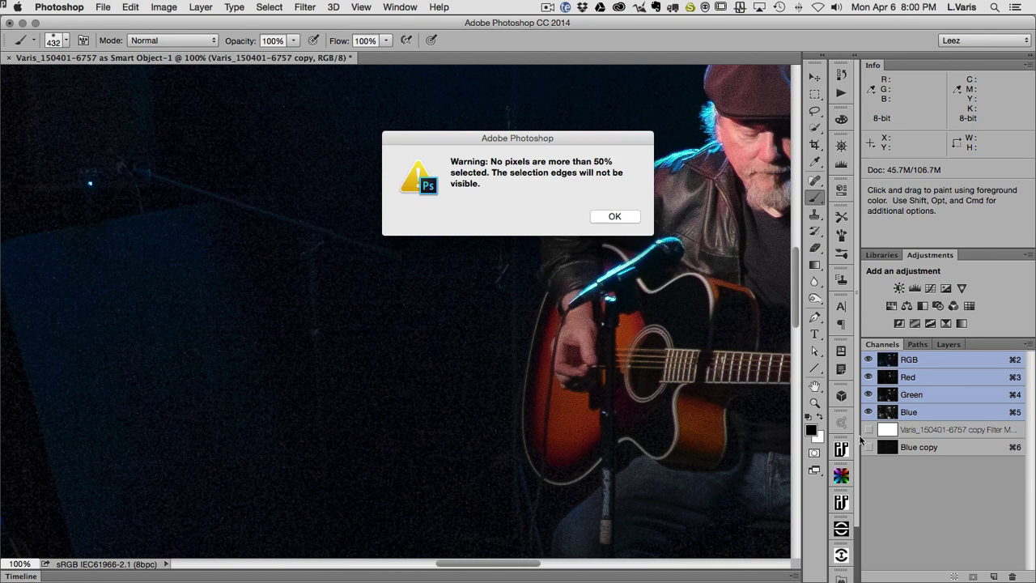
pyautogui.click(599, 216)
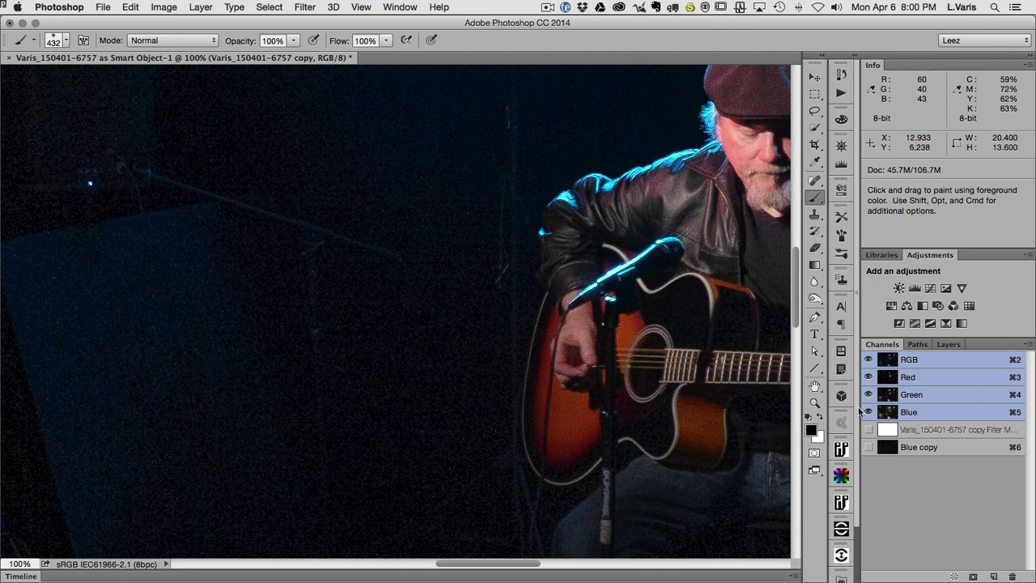
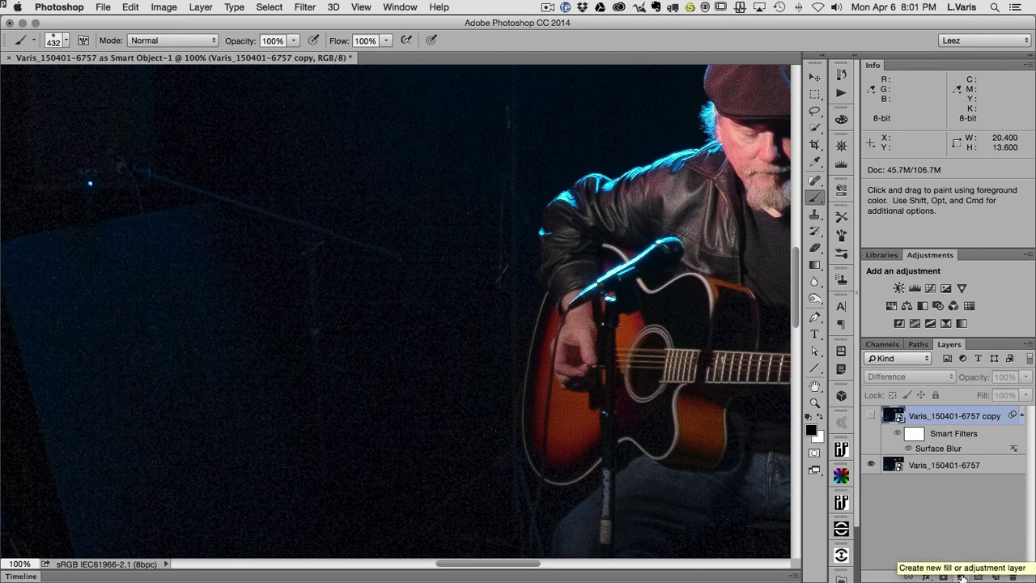
# Add a Solid Color fill layer in black (000000), masked by the noise selection, above the blurred copy
pyautogui.click(961, 576)
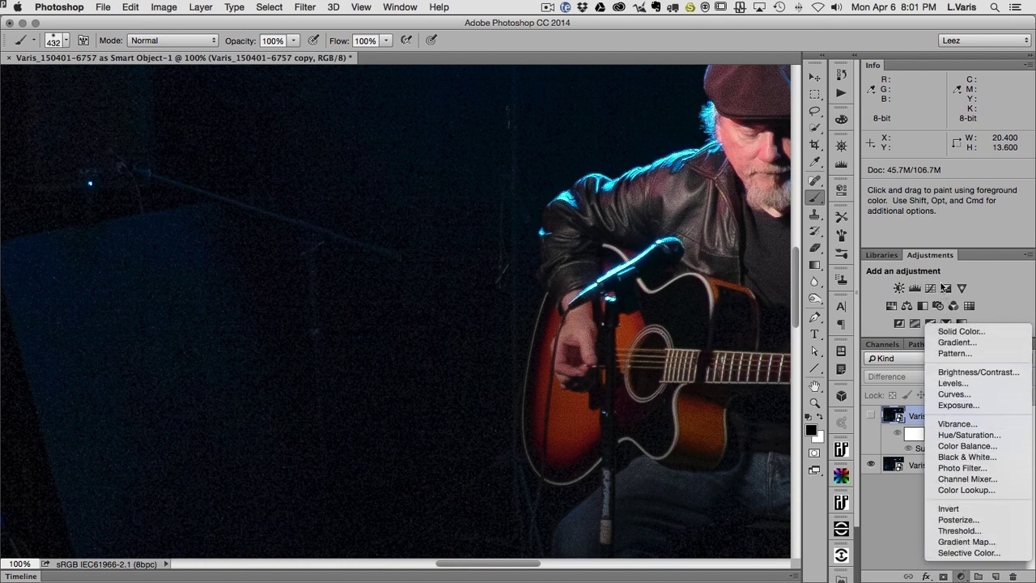
pyautogui.click(941, 333)
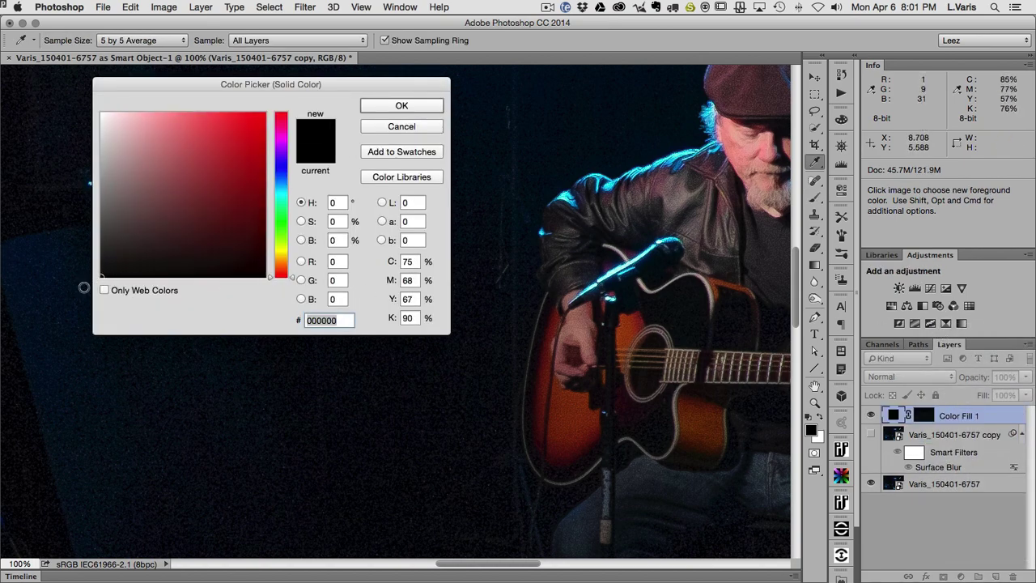
pyautogui.click(372, 106)
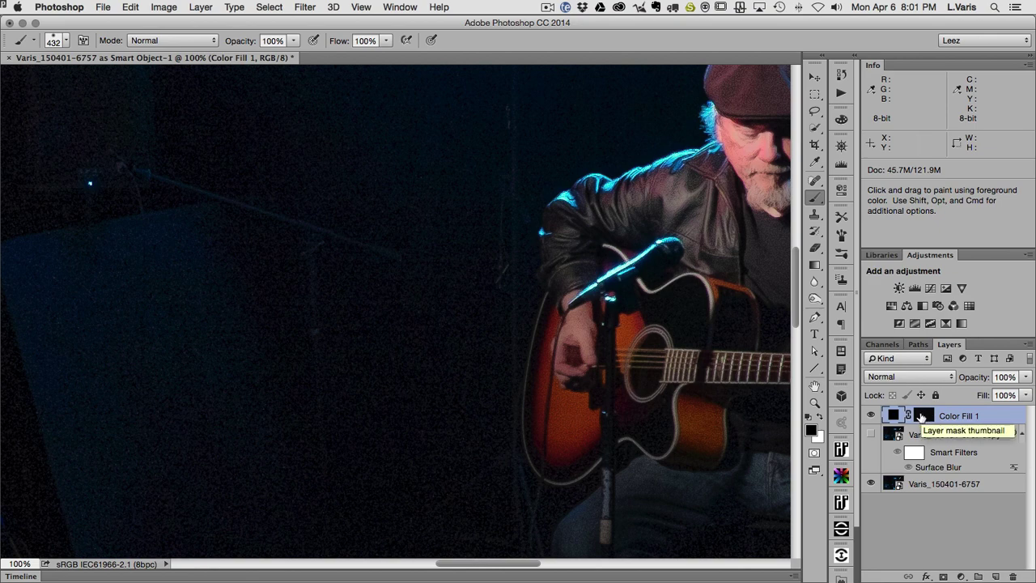
# View the color fill layer's mask on its own and compare the image with the fill layer hidden and shown
pyautogui.keyDown('alt'); pyautogui.click(922, 416); pyautogui.keyUp('alt')
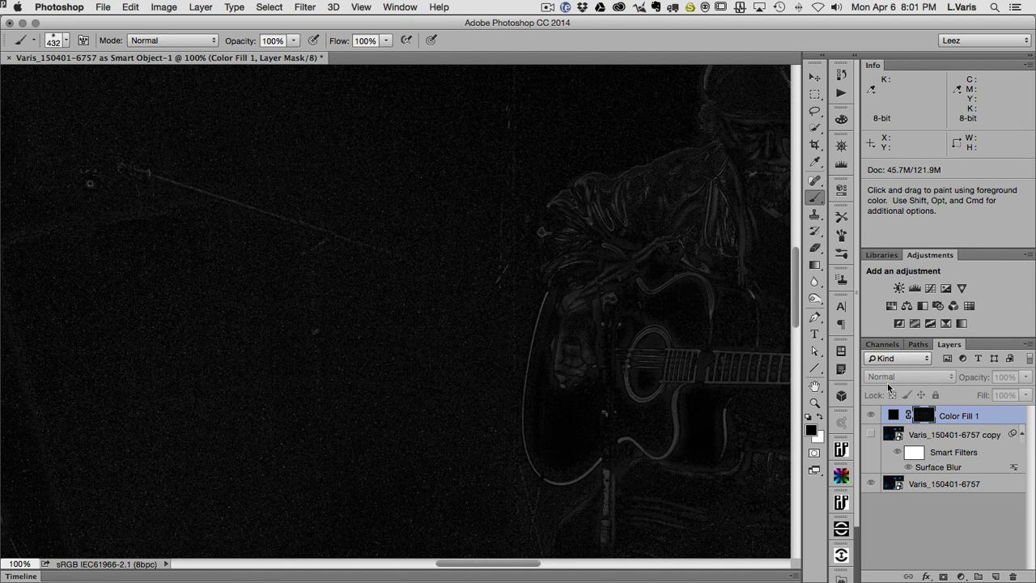
pyautogui.keyDown('alt'); pyautogui.click(925, 414); pyautogui.keyUp('alt')
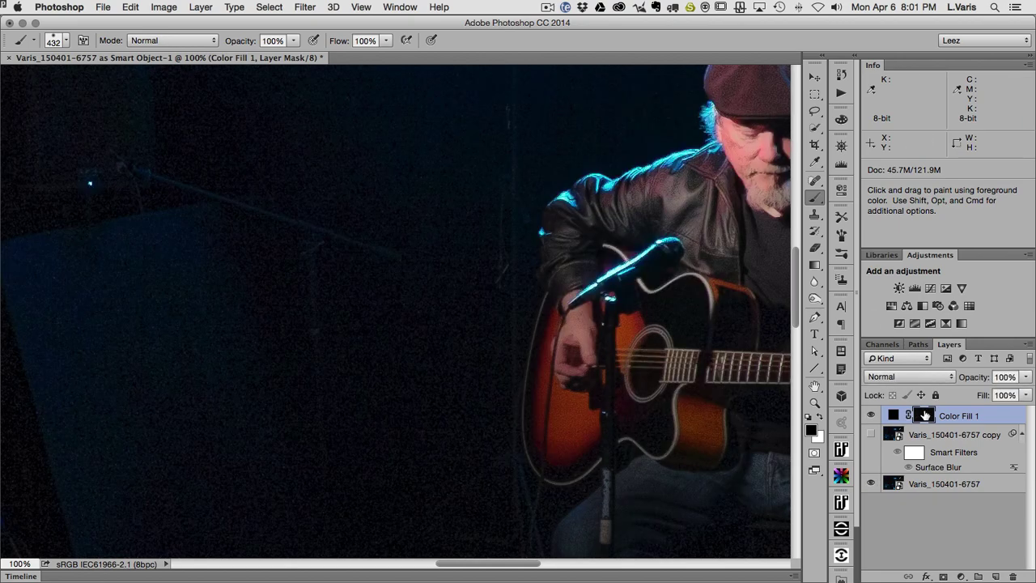
pyautogui.click(870, 415)
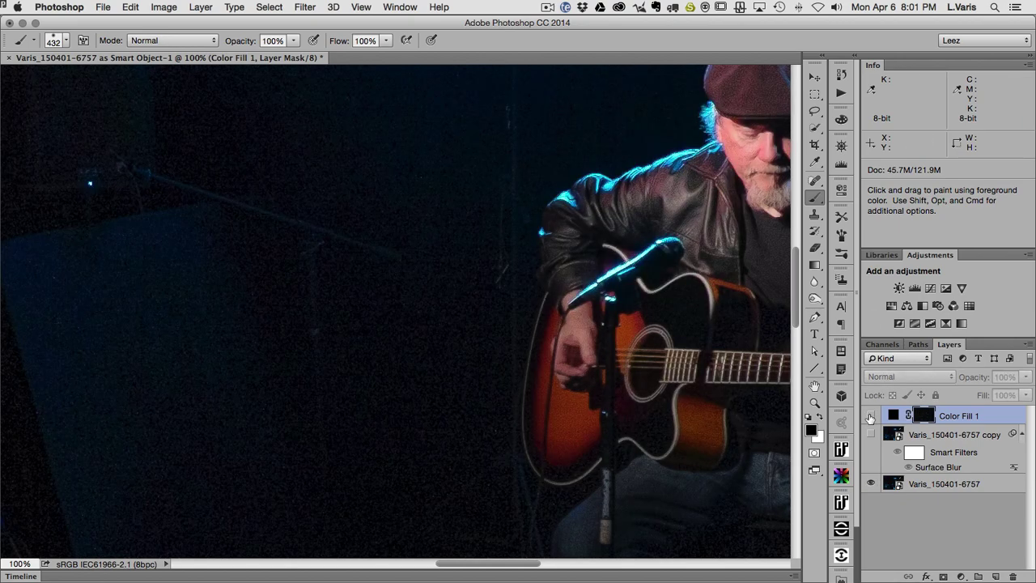
pyautogui.click(870, 415)
pyautogui.click(870, 415)
pyautogui.click(870, 415)
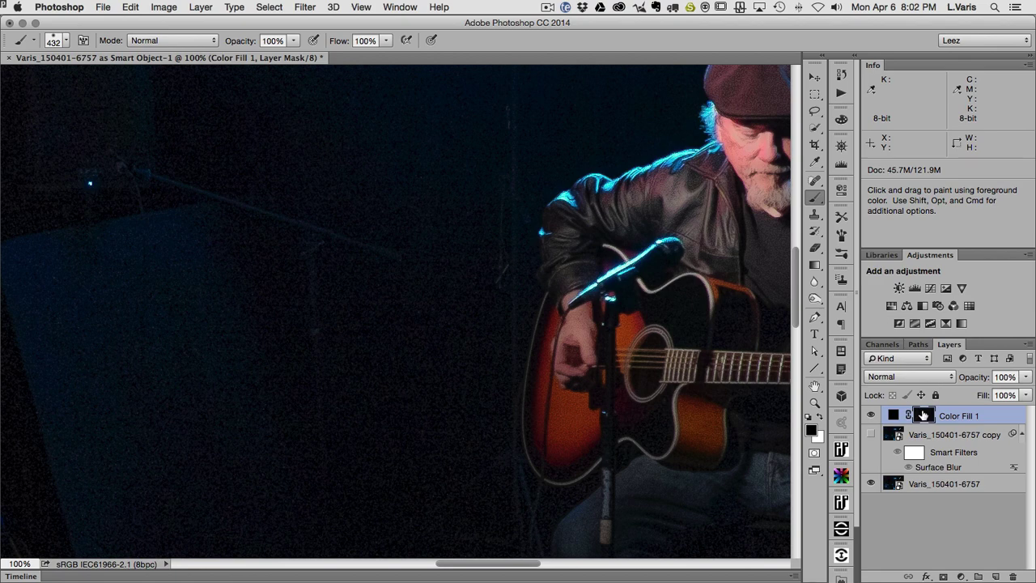
# Start a Curves adjustment on the color fill layer's mask and pull the white point in to input 34, output 255
pyautogui.press('super+m')
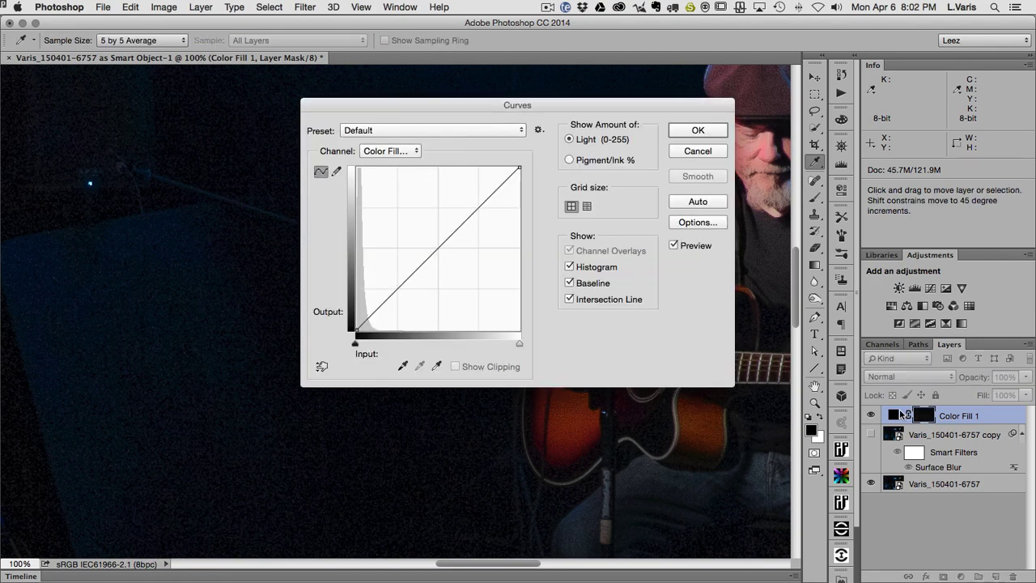
pyautogui.moveTo(517, 105); pyautogui.dragTo(662, 101)
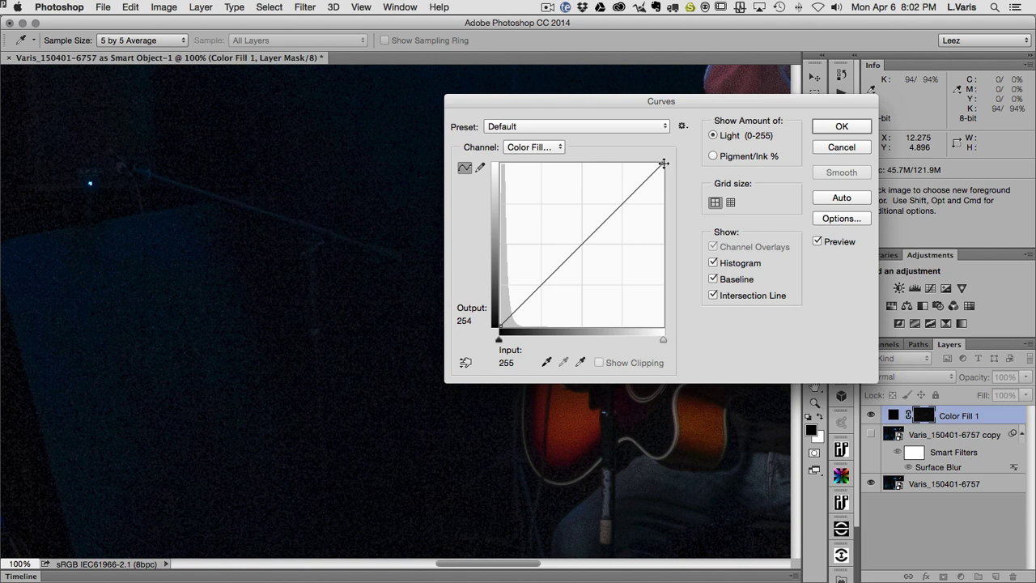
pyautogui.moveTo(663, 163); pyautogui.dragTo(527, 145)
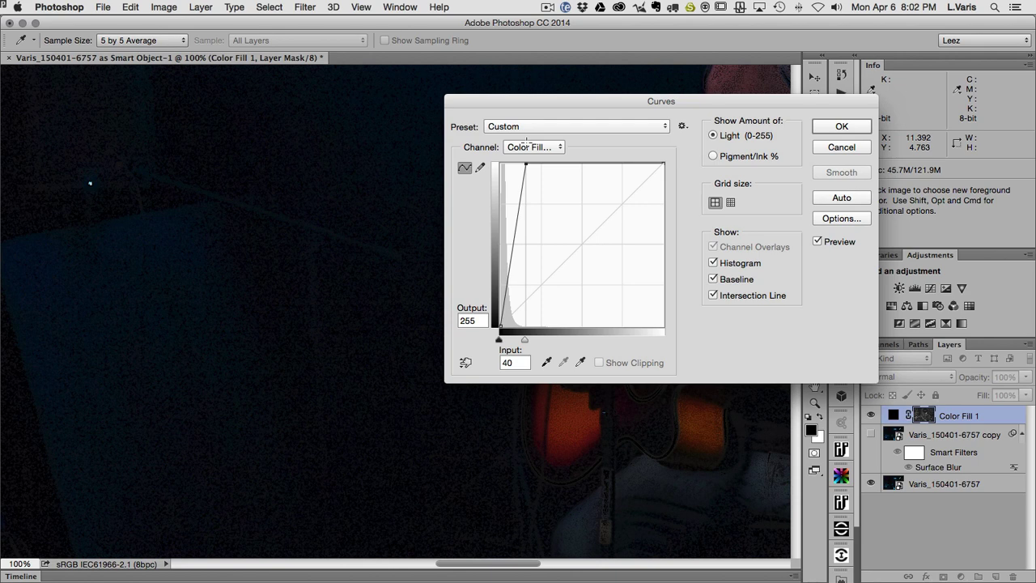
pyautogui.moveTo(526, 143); pyautogui.dragTo(520, 143)
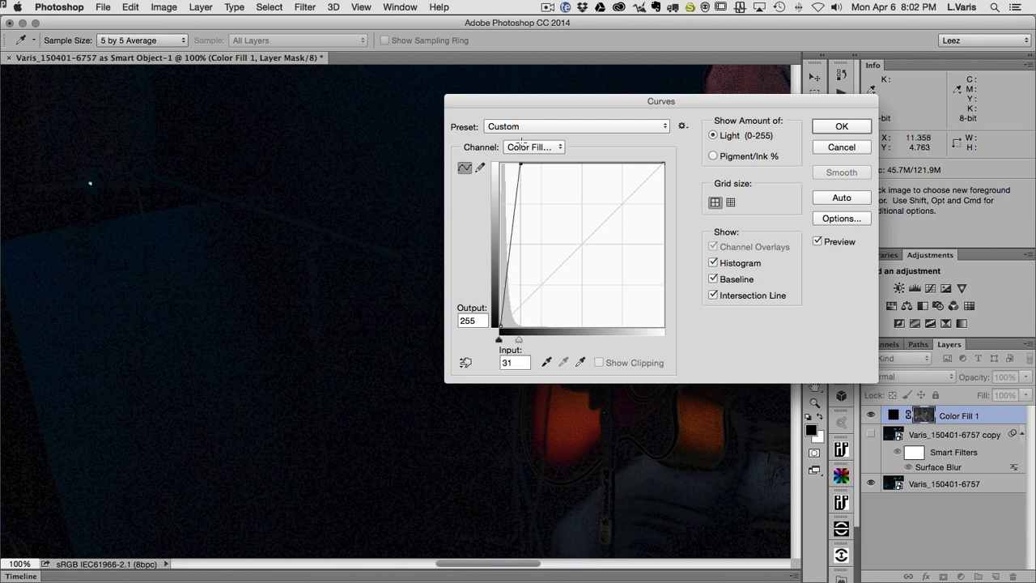
pyautogui.moveTo(522, 143); pyautogui.dragTo(517, 143)
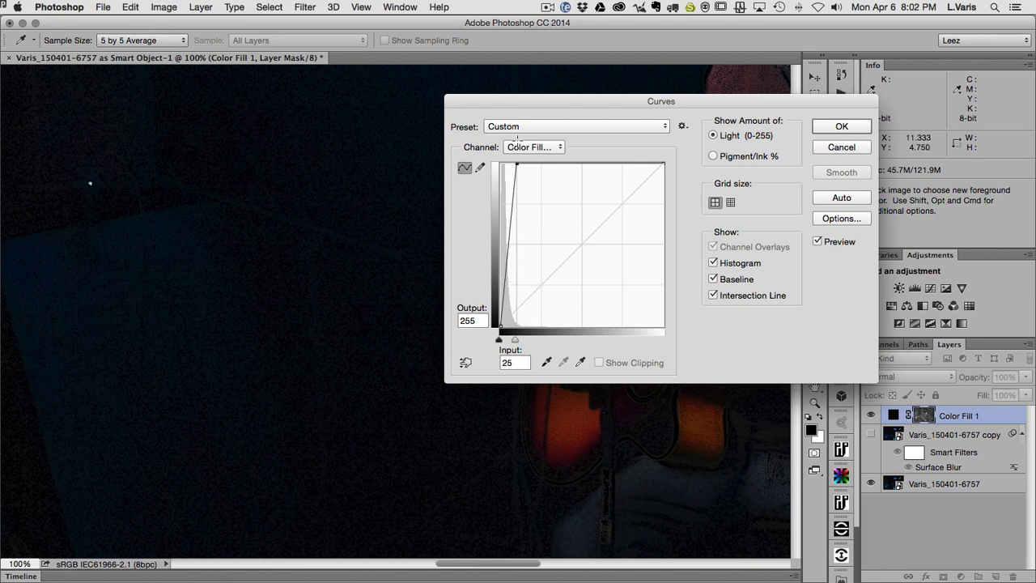
pyautogui.moveTo(517, 142); pyautogui.dragTo(519, 142)
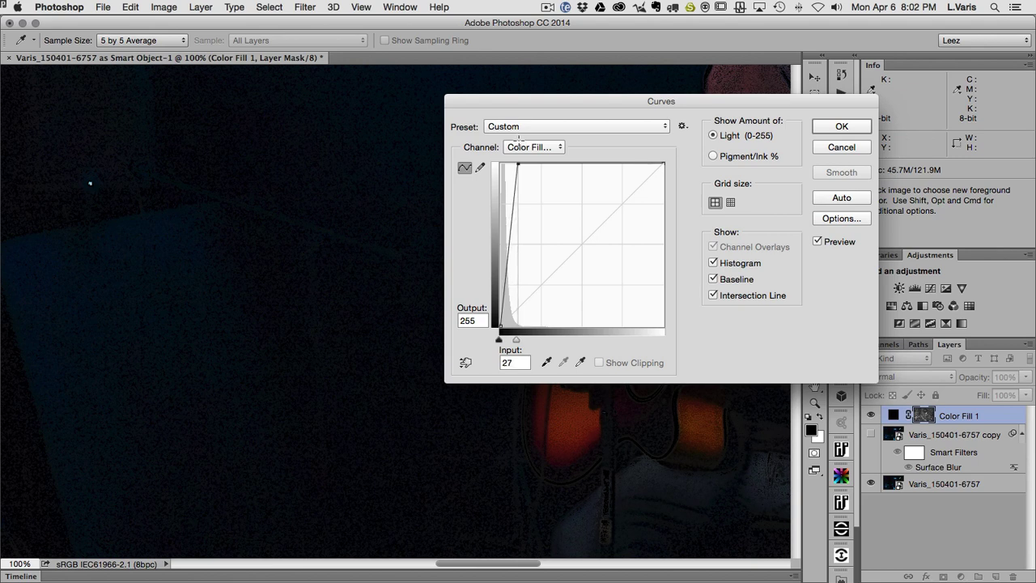
pyautogui.moveTo(582, 98); pyautogui.dragTo(595, 146)
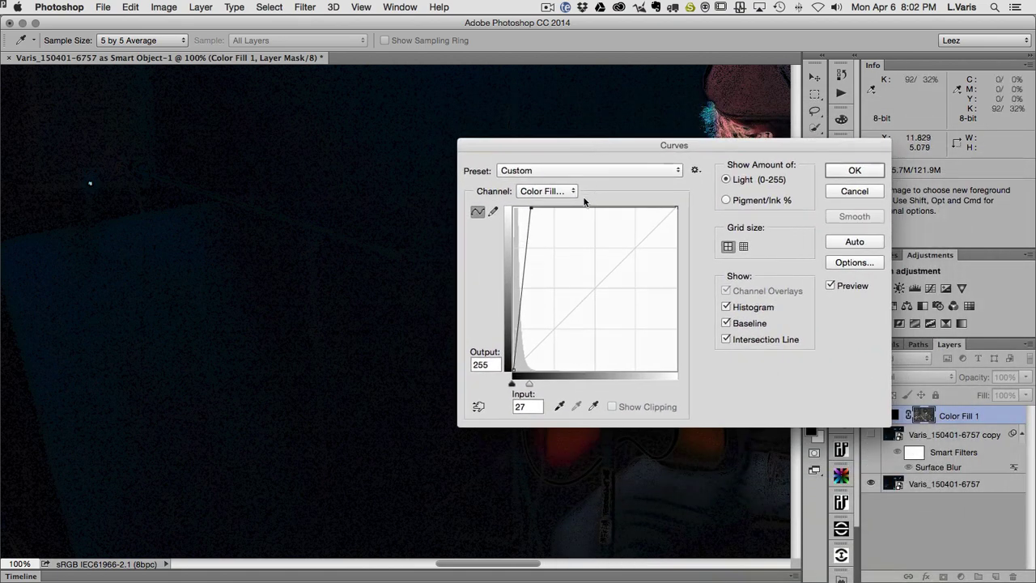
pyautogui.moveTo(530, 209); pyautogui.dragTo(536, 208)
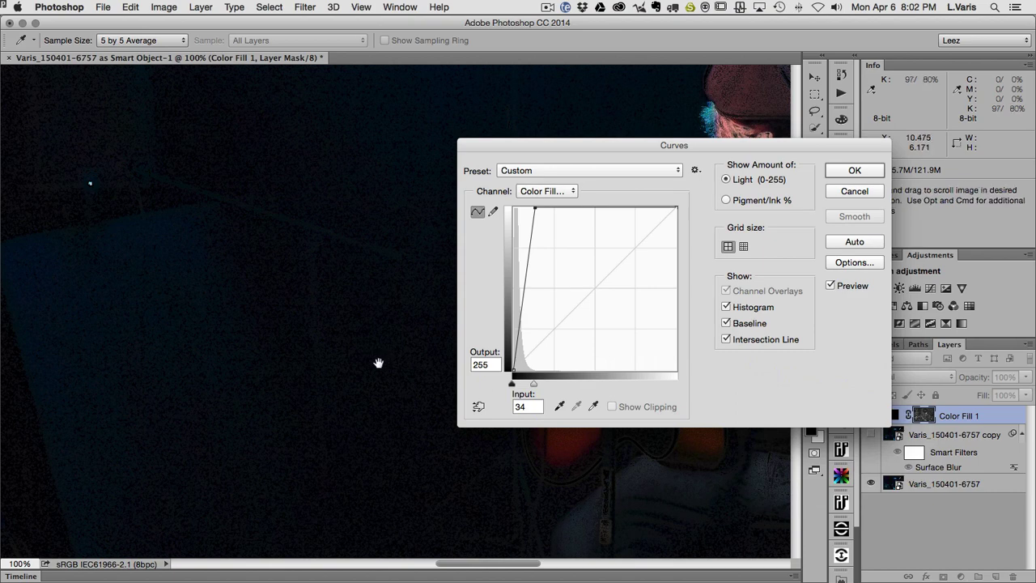
# Check the previewed noise around the dark backdrop and guitarist, and ease the curve's white point to input 41
pyautogui.moveTo(377, 363); pyautogui.dragTo(224, 400)
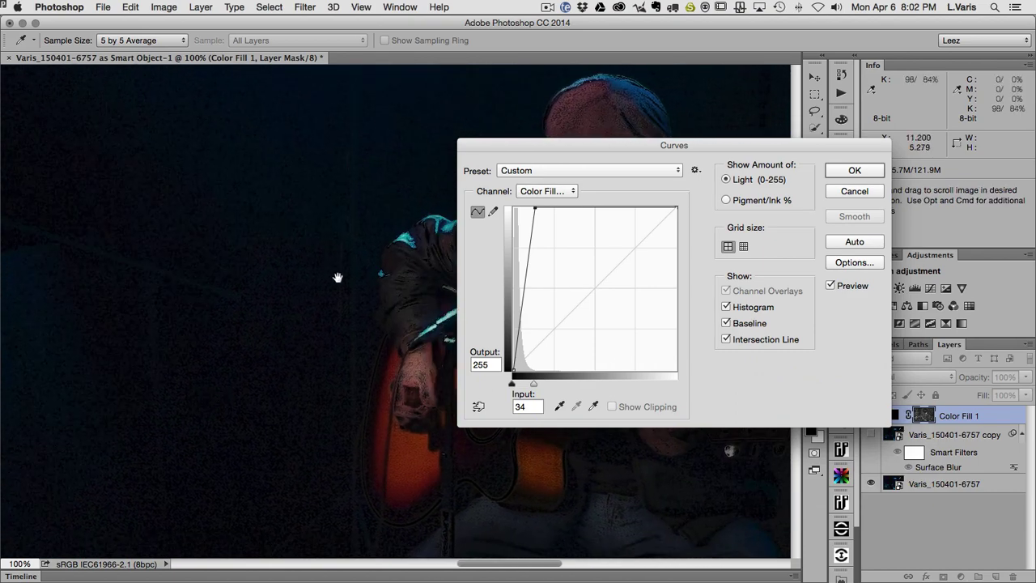
pyautogui.moveTo(364, 462); pyautogui.dragTo(364, 435)
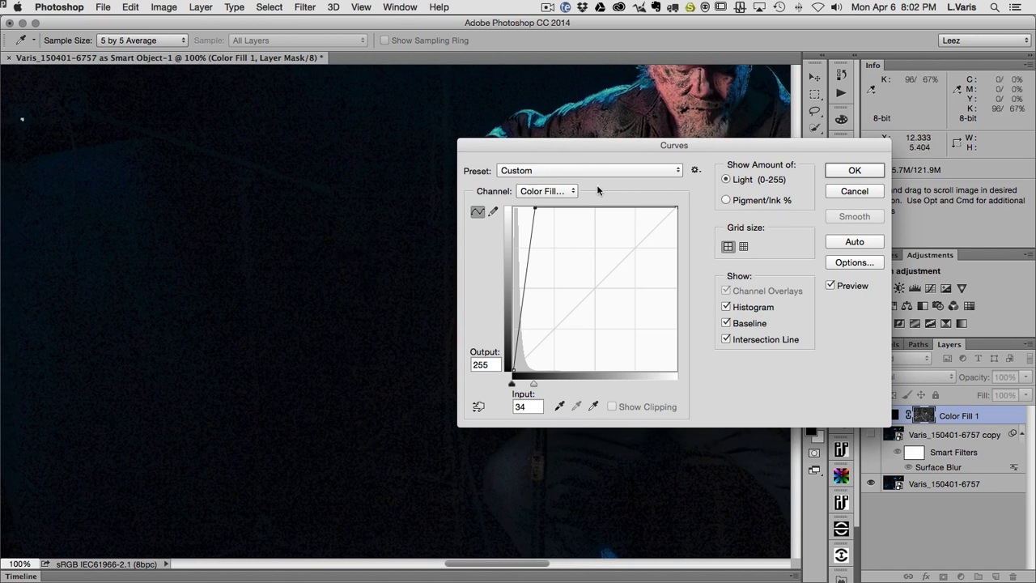
pyautogui.moveTo(343, 202); pyautogui.dragTo(342, 398)
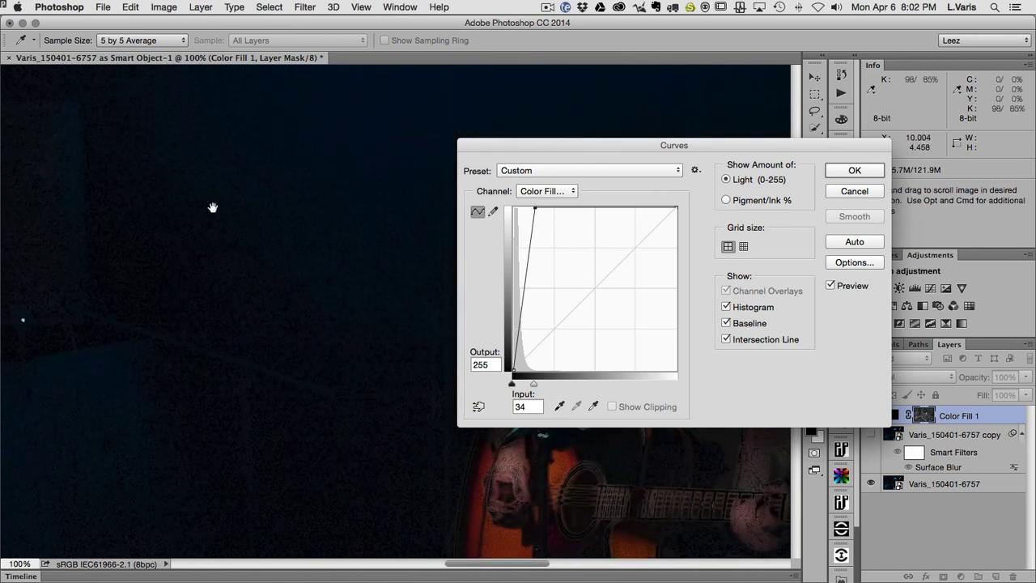
pyautogui.moveTo(145, 235); pyautogui.dragTo(319, 153)
pyautogui.moveTo(296, 354); pyautogui.dragTo(246, 287)
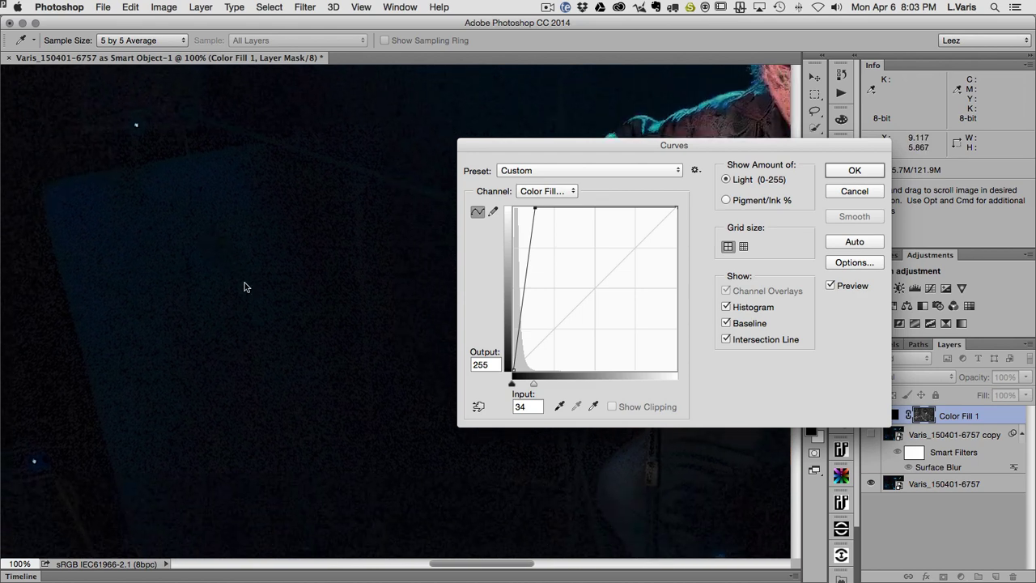
pyautogui.moveTo(381, 402); pyautogui.dragTo(270, 418)
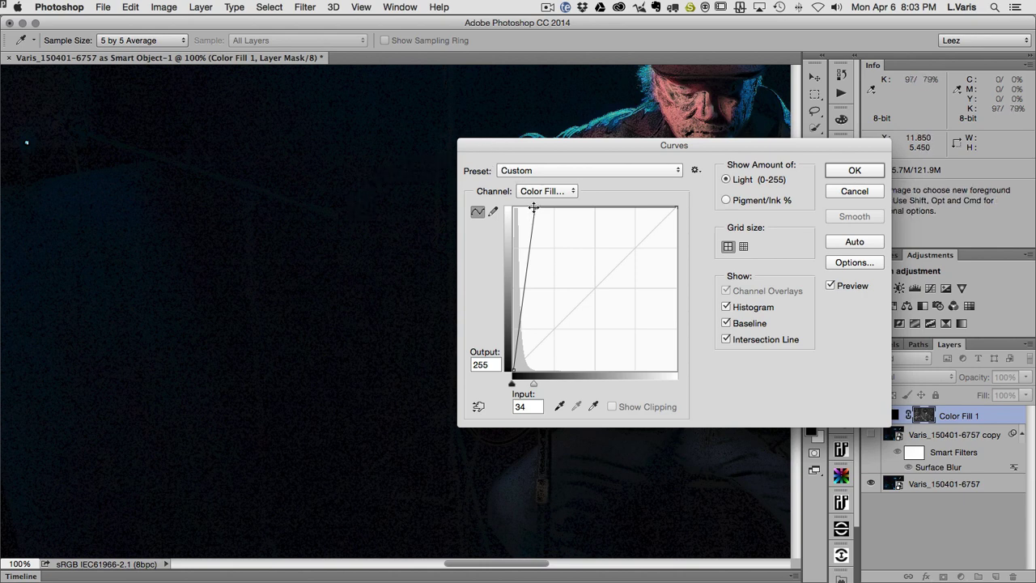
pyautogui.moveTo(533, 208); pyautogui.dragTo(539, 208)
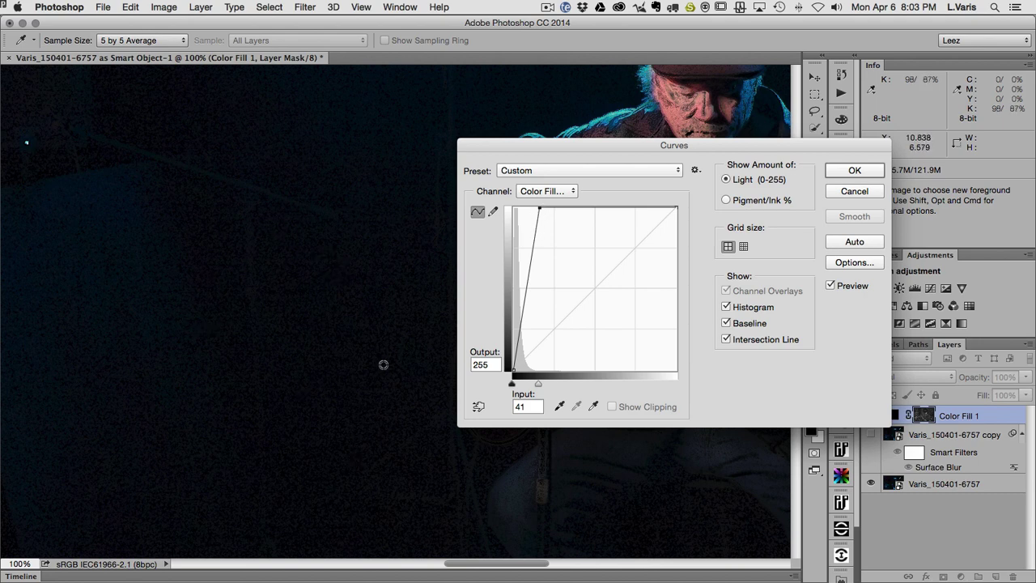
# Fine-tune the mask curve's white point to input 43, output 255, and apply the Curves adjustment
pyautogui.moveTo(509, 143); pyautogui.dragTo(534, 160)
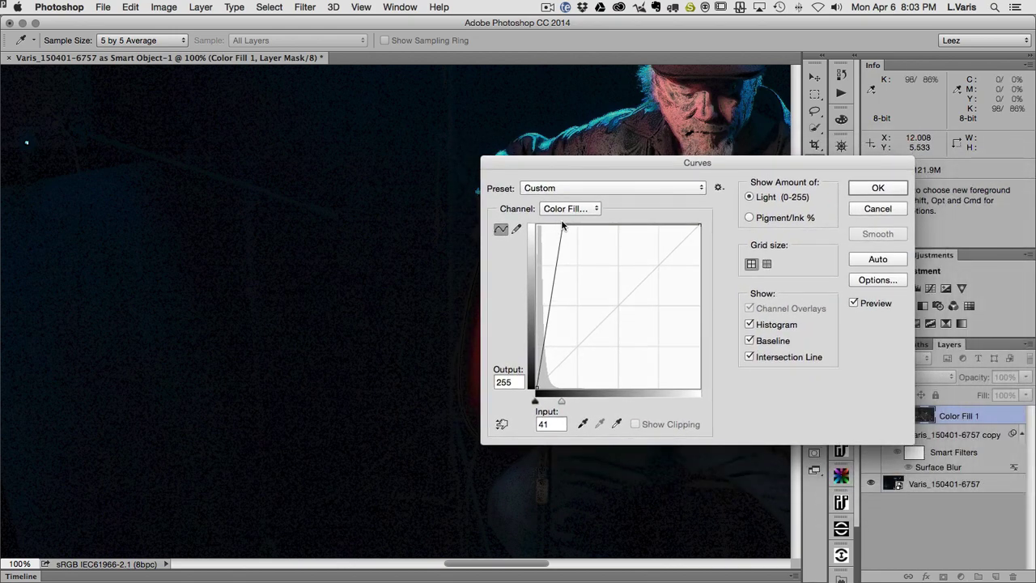
pyautogui.press('Right')
pyautogui.press('Right')
pyautogui.press('Right')
pyautogui.press('Right')
pyautogui.press('Right')
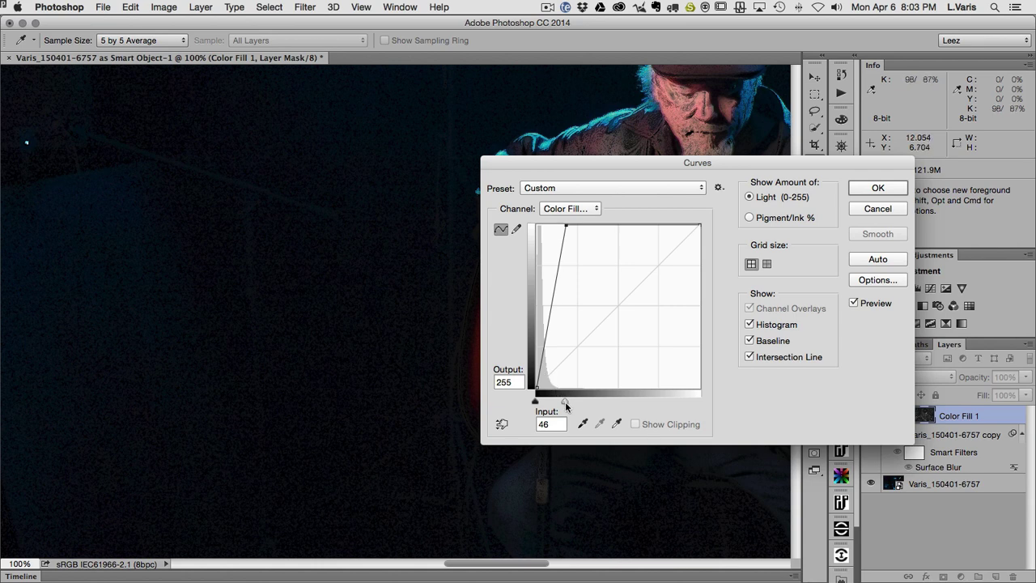
pyautogui.moveTo(565, 407); pyautogui.dragTo(563, 404)
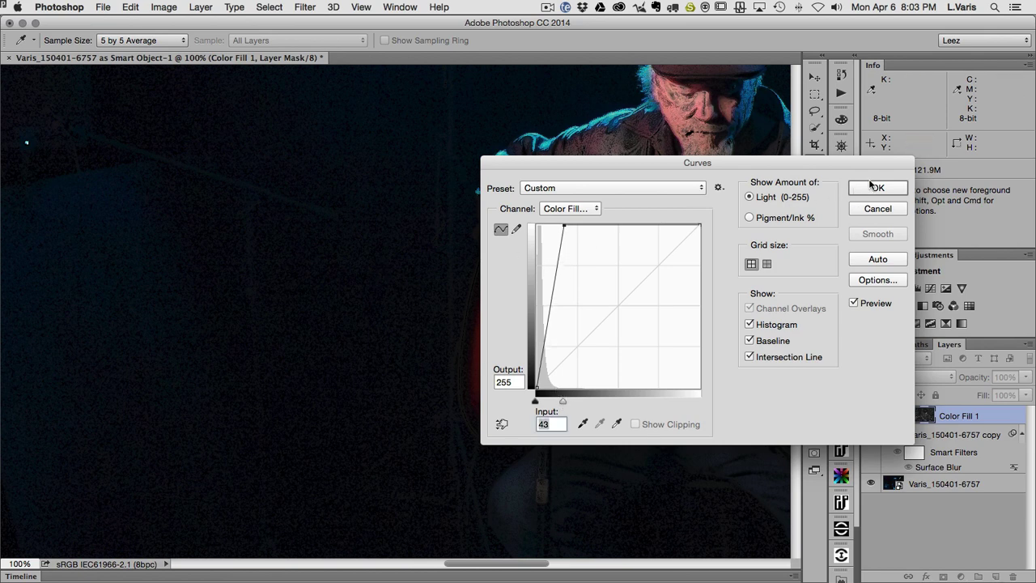
pyautogui.click(866, 189)
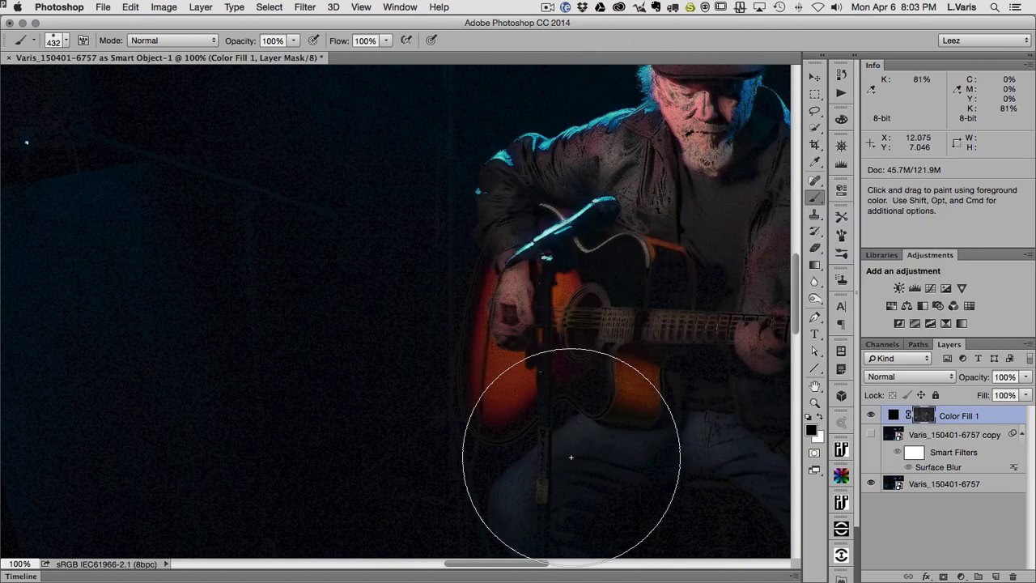
pyautogui.click(668, 257)
pyautogui.press('super+z')
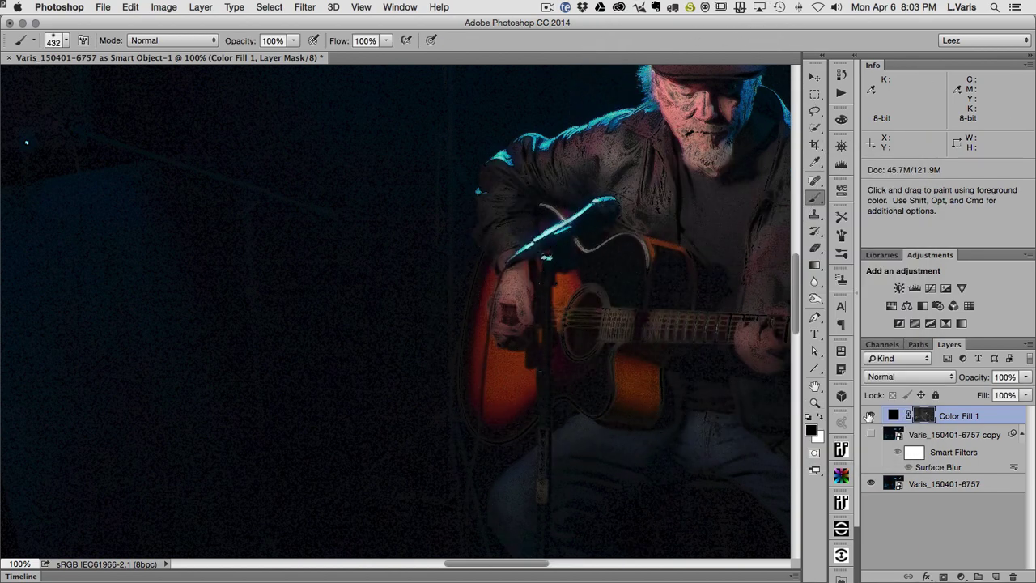
# Compare the background noise with the color fill layer repeatedly hidden and shown
pyautogui.click(870, 415)
pyautogui.click(870, 415)
pyautogui.click(870, 415)
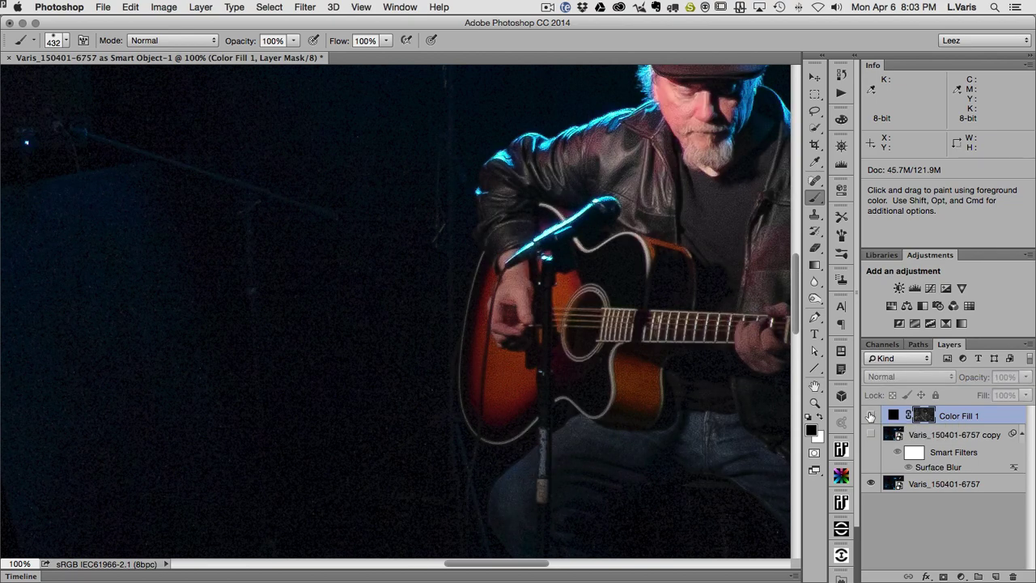
pyautogui.click(870, 415)
pyautogui.click(870, 416)
pyautogui.click(870, 416)
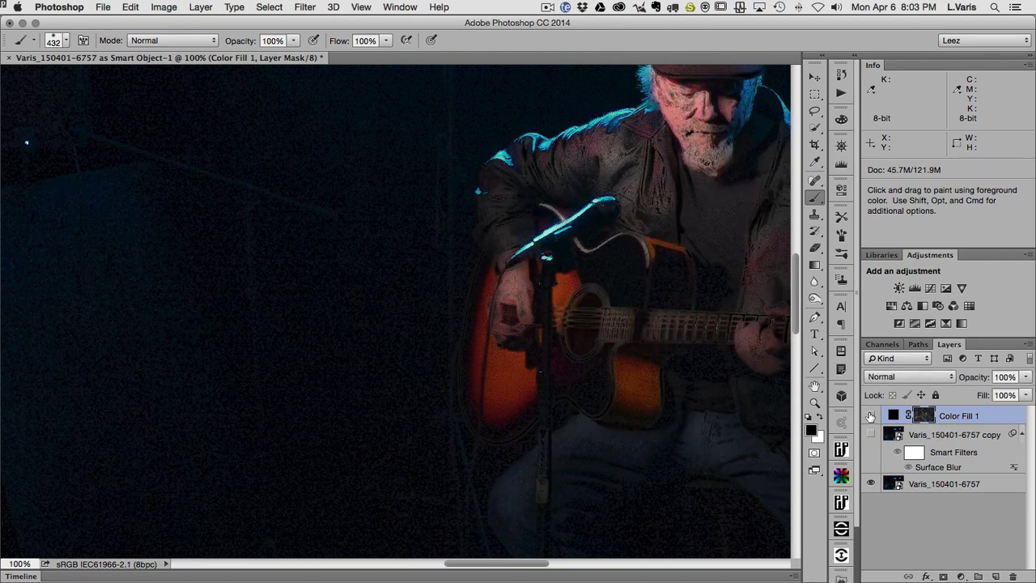
pyautogui.click(870, 415)
pyautogui.click(870, 415)
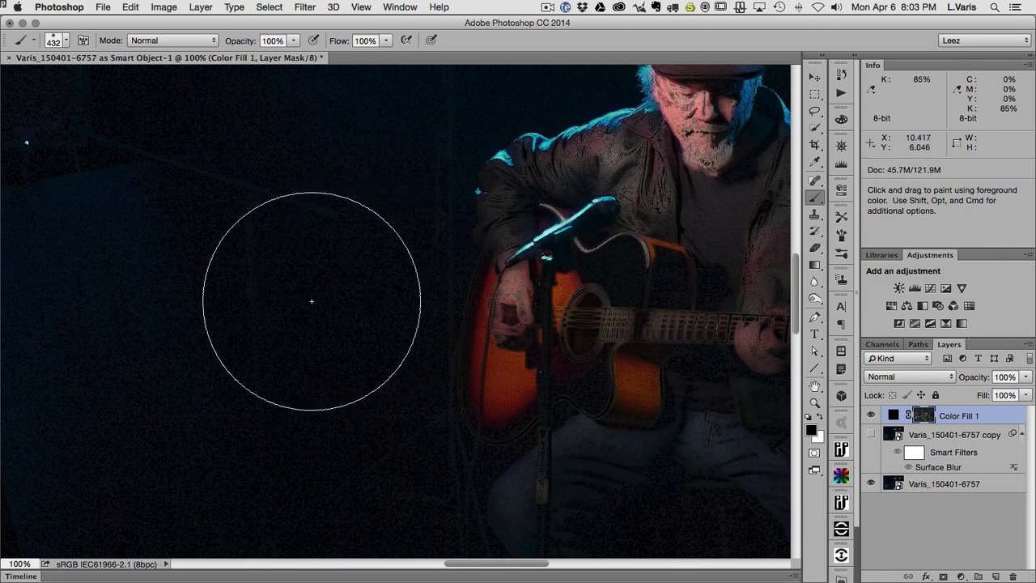
pyautogui.click(870, 415)
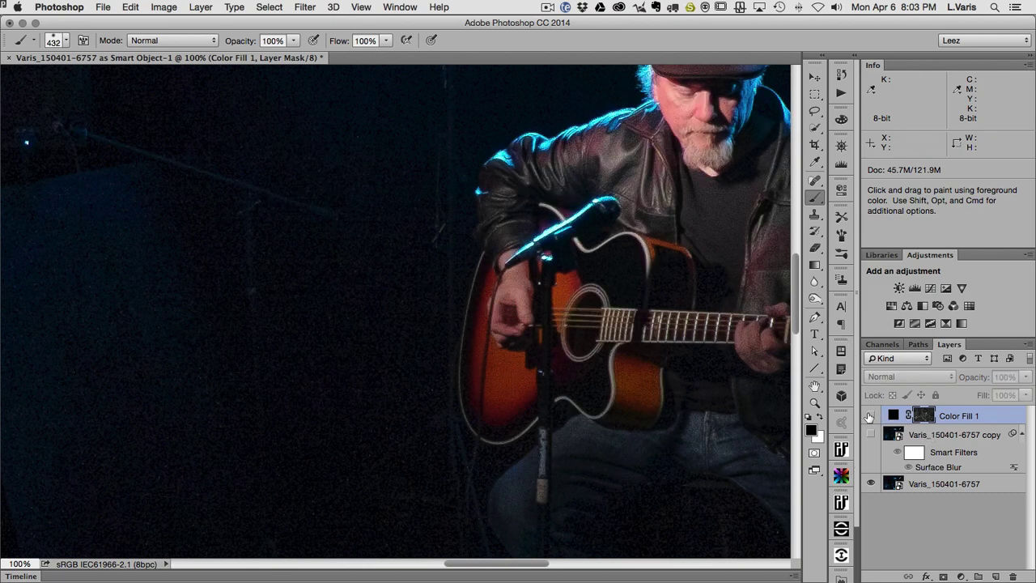
pyautogui.click(870, 415)
pyautogui.click(870, 416)
pyautogui.click(870, 415)
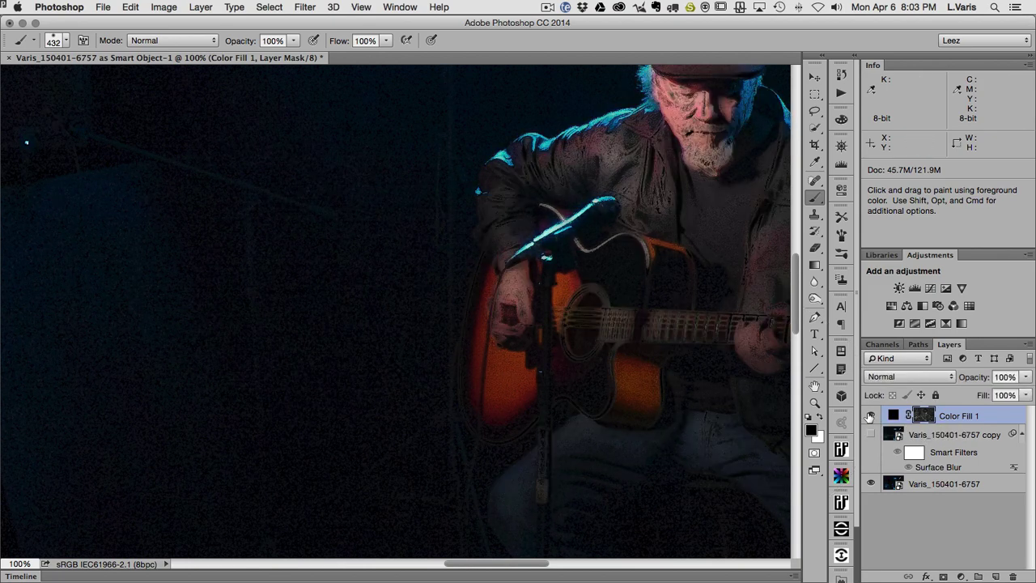
# Inspect the guitarist for lost detail, view the contrast-boosted fill mask on its own, and return to the image
pyautogui.press('space')
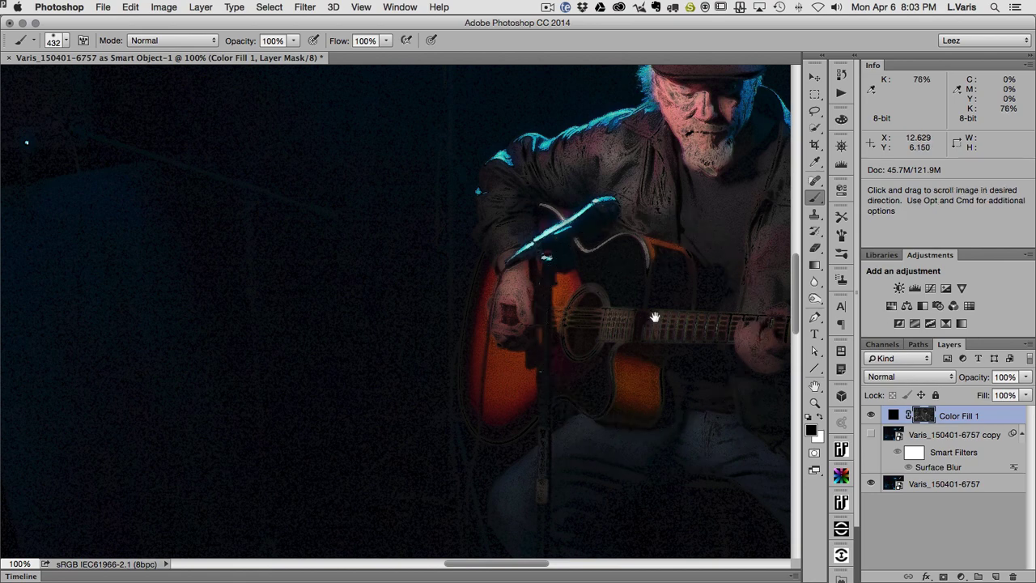
pyautogui.moveTo(653, 317); pyautogui.dragTo(402, 409)
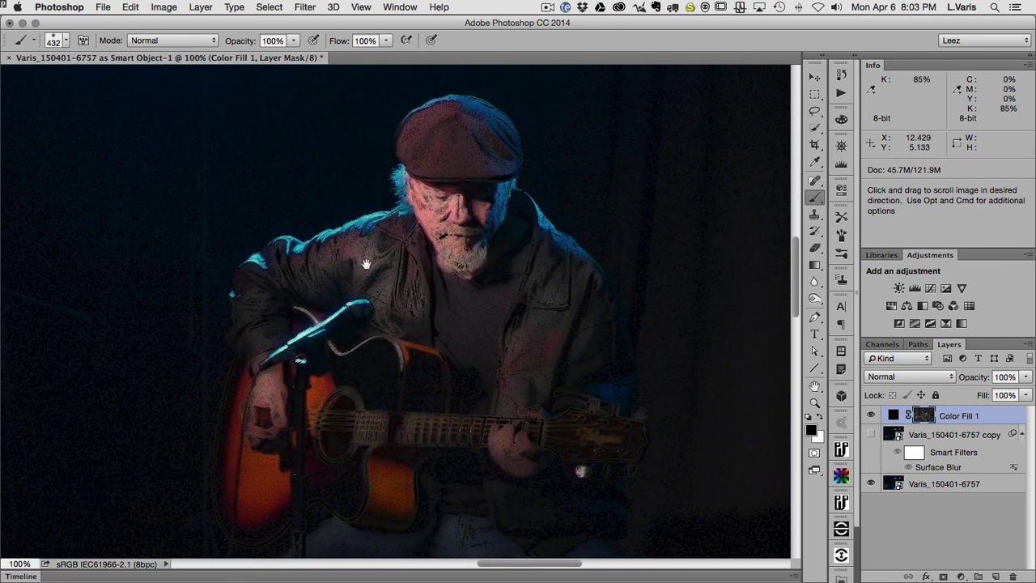
pyautogui.moveTo(538, 437)
pyautogui.mouseDown()
pyautogui.moveTo(534, 197)
pyautogui.moveTo(533, 273)
pyautogui.mouseUp()
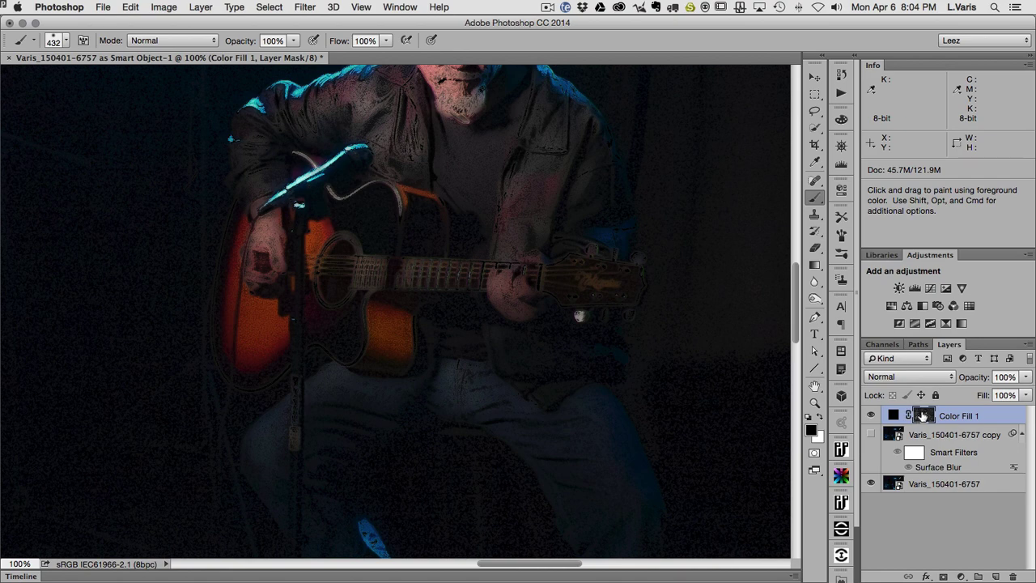
pyautogui.keyDown('alt'); pyautogui.click(923, 415); pyautogui.keyUp('alt')
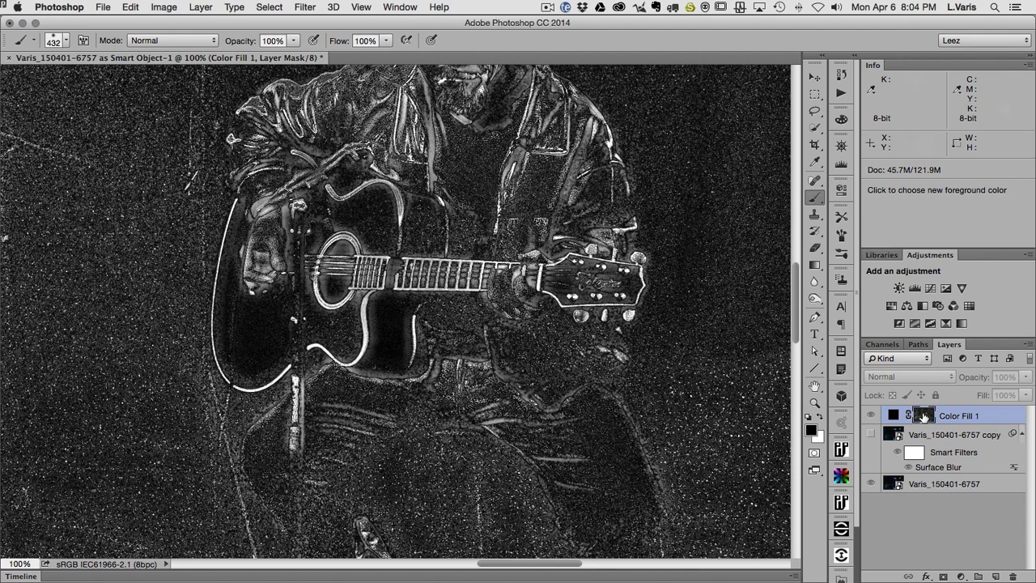
pyautogui.keyDown('alt'); pyautogui.click(923, 415); pyautogui.keyUp('alt')
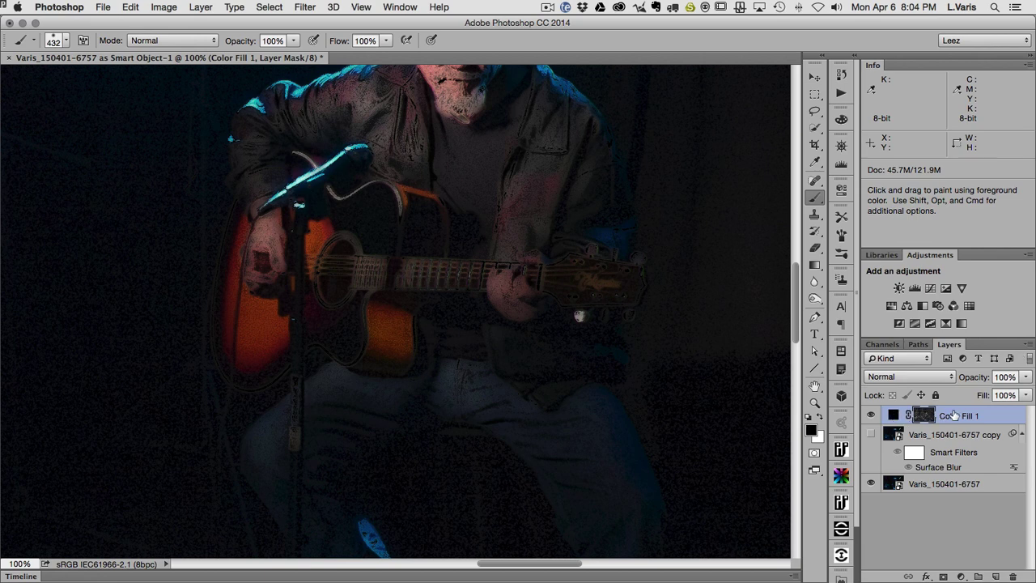
# Put the color fill layer into a new Pass Through group named "noise supression" and collapse the group
pyautogui.click(1027, 345)
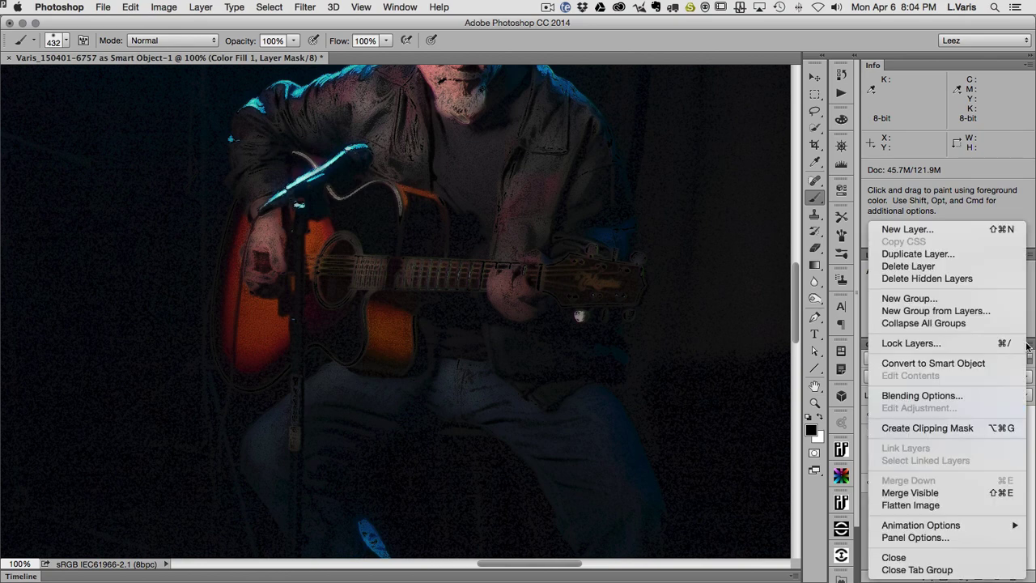
pyautogui.click(921, 311)
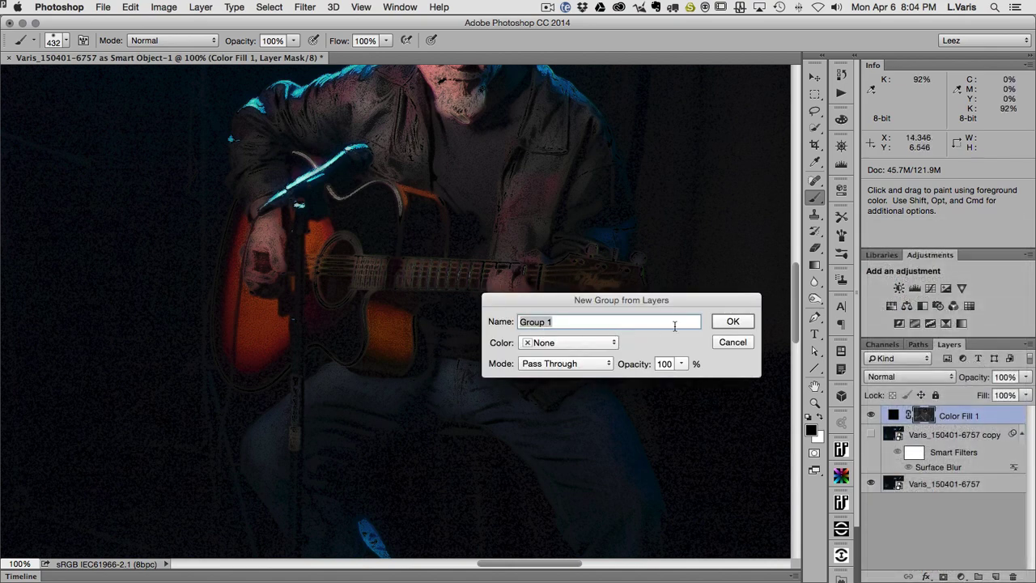
pyautogui.write('noise supression')
pyautogui.click(724, 324)
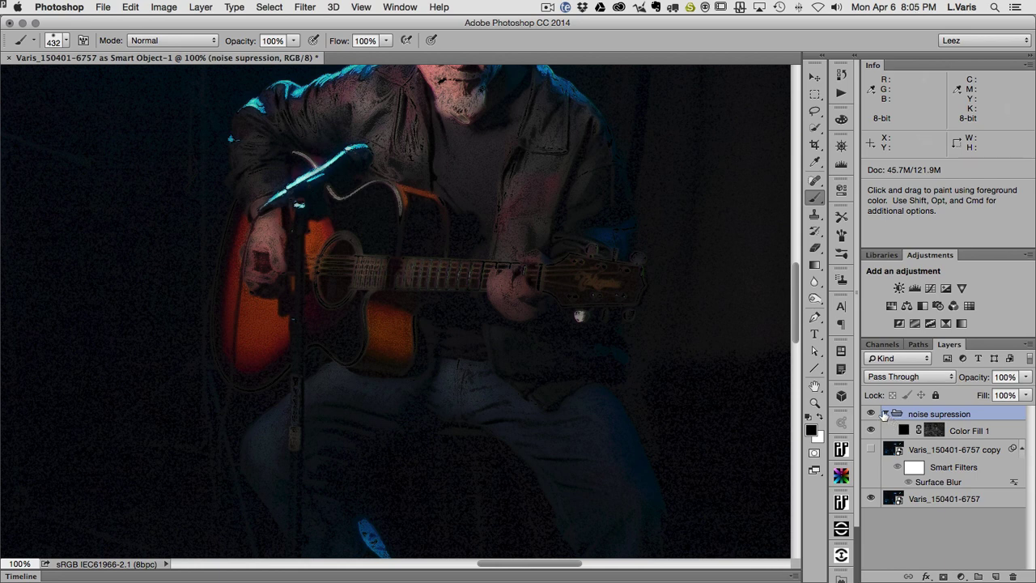
pyautogui.click(886, 413)
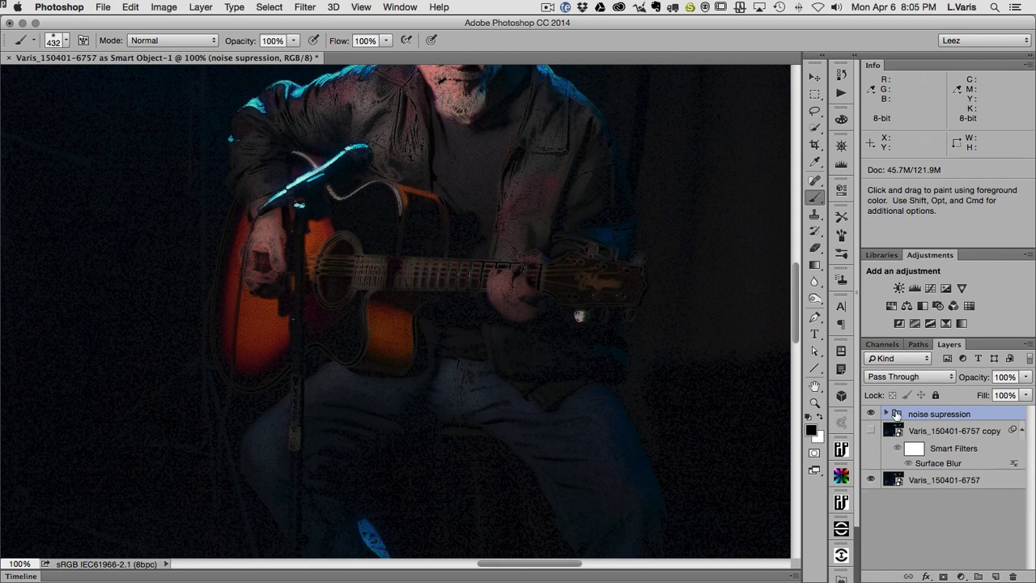
# Add a layer mask to the "noise supression" group and paint it black at brush size 92 over the guitarist's cap, face, jacket and guitar neck
pyautogui.click(942, 577)
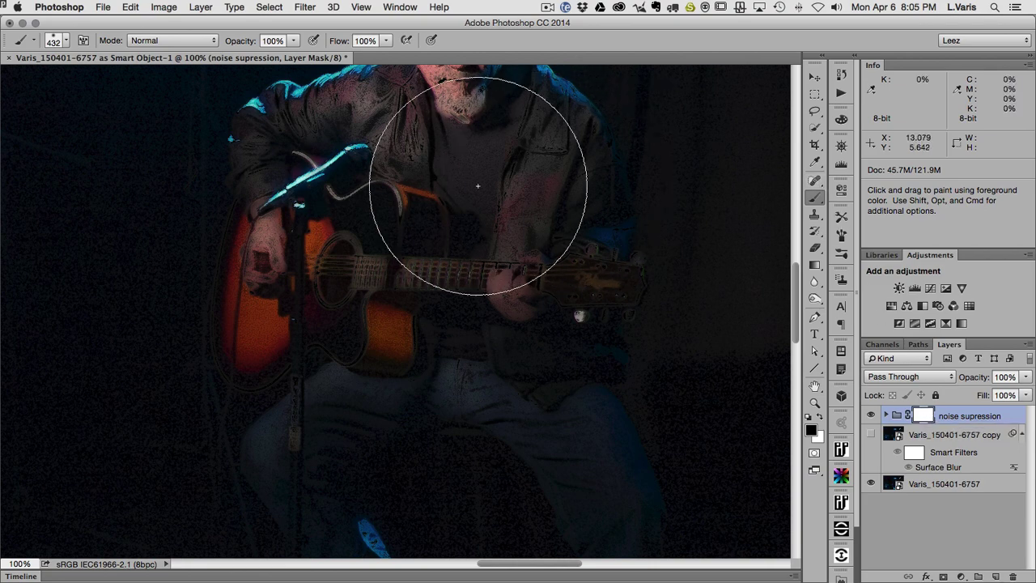
pyautogui.moveTo(457, 199)
pyautogui.mouseDown()
pyautogui.moveTo(429, 231)
pyautogui.moveTo(324, 235)
pyautogui.mouseUp()
pyautogui.press('space')
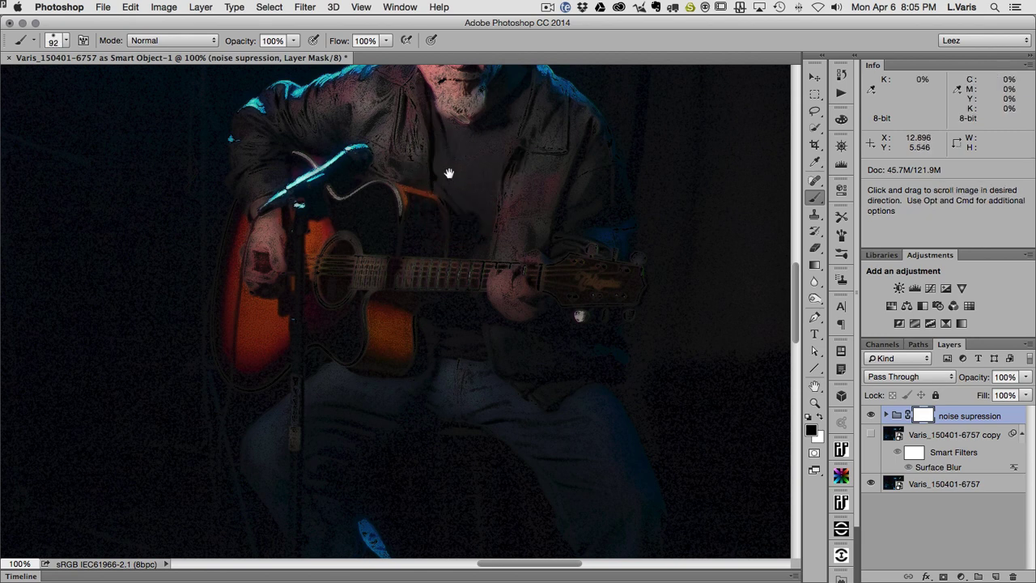
pyautogui.moveTo(449, 173); pyautogui.dragTo(465, 310)
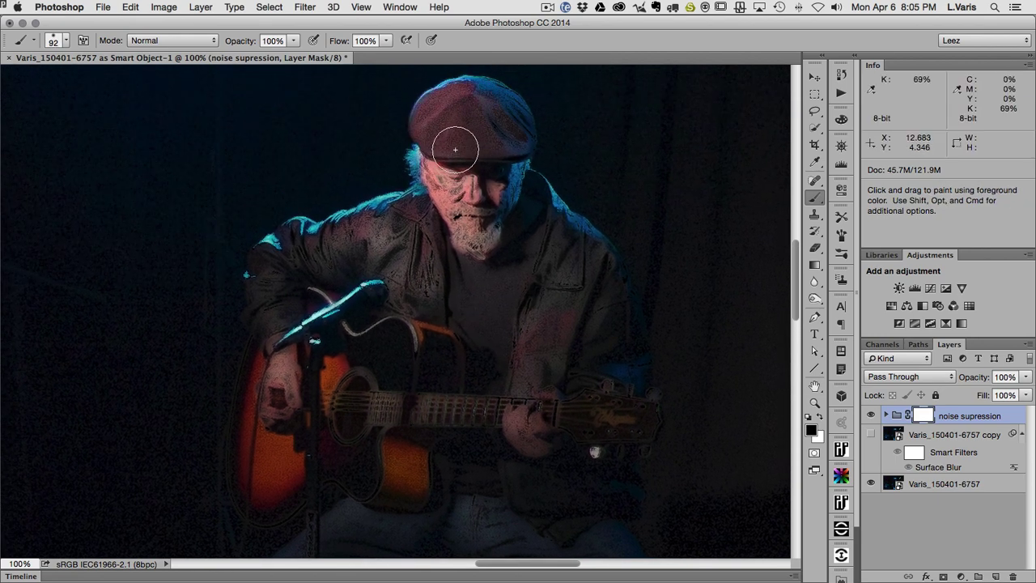
pyautogui.moveTo(455, 149)
pyautogui.mouseDown()
pyautogui.moveTo(454, 211)
pyautogui.moveTo(451, 165)
pyautogui.moveTo(433, 160)
pyautogui.moveTo(438, 174)
pyautogui.moveTo(431, 156)
pyautogui.moveTo(434, 178)
pyautogui.moveTo(463, 195)
pyautogui.moveTo(474, 123)
pyautogui.moveTo(481, 148)
pyautogui.moveTo(454, 104)
pyautogui.moveTo(468, 94)
pyautogui.moveTo(508, 122)
pyautogui.moveTo(476, 107)
pyautogui.moveTo(487, 100)
pyautogui.moveTo(506, 167)
pyautogui.moveTo(458, 243)
pyautogui.moveTo(483, 181)
pyautogui.mouseUp()
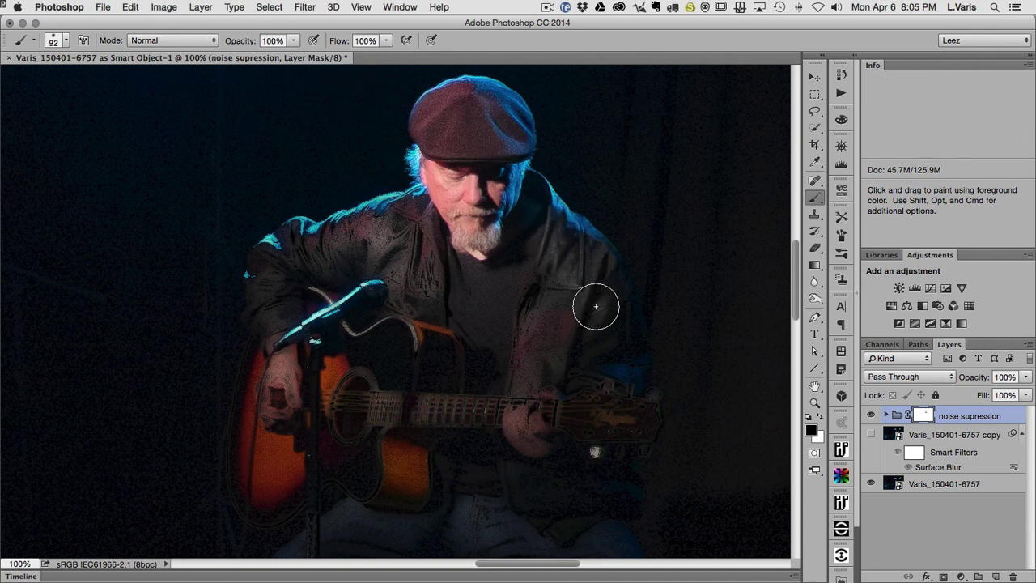
pyautogui.moveTo(596, 306)
pyautogui.mouseDown()
pyautogui.moveTo(562, 231)
pyautogui.moveTo(613, 330)
pyautogui.moveTo(610, 347)
pyautogui.moveTo(614, 330)
pyautogui.mouseUp()
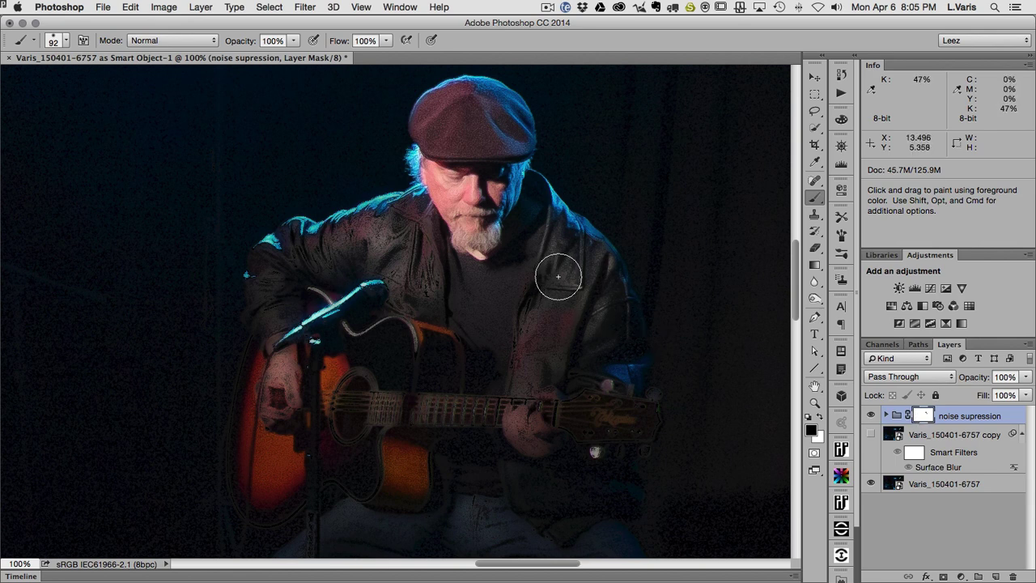
pyautogui.moveTo(555, 277)
pyautogui.mouseDown()
pyautogui.moveTo(539, 351)
pyautogui.moveTo(553, 327)
pyautogui.moveTo(519, 377)
pyautogui.moveTo(613, 383)
pyautogui.moveTo(599, 420)
pyautogui.moveTo(575, 429)
pyautogui.moveTo(600, 432)
pyautogui.moveTo(628, 393)
pyautogui.moveTo(640, 402)
pyautogui.moveTo(612, 405)
pyautogui.moveTo(604, 387)
pyautogui.moveTo(588, 418)
pyautogui.moveTo(566, 415)
pyautogui.moveTo(594, 447)
pyautogui.moveTo(623, 449)
pyautogui.moveTo(630, 412)
pyautogui.moveTo(633, 445)
pyautogui.moveTo(643, 443)
pyautogui.moveTo(655, 405)
pyautogui.moveTo(529, 407)
pyautogui.moveTo(538, 380)
pyautogui.moveTo(498, 418)
pyautogui.moveTo(534, 412)
pyautogui.moveTo(519, 431)
pyautogui.moveTo(517, 414)
pyautogui.moveTo(536, 420)
pyautogui.moveTo(554, 451)
pyautogui.moveTo(536, 449)
pyautogui.moveTo(534, 413)
pyautogui.moveTo(400, 395)
pyautogui.moveTo(520, 407)
pyautogui.moveTo(413, 418)
pyautogui.moveTo(476, 417)
pyautogui.moveTo(353, 409)
pyautogui.moveTo(365, 390)
pyautogui.moveTo(356, 375)
pyautogui.moveTo(336, 422)
pyautogui.moveTo(364, 426)
pyautogui.moveTo(365, 387)
pyautogui.moveTo(287, 403)
pyautogui.moveTo(276, 375)
pyautogui.moveTo(283, 368)
pyautogui.moveTo(294, 415)
pyautogui.moveTo(335, 378)
pyautogui.moveTo(402, 439)
pyautogui.mouseUp()
# Paint the group mask black with a size 50 brush over the guitar body, strumming hand and the sleeve above it
pyautogui.press('[')
pyautogui.press('[')
pyautogui.press('[')
pyautogui.press('[')
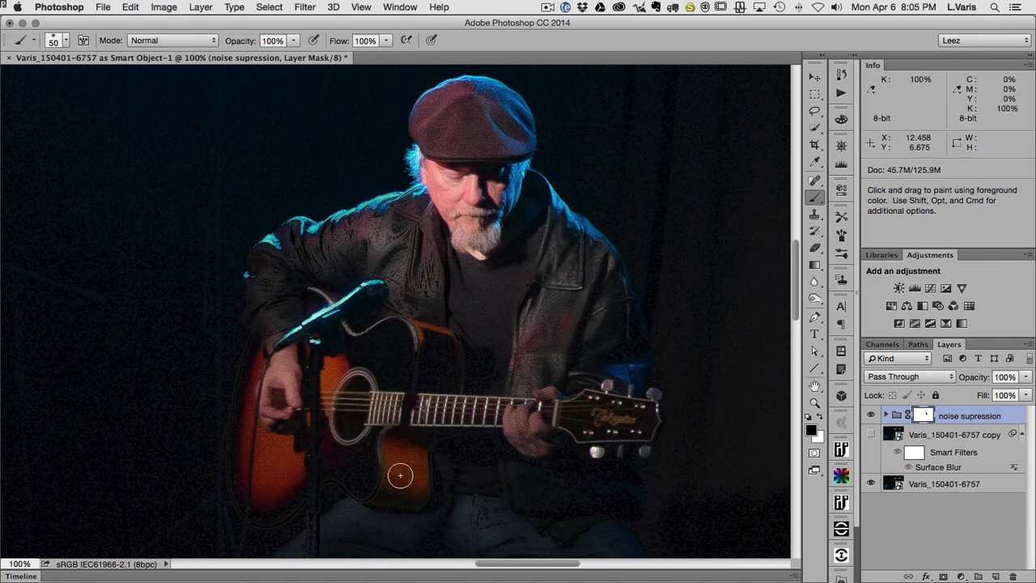
pyautogui.moveTo(292, 460)
pyautogui.mouseDown()
pyautogui.moveTo(281, 492)
pyautogui.moveTo(259, 496)
pyautogui.moveTo(249, 431)
pyautogui.moveTo(269, 360)
pyautogui.moveTo(276, 402)
pyautogui.moveTo(262, 449)
pyautogui.moveTo(283, 372)
pyautogui.moveTo(270, 482)
pyautogui.moveTo(292, 460)
pyautogui.mouseUp()
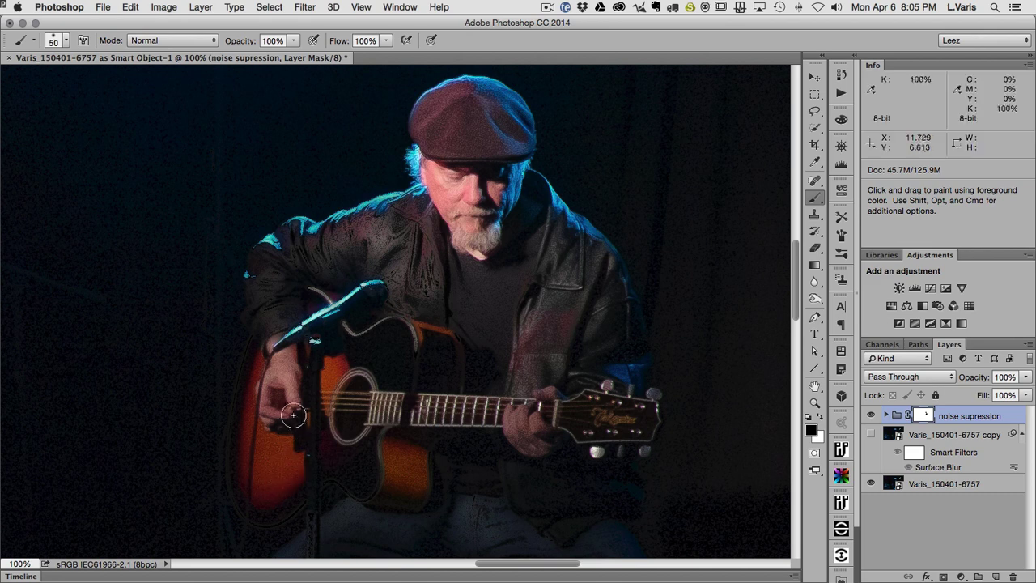
pyautogui.moveTo(330, 356)
pyautogui.mouseDown()
pyautogui.moveTo(372, 281)
pyautogui.moveTo(331, 298)
pyautogui.moveTo(278, 283)
pyautogui.moveTo(272, 322)
pyautogui.moveTo(258, 303)
pyautogui.moveTo(270, 257)
pyautogui.moveTo(258, 277)
pyautogui.moveTo(282, 236)
pyautogui.moveTo(312, 248)
pyautogui.mouseUp()
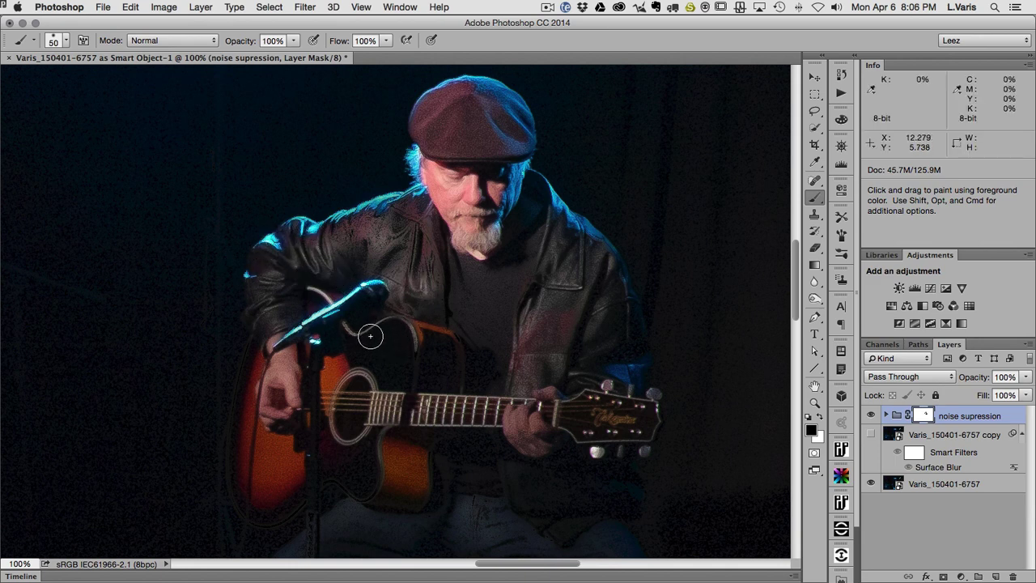
# Trace the guitar's light edge binding in black on the group mask with a size 15 brush
pyautogui.press('[')
pyautogui.moveTo(344, 322)
pyautogui.mouseDown()
pyautogui.moveTo(395, 316)
pyautogui.moveTo(416, 356)
pyautogui.mouseUp()
pyautogui.moveTo(399, 426); pyautogui.dragTo(386, 430)
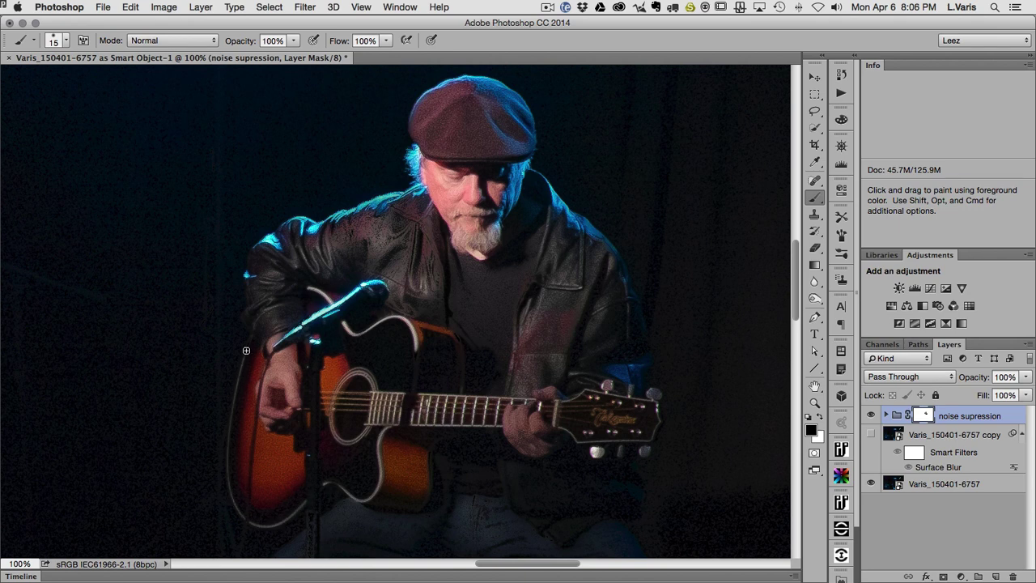
pyautogui.moveTo(246, 350); pyautogui.dragTo(257, 336)
# Paint thin black mask lines along the vertical background edge beside the guitarist, the cable below it and the microphone stand
pyautogui.moveTo(232, 209); pyautogui.dragTo(371, 237)
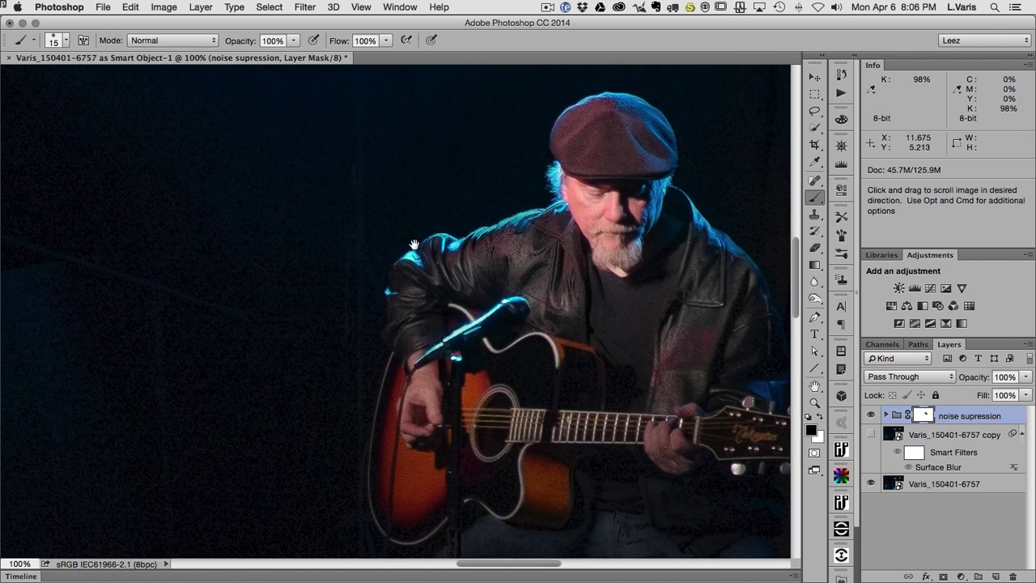
pyautogui.moveTo(363, 153); pyautogui.dragTo(366, 182)
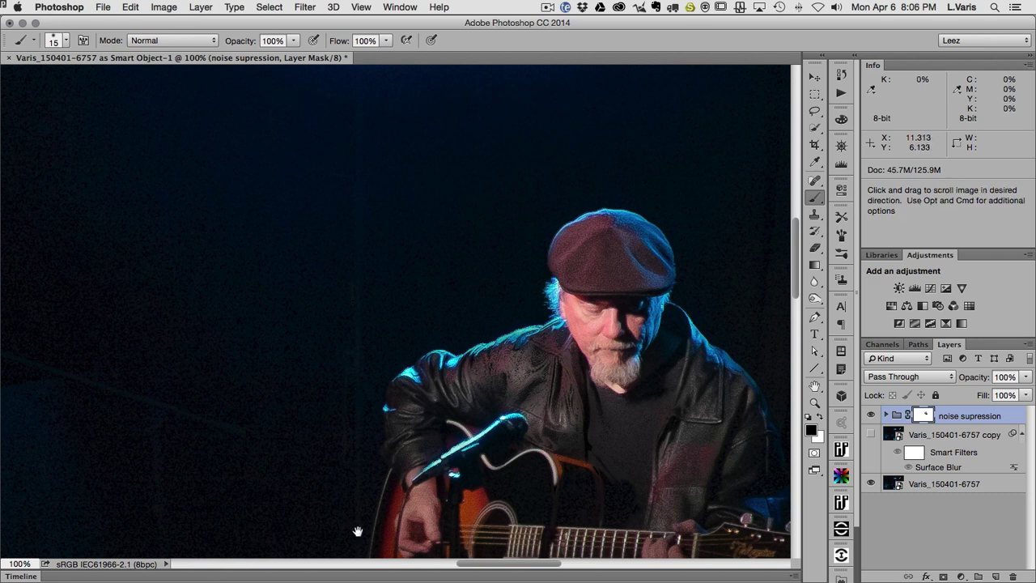
pyautogui.moveTo(359, 532); pyautogui.dragTo(358, 336)
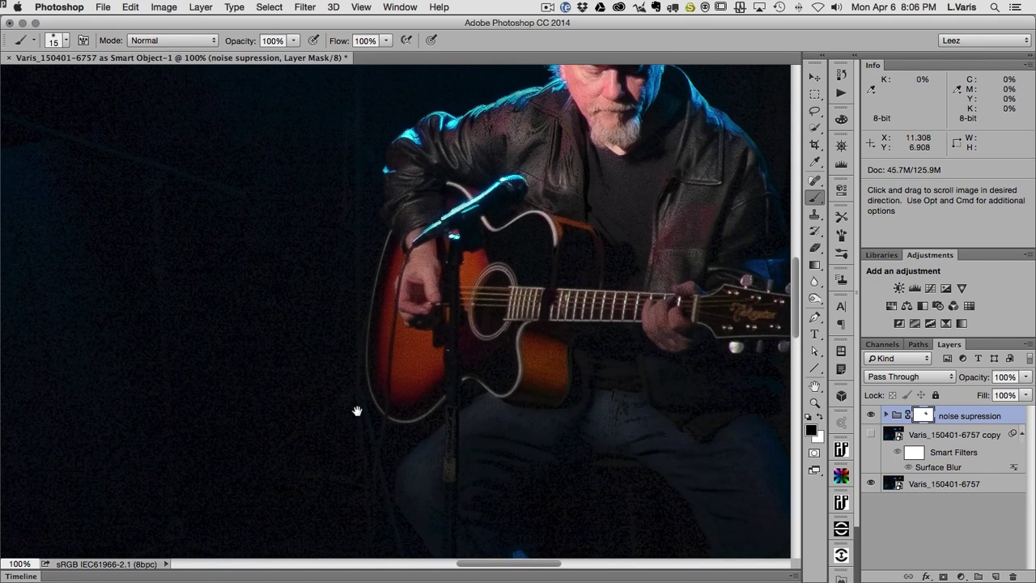
pyautogui.press('space')
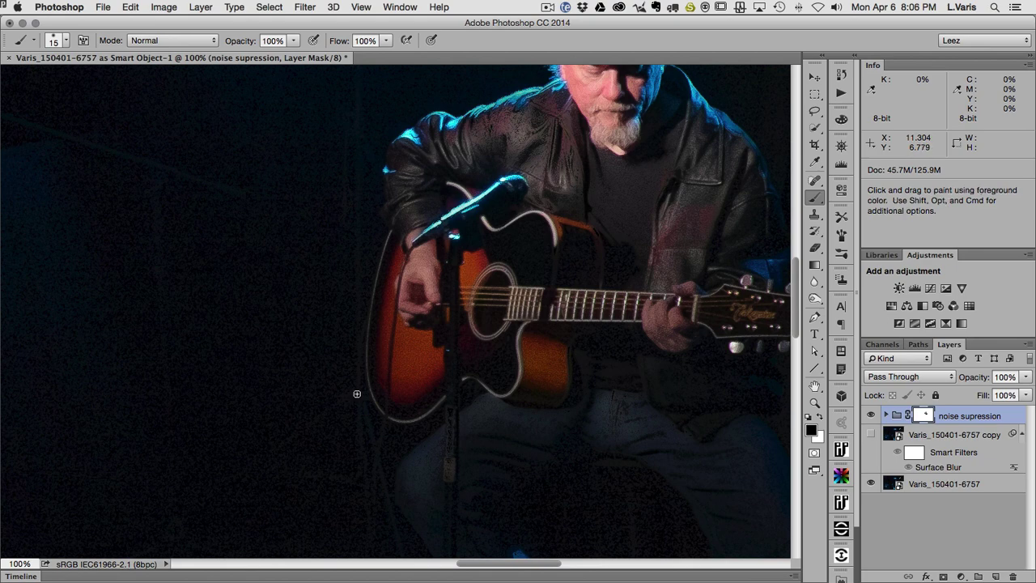
pyautogui.press('shift')
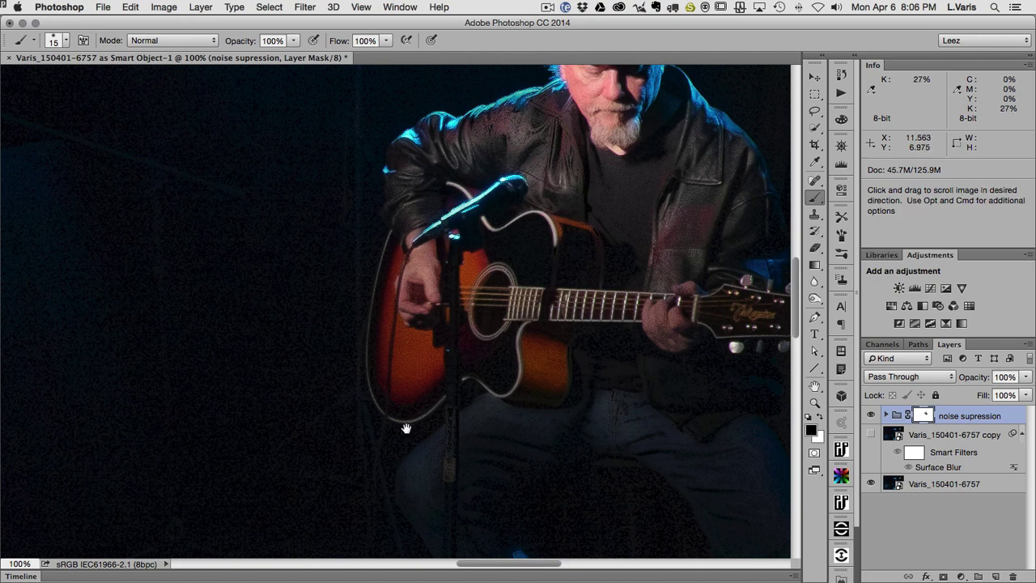
pyautogui.moveTo(404, 427); pyautogui.dragTo(386, 285)
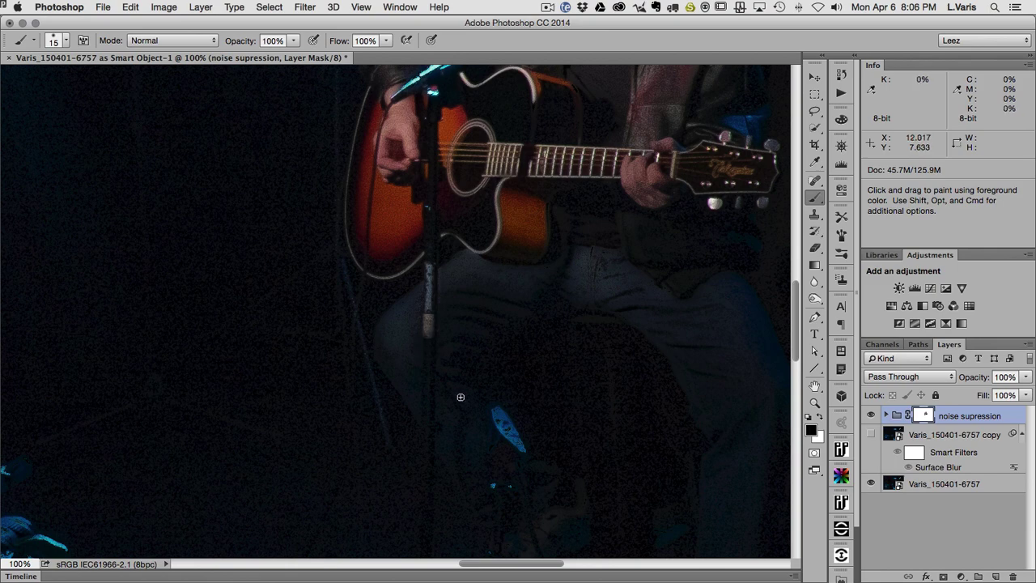
pyautogui.scroll(-5, 460, 396)
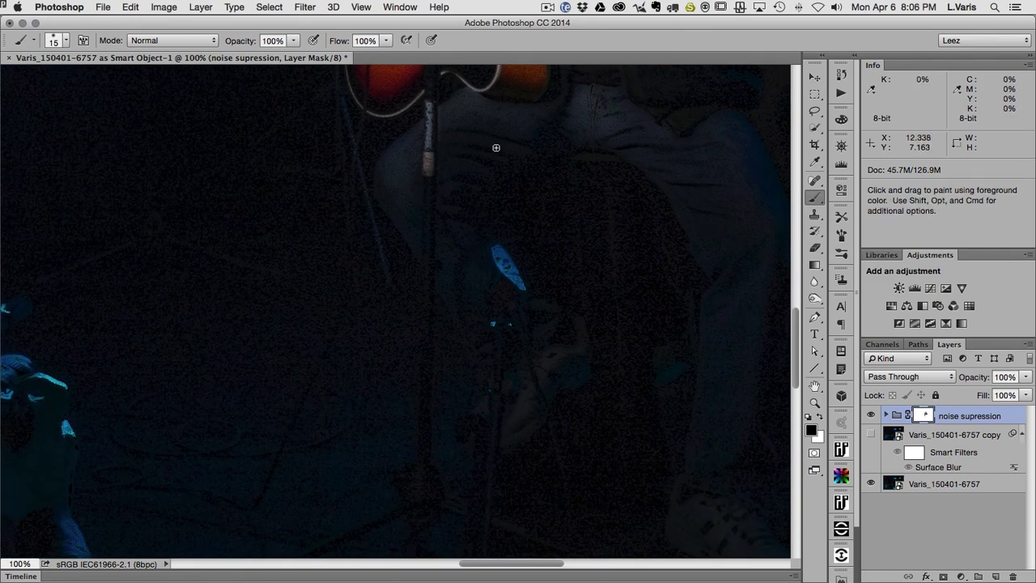
# Paint the group mask black with a size 60 brush over the thighs, the raised shoe and the blue-lit highlight above it
pyautogui.press(']')
pyautogui.press(']')
pyautogui.scroll(3, 660, 150)
pyautogui.hscroll(4, 660, 150)
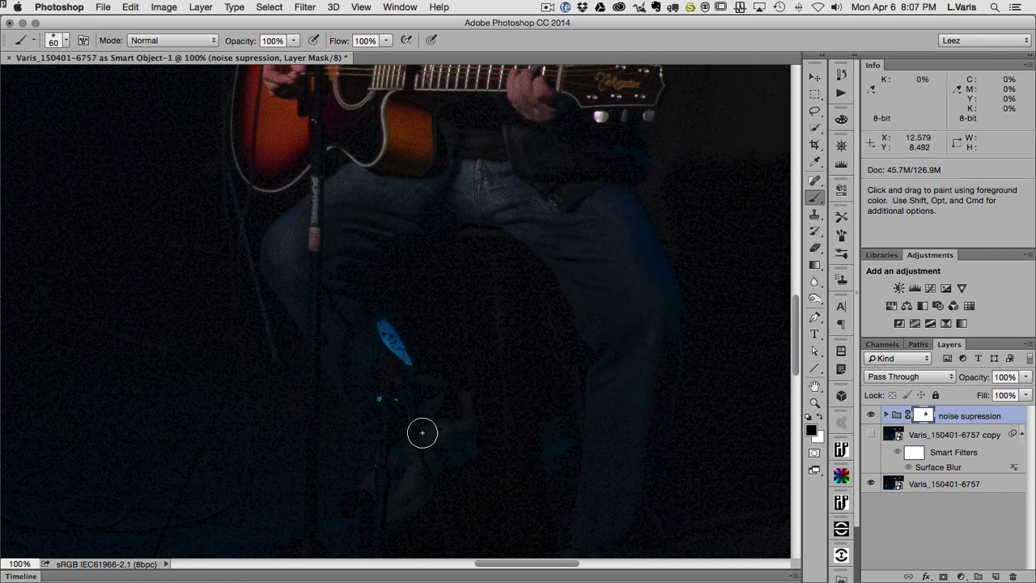
pyautogui.moveTo(424, 432)
pyautogui.mouseDown()
pyautogui.moveTo(400, 478)
pyautogui.moveTo(407, 463)
pyautogui.moveTo(398, 495)
pyautogui.moveTo(369, 492)
pyautogui.moveTo(390, 499)
pyautogui.moveTo(454, 420)
pyautogui.mouseUp()
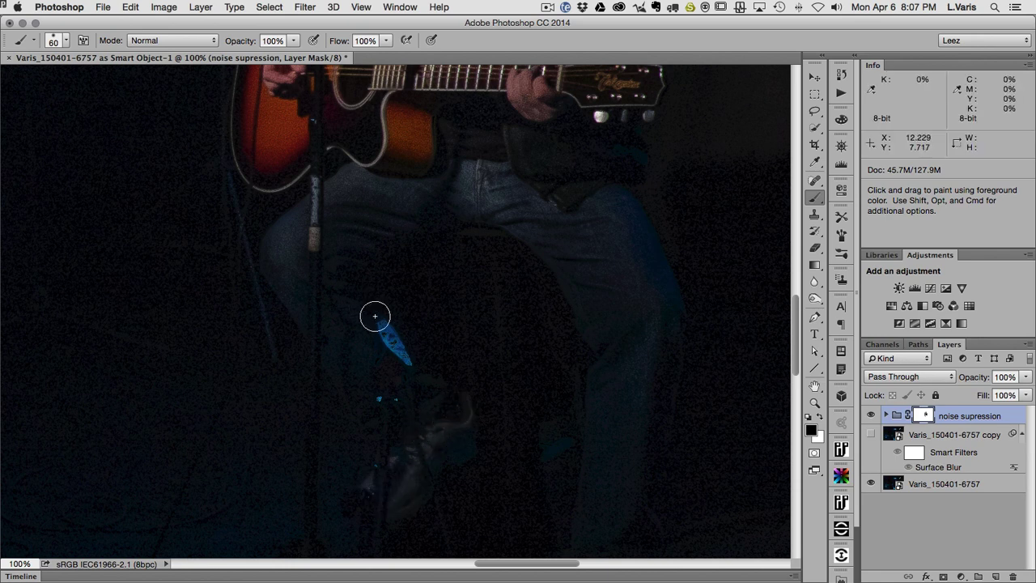
pyautogui.moveTo(374, 313); pyautogui.dragTo(409, 365)
# Paint the group mask black over the guitarist's other lower leg, down to the shoe on the floor
pyautogui.press('space')
pyautogui.moveTo(441, 473); pyautogui.dragTo(478, 348)
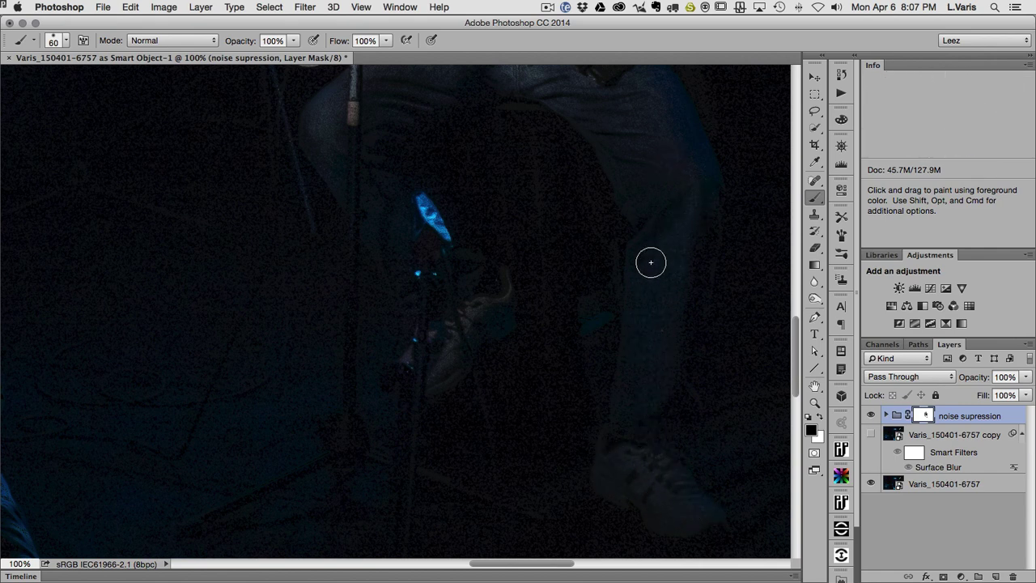
pyautogui.moveTo(652, 157); pyautogui.dragTo(695, 505)
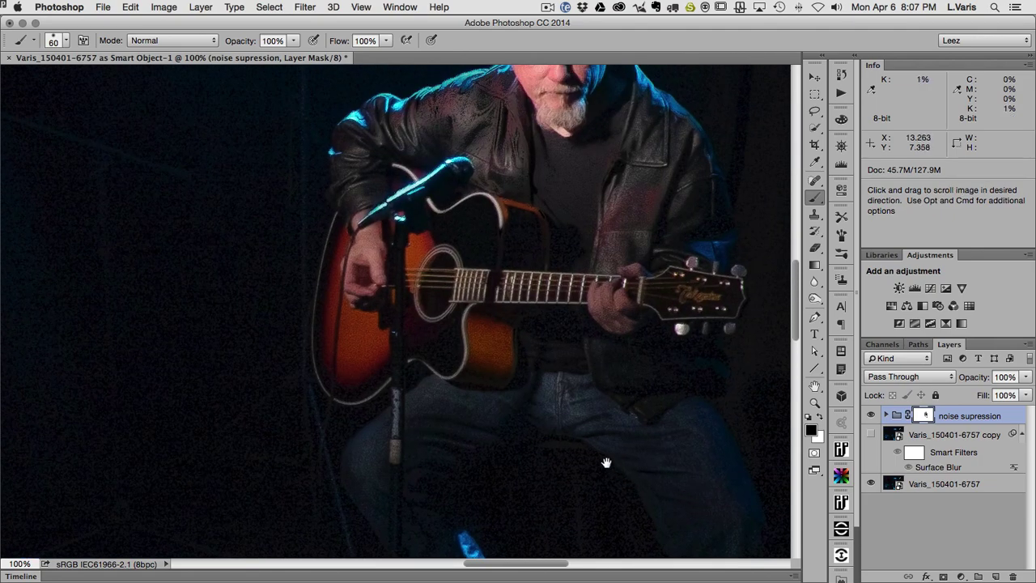
# View the group mask on its own and fill the gaps in the jacket, sleeve, guitar and leg areas with black
pyautogui.moveTo(678, 196); pyautogui.dragTo(680, 268)
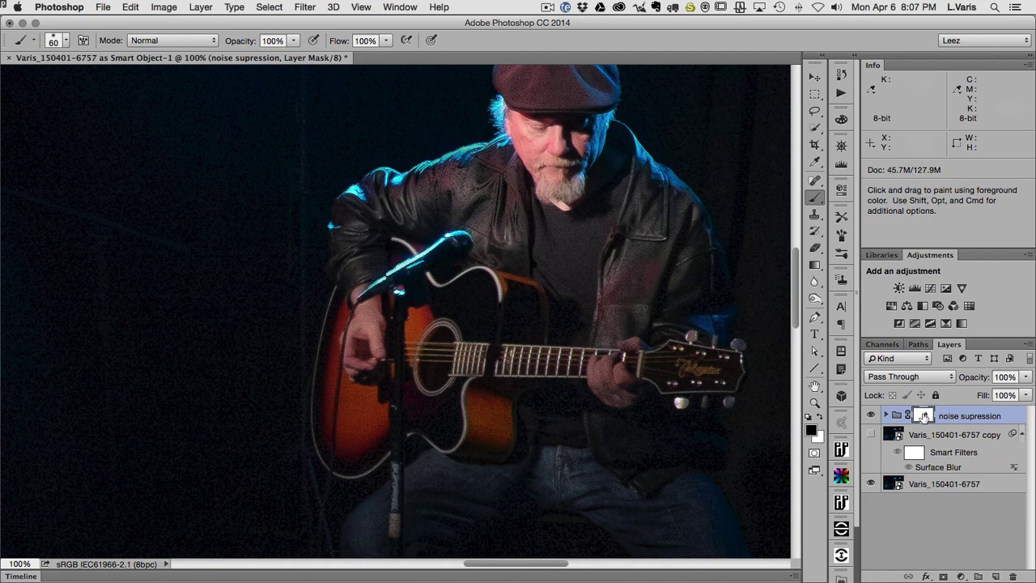
pyautogui.keyDown('alt'); pyautogui.click(924, 415); pyautogui.keyUp('alt')
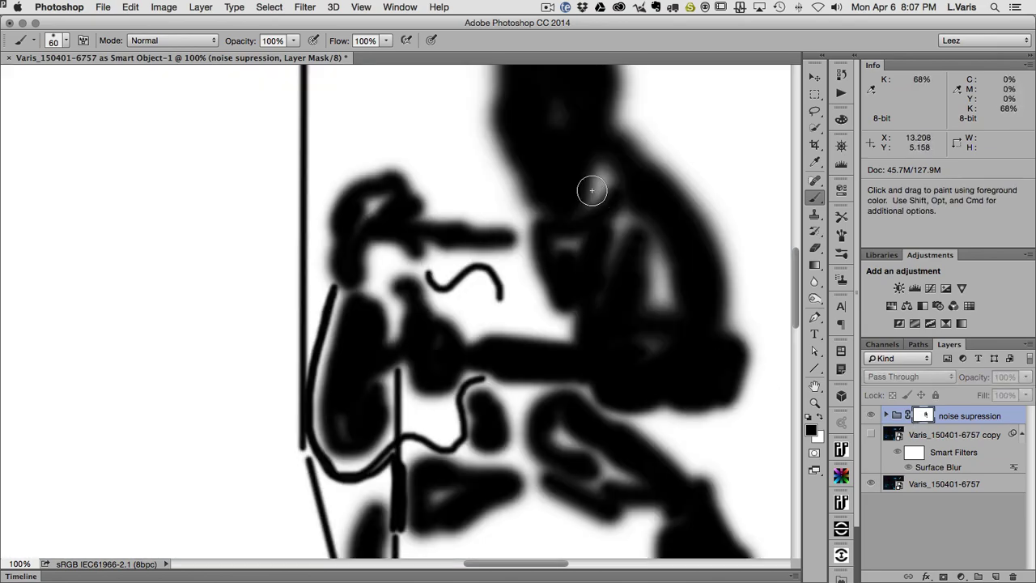
pyautogui.moveTo(407, 204)
pyautogui.mouseDown()
pyautogui.moveTo(372, 216)
pyautogui.moveTo(383, 200)
pyautogui.moveTo(362, 225)
pyautogui.moveTo(381, 198)
pyautogui.mouseUp()
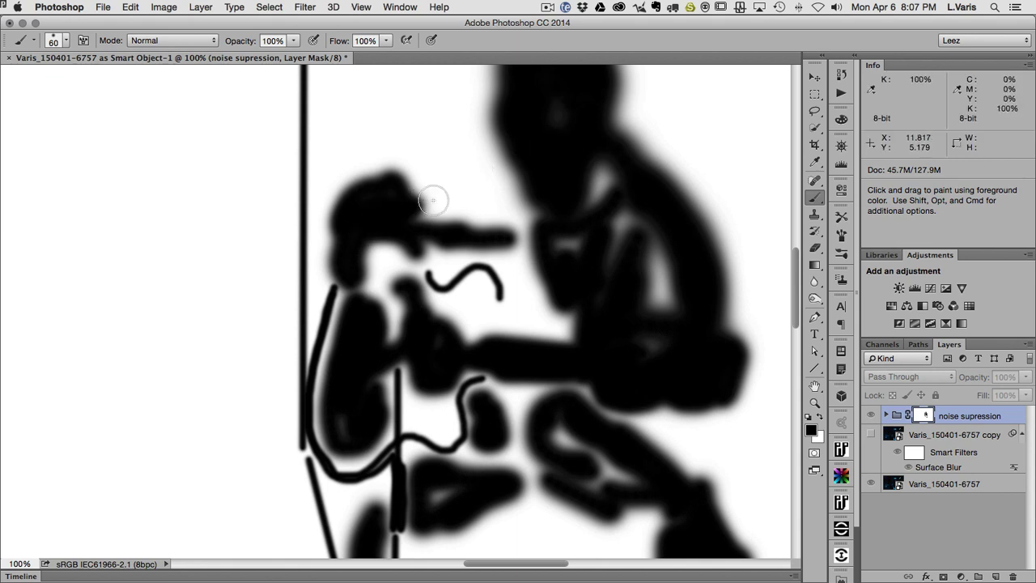
pyautogui.moveTo(558, 106)
pyautogui.mouseDown()
pyautogui.moveTo(574, 161)
pyautogui.moveTo(607, 183)
pyautogui.moveTo(590, 221)
pyautogui.moveTo(589, 188)
pyautogui.moveTo(561, 243)
pyautogui.moveTo(624, 235)
pyautogui.mouseUp()
pyautogui.moveTo(665, 282); pyautogui.dragTo(658, 259)
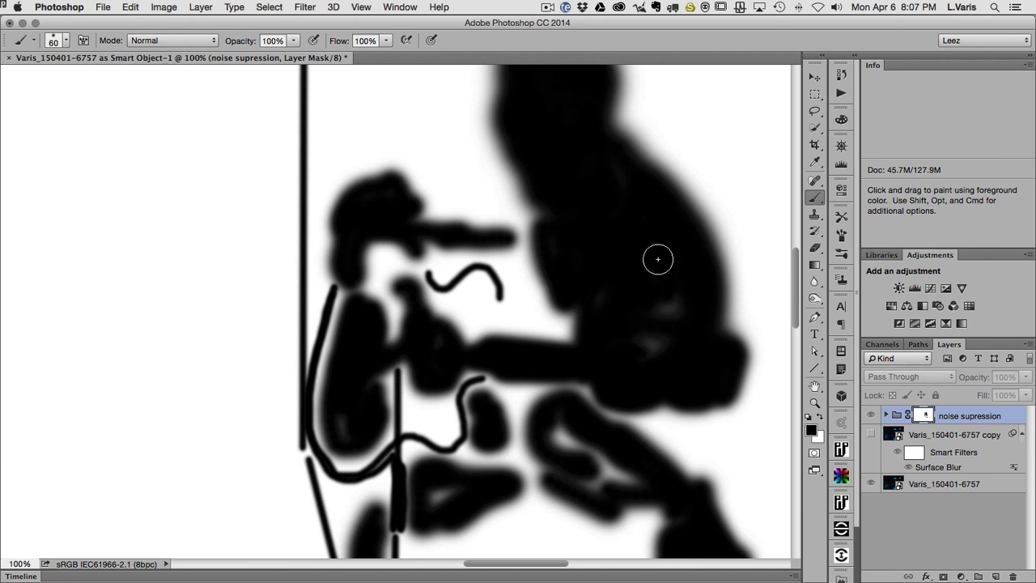
pyautogui.moveTo(649, 331)
pyautogui.mouseDown()
pyautogui.moveTo(671, 321)
pyautogui.moveTo(671, 293)
pyautogui.mouseUp()
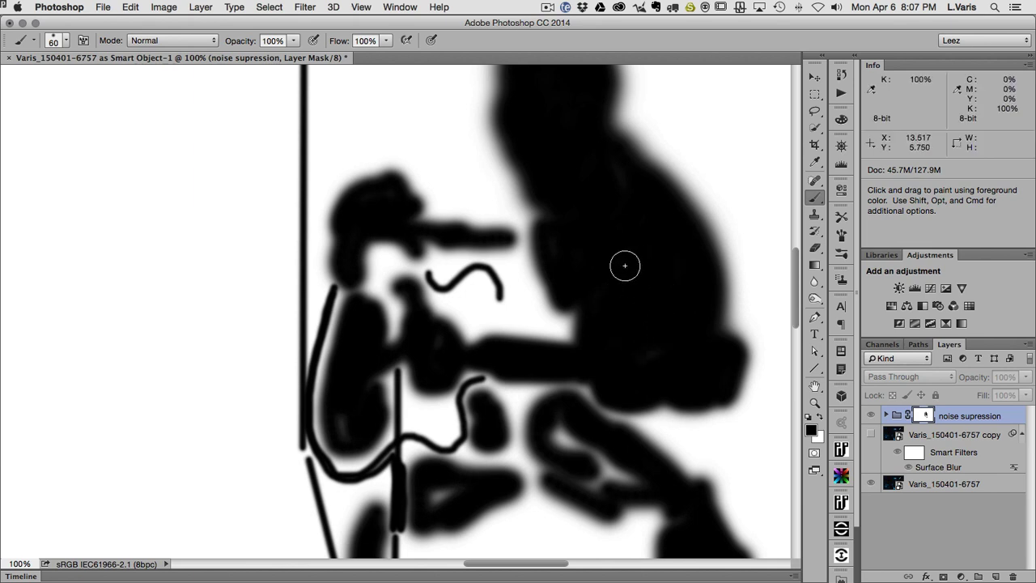
pyautogui.moveTo(409, 358); pyautogui.dragTo(423, 358)
pyautogui.moveTo(336, 396); pyautogui.dragTo(348, 429)
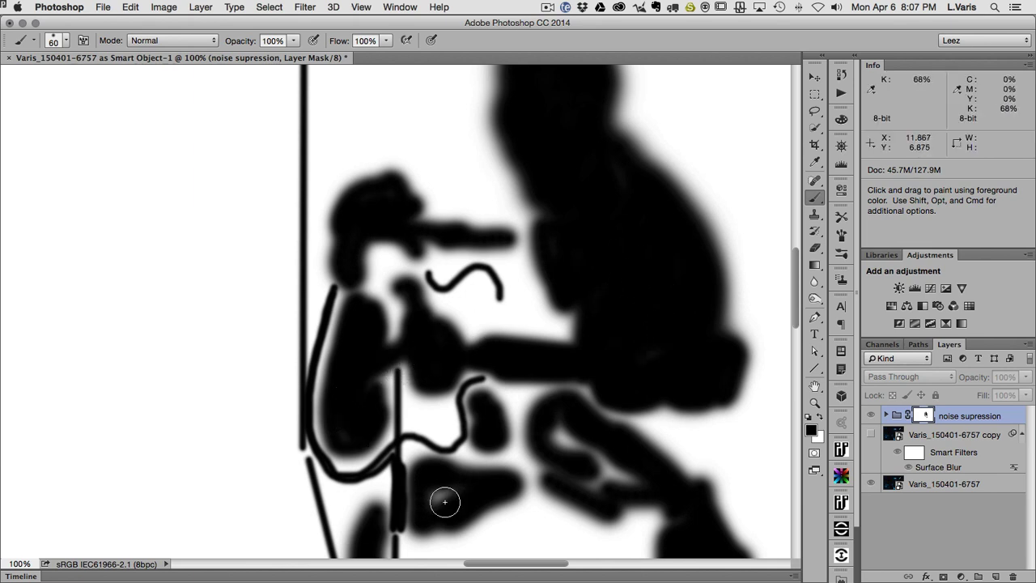
pyautogui.moveTo(439, 495); pyautogui.dragTo(472, 493)
pyautogui.moveTo(545, 424)
pyautogui.mouseDown()
pyautogui.moveTo(630, 472)
pyautogui.moveTo(583, 485)
pyautogui.moveTo(655, 483)
pyautogui.mouseUp()
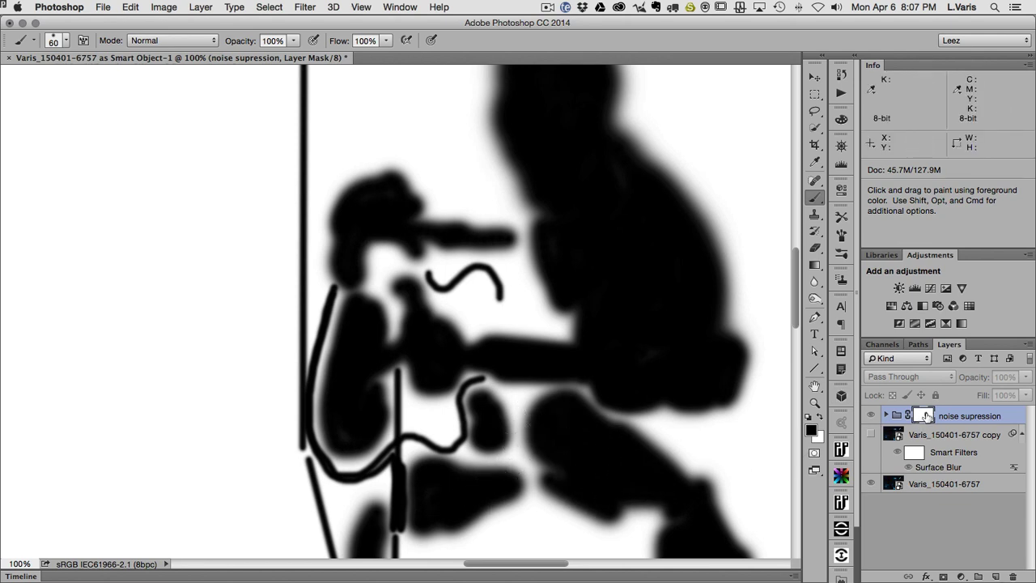
# Switch repeatedly between the group mask and the image to compare the painted areas, ending on the image
pyautogui.keyDown('alt'); pyautogui.click(926, 415); pyautogui.keyUp('alt')
pyautogui.keyDown('alt'); pyautogui.click(926, 415); pyautogui.keyUp('alt')
pyautogui.keyDown('alt'); pyautogui.click(926, 415); pyautogui.keyUp('alt')
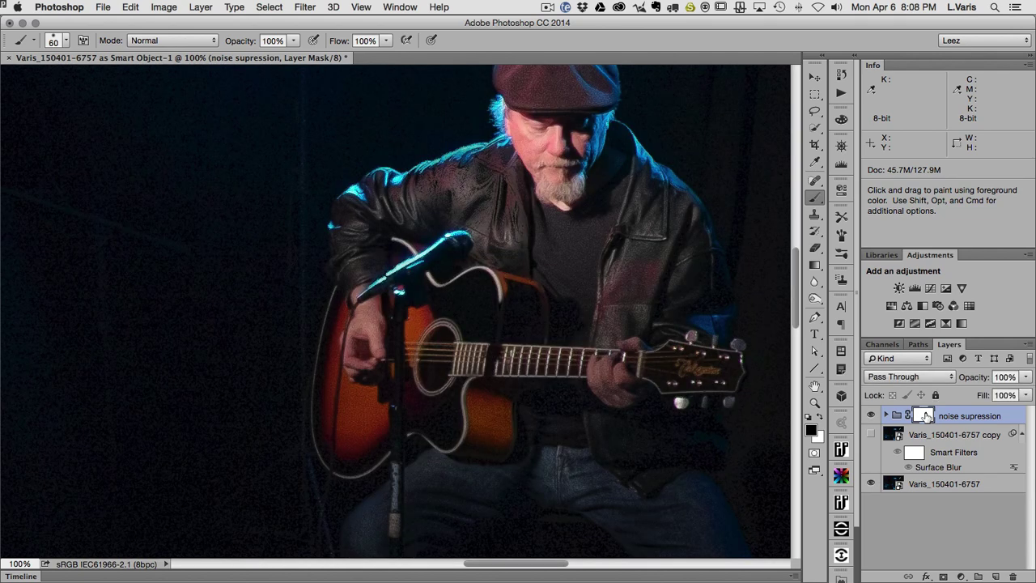
pyautogui.keyDown('alt'); pyautogui.click(926, 416); pyautogui.keyUp('alt')
pyautogui.keyDown('alt'); pyautogui.click(926, 415); pyautogui.keyUp('alt')
pyautogui.keyDown('alt'); pyautogui.click(926, 415); pyautogui.keyUp('alt')
pyautogui.keyDown('alt'); pyautogui.click(926, 415); pyautogui.keyUp('alt')
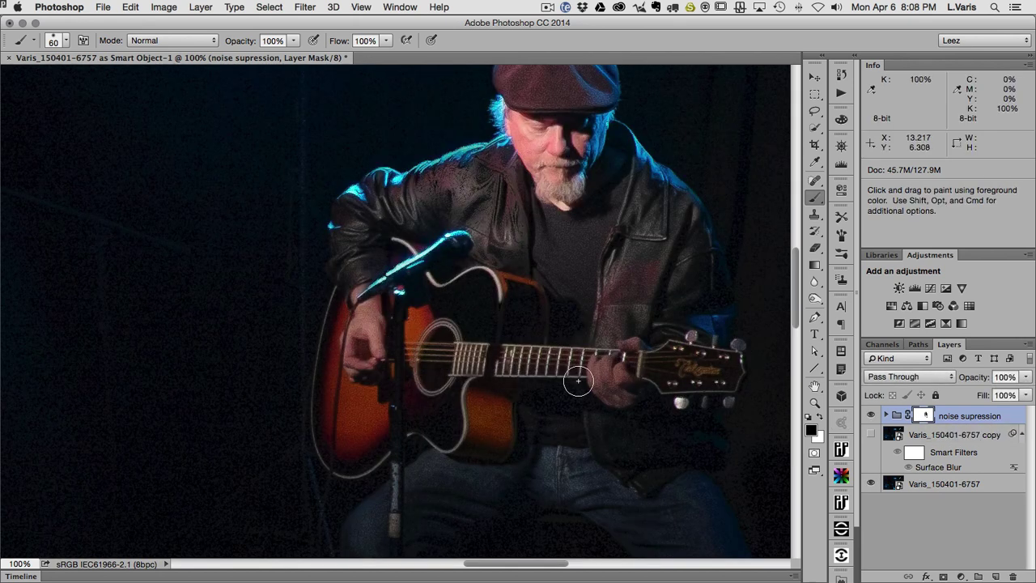
# Paint the group mask black with a size 100 brush over the foreground spectator's curly hair, hands and arm
pyautogui.moveTo(543, 488); pyautogui.dragTo(559, 294)
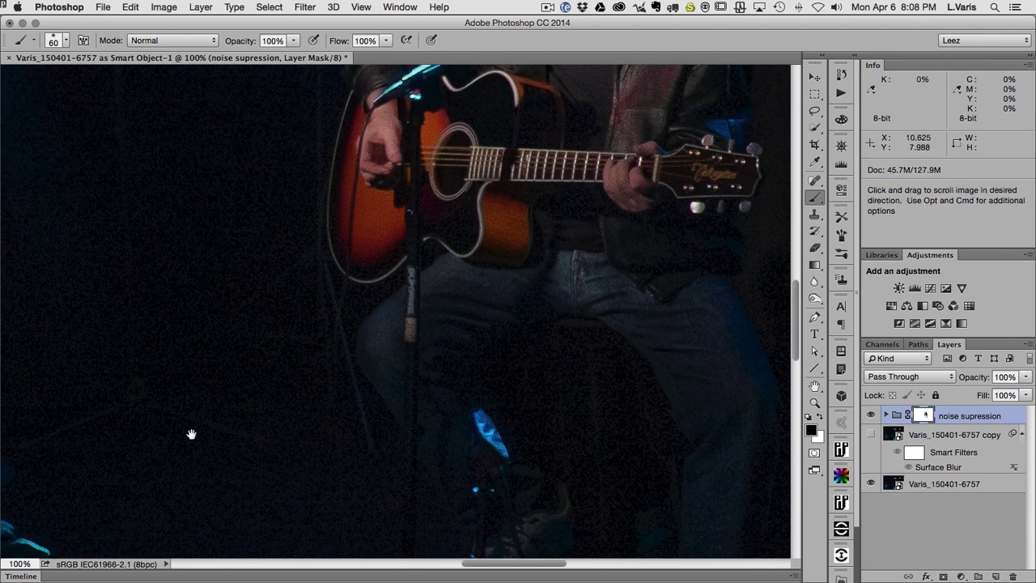
pyautogui.moveTo(191, 434); pyautogui.dragTo(462, 363)
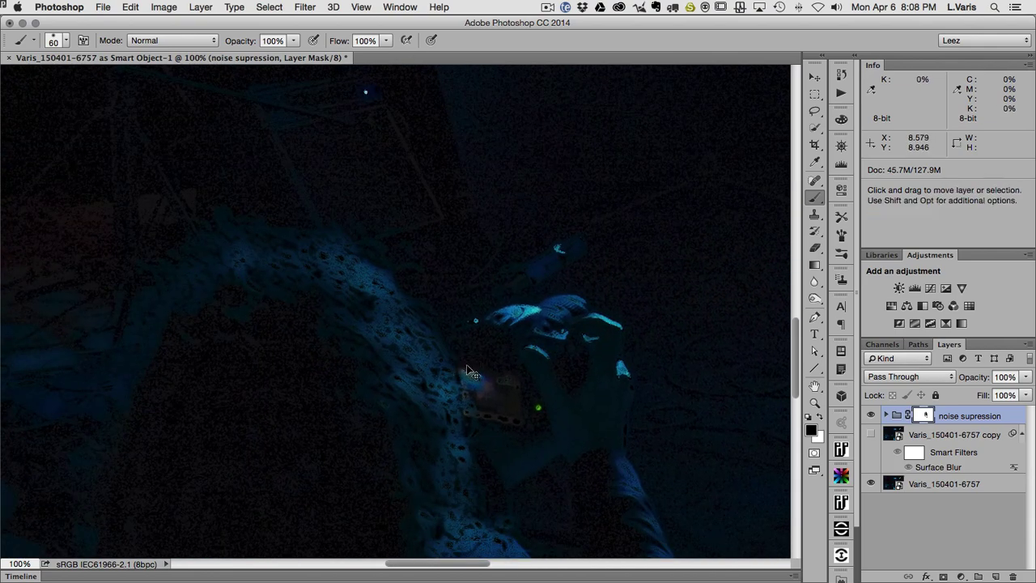
pyautogui.press('super+minus')
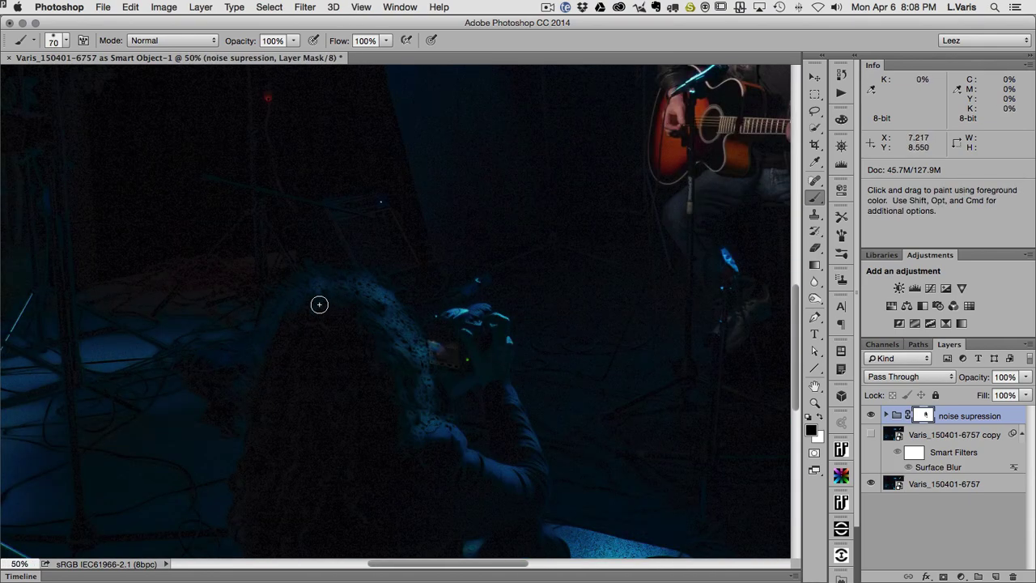
pyautogui.moveTo(311, 293)
pyautogui.mouseDown()
pyautogui.moveTo(385, 335)
pyautogui.moveTo(354, 279)
pyautogui.moveTo(274, 291)
pyautogui.mouseUp()
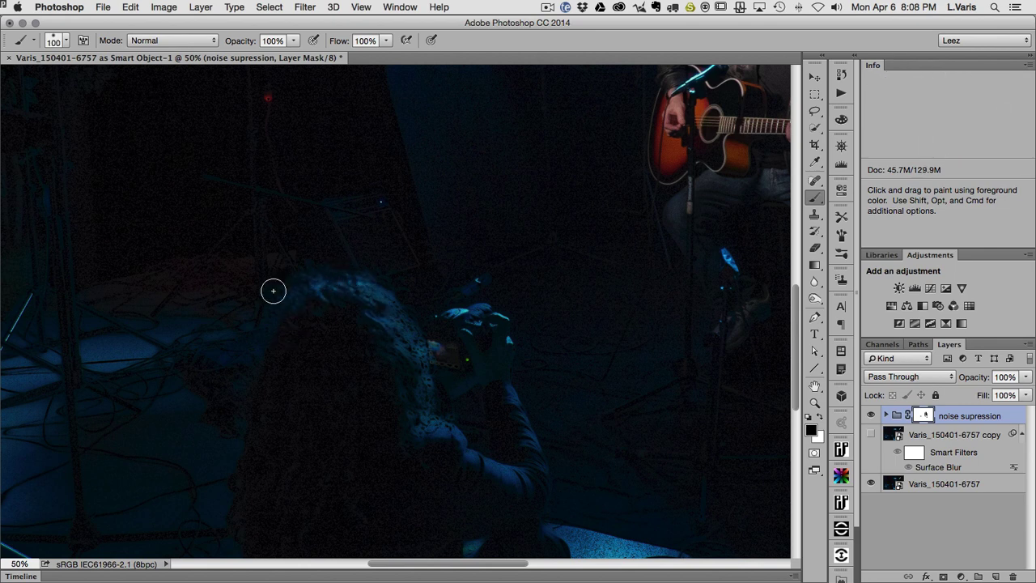
pyautogui.moveTo(399, 347); pyautogui.dragTo(429, 388)
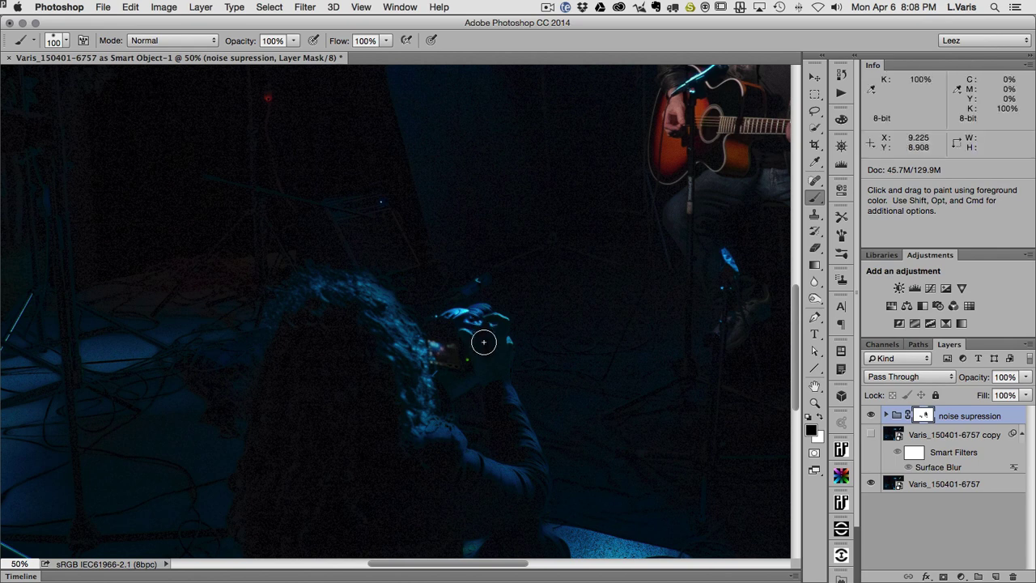
pyautogui.moveTo(520, 415)
pyautogui.mouseDown()
pyautogui.moveTo(483, 471)
pyautogui.moveTo(425, 429)
pyautogui.moveTo(449, 472)
pyautogui.mouseUp()
pyautogui.moveTo(363, 331); pyautogui.dragTo(411, 367)
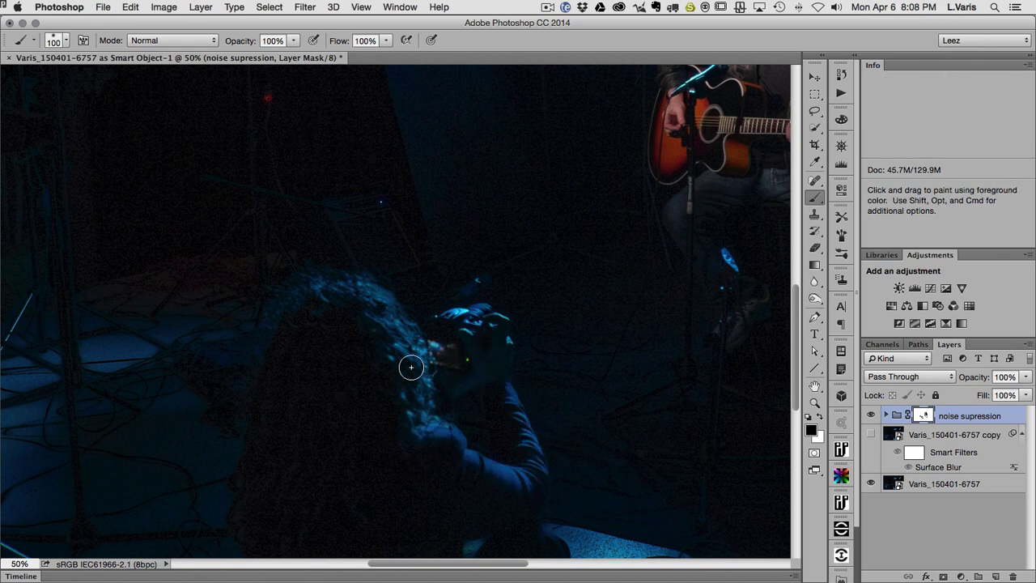
# Paint the group mask black over the edge of the spectator's hair and the bright blue floor with coiled cables beside the spectator
pyautogui.moveTo(315, 280); pyautogui.dragTo(296, 332)
pyautogui.press('space')
pyautogui.moveTo(335, 472); pyautogui.dragTo(326, 188)
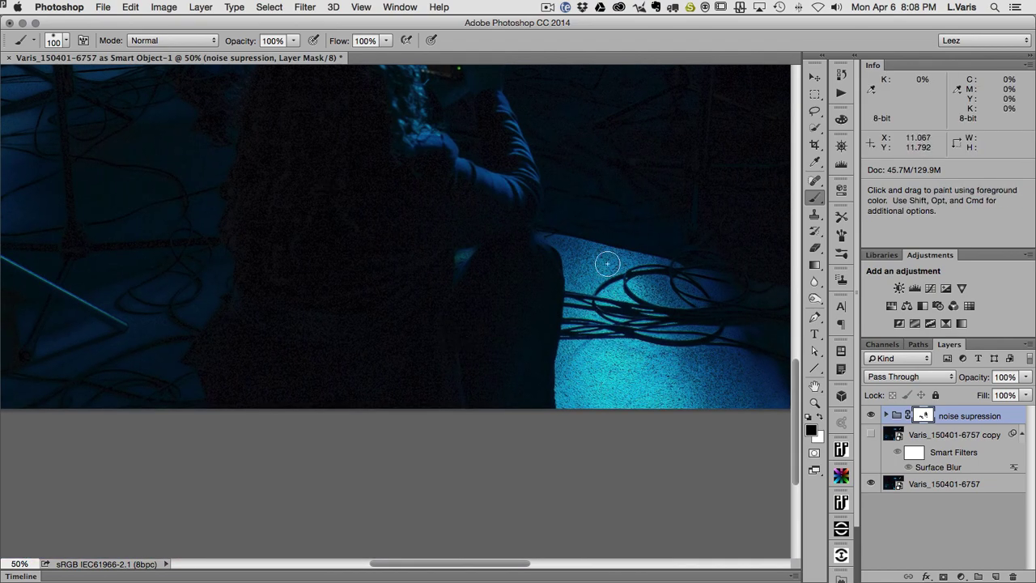
pyautogui.moveTo(579, 267)
pyautogui.mouseDown()
pyautogui.moveTo(650, 277)
pyautogui.moveTo(616, 292)
pyautogui.moveTo(578, 282)
pyautogui.moveTo(725, 306)
pyautogui.moveTo(556, 245)
pyautogui.moveTo(733, 284)
pyautogui.moveTo(686, 305)
pyautogui.moveTo(739, 337)
pyautogui.moveTo(582, 344)
pyautogui.moveTo(575, 390)
pyautogui.moveTo(715, 390)
pyautogui.moveTo(569, 374)
pyautogui.moveTo(722, 365)
pyautogui.moveTo(544, 402)
pyautogui.moveTo(672, 397)
pyautogui.moveTo(744, 372)
pyautogui.mouseUp()
pyautogui.hscroll(5, 548, 367)
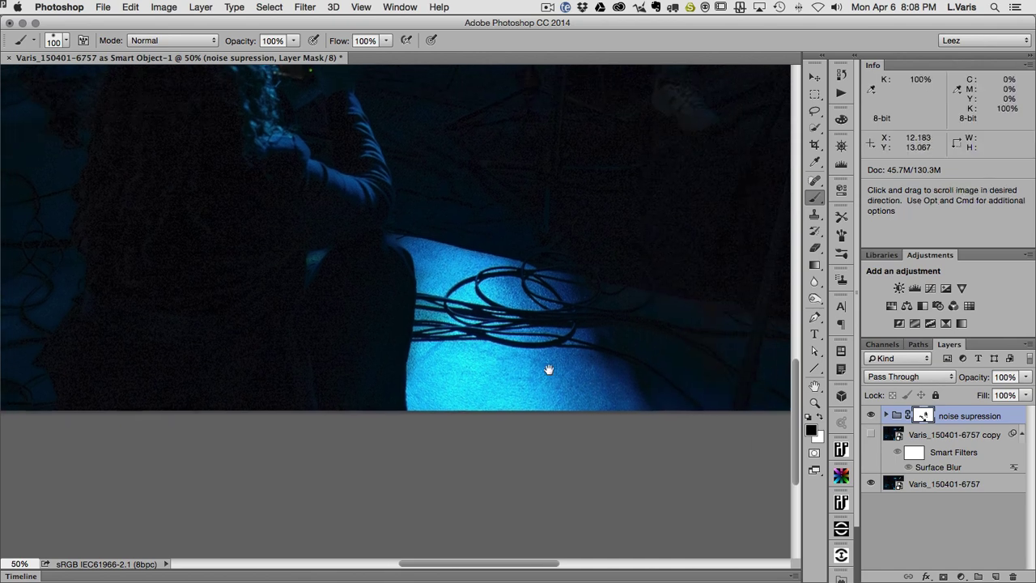
pyautogui.moveTo(539, 261); pyautogui.dragTo(659, 420)
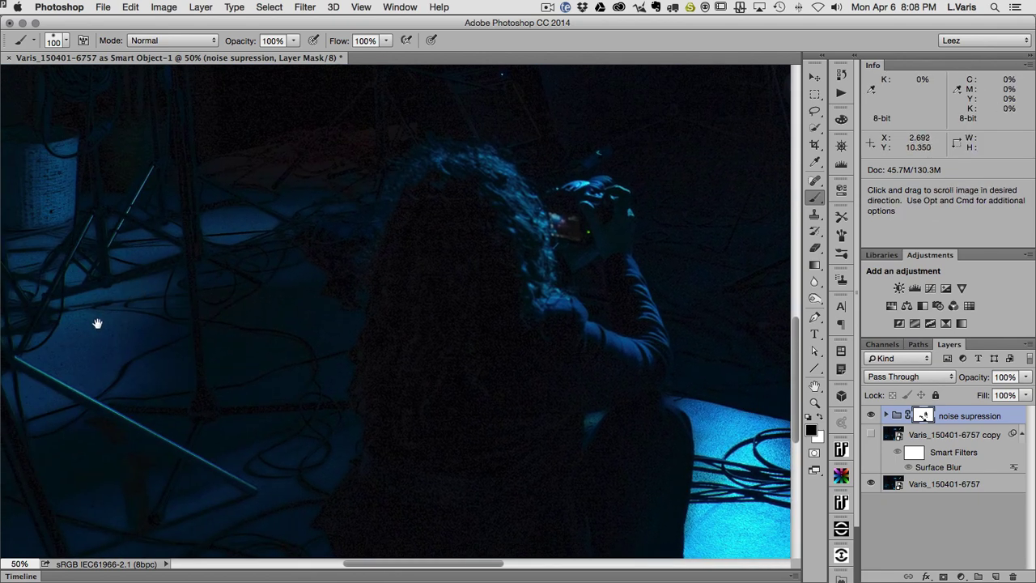
# Paint the group mask black over the white bucket and the lit, cable-strewn floor behind the spectator
pyautogui.moveTo(123, 299); pyautogui.dragTo(203, 246)
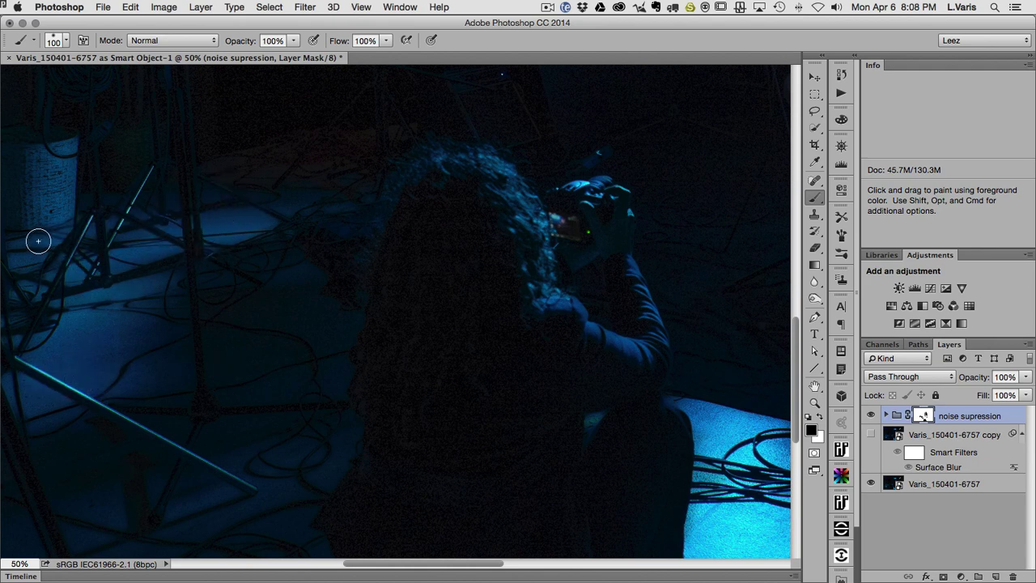
pyautogui.moveTo(38, 238); pyautogui.dragTo(56, 152)
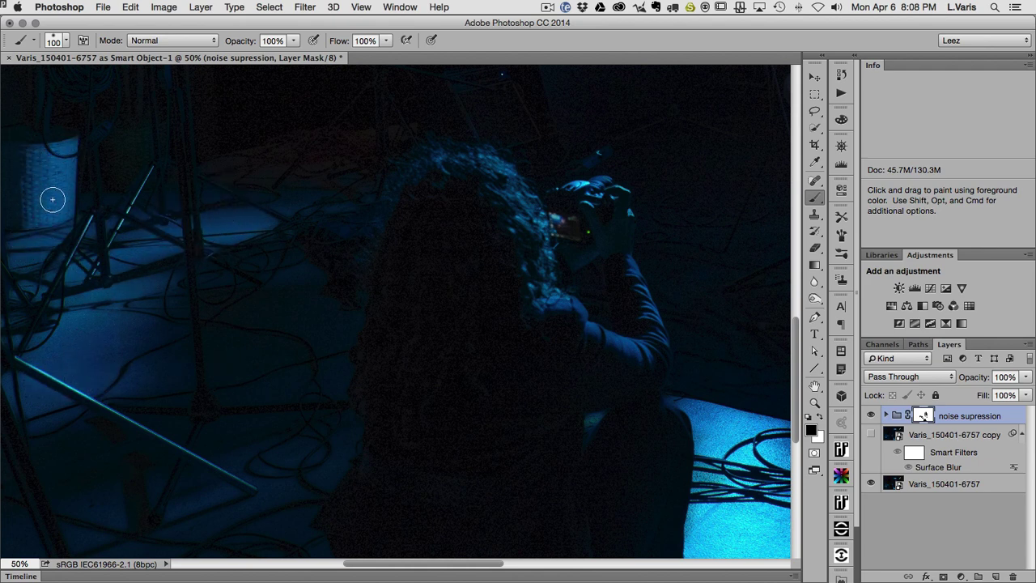
pyautogui.moveTo(215, 215)
pyautogui.mouseDown()
pyautogui.moveTo(250, 185)
pyautogui.moveTo(266, 224)
pyautogui.moveTo(280, 168)
pyautogui.moveTo(345, 340)
pyautogui.moveTo(425, 504)
pyautogui.mouseUp()
# Paint the group mask black with a size 250 brush over the hanging coiled cable and the leafy wall above the bucket
pyautogui.moveTo(276, 194); pyautogui.dragTo(390, 294)
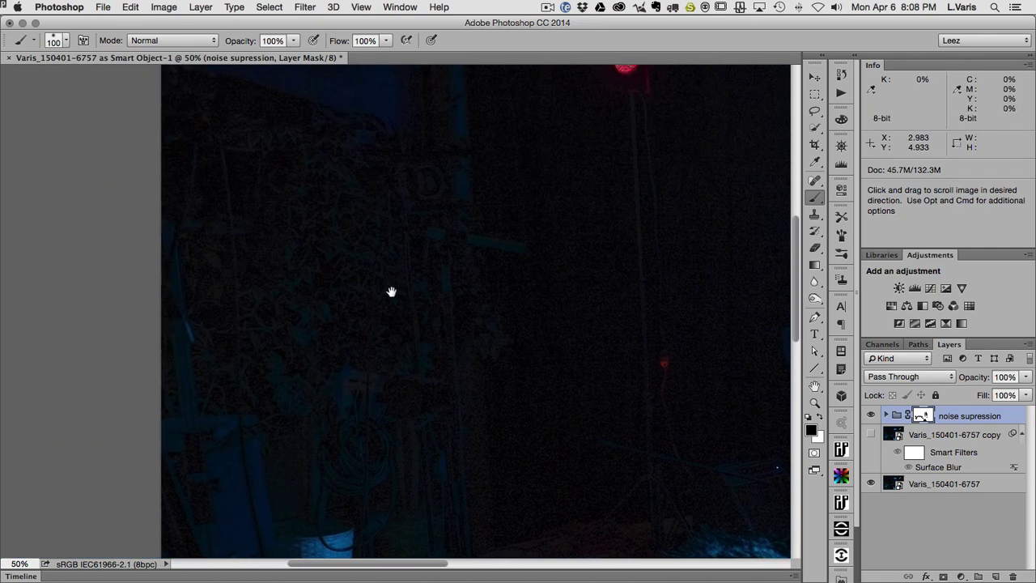
pyautogui.press(']')
pyautogui.press(']')
pyautogui.press(']')
pyautogui.press(']')
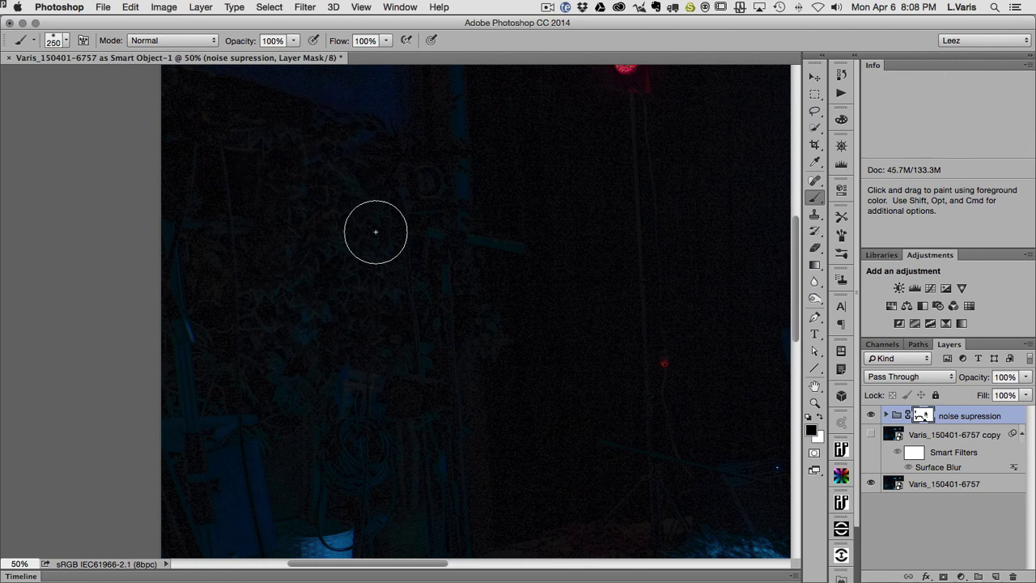
pyautogui.moveTo(355, 462); pyautogui.dragTo(364, 527)
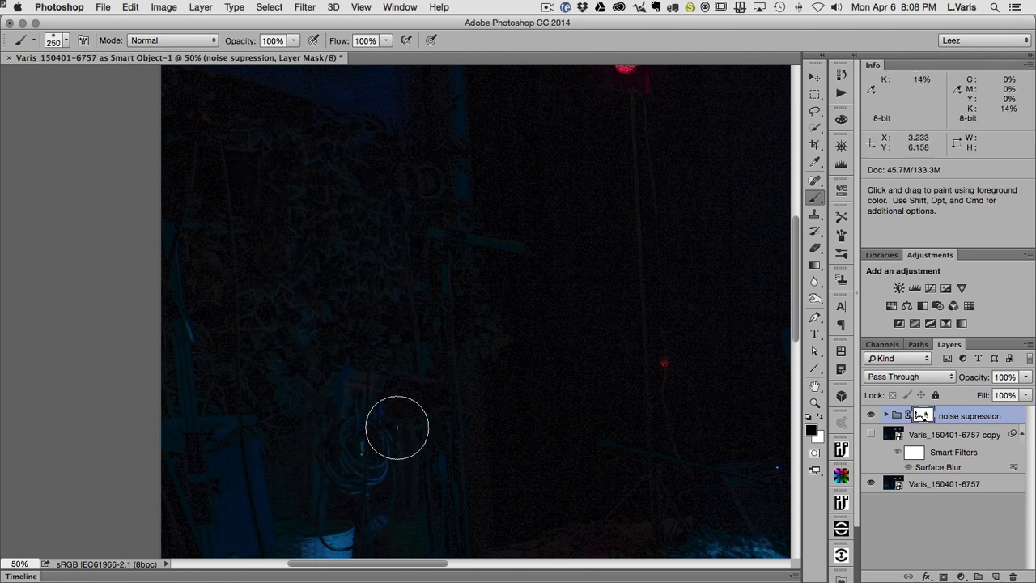
pyautogui.moveTo(427, 179)
pyautogui.mouseDown()
pyautogui.moveTo(374, 244)
pyautogui.moveTo(373, 176)
pyautogui.moveTo(213, 114)
pyautogui.mouseUp()
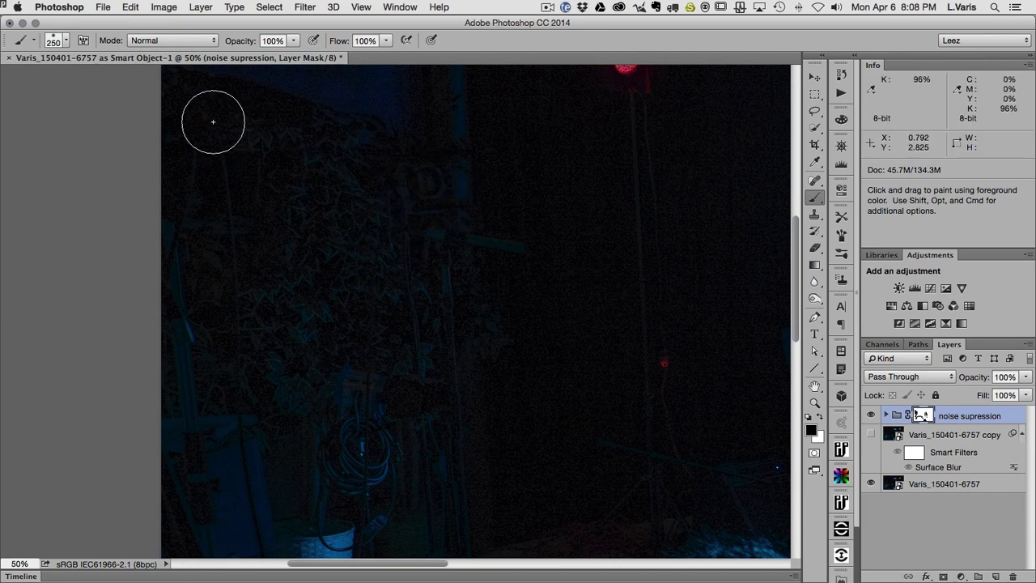
# Toggle the noise supression group's visibility repeatedly to compare the image with and without it, leaving it shown
pyautogui.press('space')
pyautogui.moveTo(388, 444); pyautogui.dragTo(294, 217)
pyautogui.moveTo(415, 285); pyautogui.dragTo(269, 349)
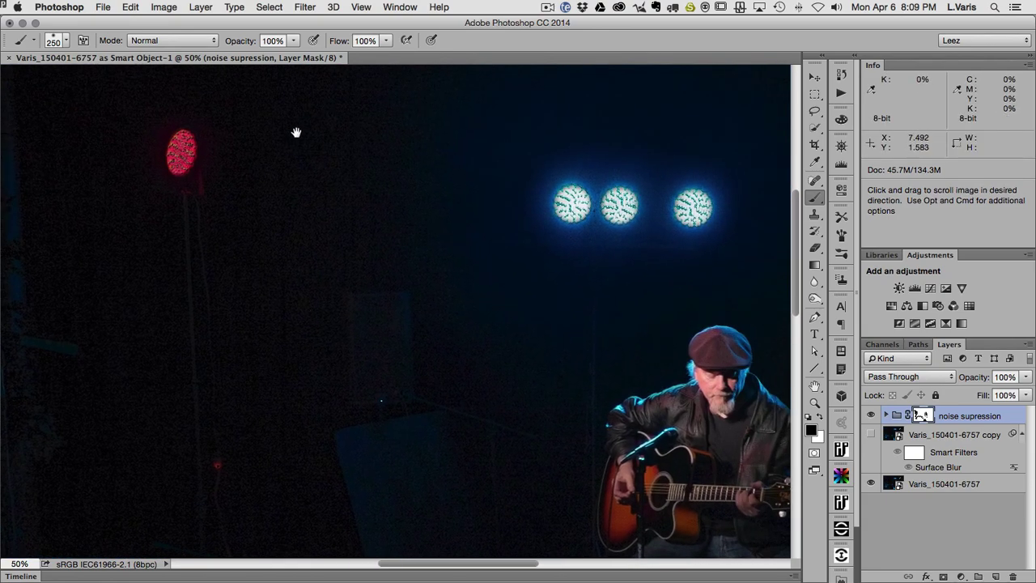
pyautogui.moveTo(501, 440); pyautogui.dragTo(561, 257)
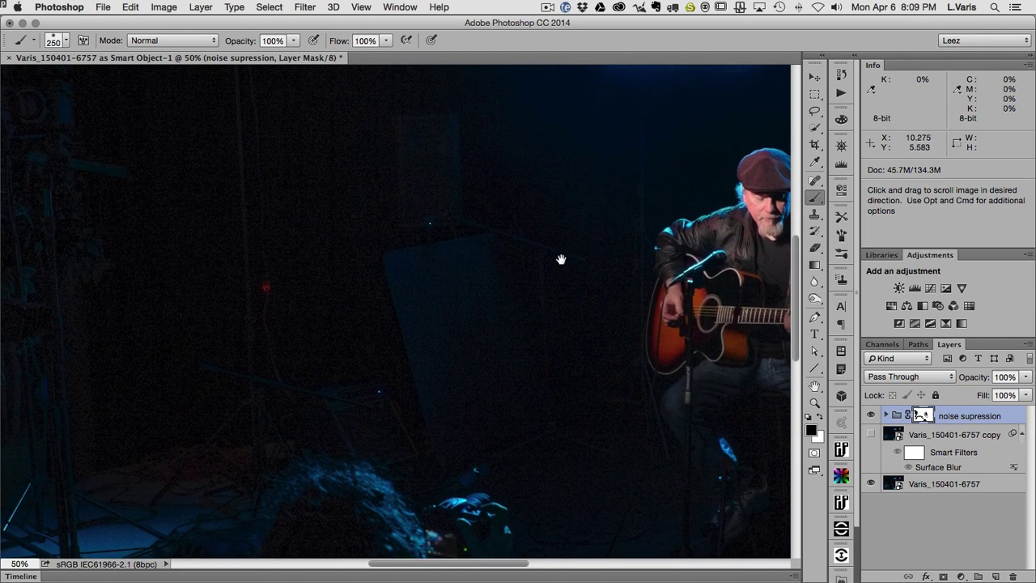
pyautogui.click(870, 416)
pyautogui.click(871, 416)
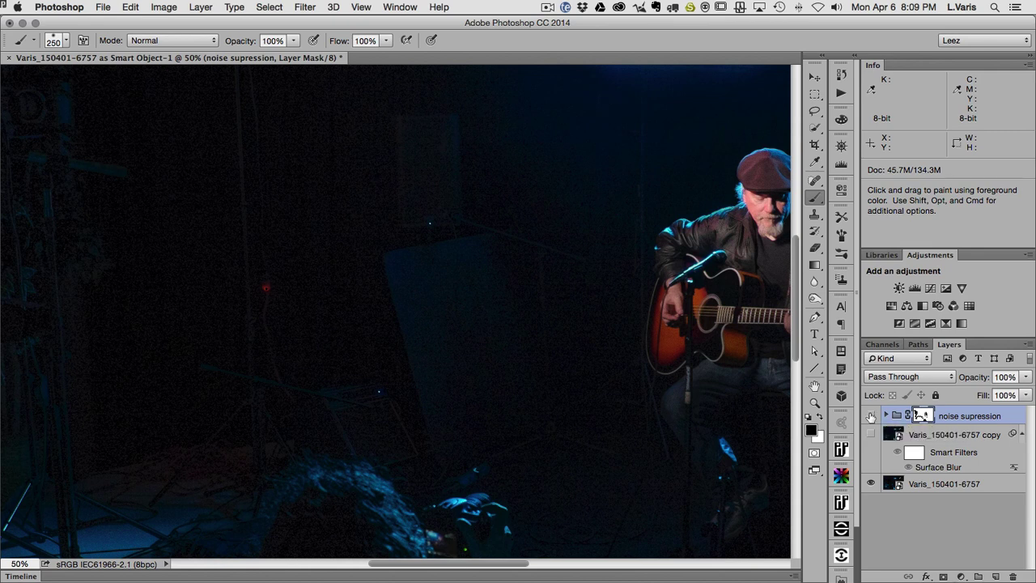
pyautogui.click(870, 416)
pyautogui.click(871, 416)
pyautogui.click(870, 416)
pyautogui.click(871, 416)
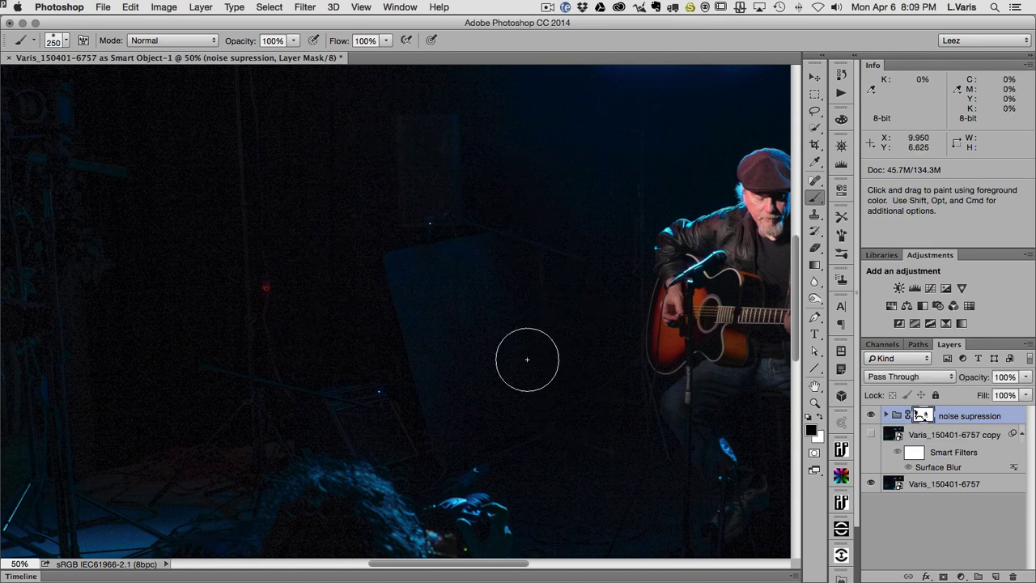
# Paint the group mask black over the video monitor and the pair of teal stage lights near it
pyautogui.moveTo(584, 421); pyautogui.dragTo(406, 491)
pyautogui.moveTo(348, 155); pyautogui.dragTo(371, 349)
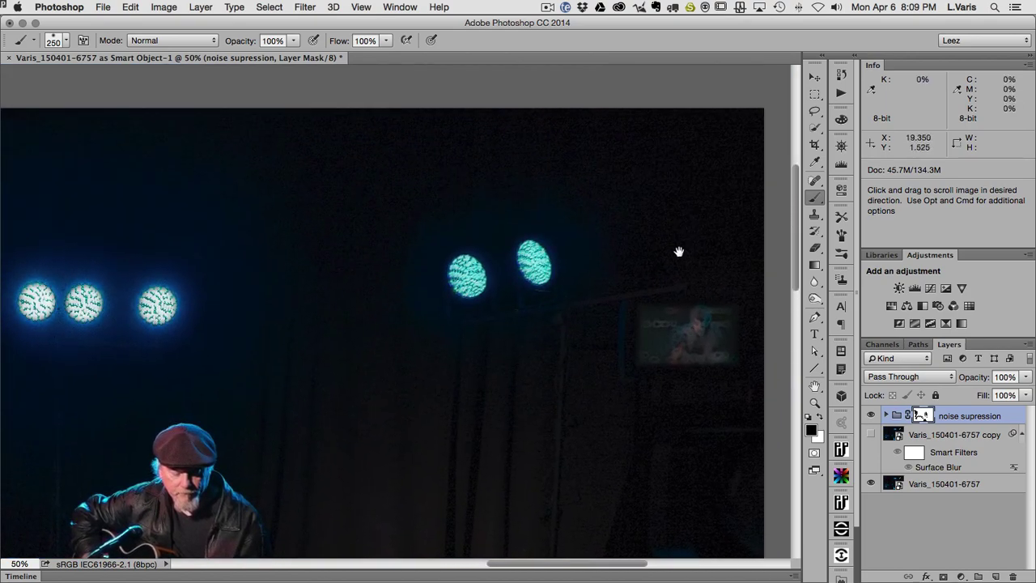
pyautogui.scroll(-4, 608, 407)
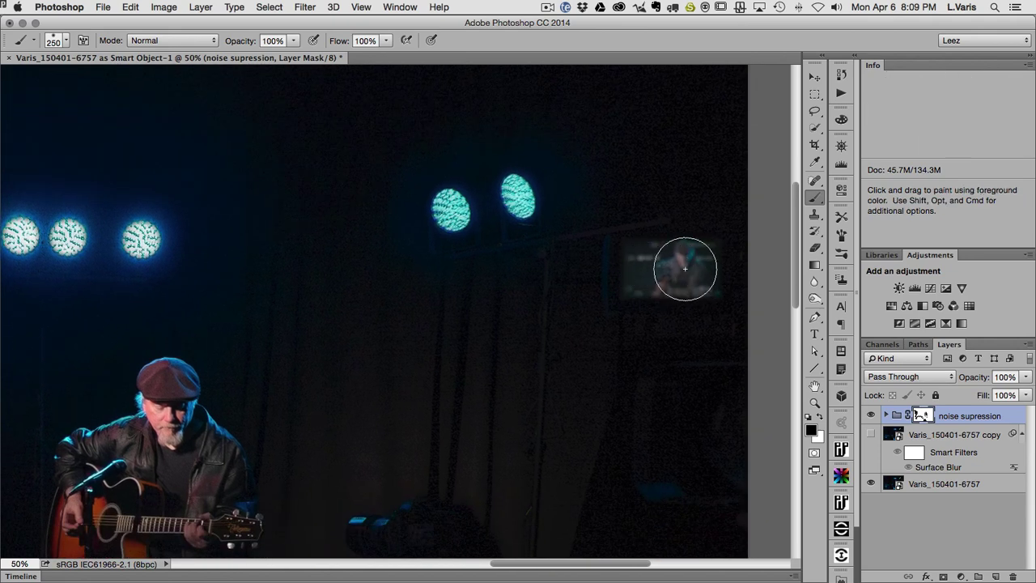
pyautogui.moveTo(684, 268); pyautogui.dragTo(693, 267)
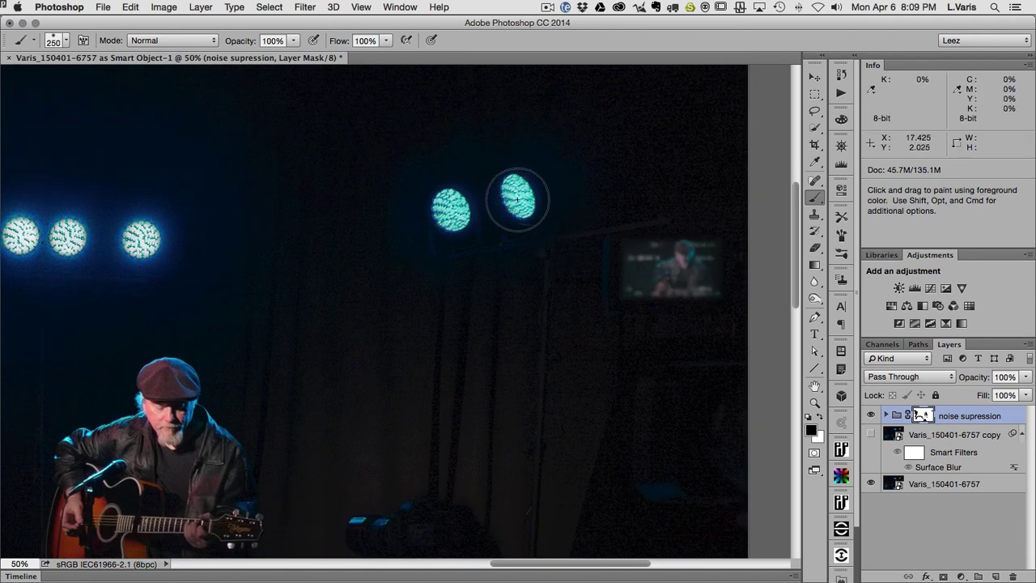
pyautogui.moveTo(518, 199); pyautogui.dragTo(513, 196)
pyautogui.moveTo(432, 208); pyautogui.dragTo(453, 203)
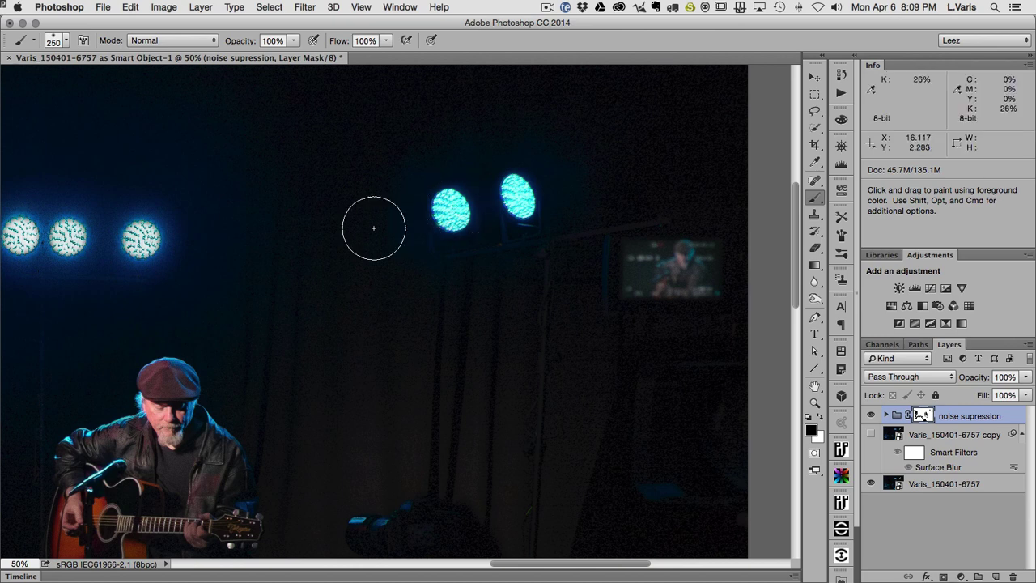
# Paint the group mask black over the three stage lights above the guitarist and the single red stage light
pyautogui.moveTo(373, 228); pyautogui.dragTo(599, 234)
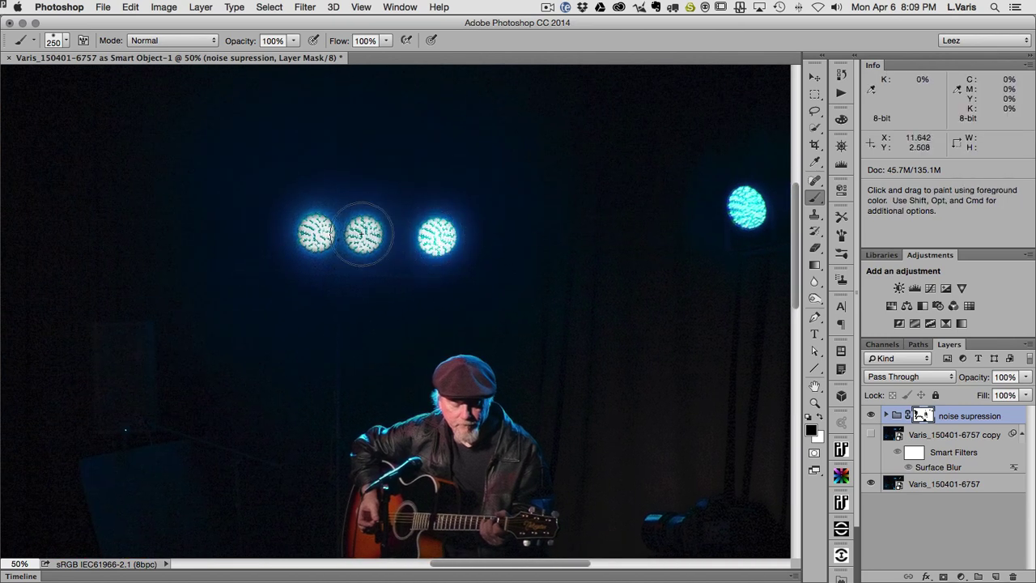
pyautogui.moveTo(363, 234); pyautogui.dragTo(316, 234)
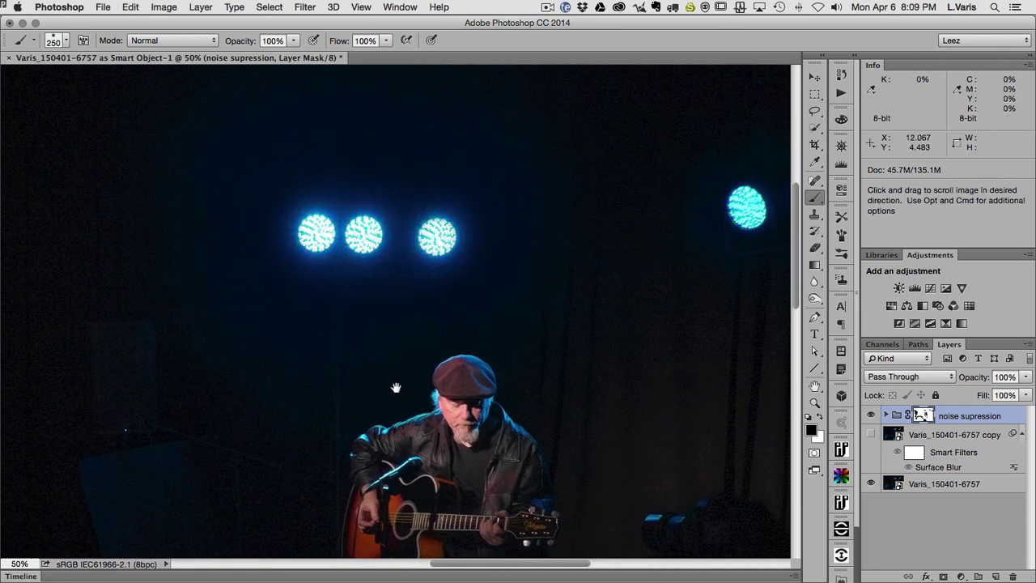
pyautogui.moveTo(396, 388)
pyautogui.mouseDown()
pyautogui.moveTo(663, 234)
pyautogui.moveTo(776, 452)
pyautogui.mouseUp()
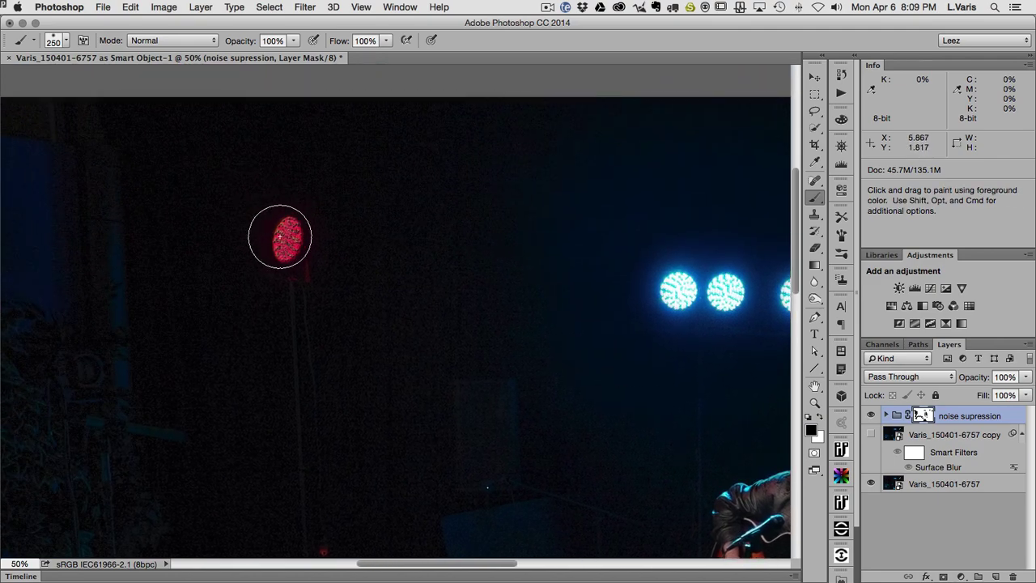
pyautogui.moveTo(280, 236); pyautogui.dragTo(286, 234)
# Paint the group mask black along the blue-lit diagonal pole and its mount near the photo's lower right corner
pyautogui.moveTo(490, 405)
pyautogui.mouseDown()
pyautogui.moveTo(462, 220)
pyautogui.moveTo(443, 195)
pyautogui.moveTo(294, 157)
pyautogui.mouseUp()
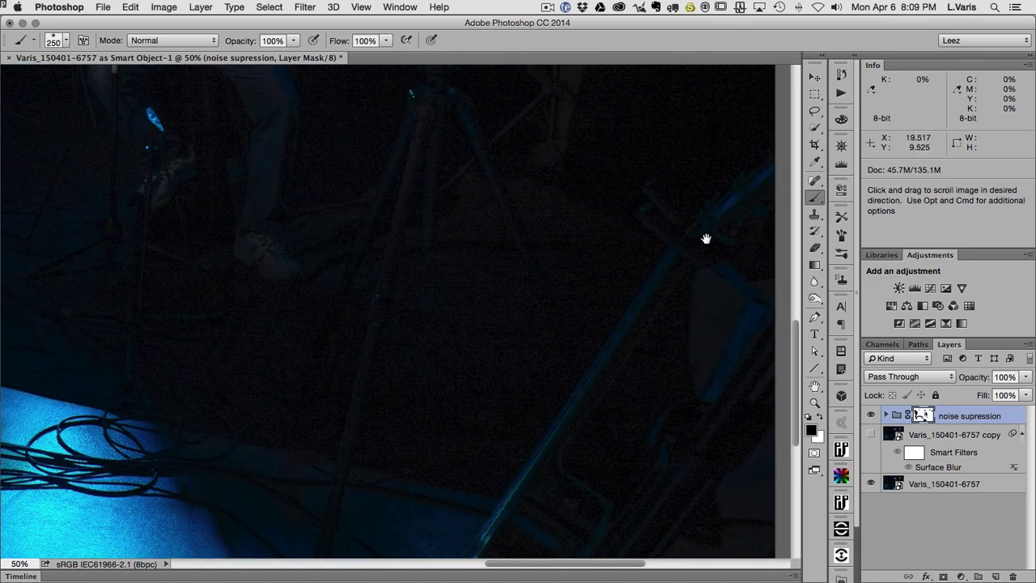
pyautogui.moveTo(706, 238)
pyautogui.mouseDown()
pyautogui.moveTo(590, 359)
pyautogui.moveTo(497, 527)
pyautogui.moveTo(509, 555)
pyautogui.mouseUp()
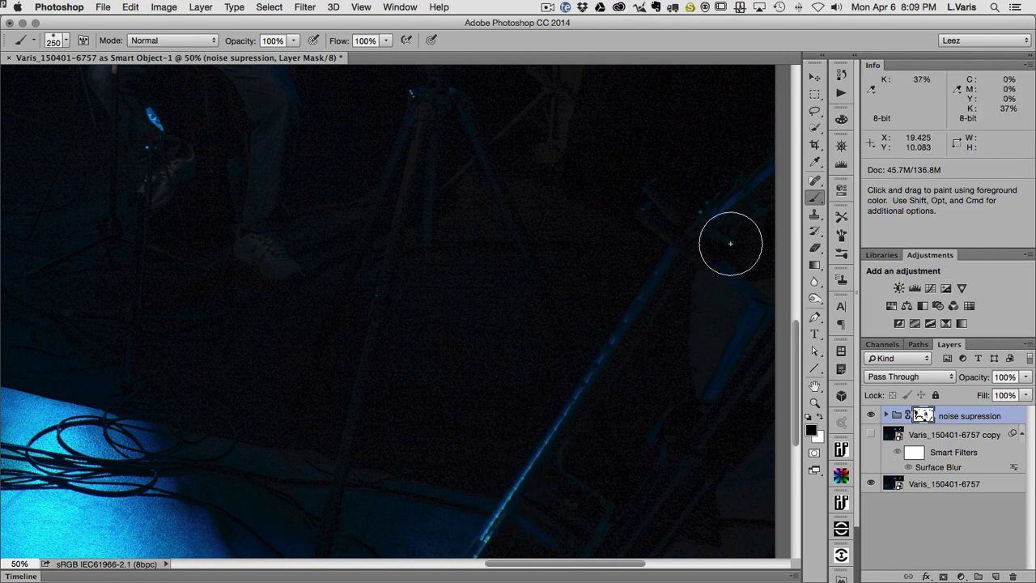
pyautogui.moveTo(587, 363)
pyautogui.mouseDown()
pyautogui.moveTo(412, 225)
pyautogui.moveTo(523, 466)
pyautogui.mouseUp()
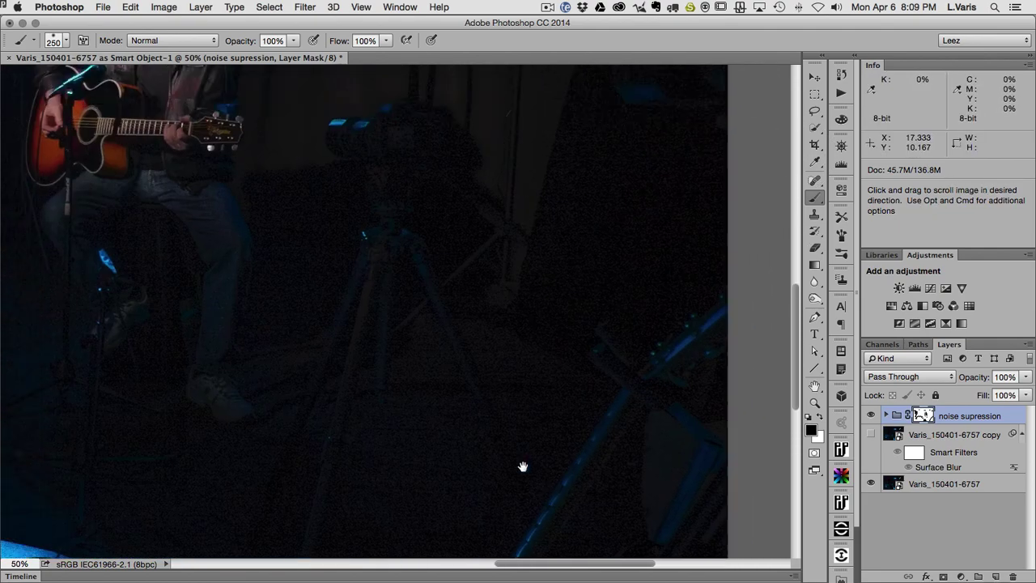
# Compare the guitarist and the tripod-mounted camera at 100% with the noise supression group hidden and shown
pyautogui.moveTo(621, 269); pyautogui.dragTo(750, 407)
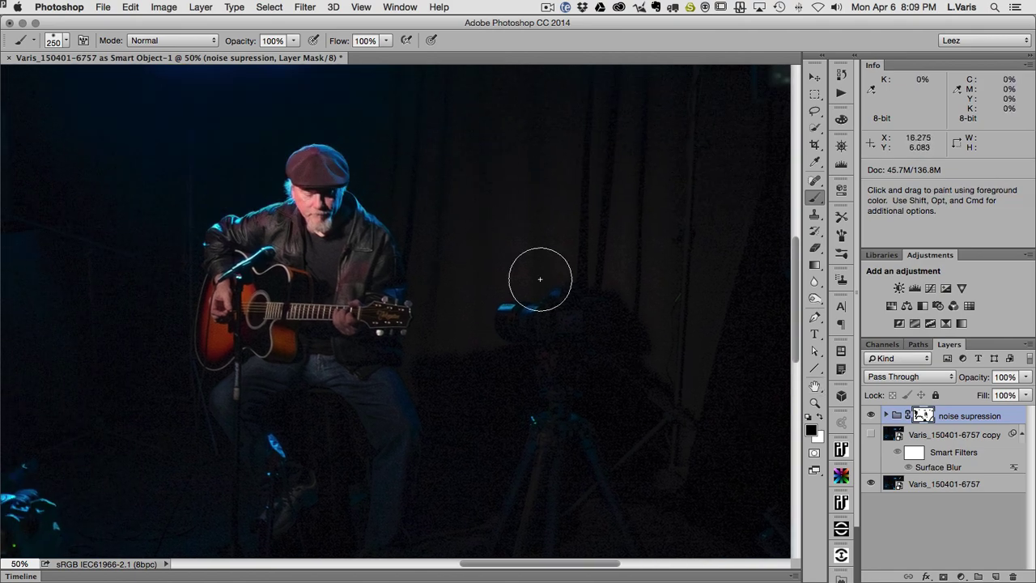
pyautogui.press('super+space')
pyautogui.click(432, 248)
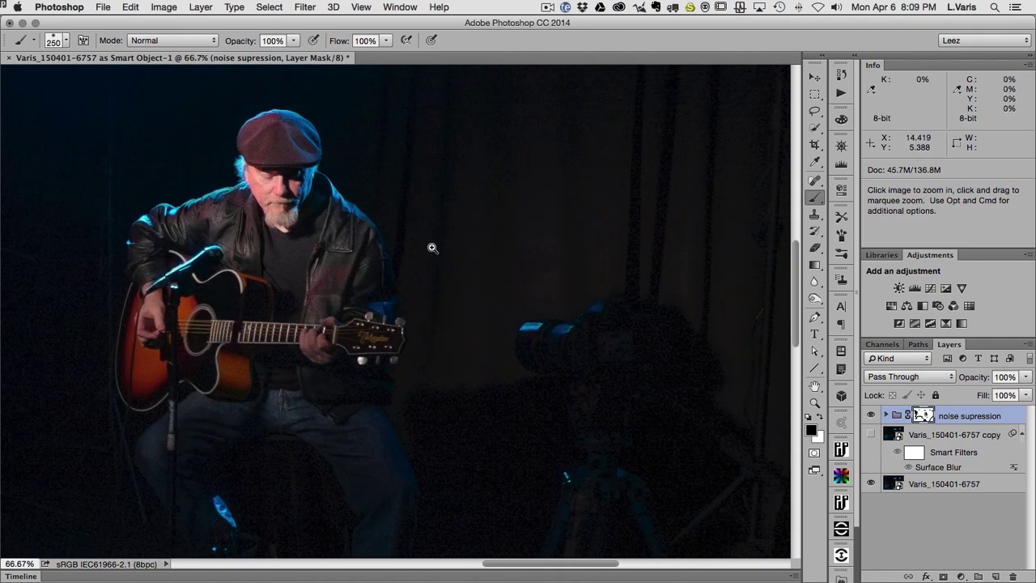
pyautogui.click(432, 248)
pyautogui.scroll(5, 440, 328)
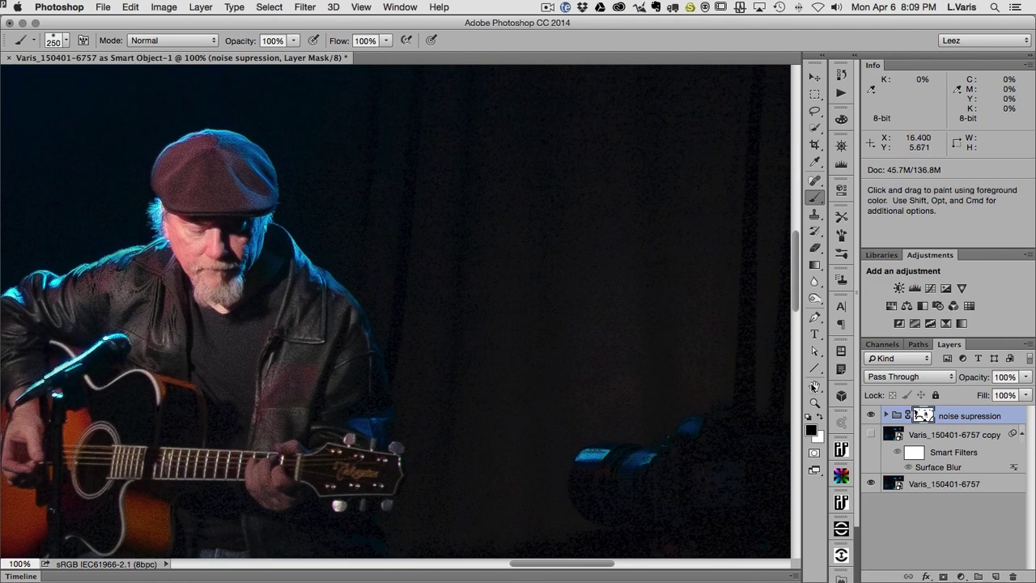
pyautogui.click(870, 415)
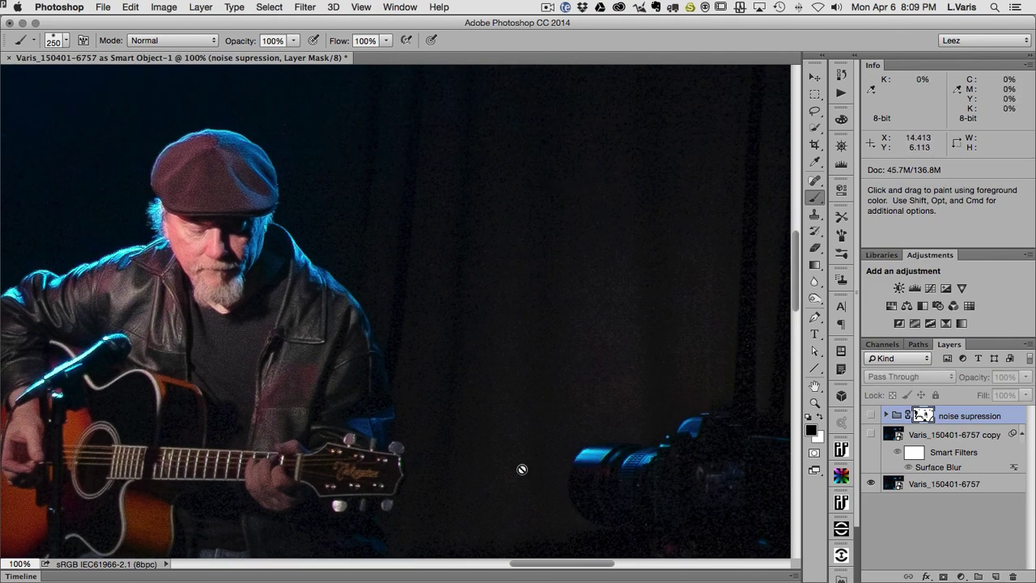
pyautogui.click(870, 415)
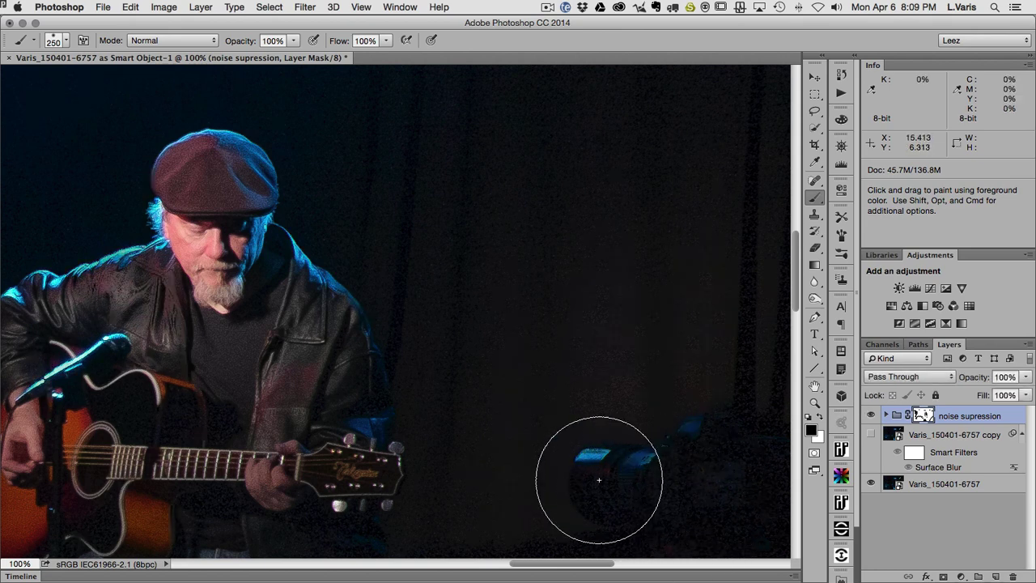
# Paint the group mask black over the blue highlights on the camera lens and body, using brush sizes 50 and 40
pyautogui.press('[')
pyautogui.press('[')
pyautogui.press('[')
pyautogui.press('[')
pyautogui.press('[')
pyautogui.press('[')
pyautogui.press('[')
pyautogui.press('[')
pyautogui.press('[')
pyautogui.press('[')
pyautogui.press('[')
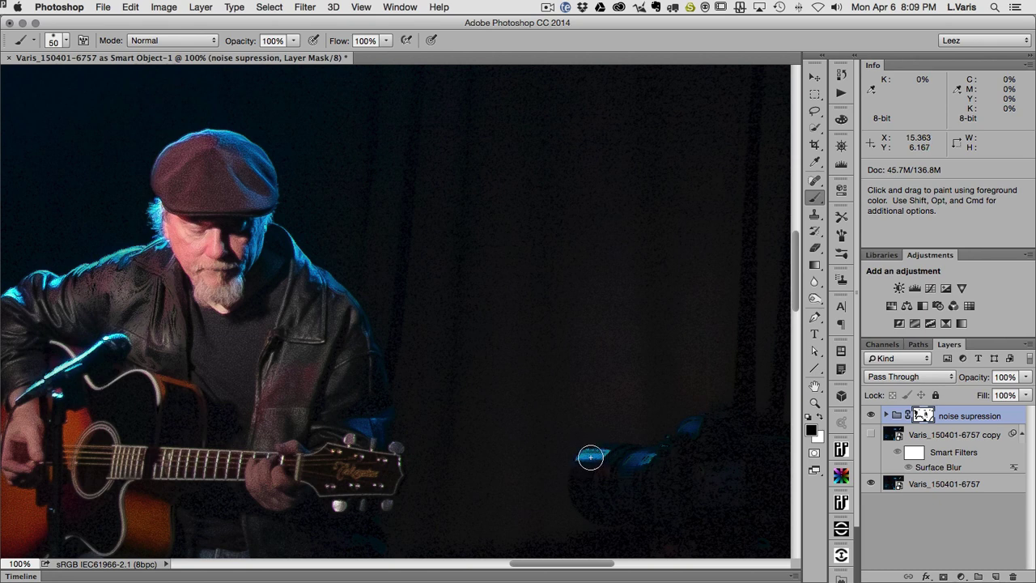
pyautogui.moveTo(586, 455); pyautogui.dragTo(627, 453)
pyautogui.press('[')
pyautogui.moveTo(693, 429)
pyautogui.mouseDown()
pyautogui.moveTo(632, 465)
pyautogui.moveTo(700, 445)
pyautogui.moveTo(720, 427)
pyautogui.mouseUp()
# Move the Surface Blur copy layer above the noise supression group, make it visible and set its blend mode to Darken
pyautogui.moveTo(716, 492); pyautogui.dragTo(604, 302)
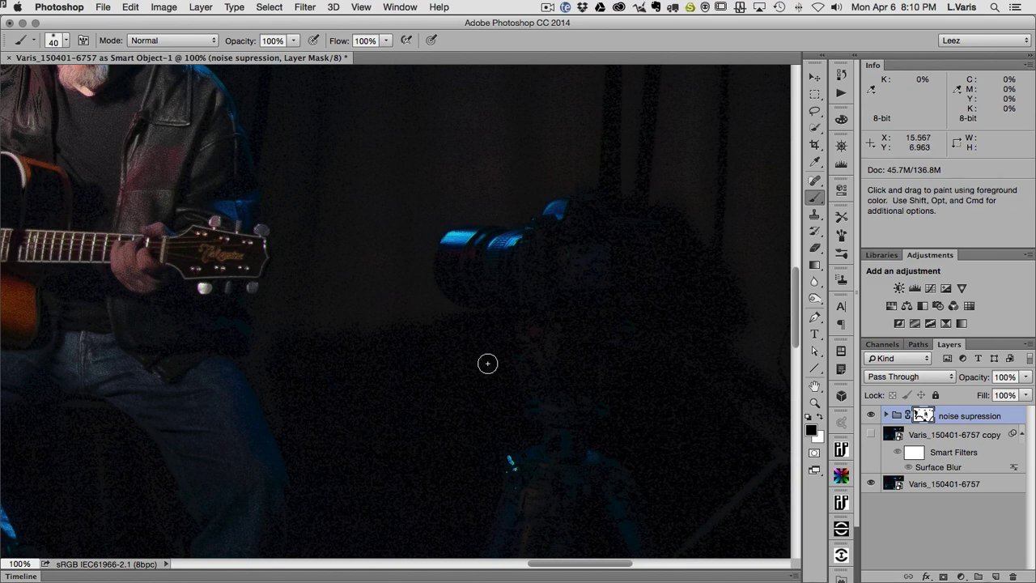
pyautogui.press('super+minus')
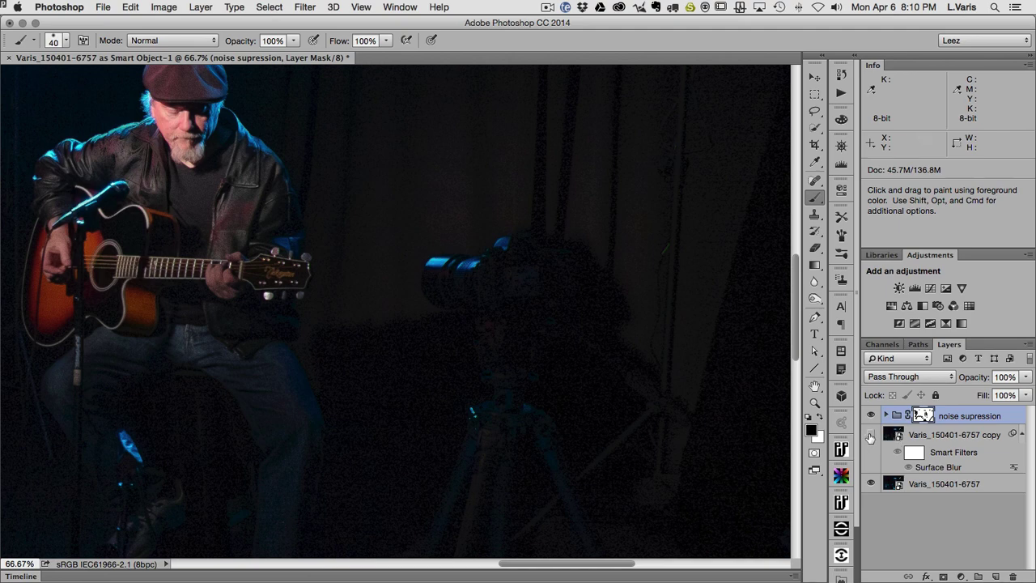
pyautogui.moveTo(893, 434); pyautogui.dragTo(892, 407)
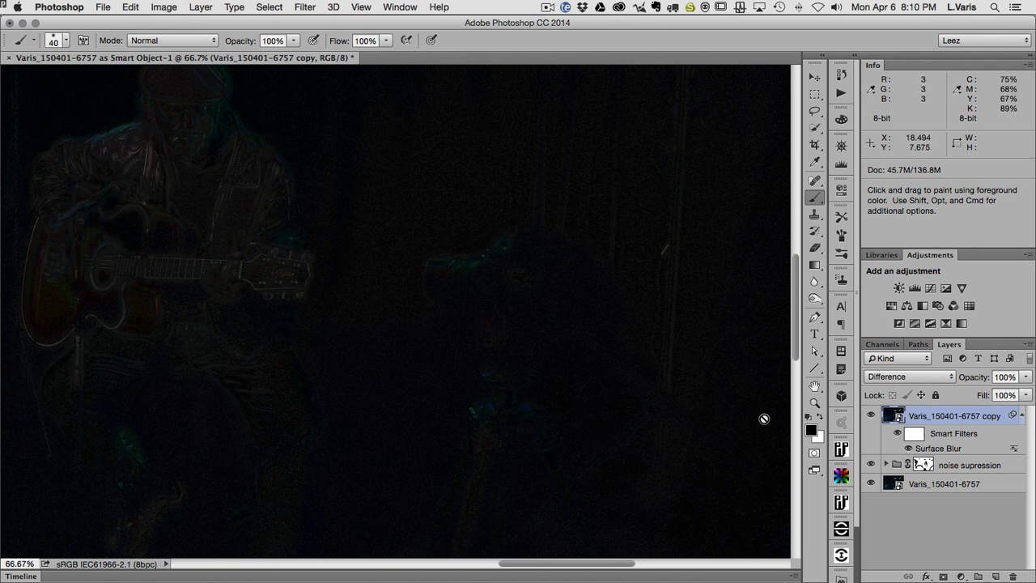
pyautogui.click(912, 379)
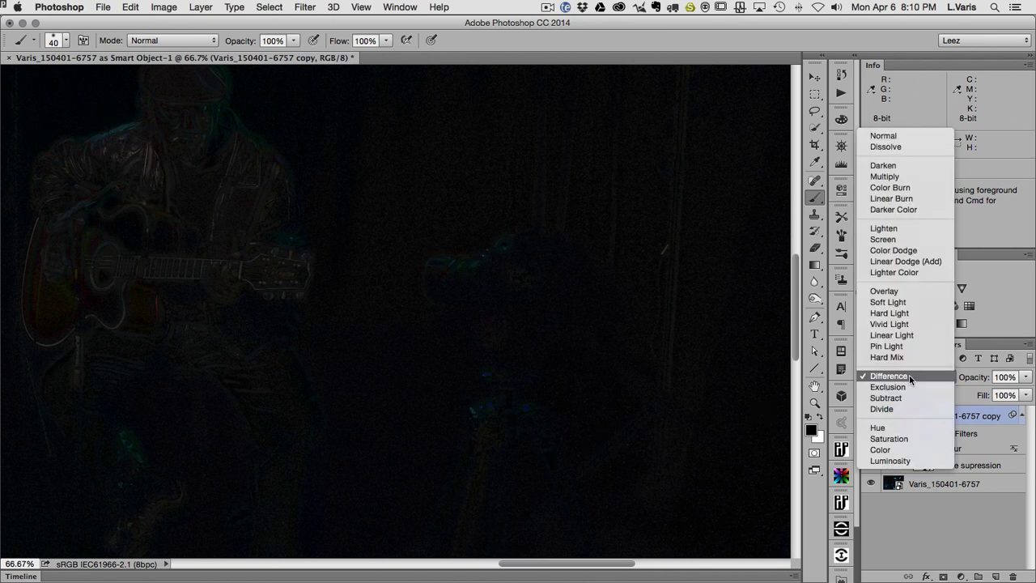
pyautogui.click(901, 166)
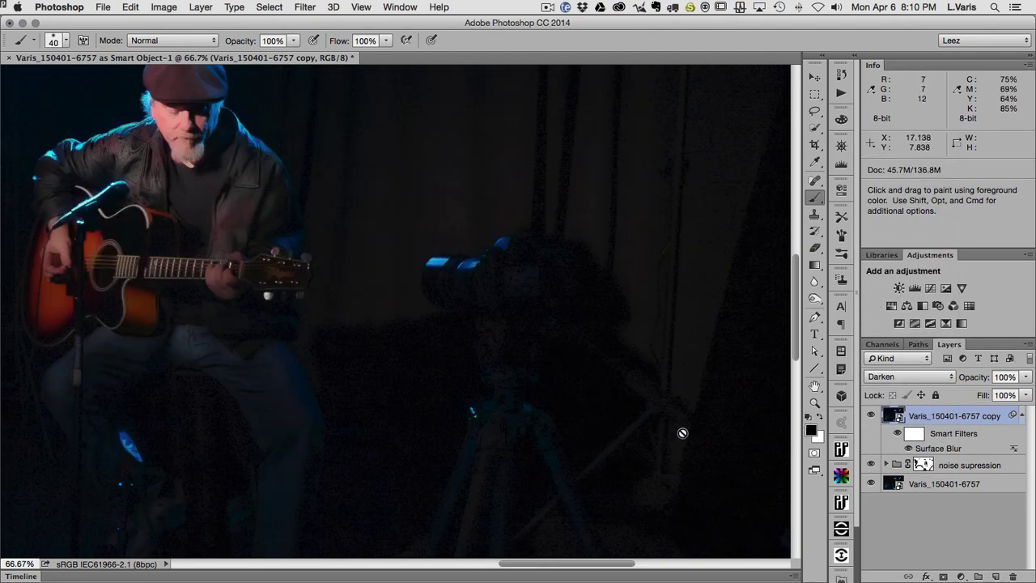
pyautogui.moveTo(739, 432); pyautogui.dragTo(594, 367)
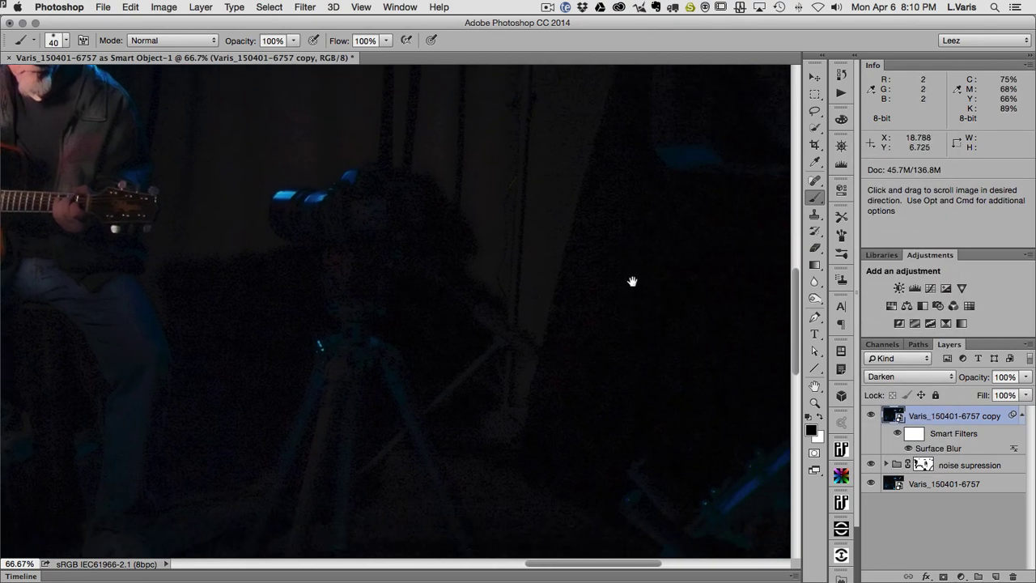
# Compare the photo with the Surface Blur copy hidden and shown around the tripod-mounted camera, the foreground photographer and the guitarist
pyautogui.click(870, 415)
pyautogui.click(871, 415)
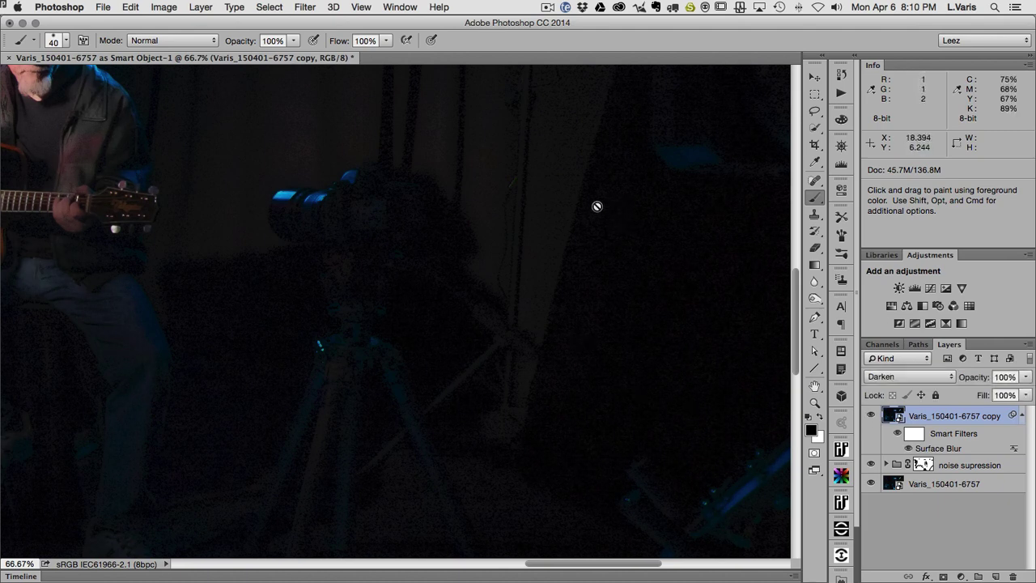
pyautogui.moveTo(300, 363); pyautogui.dragTo(322, 284)
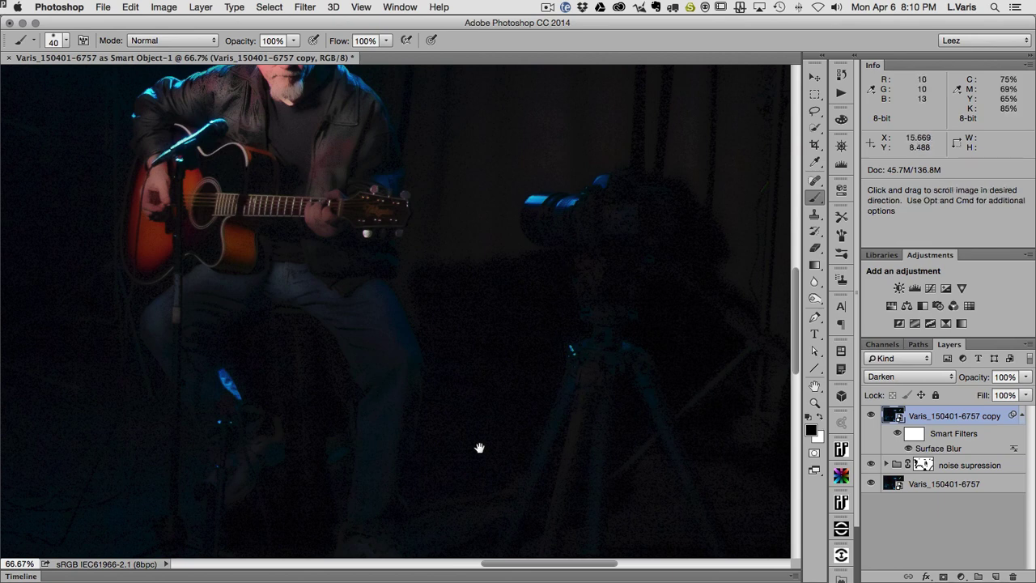
pyautogui.moveTo(479, 448); pyautogui.dragTo(241, 362)
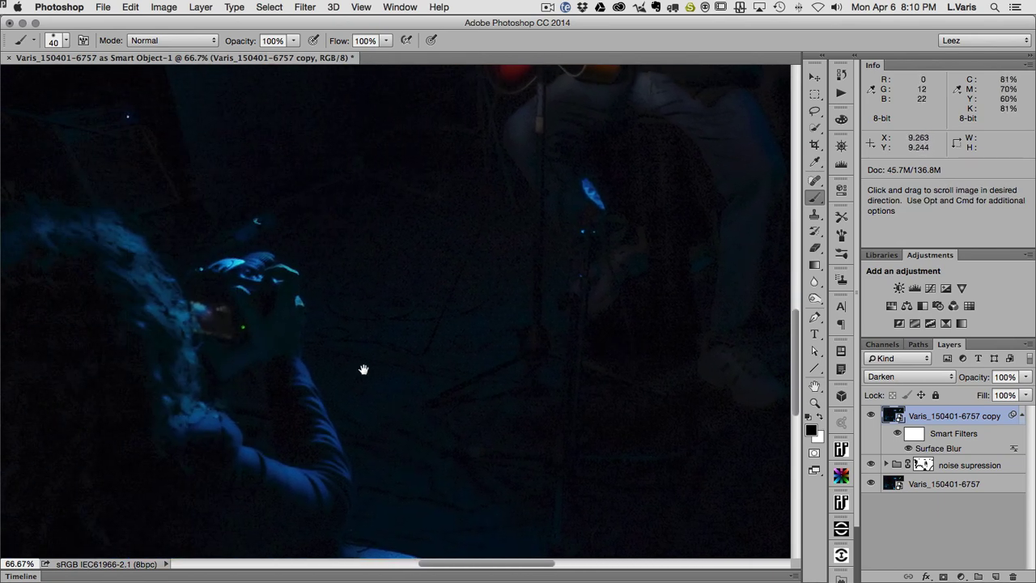
pyautogui.click(871, 416)
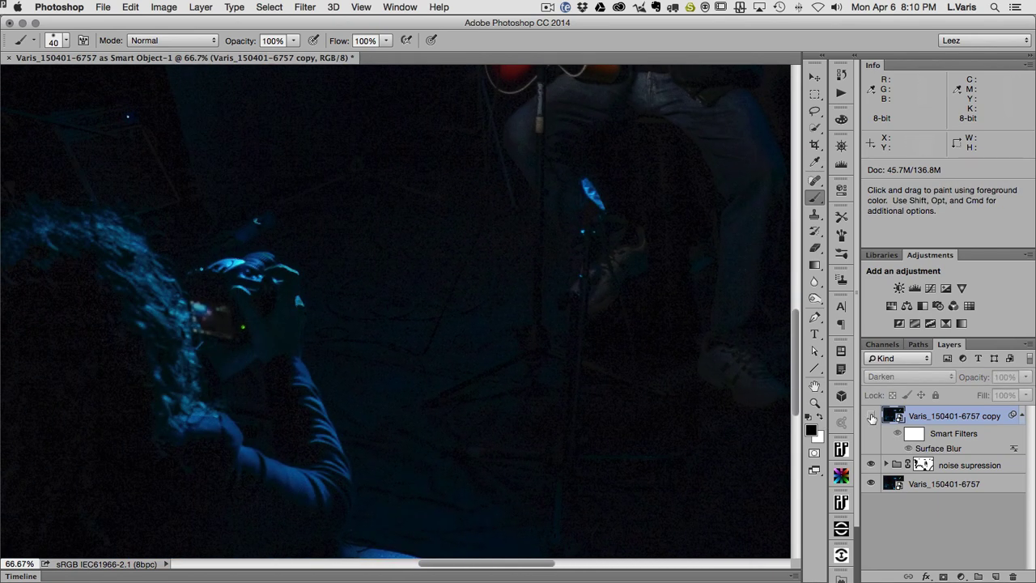
pyautogui.click(872, 416)
pyautogui.click(871, 416)
pyautogui.click(871, 416)
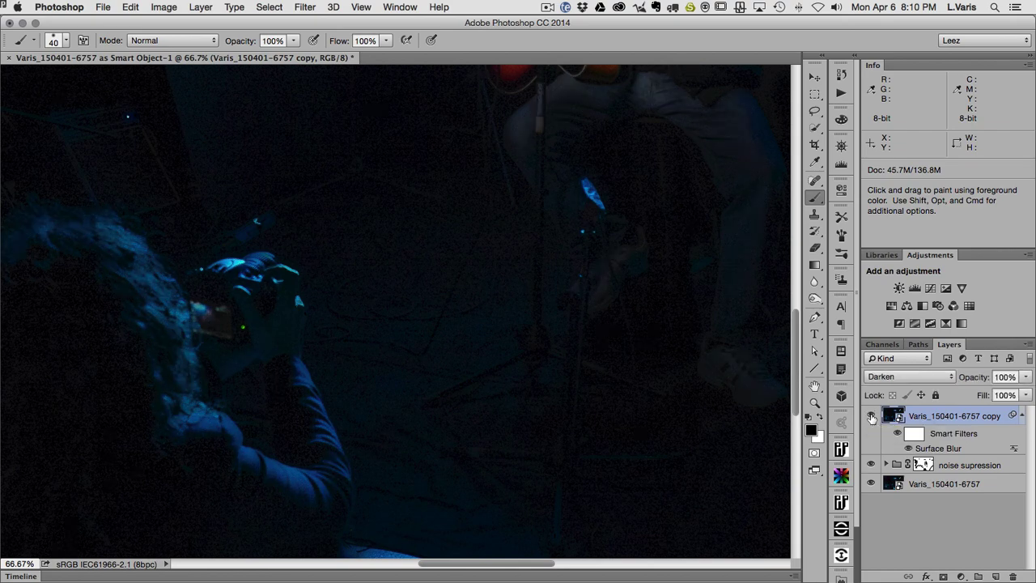
pyautogui.click(872, 416)
pyautogui.click(872, 416)
pyautogui.moveTo(365, 297); pyautogui.dragTo(371, 368)
pyautogui.moveTo(395, 161); pyautogui.dragTo(398, 310)
pyautogui.moveTo(333, 198); pyautogui.dragTo(355, 309)
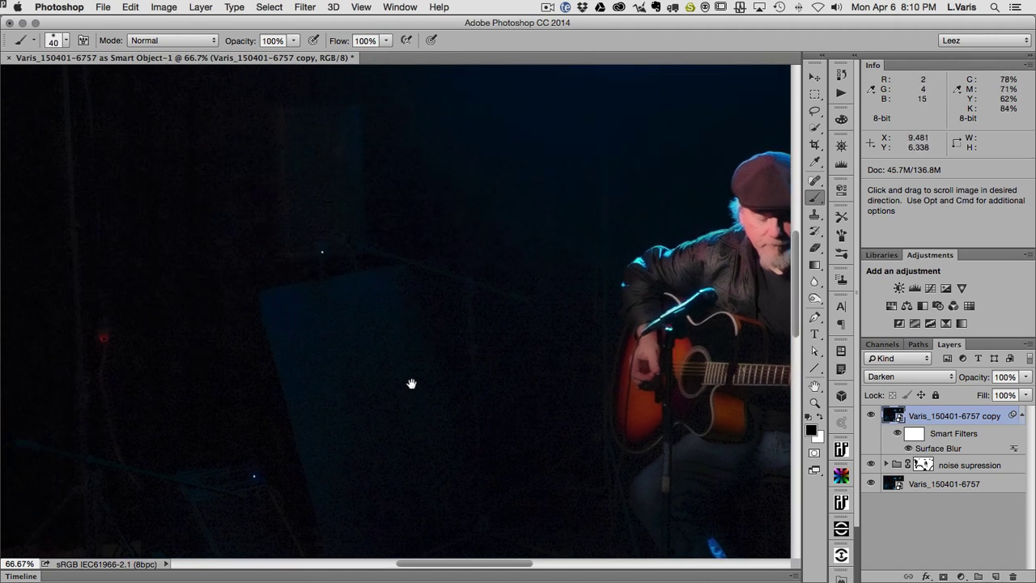
pyautogui.click(871, 416)
pyautogui.click(871, 416)
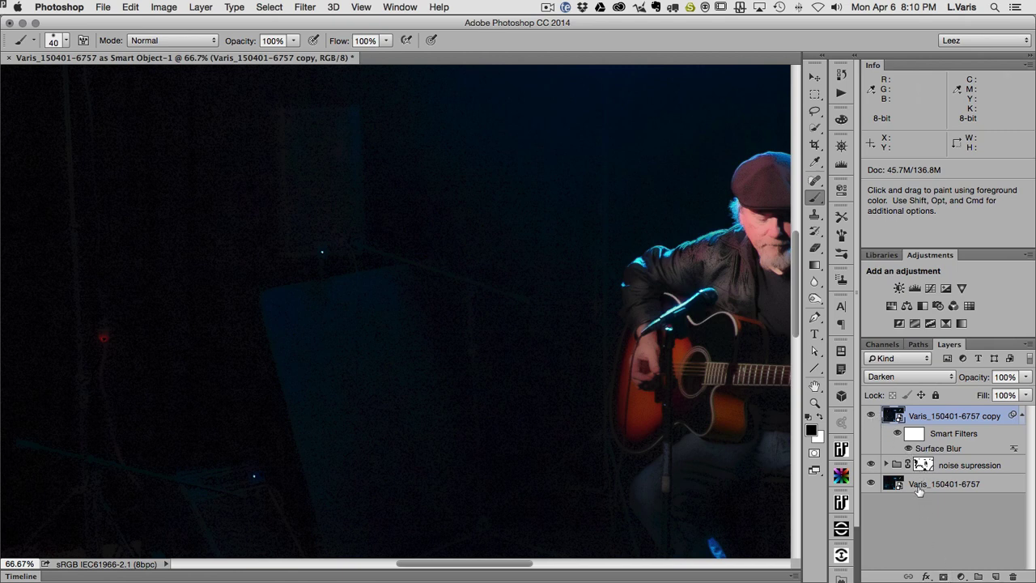
# Add a fully black layer mask to the Surface Blur copy layer and enlarge the brush to 200
pyautogui.keyDown('alt'); pyautogui.click(943, 577); pyautogui.keyUp('alt')
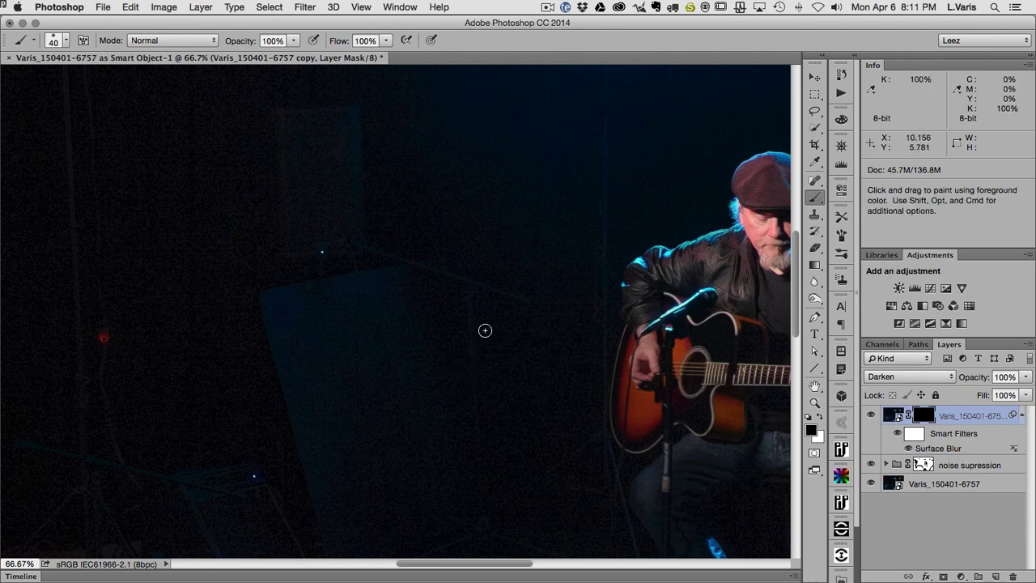
pyautogui.press(']')
pyautogui.press(']')
pyautogui.press(']')
pyautogui.press(']')
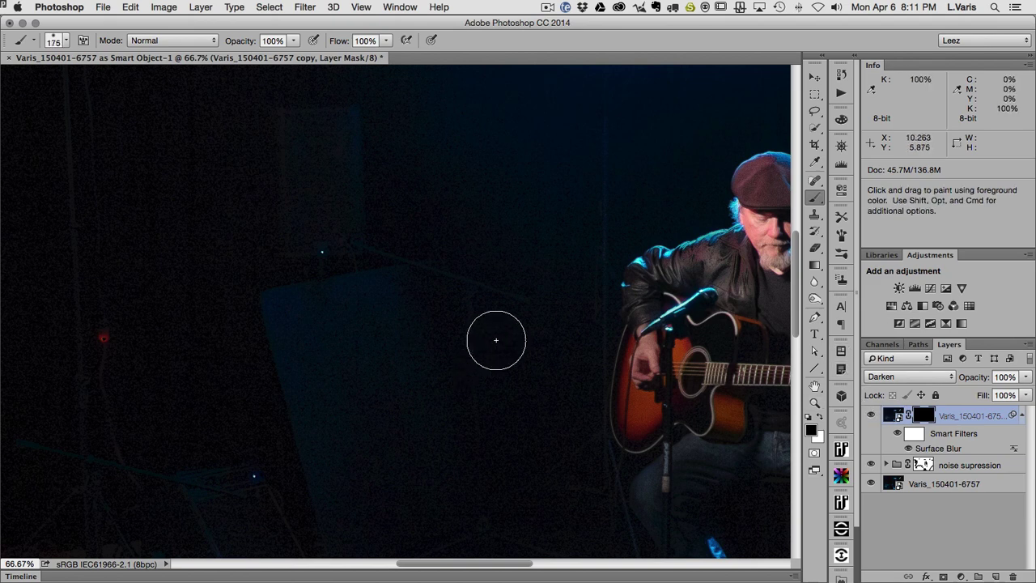
# Paint the Surface Blur copy's mask white over the dark background around the red stage light, using a size 400 brush
pyautogui.press('space')
pyautogui.moveTo(404, 342); pyautogui.dragTo(625, 418)
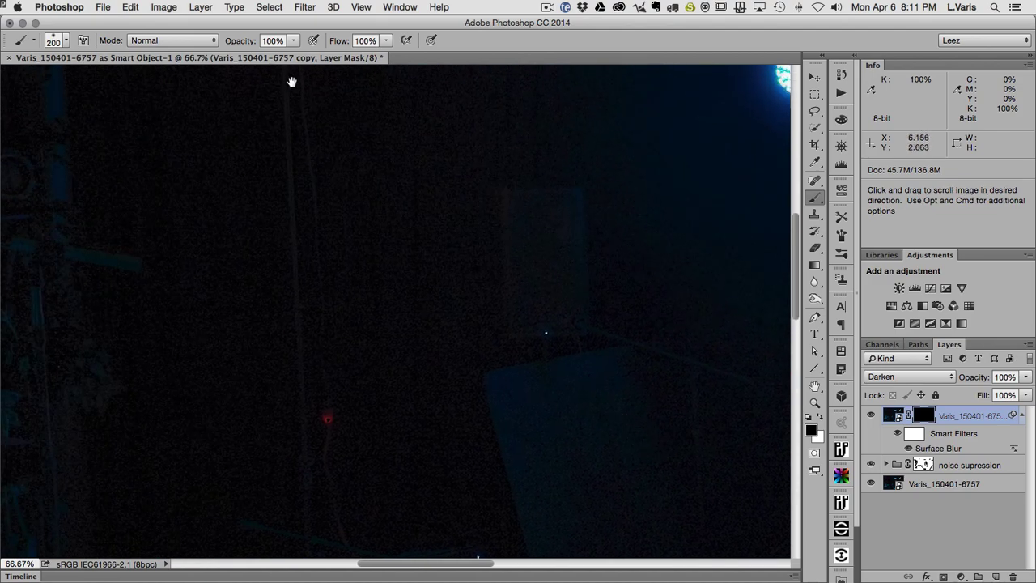
pyautogui.moveTo(291, 82); pyautogui.dragTo(383, 286)
pyautogui.moveTo(245, 179); pyautogui.dragTo(296, 361)
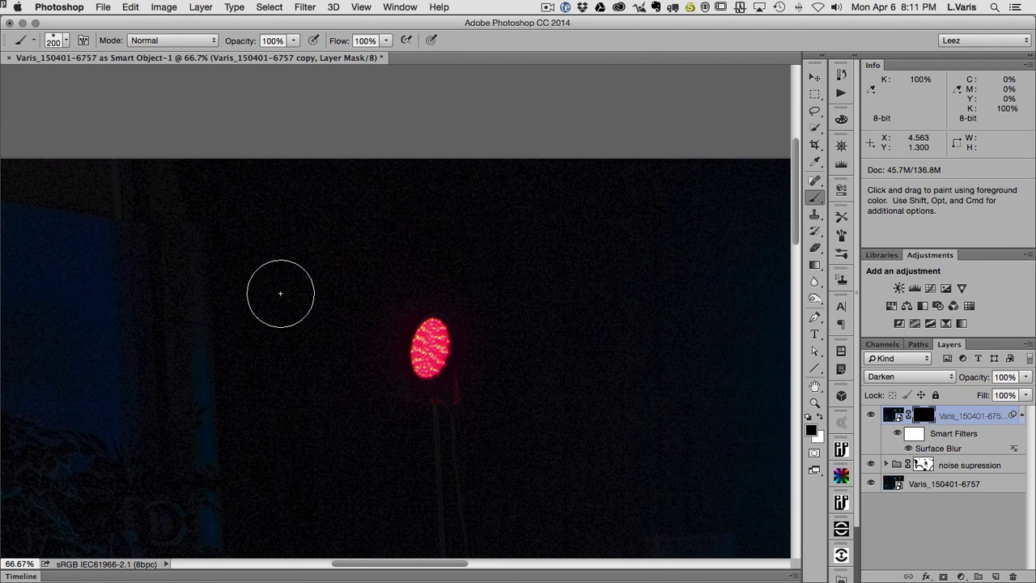
pyautogui.press('super+minus')
pyautogui.press('super+minus')
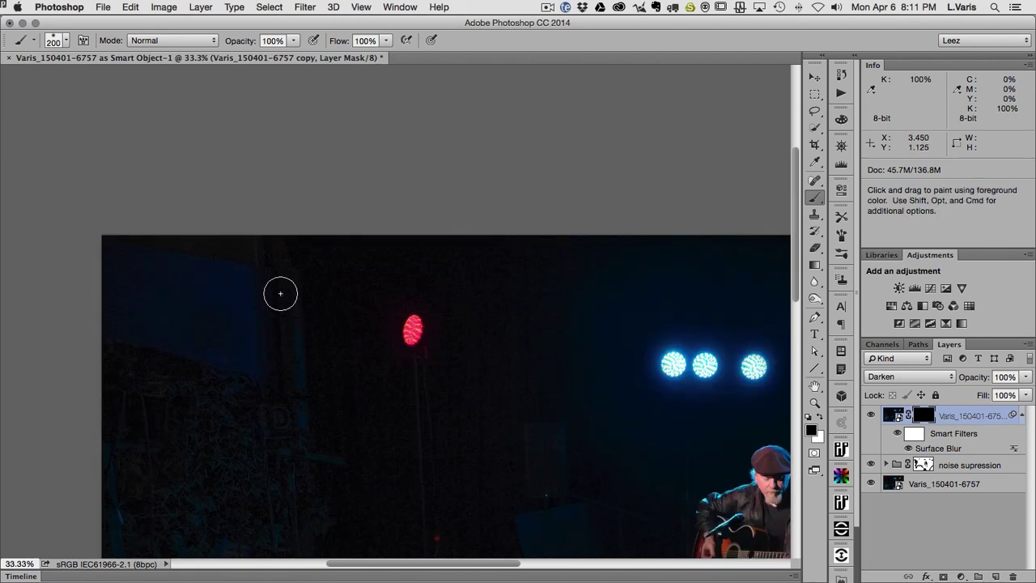
pyautogui.press('super+plus')
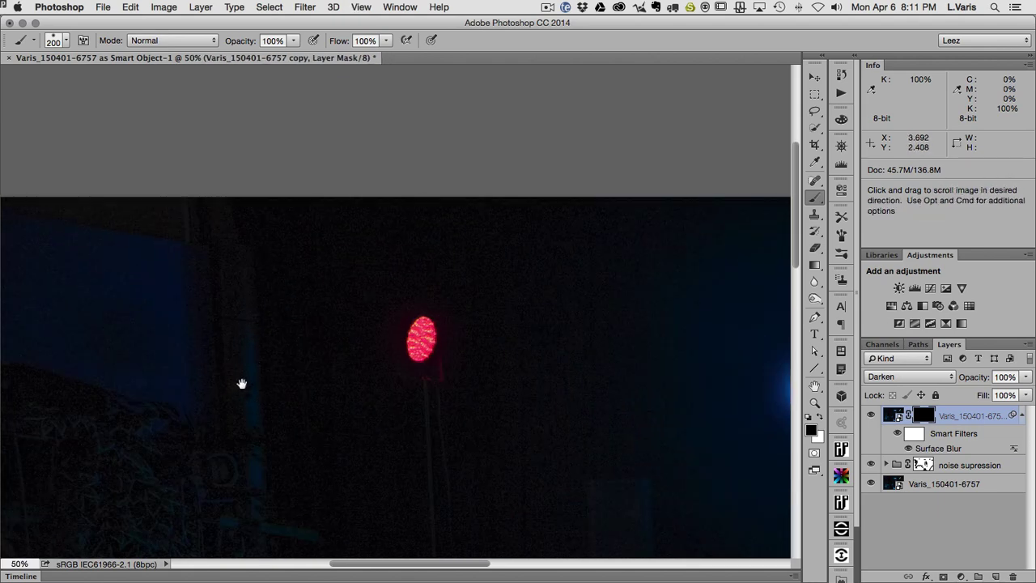
pyautogui.moveTo(51, 545); pyautogui.dragTo(153, 347)
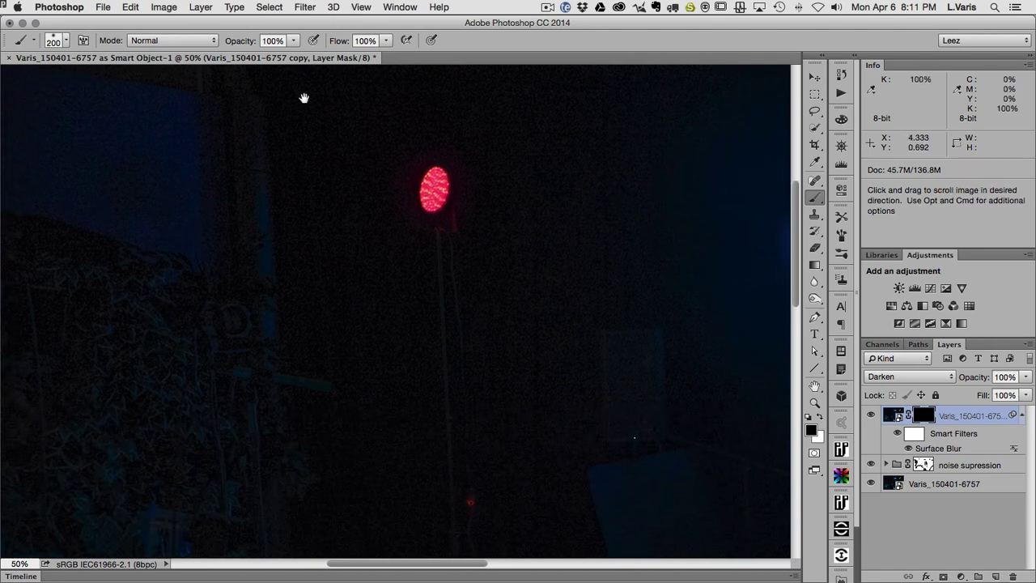
pyautogui.moveTo(302, 97); pyautogui.dragTo(301, 226)
pyautogui.press(']')
pyautogui.press(']')
pyautogui.press(']')
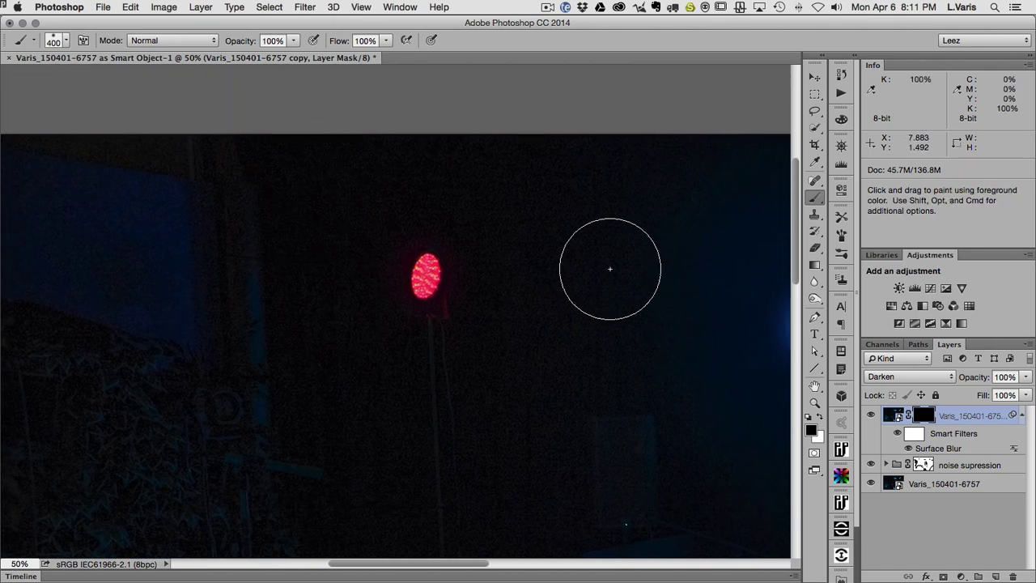
pyautogui.click(820, 418)
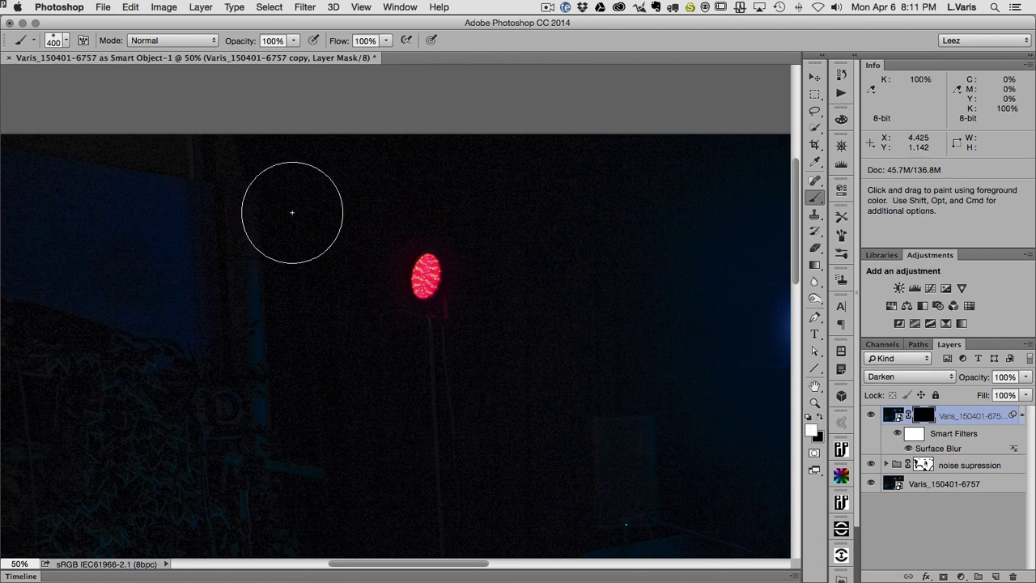
pyautogui.moveTo(348, 208)
pyautogui.mouseDown()
pyautogui.moveTo(361, 215)
pyautogui.moveTo(402, 180)
pyautogui.moveTo(478, 164)
pyautogui.moveTo(483, 220)
pyautogui.mouseUp()
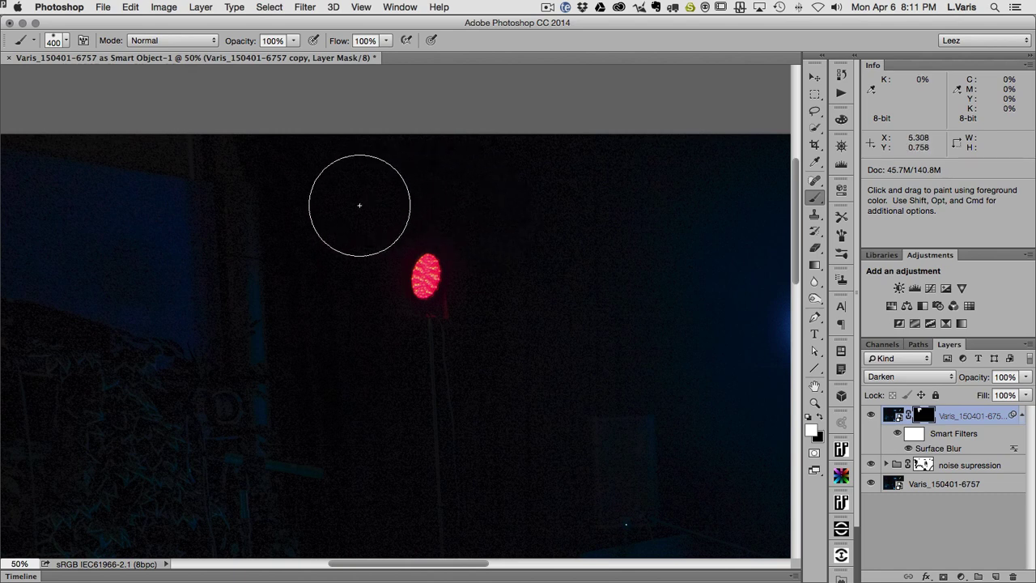
pyautogui.moveTo(378, 418)
pyautogui.mouseDown()
pyautogui.moveTo(375, 500)
pyautogui.moveTo(335, 493)
pyautogui.moveTo(339, 461)
pyautogui.mouseUp()
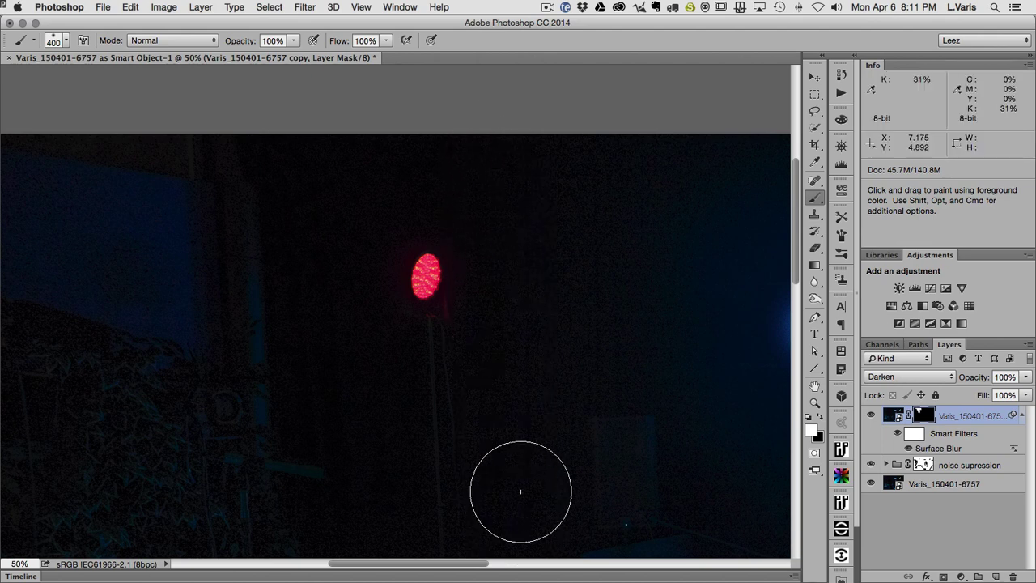
pyautogui.moveTo(536, 173)
pyautogui.mouseDown()
pyautogui.moveTo(559, 283)
pyautogui.moveTo(552, 429)
pyautogui.moveTo(509, 145)
pyautogui.mouseUp()
# Paint the mask white over the dark background below the red stage light and across to the area beside the guitarist
pyautogui.press('space')
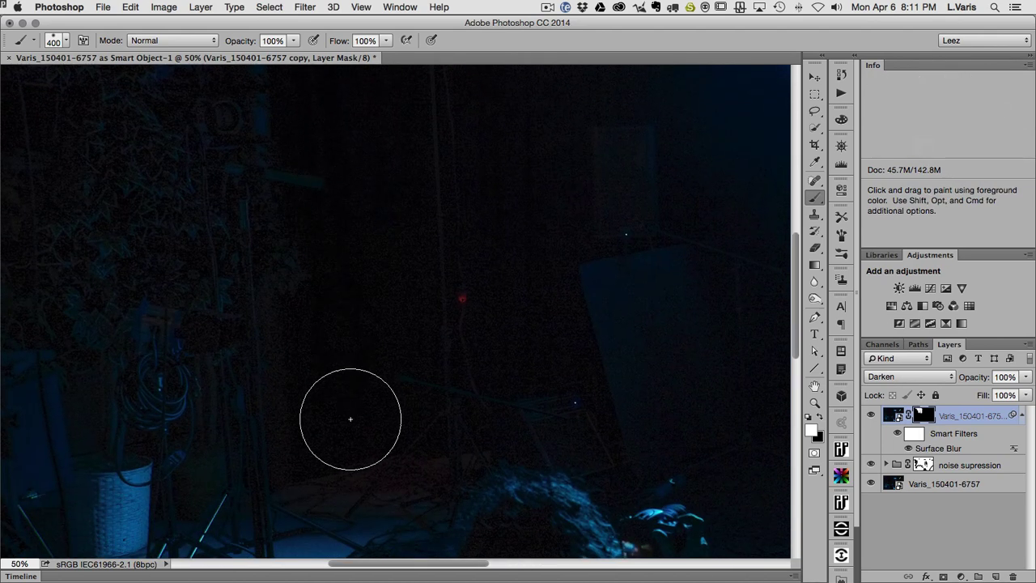
pyautogui.moveTo(331, 247)
pyautogui.mouseDown()
pyautogui.moveTo(310, 437)
pyautogui.moveTo(351, 412)
pyautogui.mouseUp()
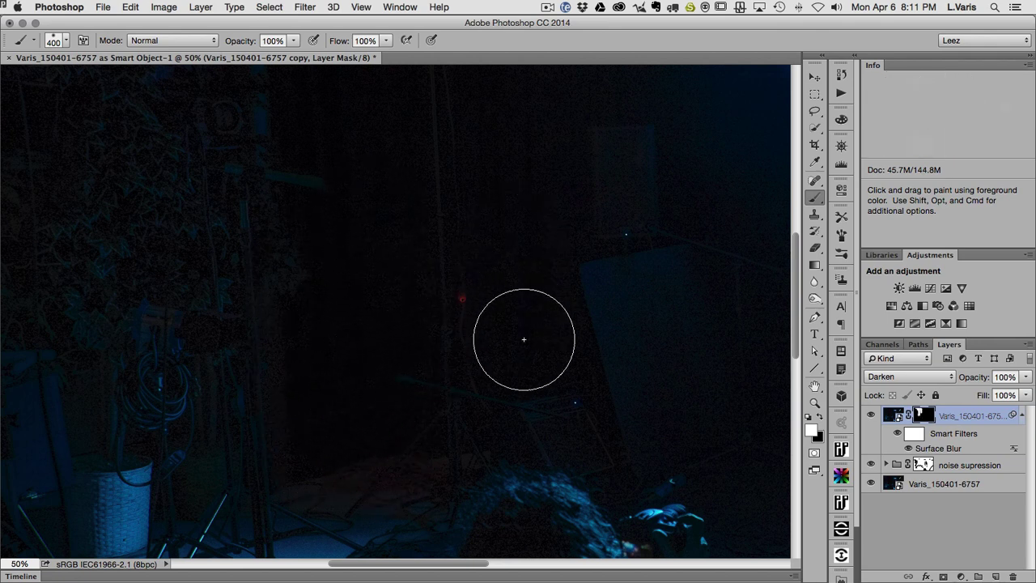
pyautogui.press('space')
pyautogui.moveTo(507, 209); pyautogui.dragTo(321, 276)
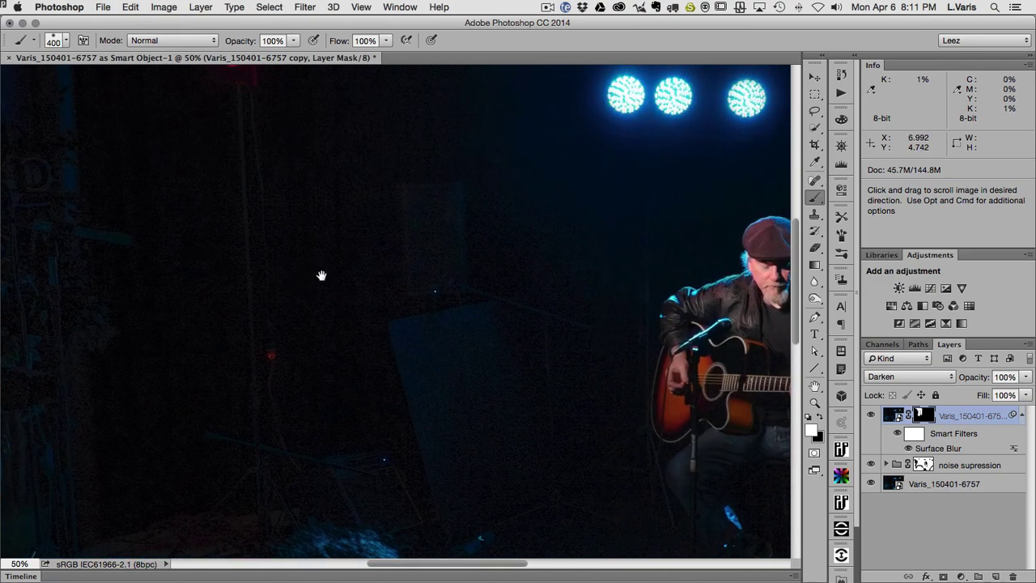
pyautogui.moveTo(590, 370); pyautogui.dragTo(601, 497)
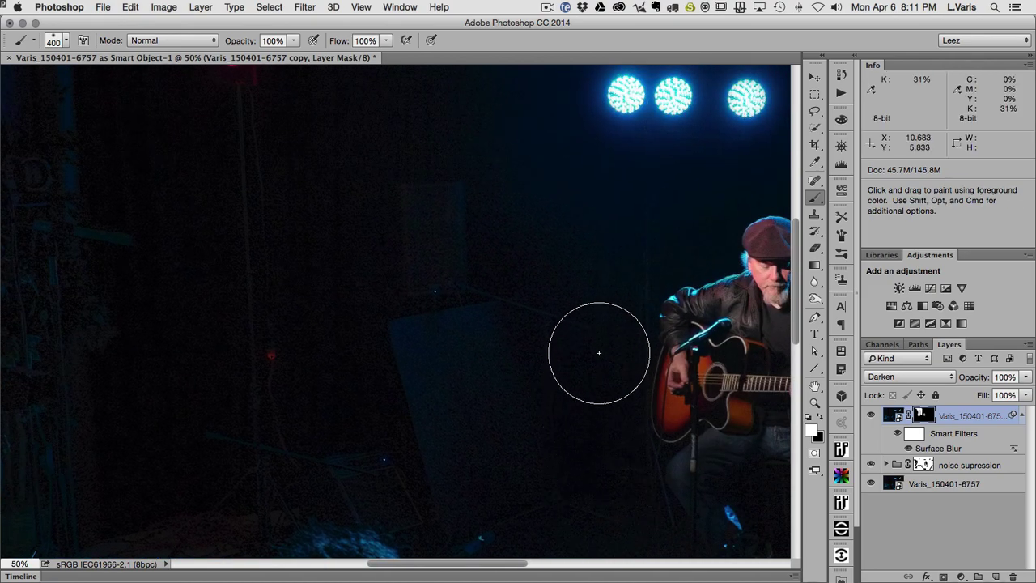
# Paint the mask white over the dark area between the guitarist's legs and the camera tripod and over the nearby floor
pyautogui.scroll(-5, 526, 296)
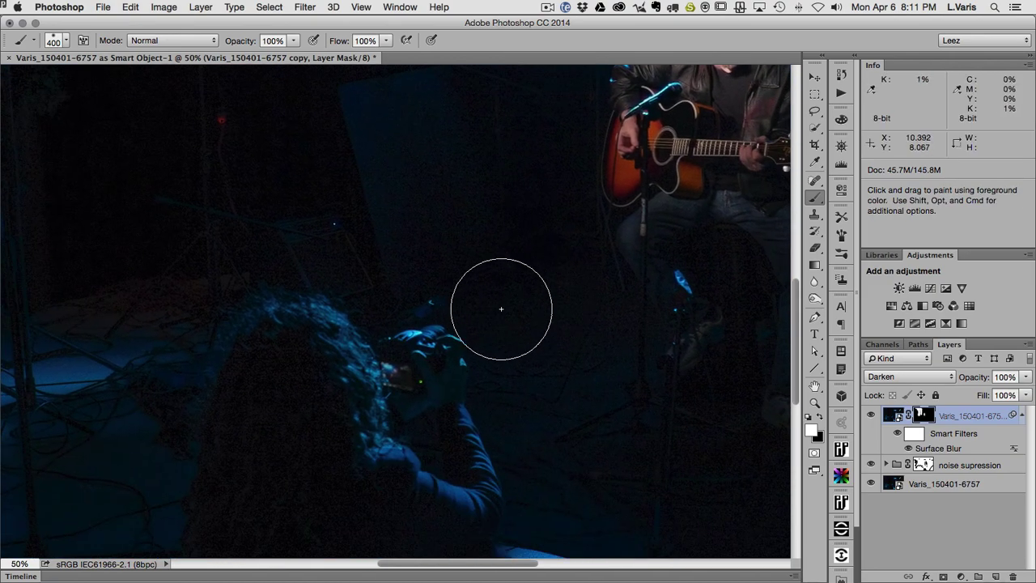
pyautogui.moveTo(574, 322); pyautogui.dragTo(283, 334)
pyautogui.moveTo(471, 469); pyautogui.dragTo(432, 324)
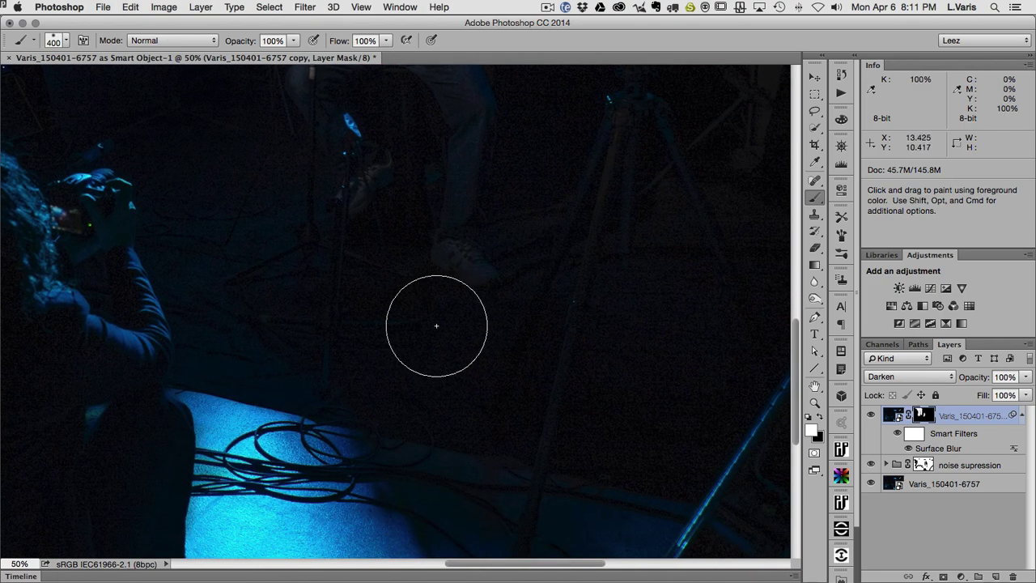
pyautogui.moveTo(527, 143); pyautogui.dragTo(490, 352)
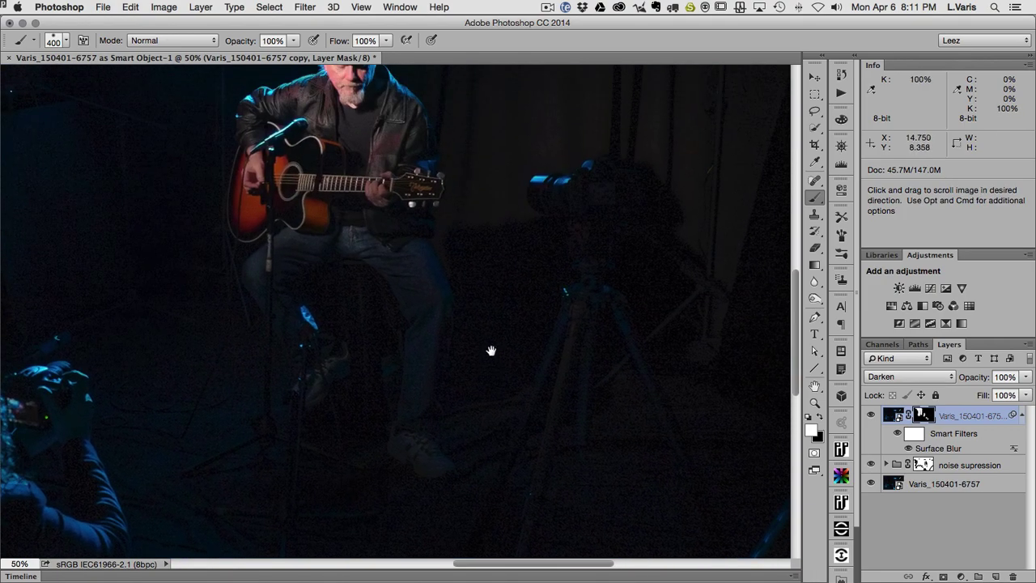
pyautogui.moveTo(517, 260)
pyautogui.mouseDown()
pyautogui.moveTo(490, 262)
pyautogui.moveTo(504, 313)
pyautogui.mouseUp()
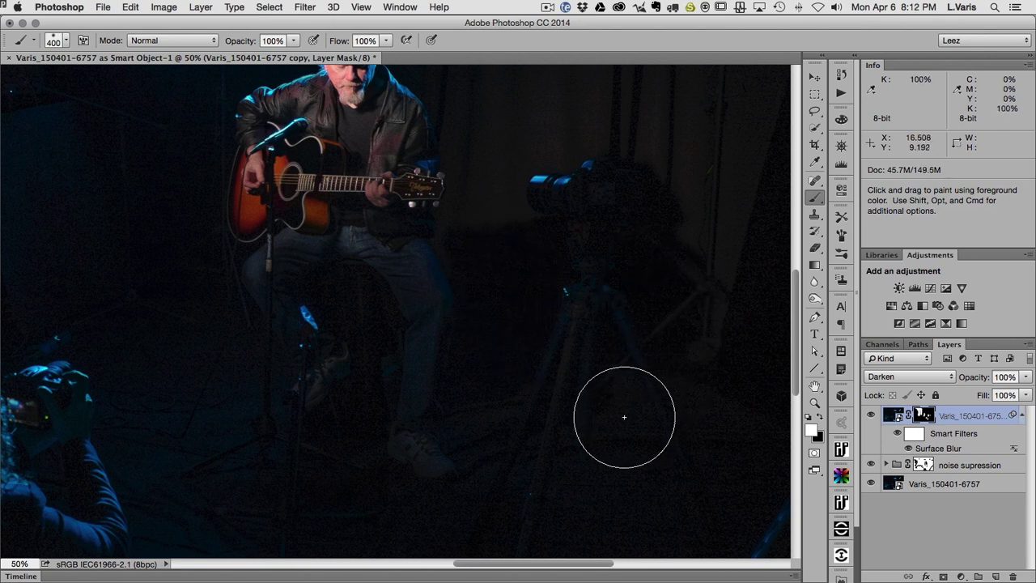
# Paint the mask white over the dark background near the photo's right edge and lower the brush opacity to 30%
pyautogui.moveTo(620, 412); pyautogui.dragTo(483, 472)
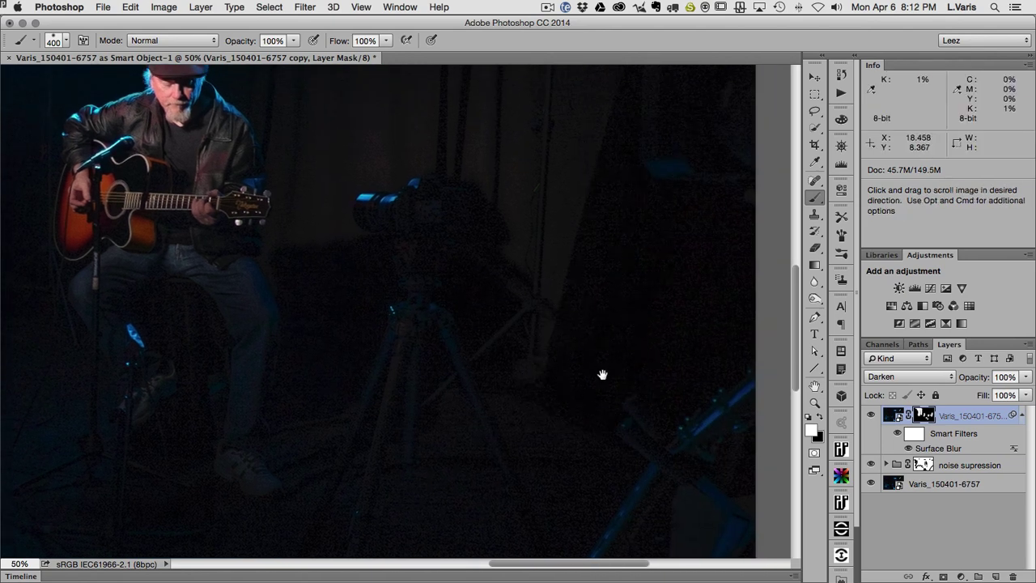
pyautogui.moveTo(601, 373); pyautogui.dragTo(445, 353)
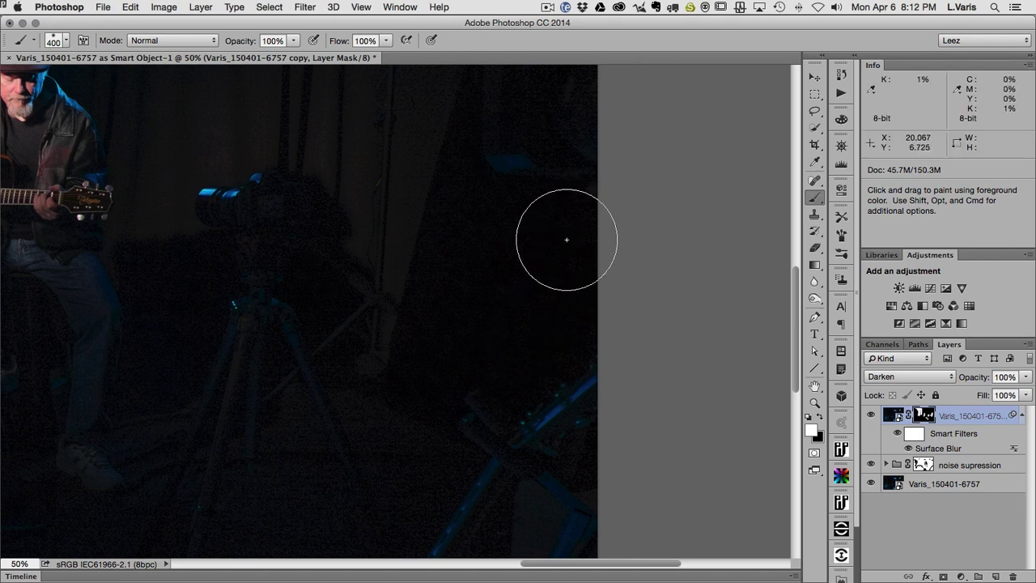
pyautogui.moveTo(566, 235); pyautogui.dragTo(507, 412)
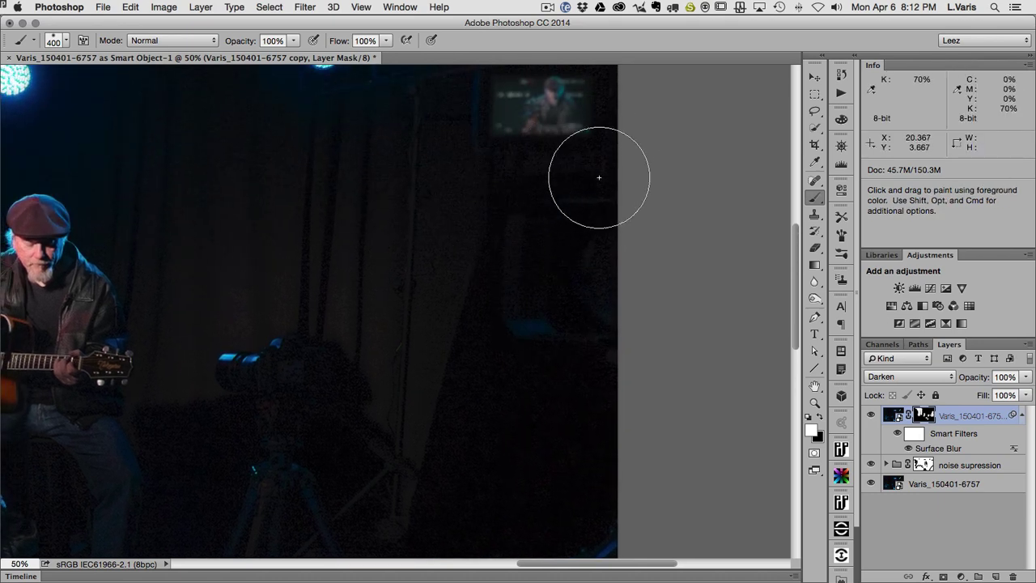
pyautogui.moveTo(550, 352); pyautogui.dragTo(609, 422)
pyautogui.moveTo(340, 268); pyautogui.dragTo(372, 327)
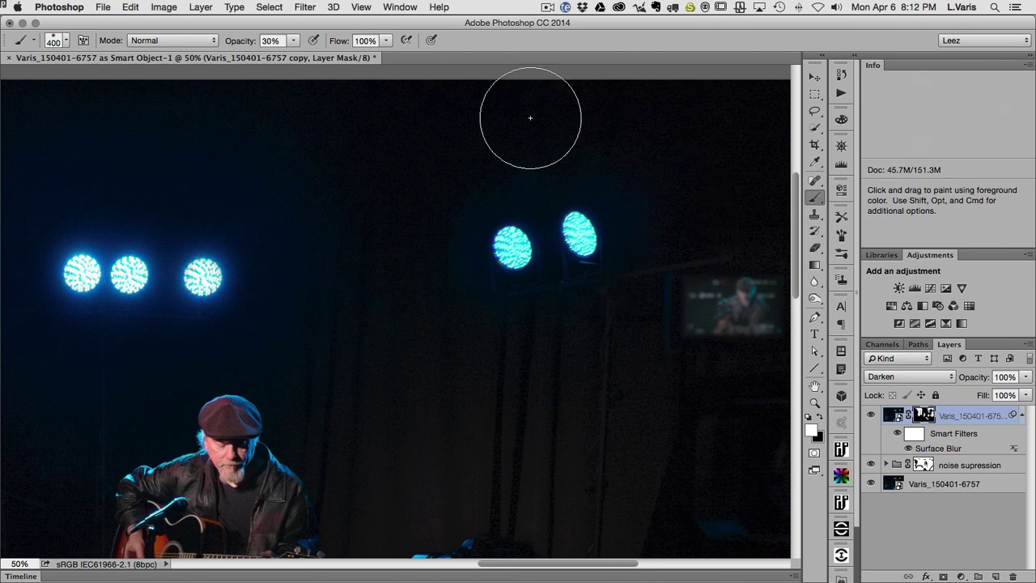
# Paint the Surface Blur copy's mask white over the dark area between and around the guitarist's legs, starting with a size 150 brush at 30% opacity
pyautogui.moveTo(297, 291); pyautogui.dragTo(671, 349)
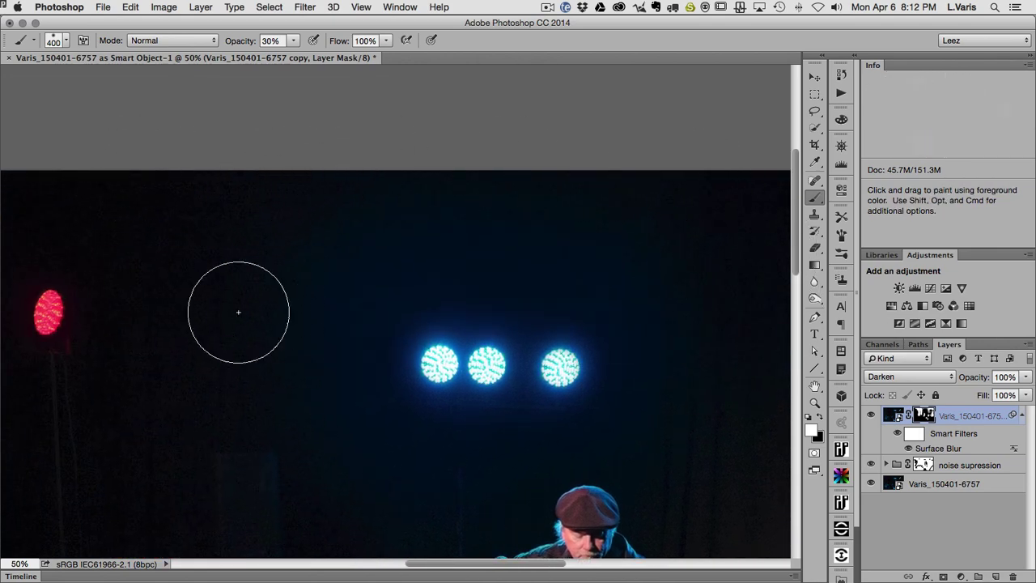
pyautogui.press('space')
pyautogui.moveTo(296, 493); pyautogui.dragTo(377, 272)
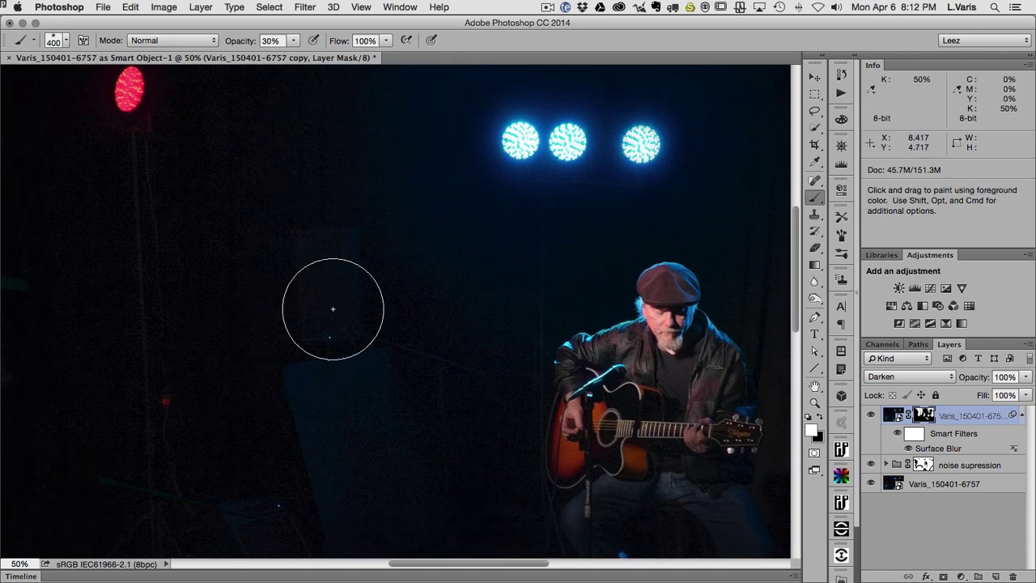
pyautogui.press('space')
pyautogui.moveTo(478, 493); pyautogui.dragTo(473, 287)
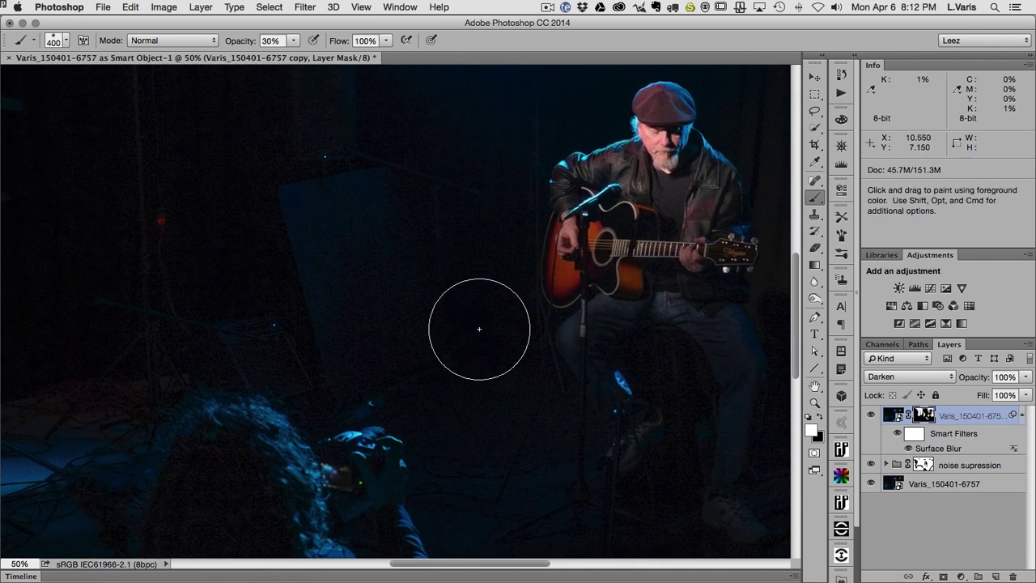
pyautogui.press('space')
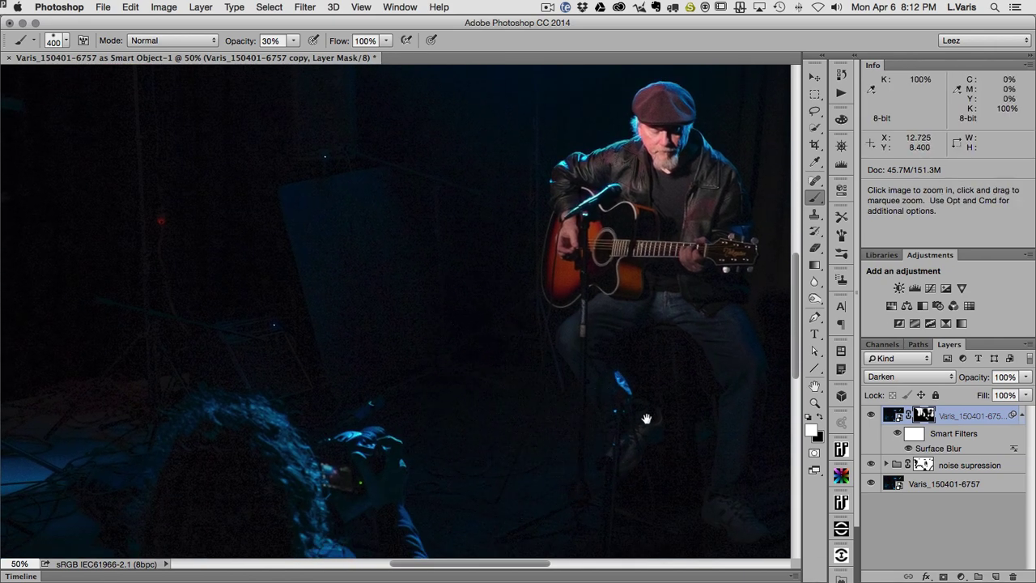
pyautogui.moveTo(654, 390)
pyautogui.mouseDown()
pyautogui.moveTo(663, 352)
pyautogui.moveTo(368, 291)
pyautogui.moveTo(367, 315)
pyautogui.mouseUp()
pyautogui.press('[')
pyautogui.press('[')
pyautogui.press('[')
pyautogui.press('[')
pyautogui.press('[')
pyautogui.press('[')
pyautogui.press('[')
pyautogui.press('[')
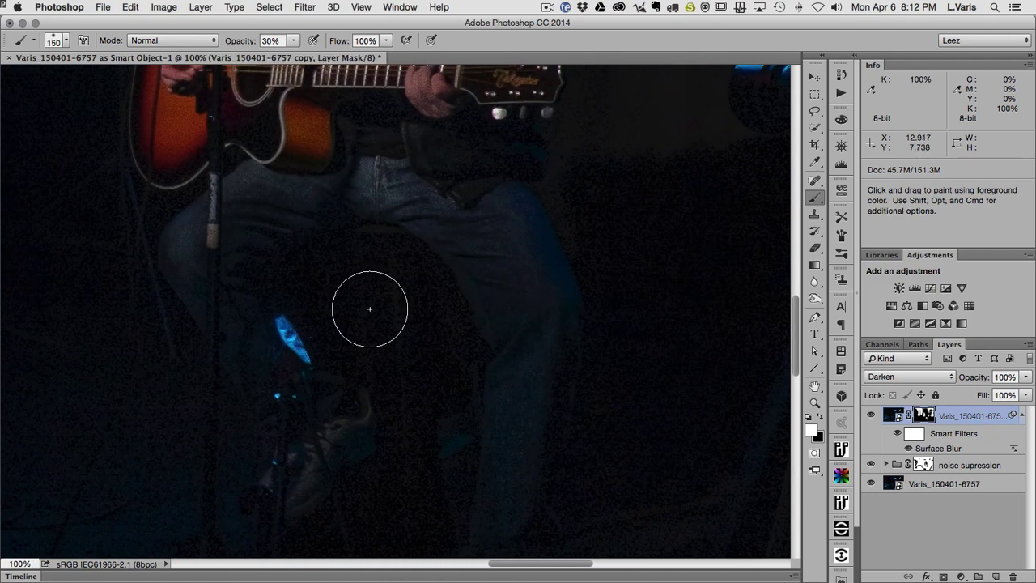
pyautogui.moveTo(360, 277)
pyautogui.mouseDown()
pyautogui.moveTo(315, 328)
pyautogui.moveTo(350, 276)
pyautogui.moveTo(350, 347)
pyautogui.moveTo(381, 276)
pyautogui.moveTo(381, 251)
pyautogui.moveTo(361, 262)
pyautogui.moveTo(349, 227)
pyautogui.moveTo(269, 293)
pyautogui.moveTo(276, 260)
pyautogui.moveTo(332, 281)
pyautogui.moveTo(408, 266)
pyautogui.moveTo(415, 285)
pyautogui.moveTo(351, 252)
pyautogui.moveTo(445, 305)
pyautogui.moveTo(467, 335)
pyautogui.moveTo(425, 323)
pyautogui.moveTo(408, 438)
pyautogui.moveTo(368, 292)
pyautogui.moveTo(396, 459)
pyautogui.moveTo(379, 525)
pyautogui.moveTo(360, 516)
pyautogui.moveTo(571, 519)
pyautogui.mouseUp()
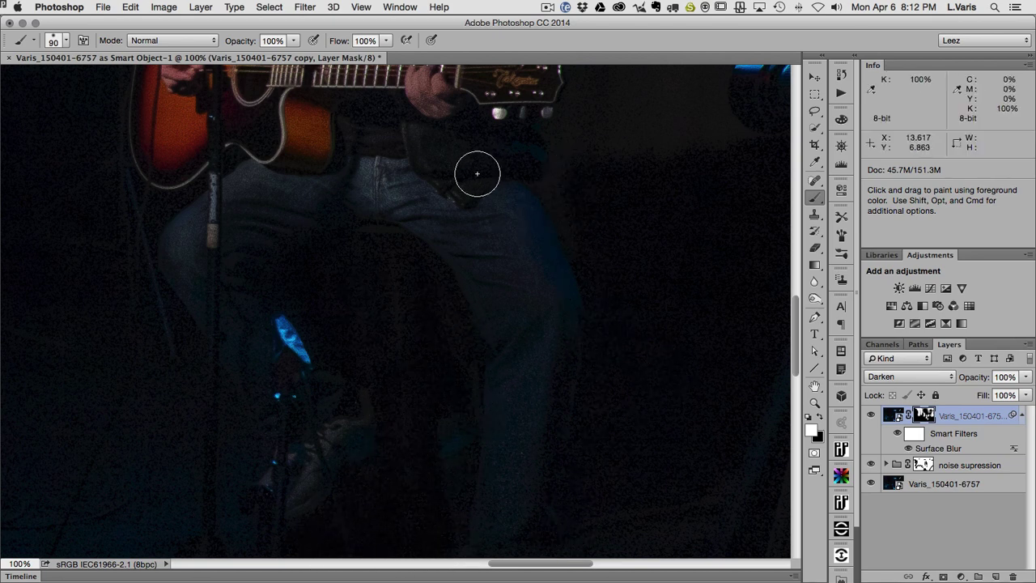
# Paint the mask white over the guitar's dark areas and the shadows beside it, using a size 15 brush at 100% opacity
pyautogui.scroll(5, 493, 158)
pyautogui.hscroll(-4, 494, 158)
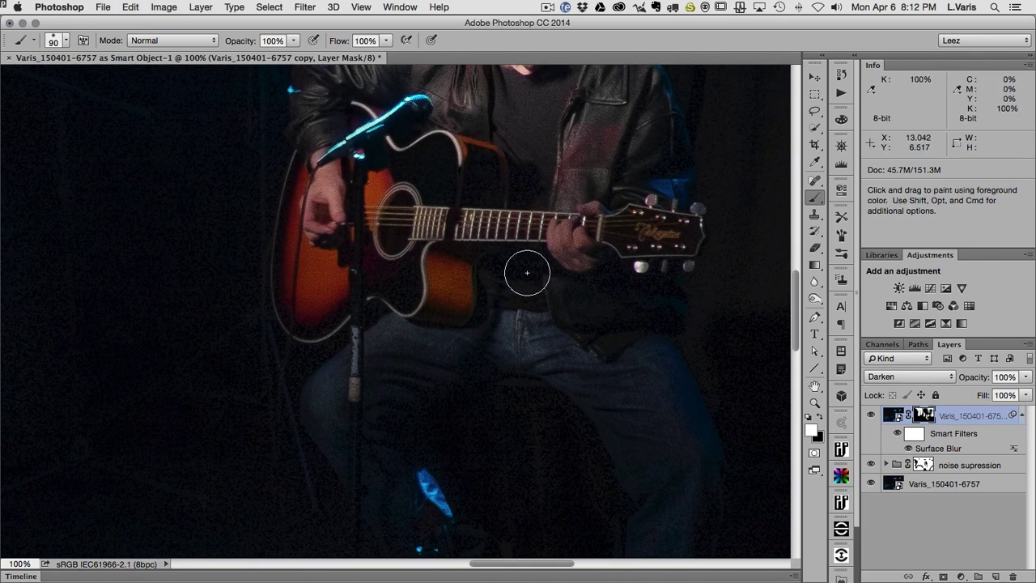
pyautogui.press('super+space')
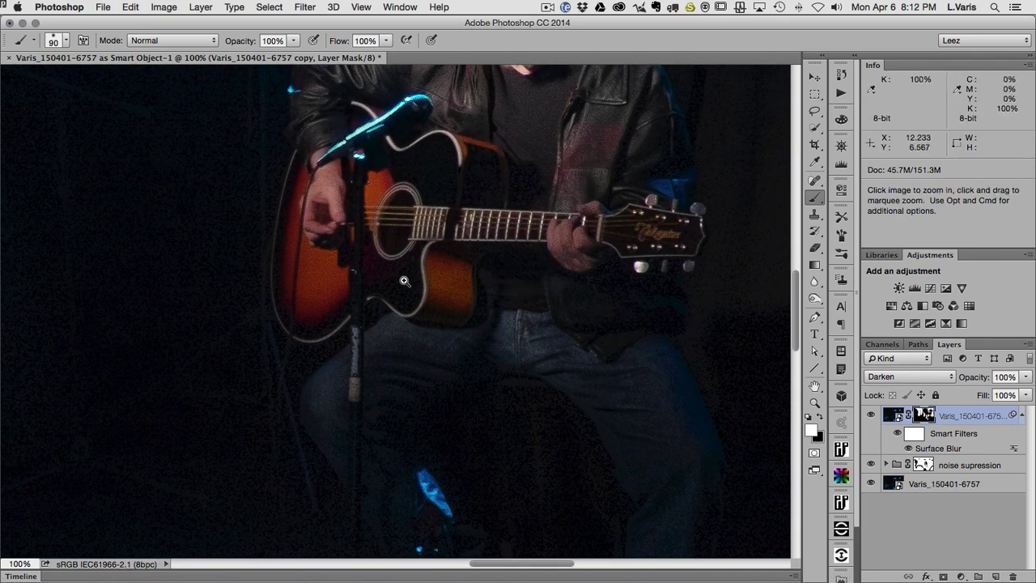
pyautogui.click(402, 283)
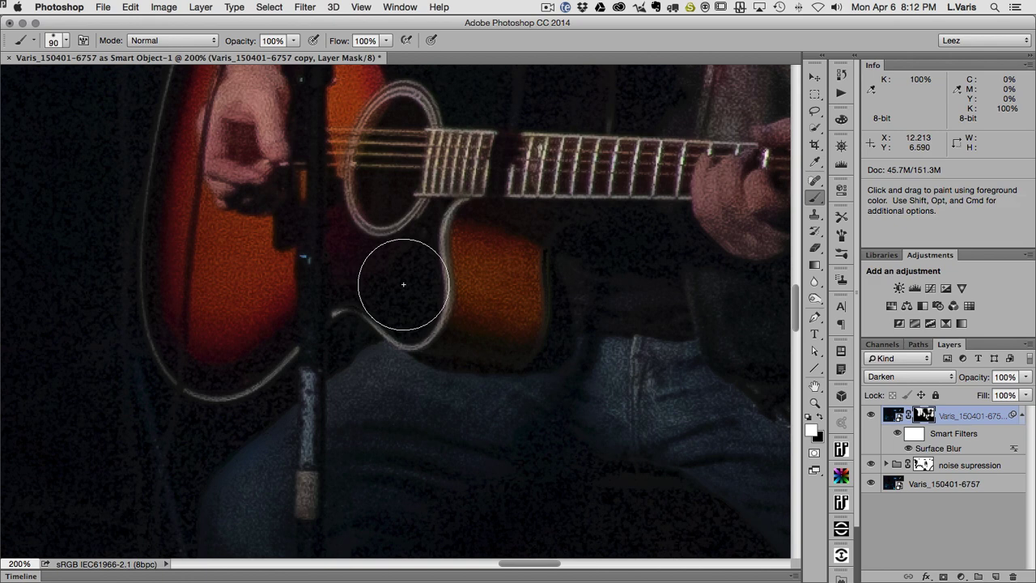
pyautogui.press('[')
pyautogui.press('[')
pyautogui.press('[')
pyautogui.press('[')
pyautogui.press('[')
pyautogui.press('[')
pyautogui.press('[')
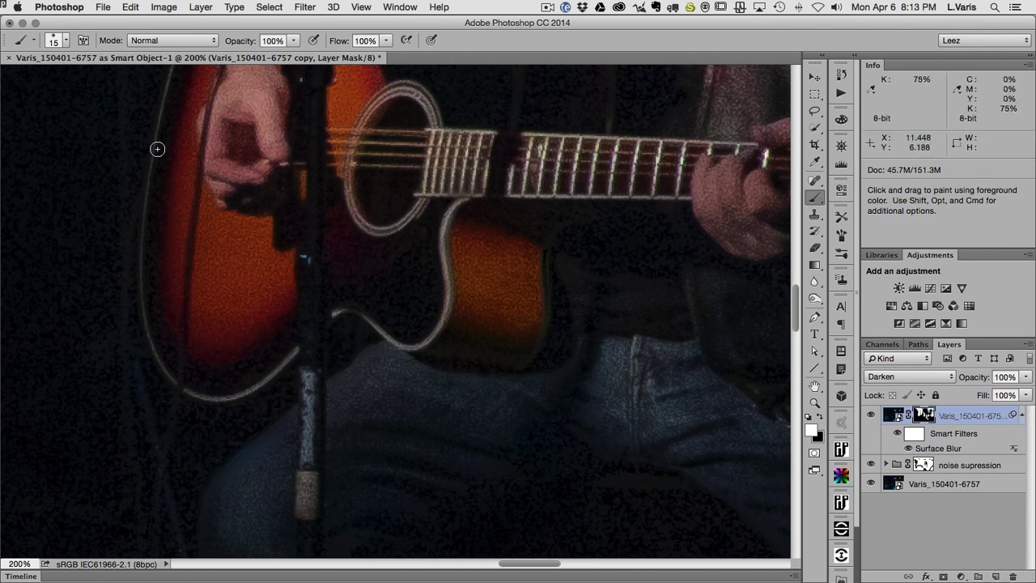
pyautogui.scroll(5, 415, 146)
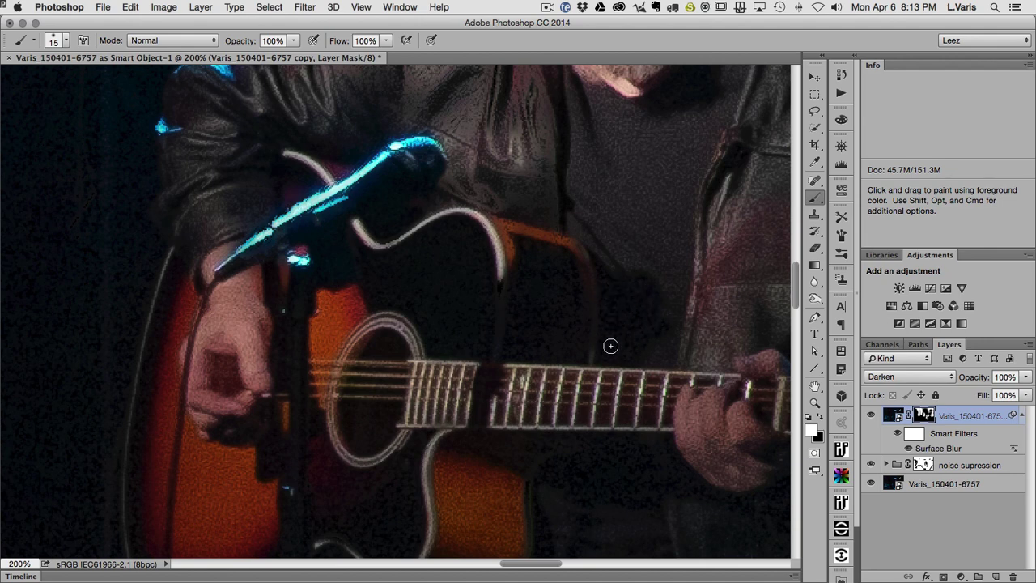
# Display the Surface Blur copy's mask alone, fill the gaps in the three white patches above the fretboard, and return to the image view
pyautogui.keyDown('alt'); pyautogui.click(925, 415); pyautogui.keyUp('alt')
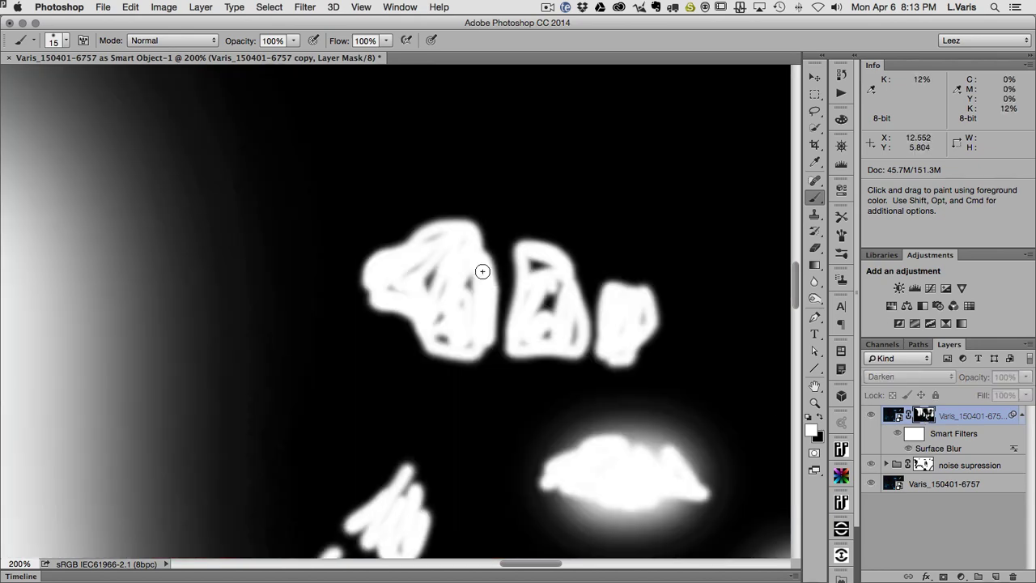
pyautogui.moveTo(443, 237); pyautogui.dragTo(414, 261)
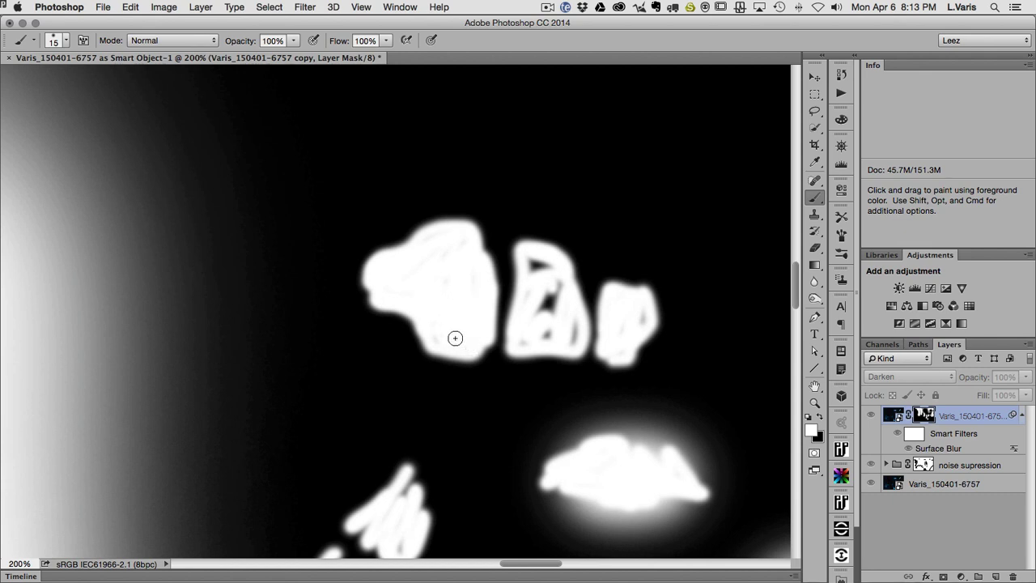
pyautogui.moveTo(550, 277); pyautogui.dragTo(533, 281)
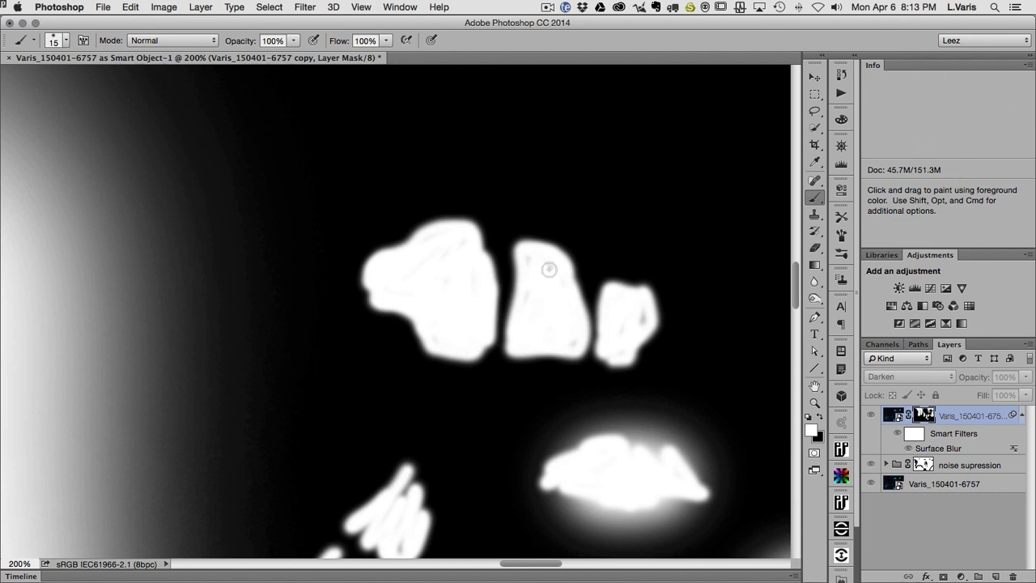
pyautogui.moveTo(629, 308); pyautogui.dragTo(639, 329)
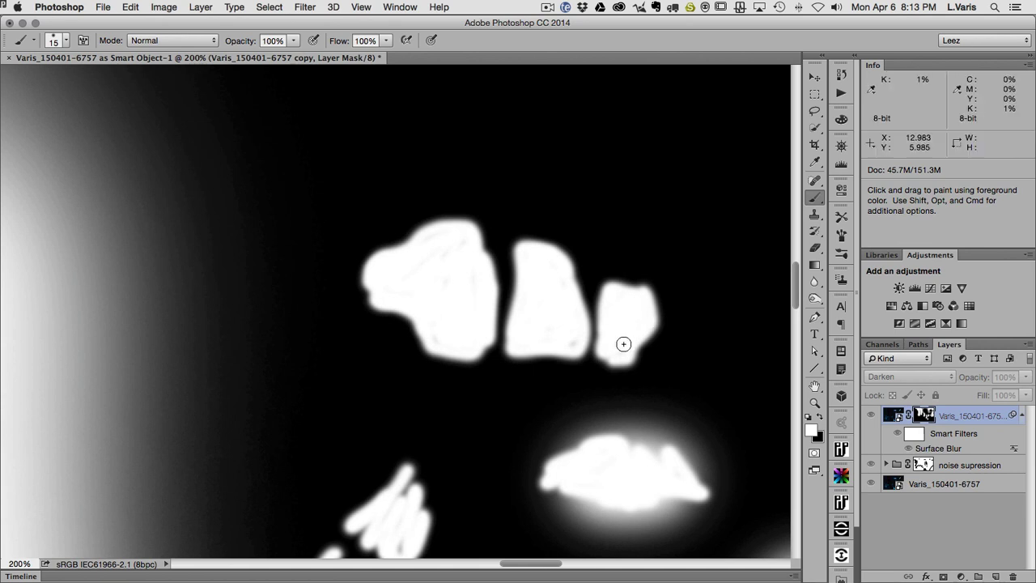
pyautogui.scroll(-5, 401, 486)
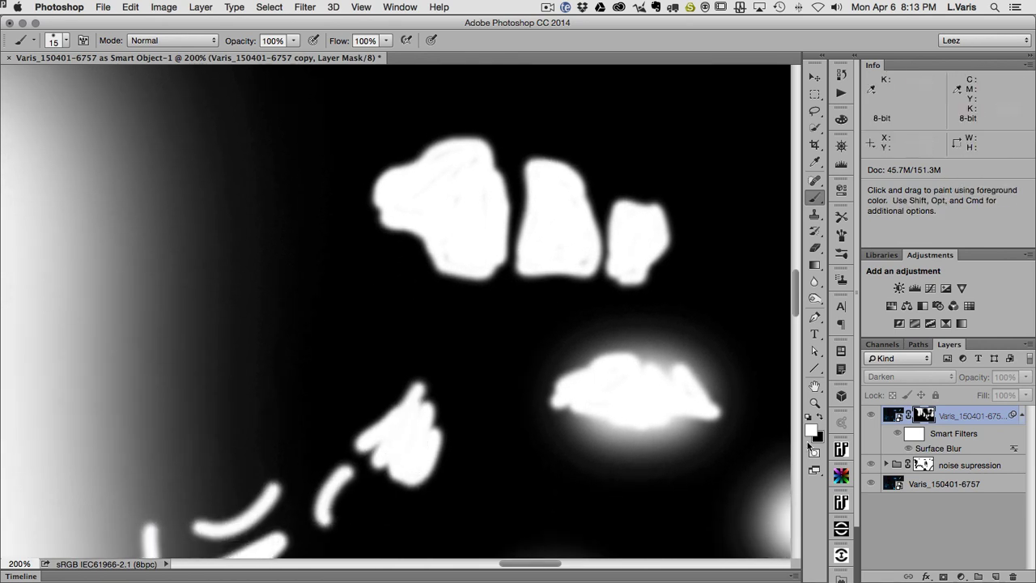
pyautogui.keyDown('alt'); pyautogui.click(923, 415); pyautogui.keyUp('alt')
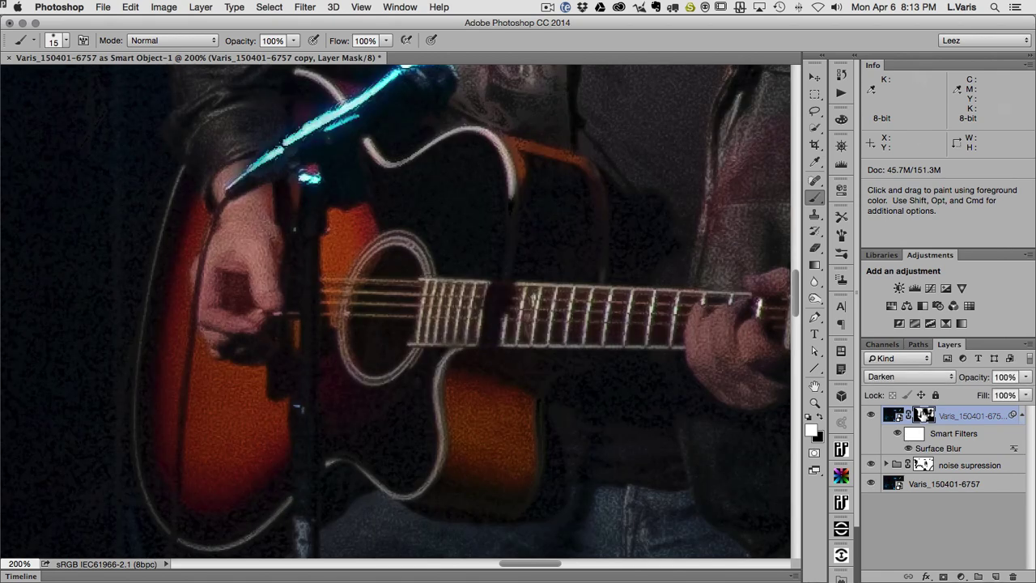
pyautogui.keyDown('alt'); pyautogui.click(923, 415); pyautogui.keyUp('alt')
pyautogui.keyDown('alt'); pyautogui.click(924, 414); pyautogui.keyUp('alt')
# Add a Curves adjustment layer above the Surface Blur copy and clip it to that layer
pyautogui.click(894, 414)
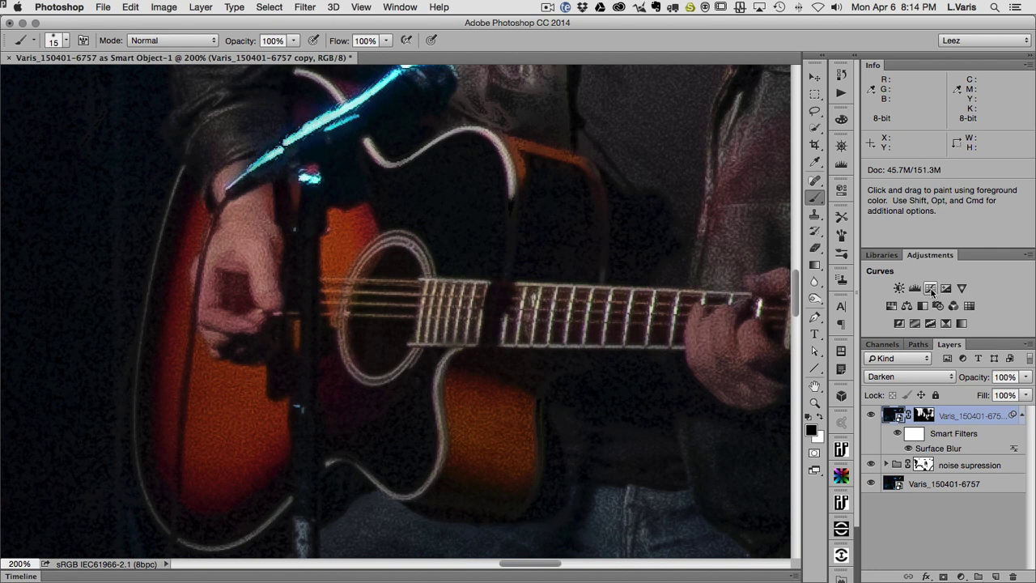
pyautogui.click(931, 290)
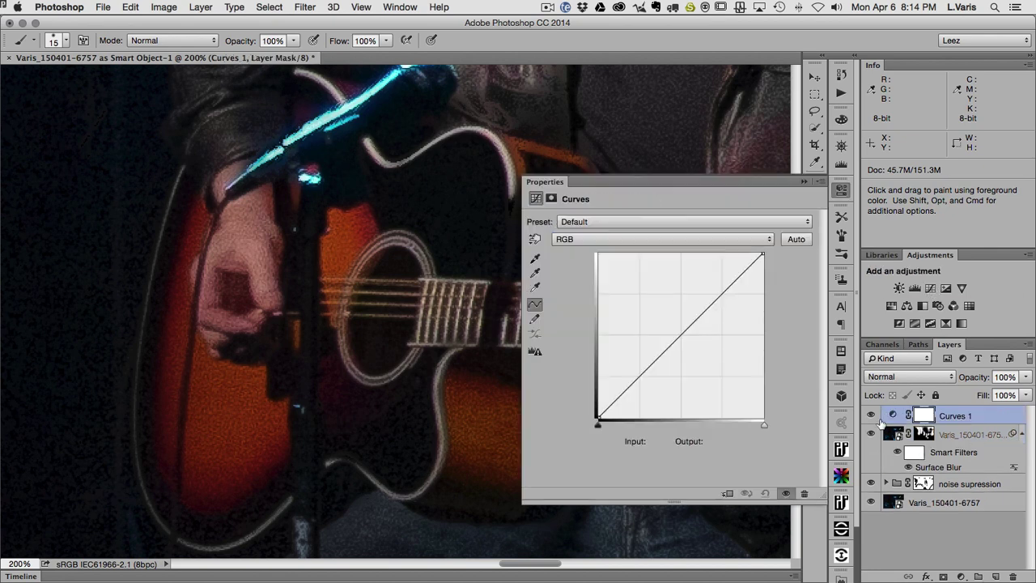
pyautogui.click(728, 494)
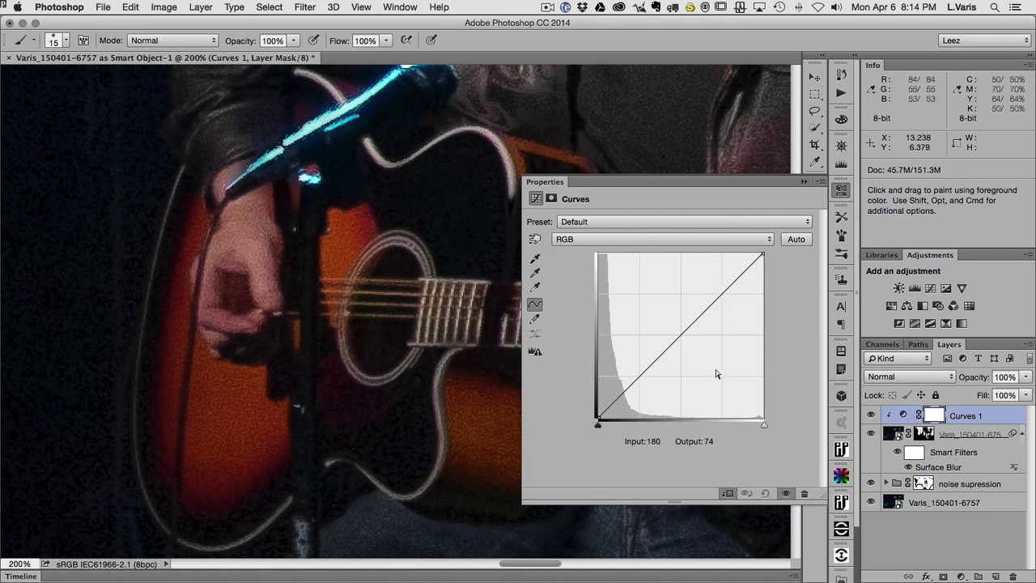
pyautogui.click(894, 436)
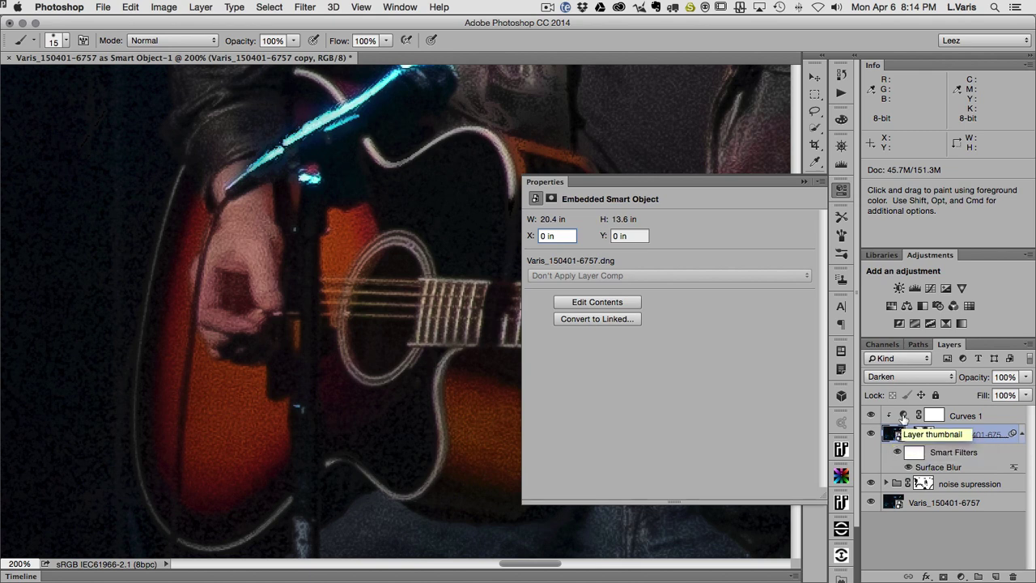
pyautogui.click(905, 415)
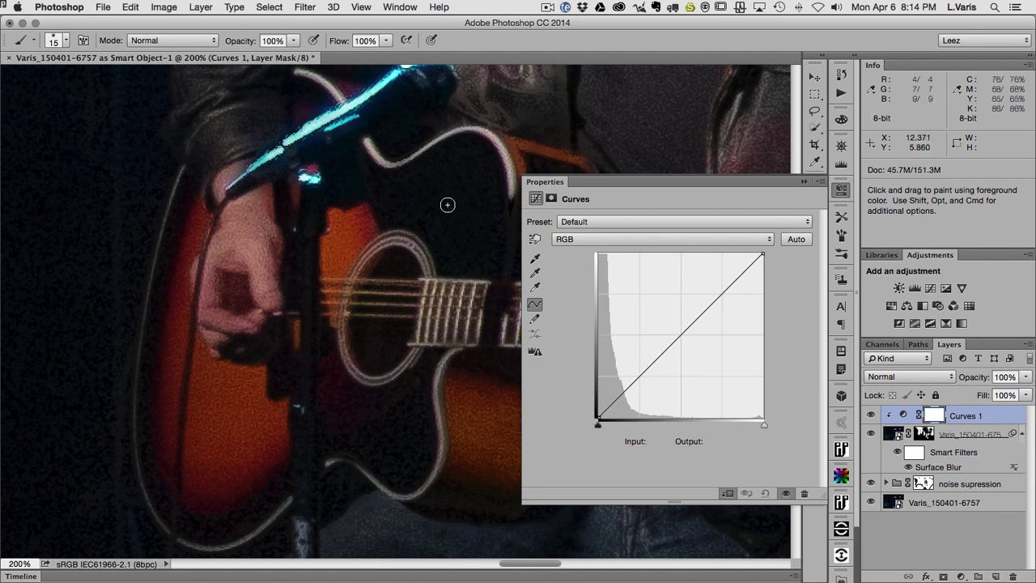
# Darken the clipped Curves layer's shadows with a curve point at Input 43, Output 18
pyautogui.click(622, 395)
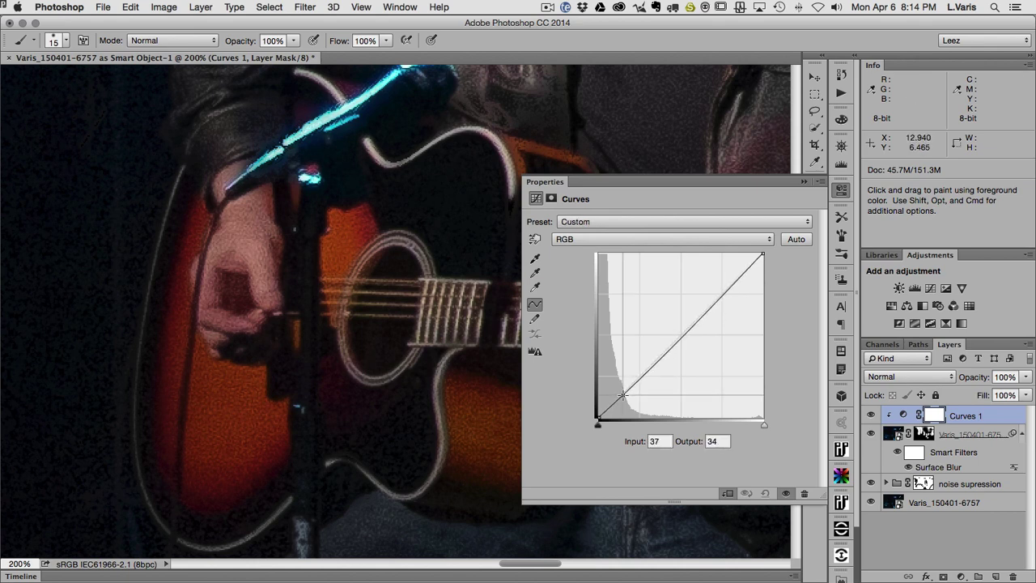
pyautogui.moveTo(621, 394); pyautogui.dragTo(627, 406)
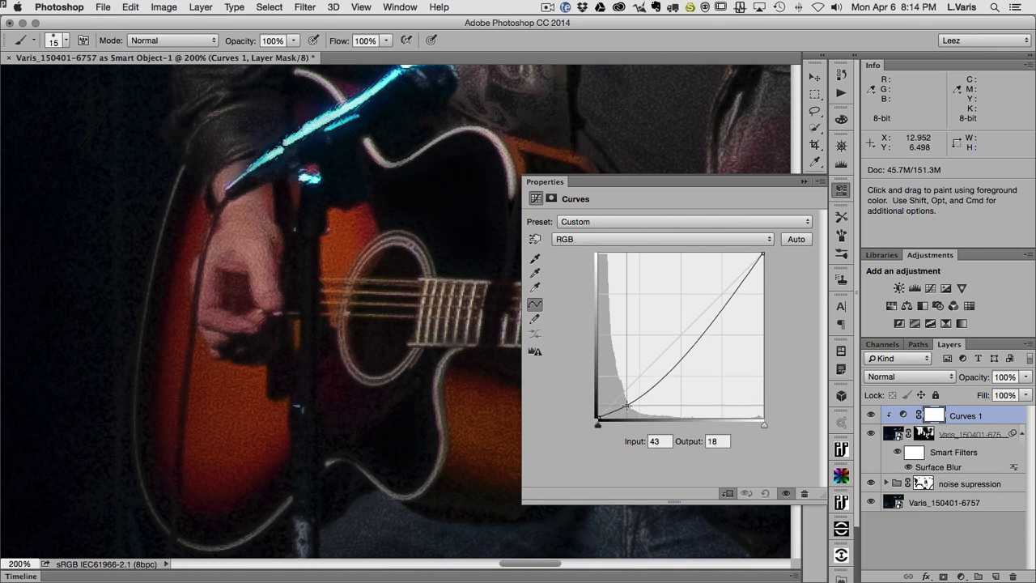
pyautogui.click(841, 190)
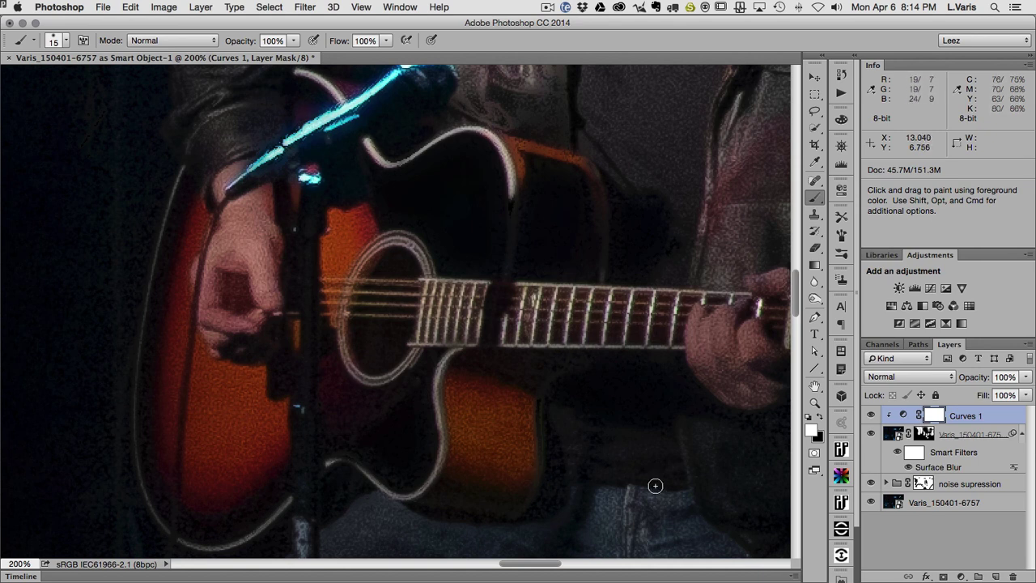
# Examine the noise suppression around the guitarist, camera tripod, stage lights and dark background at lower magnification
pyautogui.press('super+minus')
pyautogui.press('super+minus')
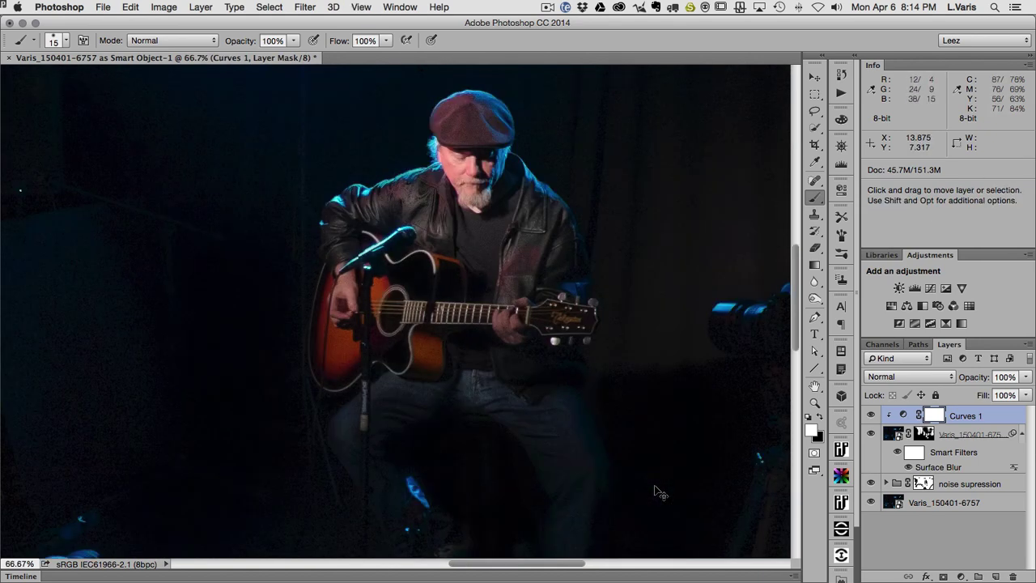
pyautogui.press('space')
pyautogui.moveTo(597, 483); pyautogui.dragTo(656, 234)
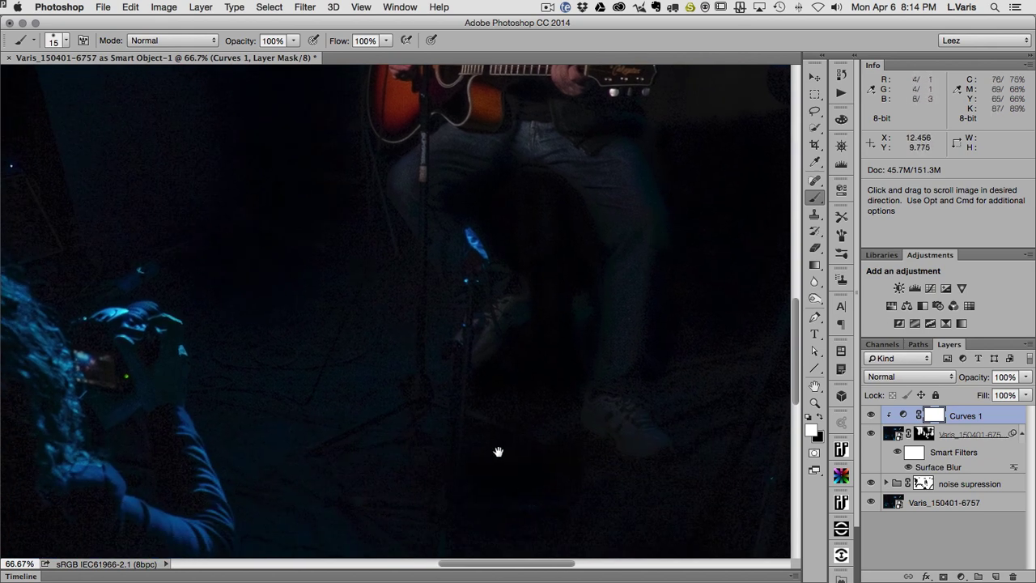
pyautogui.moveTo(497, 450); pyautogui.dragTo(472, 372)
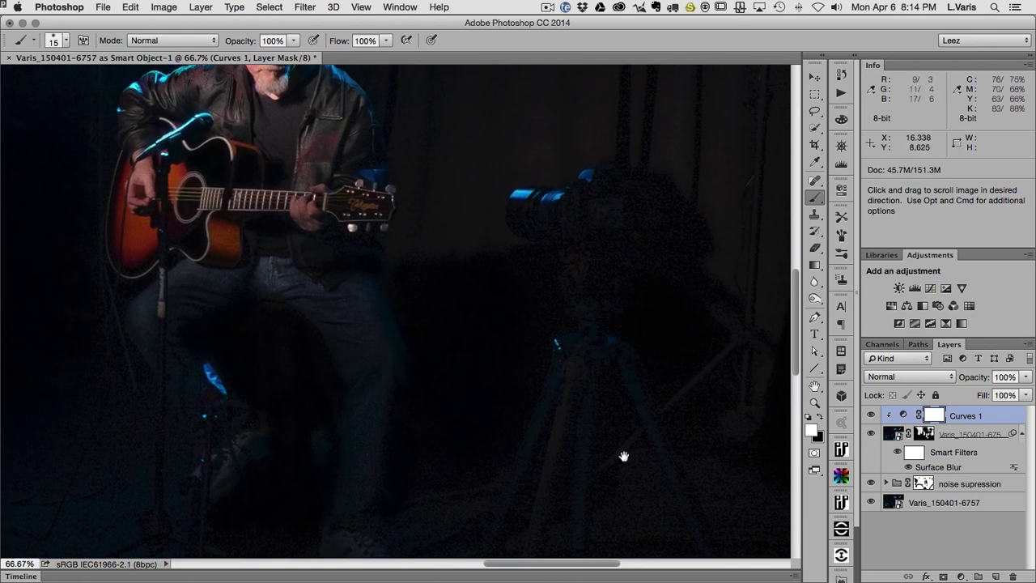
pyautogui.moveTo(623, 455); pyautogui.dragTo(596, 379)
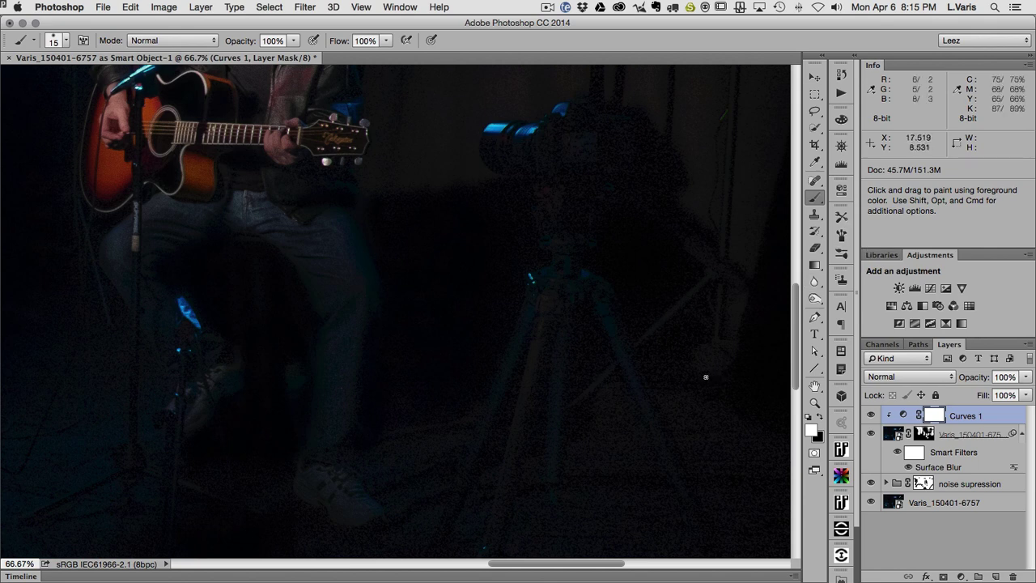
pyautogui.moveTo(596, 374)
pyautogui.mouseDown()
pyautogui.moveTo(640, 375)
pyautogui.moveTo(608, 345)
pyautogui.mouseUp()
pyautogui.press('space')
pyautogui.moveTo(612, 524)
pyautogui.mouseDown()
pyautogui.moveTo(550, 414)
pyautogui.moveTo(636, 361)
pyautogui.moveTo(688, 389)
pyautogui.moveTo(641, 398)
pyautogui.moveTo(645, 425)
pyautogui.mouseUp()
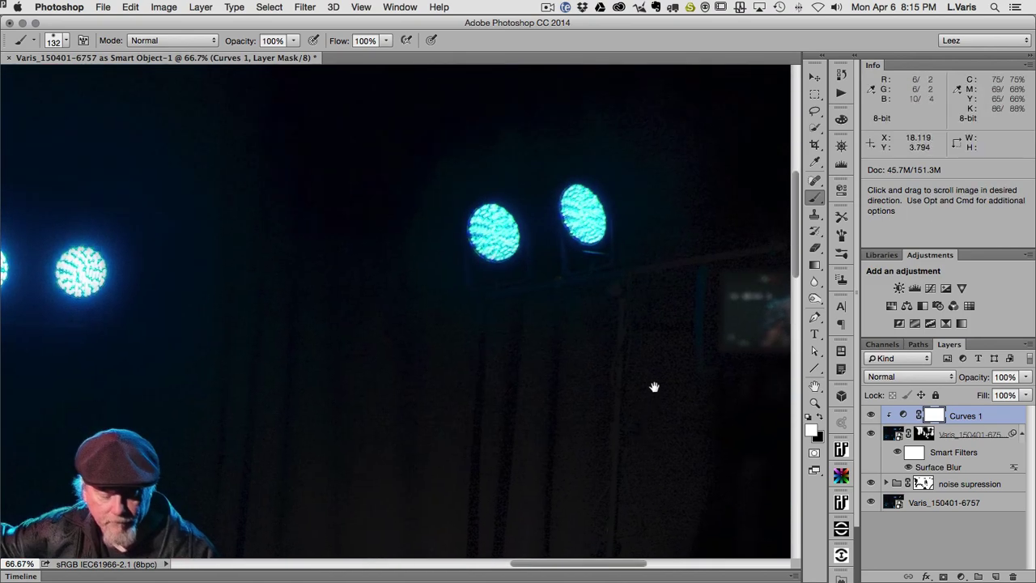
pyautogui.moveTo(359, 354); pyautogui.dragTo(652, 407)
pyautogui.moveTo(435, 392); pyautogui.dragTo(731, 372)
pyautogui.moveTo(424, 362); pyautogui.dragTo(481, 349)
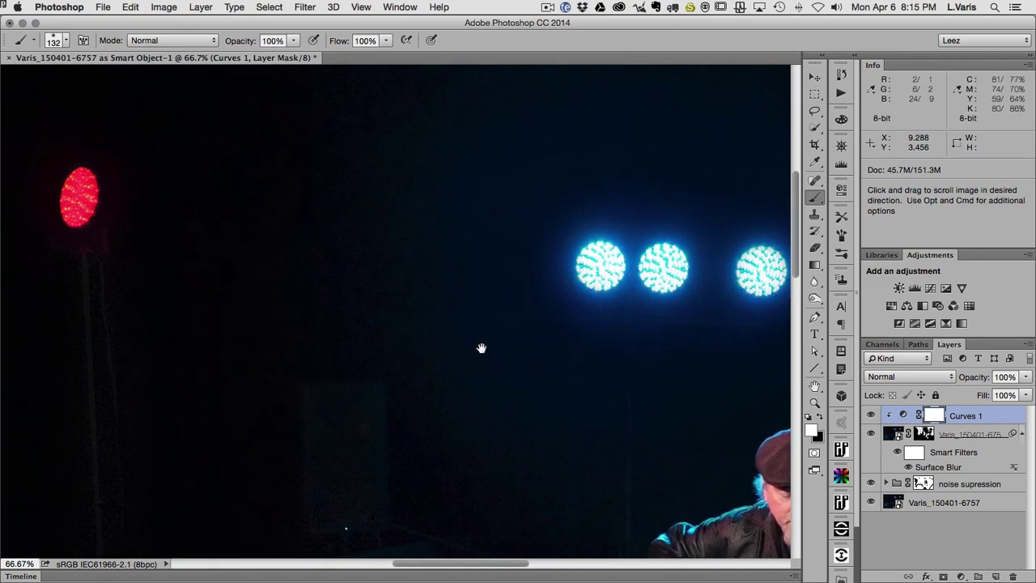
pyautogui.moveTo(427, 379); pyautogui.dragTo(524, 306)
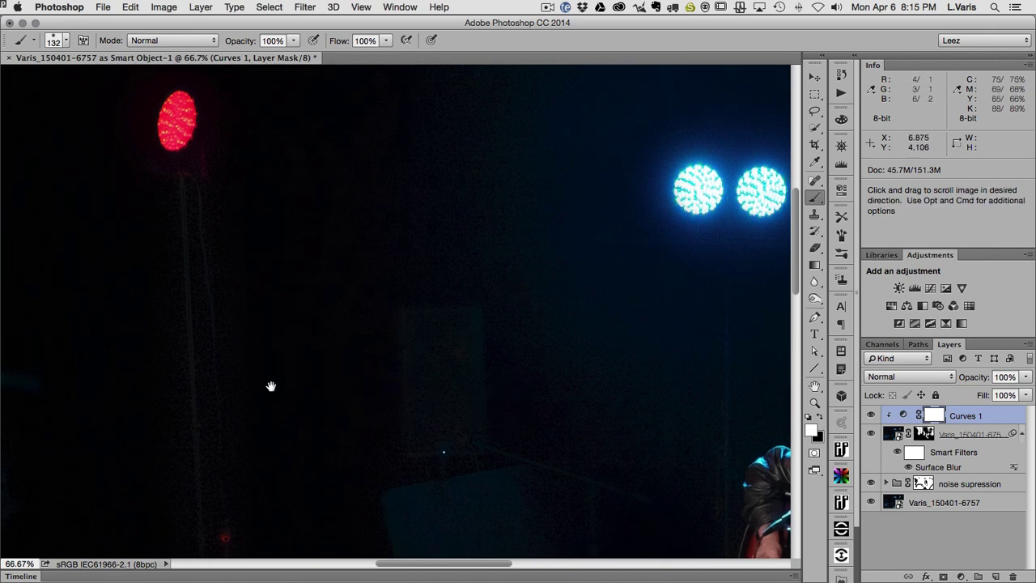
pyautogui.moveTo(270, 386); pyautogui.dragTo(343, 181)
pyautogui.moveTo(349, 393); pyautogui.dragTo(379, 288)
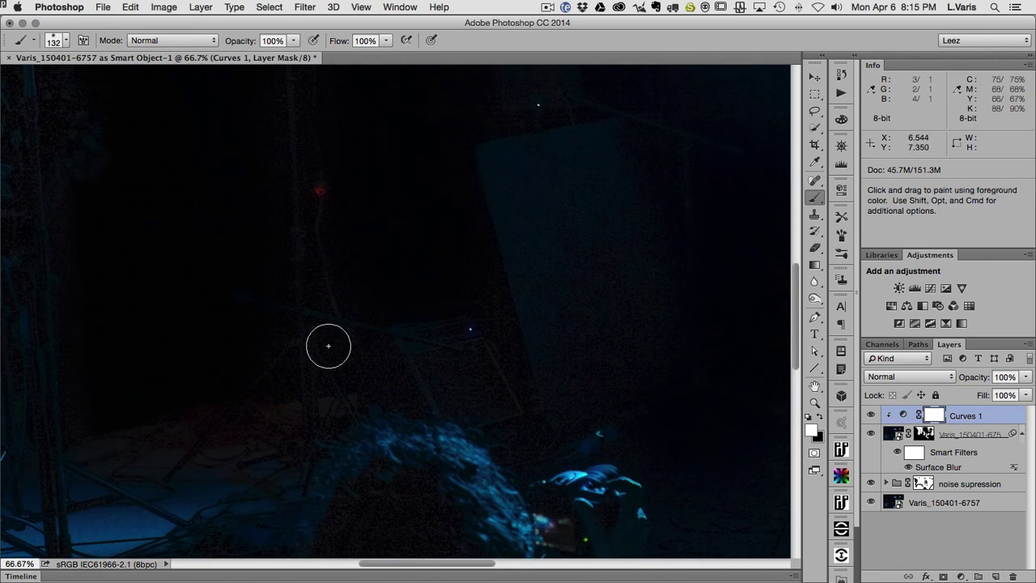
pyautogui.moveTo(217, 271)
pyautogui.mouseDown()
pyautogui.moveTo(253, 284)
pyautogui.moveTo(362, 246)
pyautogui.mouseUp()
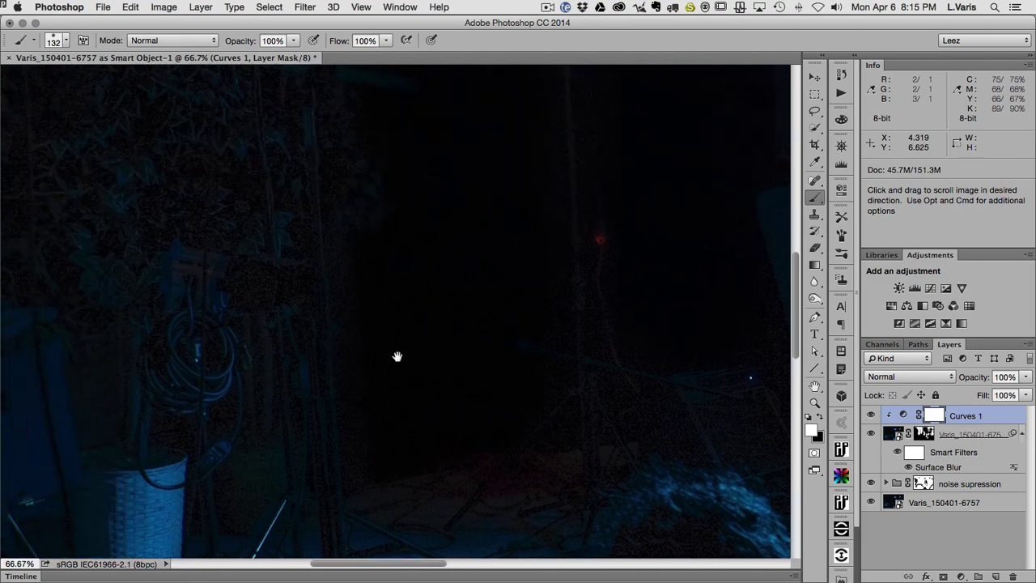
pyautogui.press('super+minus')
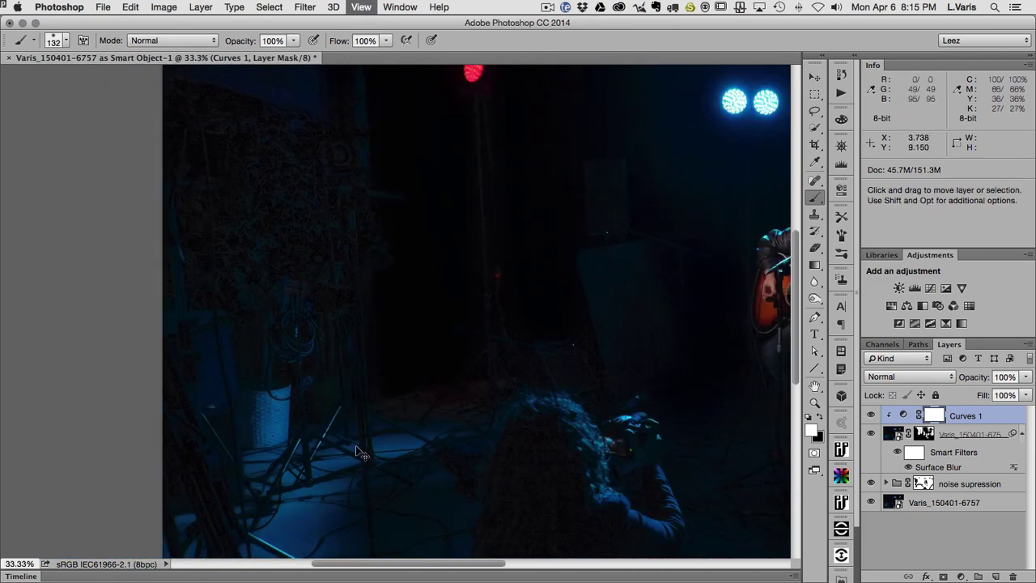
# Examine the noise suppression around the photographer, the floor cables and the full stage scene
pyautogui.press('super+minus')
pyautogui.moveTo(634, 439); pyautogui.dragTo(503, 295)
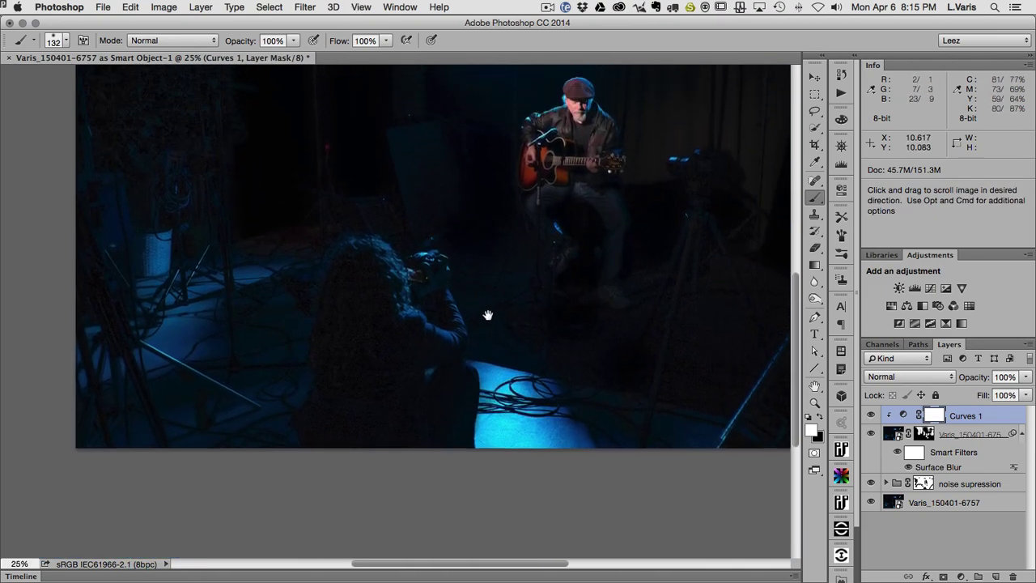
pyautogui.keyDown('super'); pyautogui.click(377, 322); pyautogui.keyUp('super')
pyautogui.keyDown('super'); pyautogui.click(385, 346); pyautogui.keyUp('super')
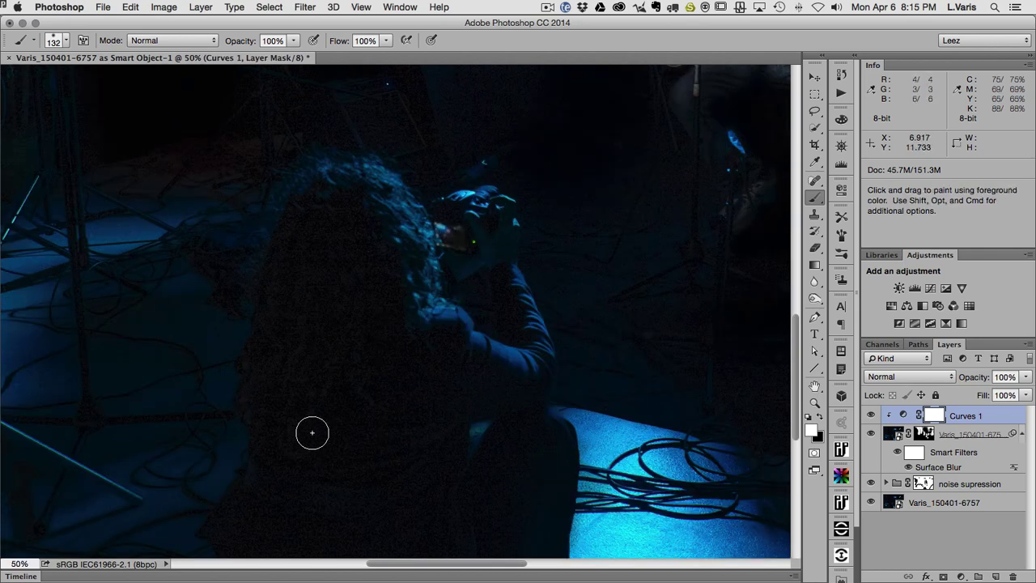
pyautogui.press(']')
pyautogui.press(']')
pyautogui.press(']')
pyautogui.press(']')
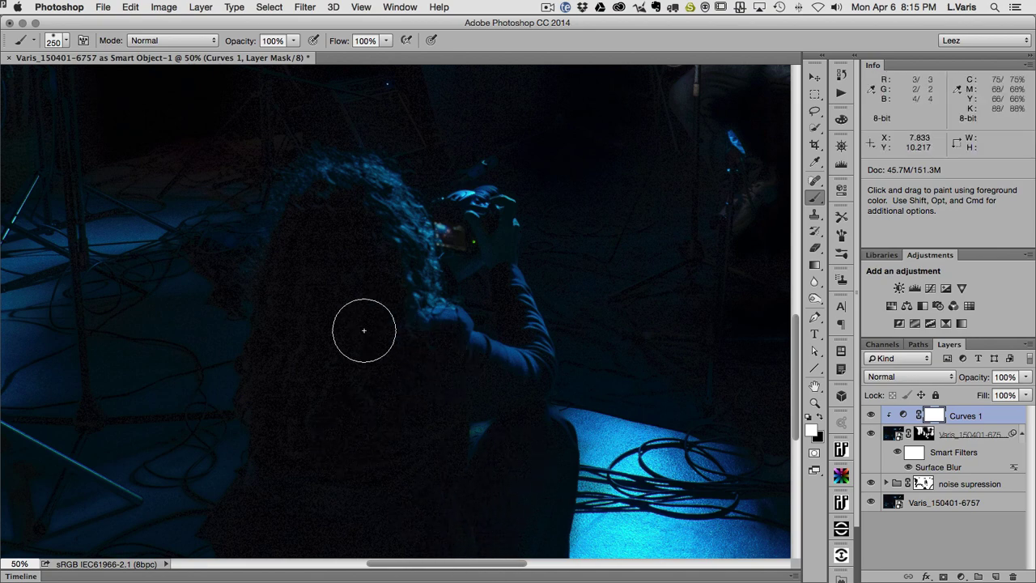
pyautogui.moveTo(340, 499); pyautogui.dragTo(328, 415)
pyautogui.press('super+minus')
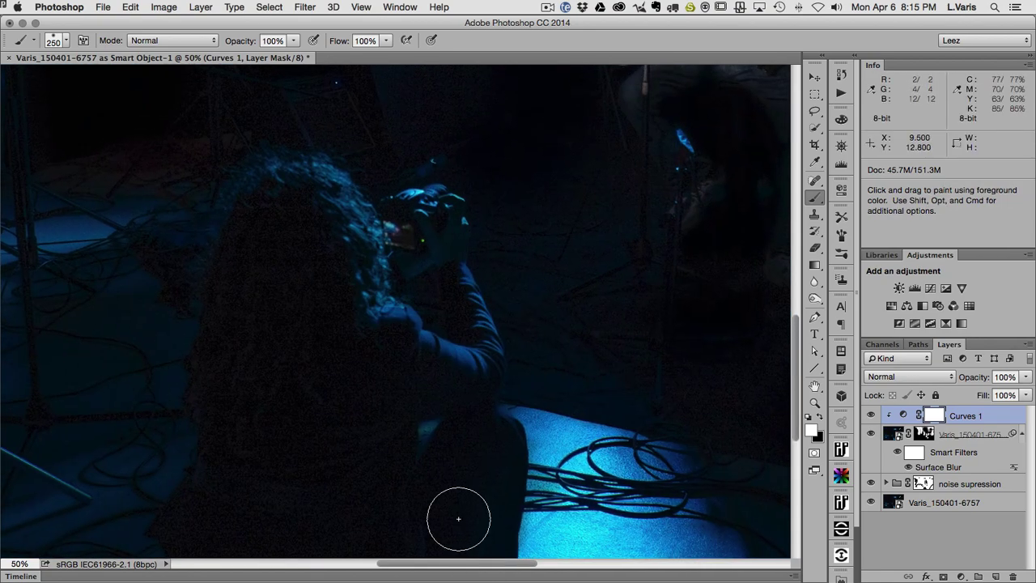
pyautogui.scroll(-1, 458, 525)
pyautogui.moveTo(645, 511); pyautogui.dragTo(532, 539)
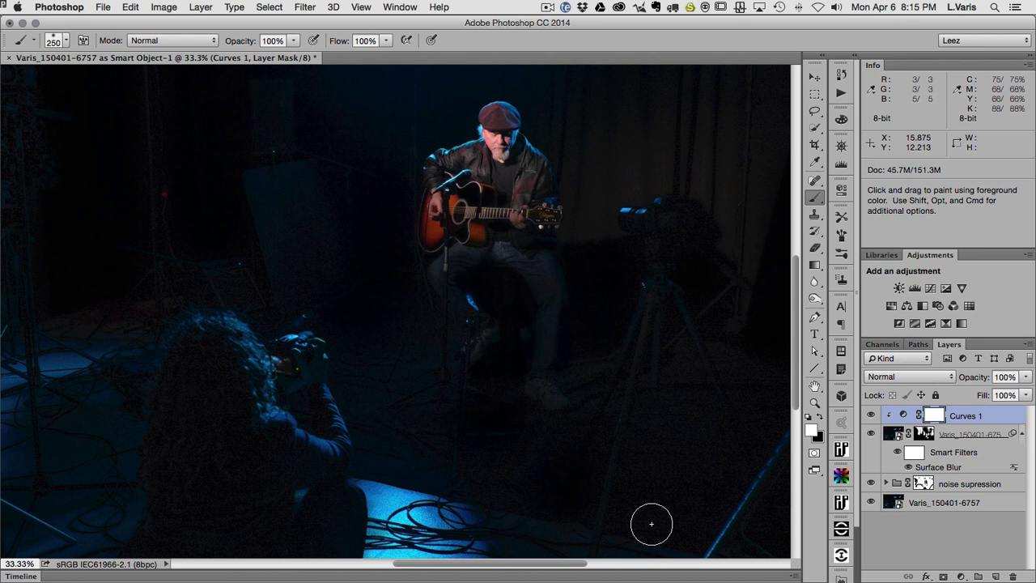
pyautogui.press('super+minus')
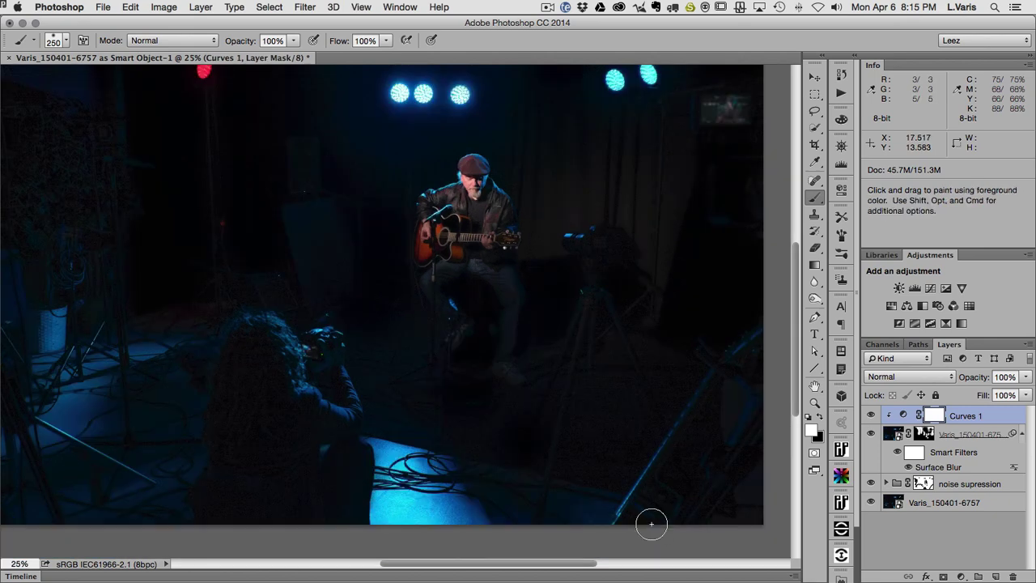
pyautogui.moveTo(539, 418); pyautogui.dragTo(583, 490)
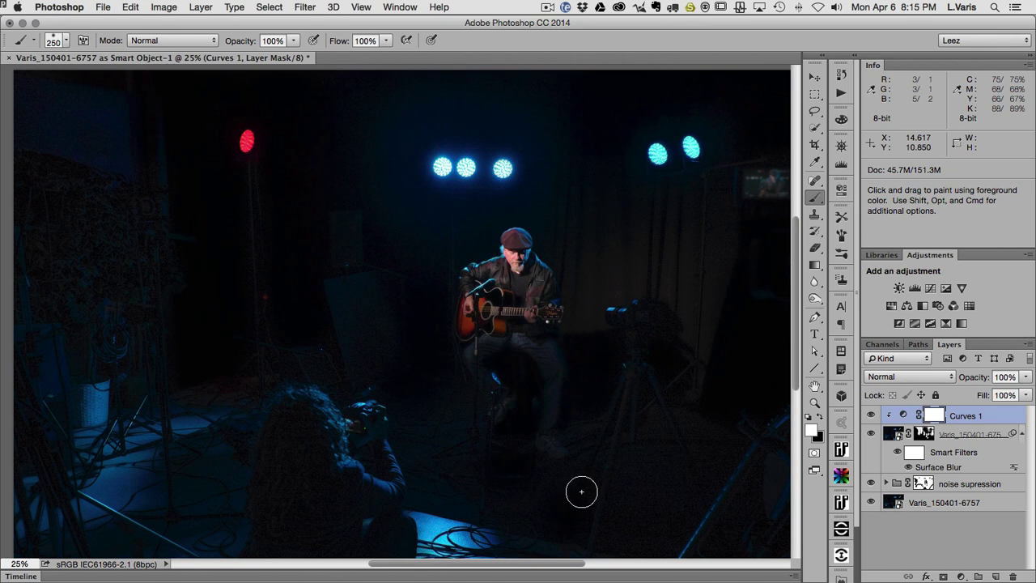
# Inspect the guitarist's face, jacket, guitar and surrounding dark background at 100% magnification
pyautogui.press('super')
pyautogui.press('super+equal')
pyautogui.press('super+equal')
pyautogui.press('super+equal')
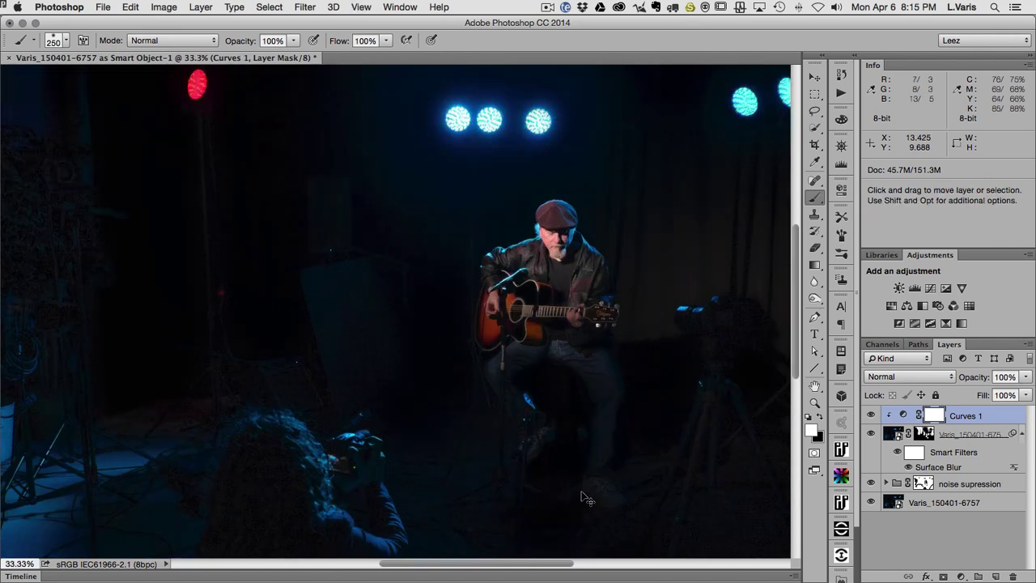
pyautogui.press('space')
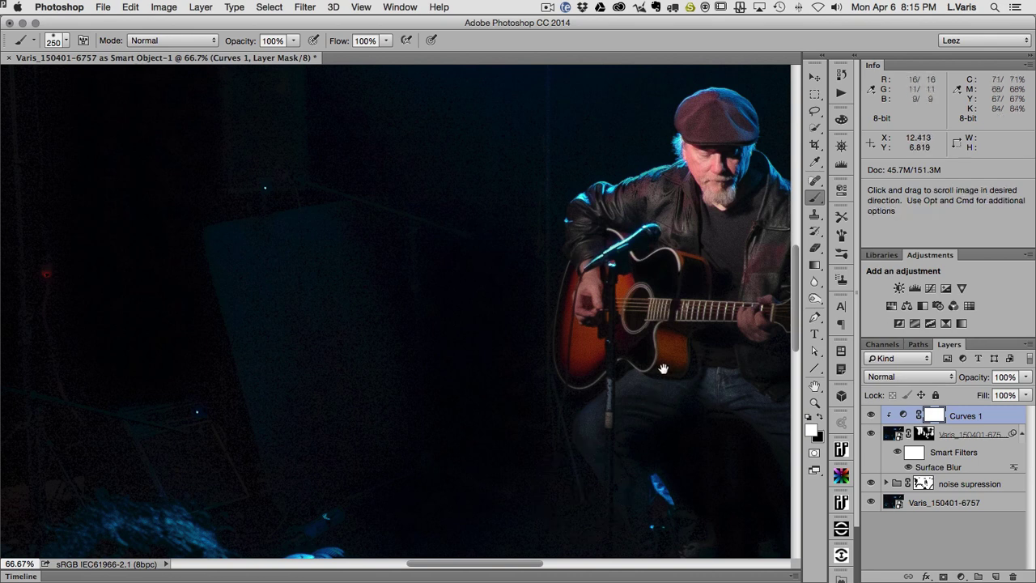
pyautogui.moveTo(663, 369); pyautogui.dragTo(546, 372)
pyautogui.press('super')
pyautogui.press('super+equal')
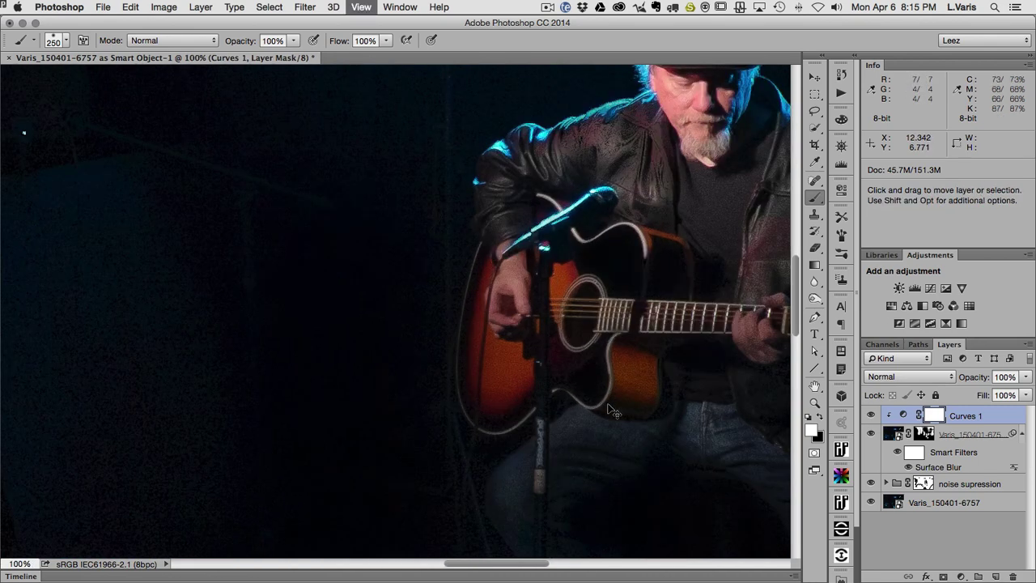
pyautogui.press('space')
pyautogui.moveTo(619, 387); pyautogui.dragTo(548, 481)
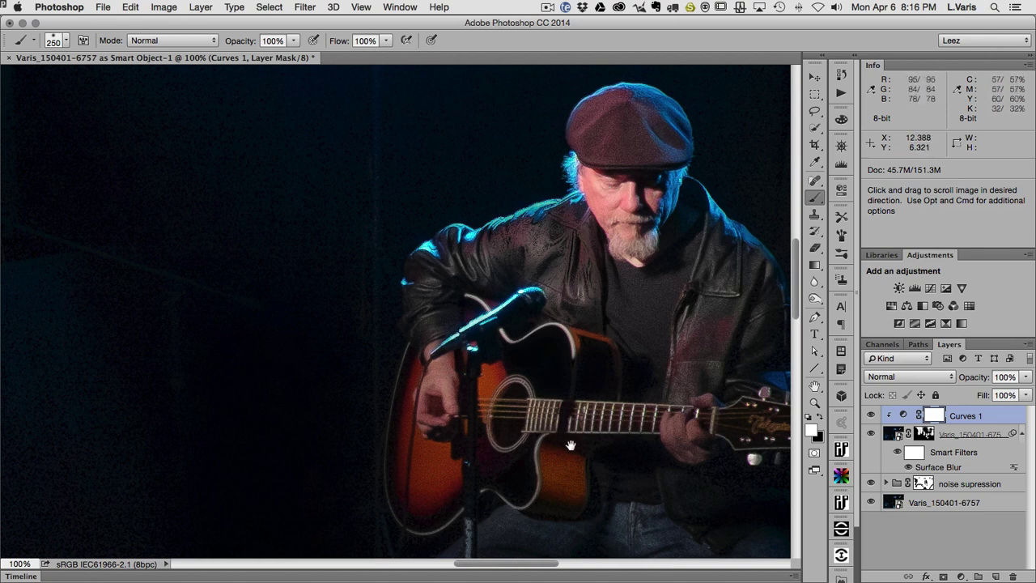
pyautogui.moveTo(572, 469); pyautogui.dragTo(551, 353)
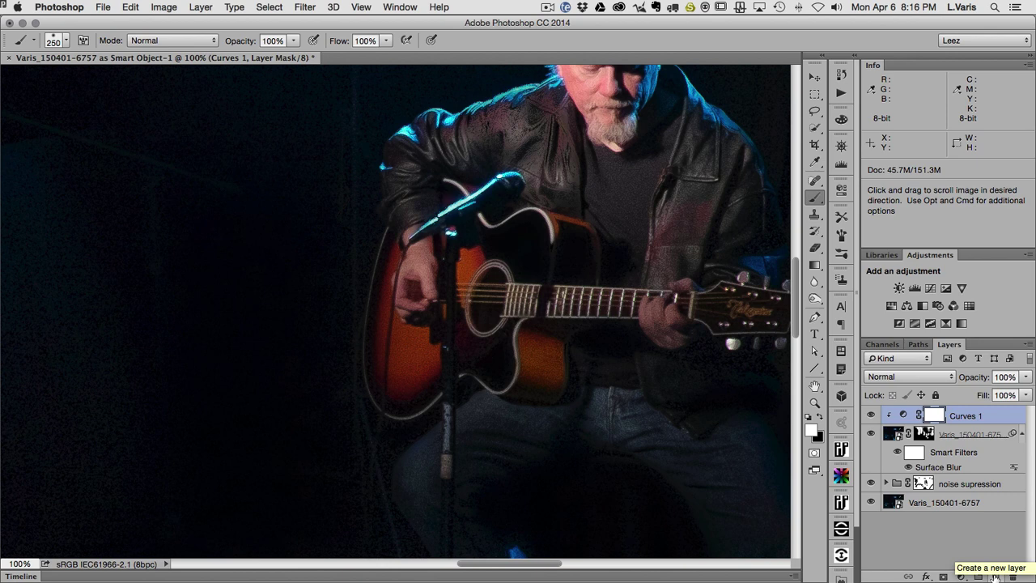
# Create a layer named noise above Curves 1 in Overlay mode, filled with Overlay-neutral 50% gray
pyautogui.keyDown('alt'); pyautogui.click(994, 576); pyautogui.keyUp('alt')
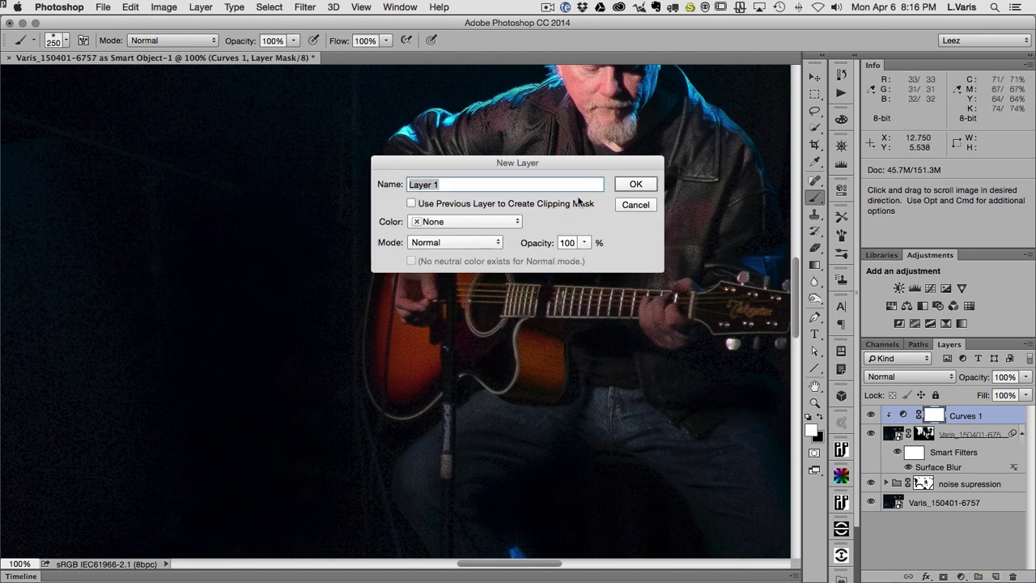
pyautogui.write('noise')
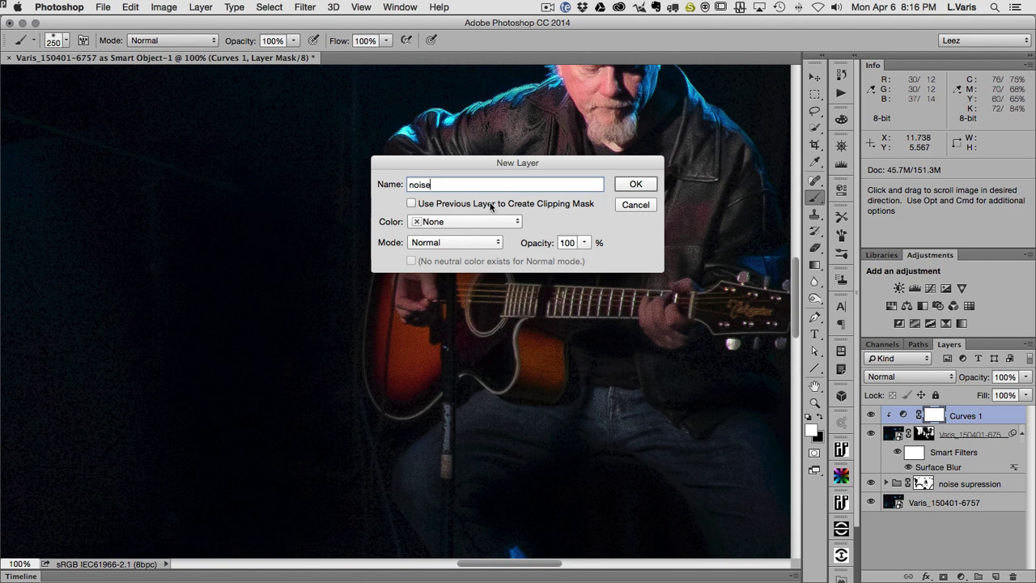
pyautogui.click(467, 243)
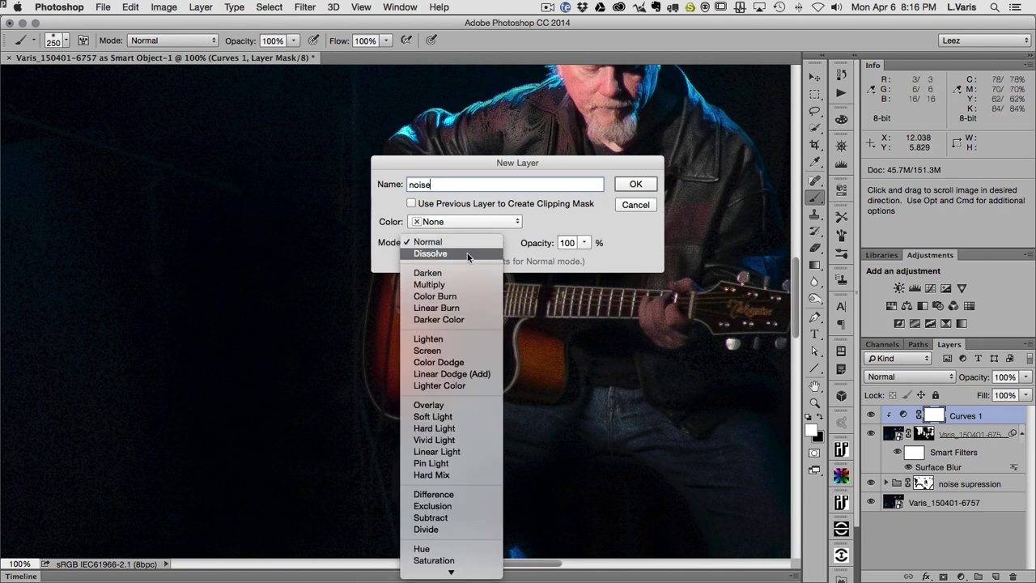
pyautogui.click(450, 406)
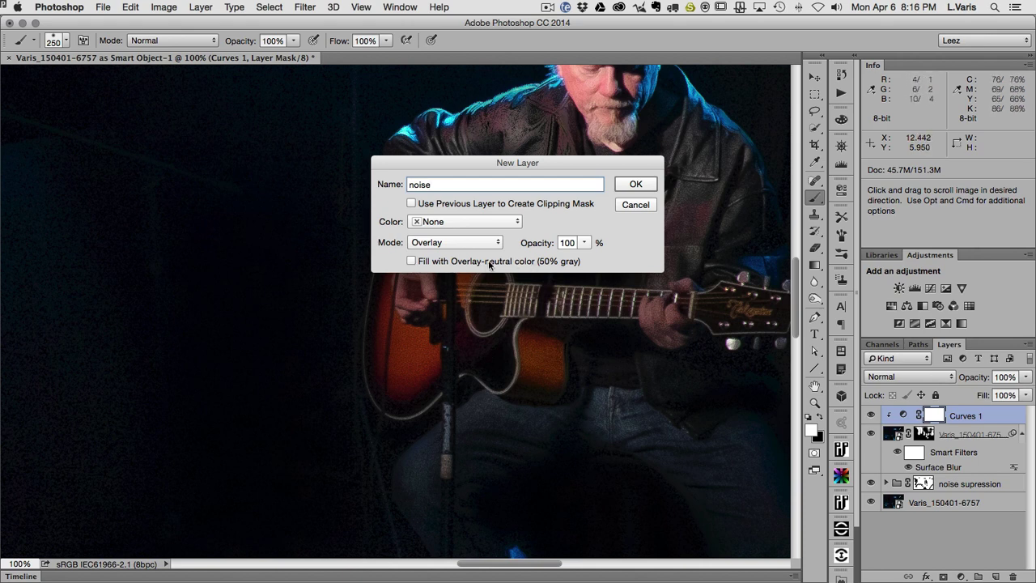
pyautogui.click(411, 262)
pyautogui.click(634, 185)
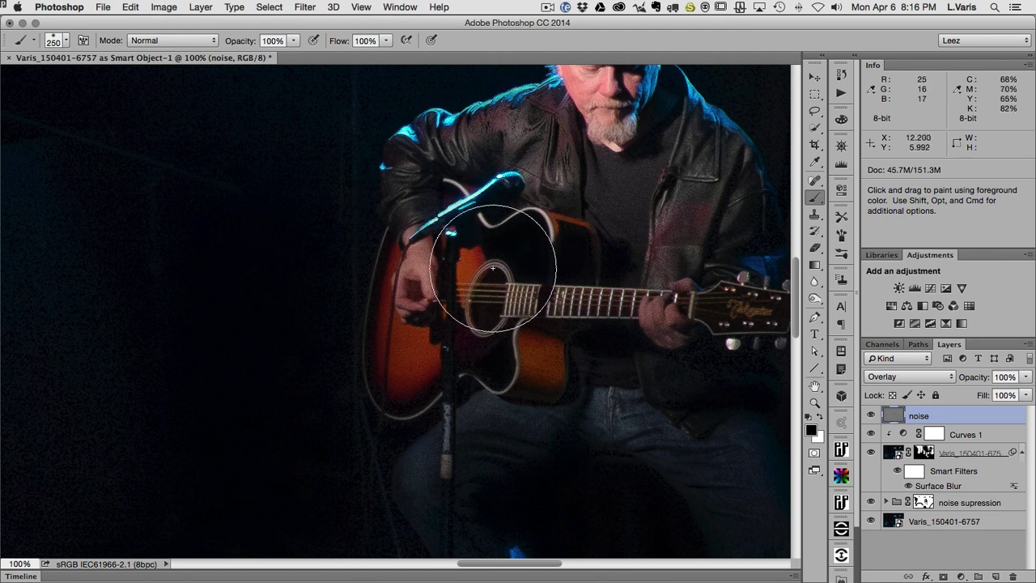
# Apply the Add Noise filter to the noise layer with an amount of 10% and Uniform distribution
pyautogui.scroll(3, 558, 291)
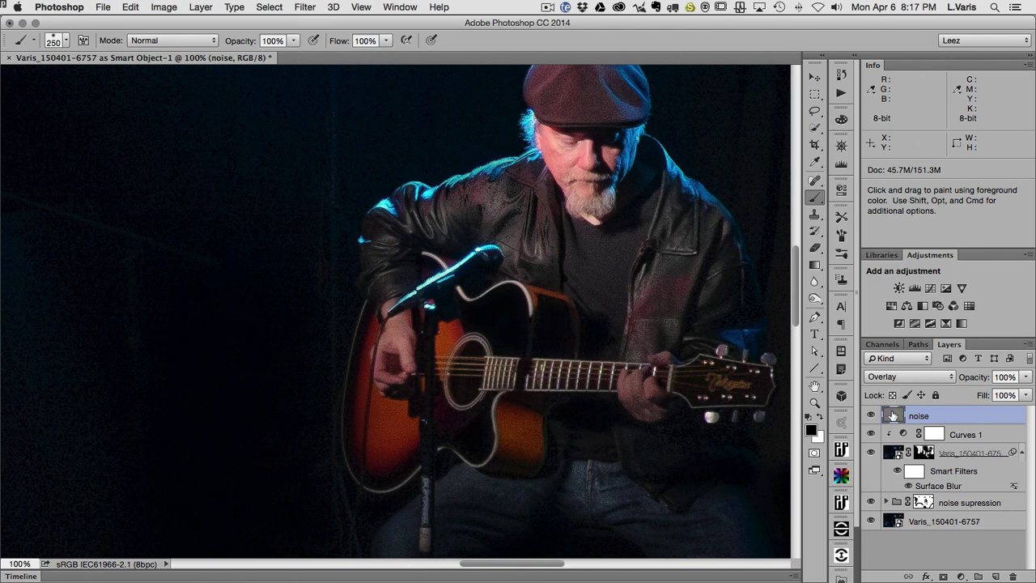
pyautogui.click(305, 9)
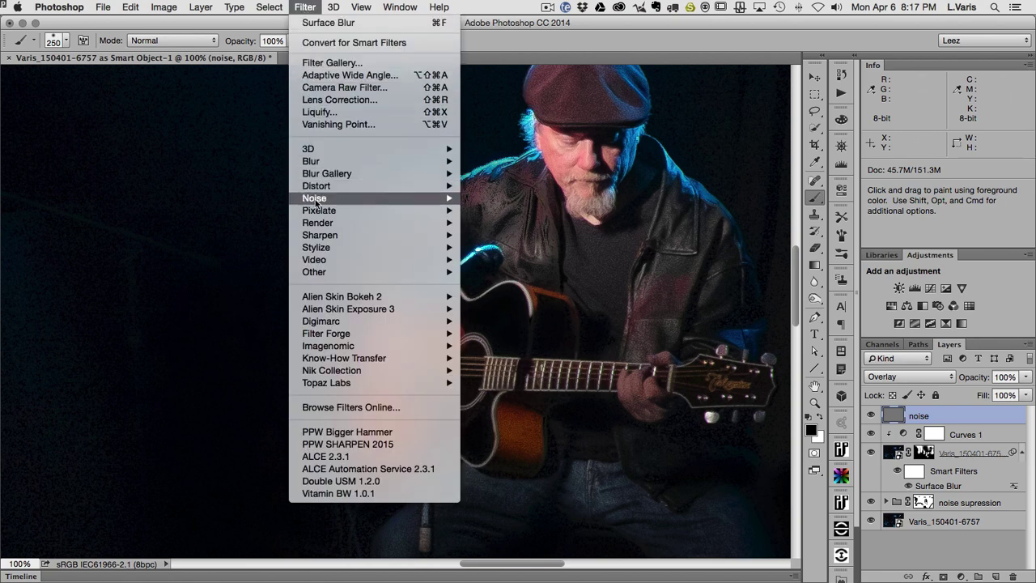
pyautogui.moveTo(392, 202)
pyautogui.click(498, 199)
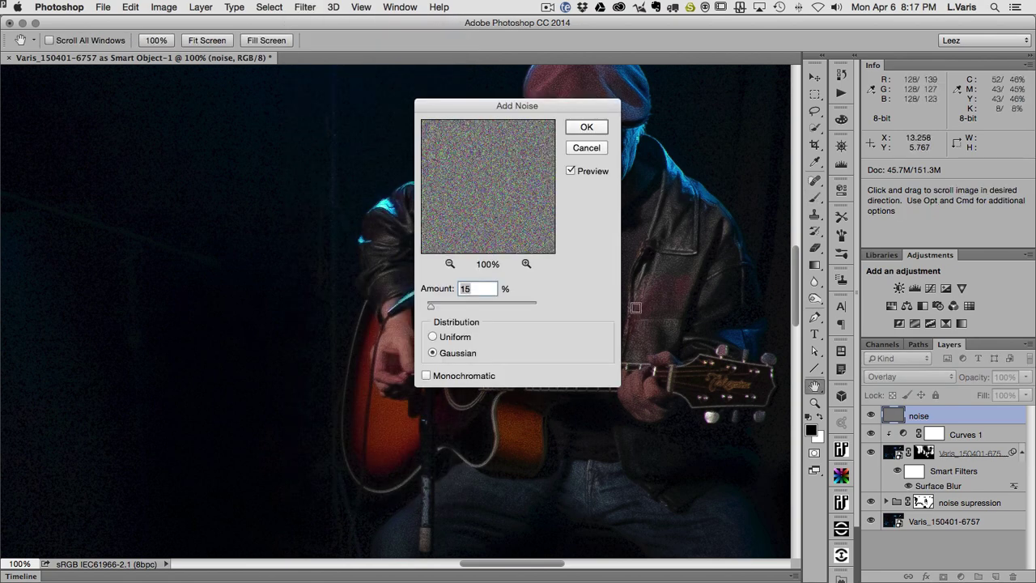
pyautogui.moveTo(499, 110); pyautogui.dragTo(225, 114)
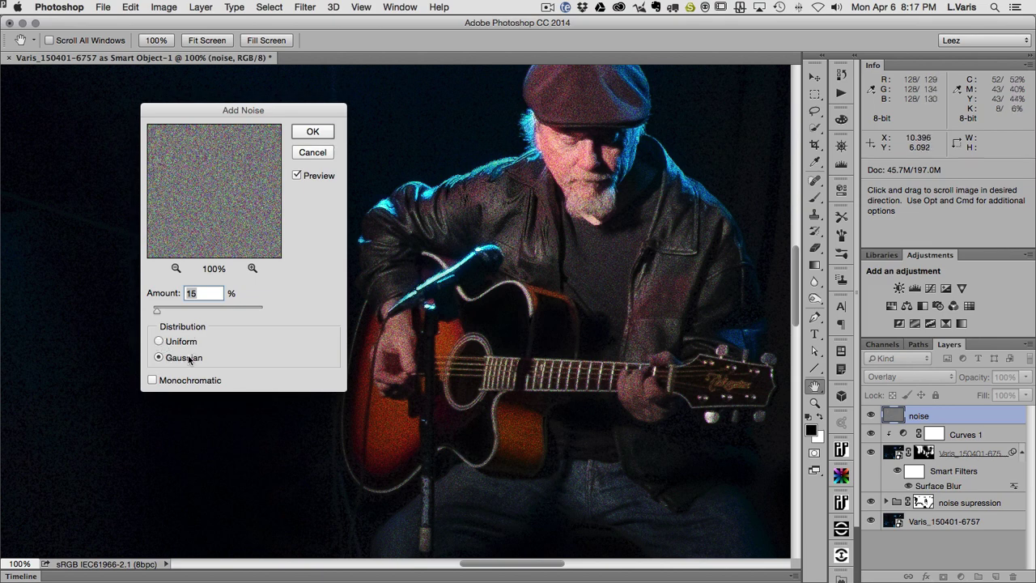
pyautogui.click(158, 342)
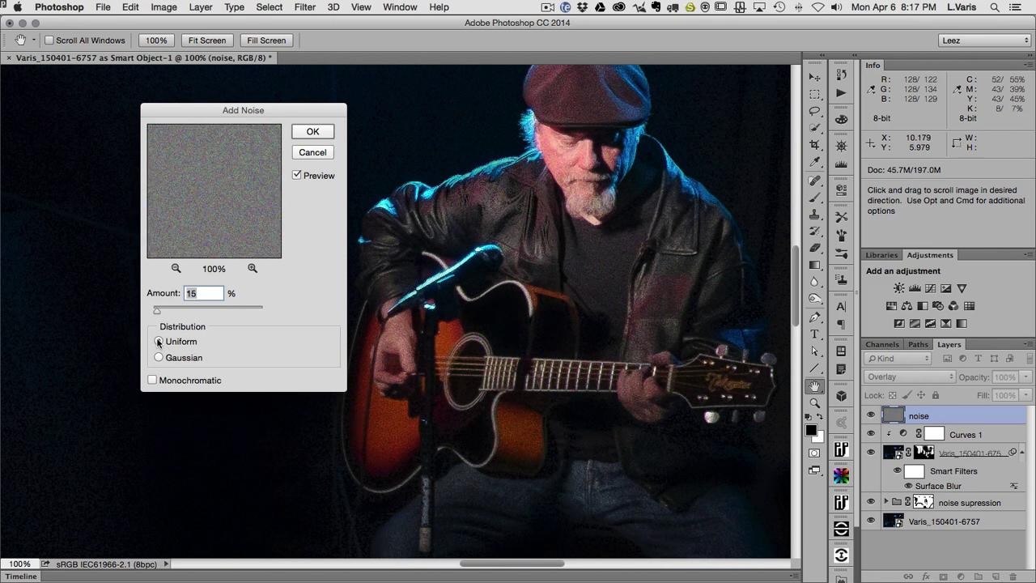
pyautogui.moveTo(157, 314); pyautogui.dragTo(155, 314)
pyautogui.write('1')
pyautogui.moveTo(297, 106); pyautogui.dragTo(725, 159)
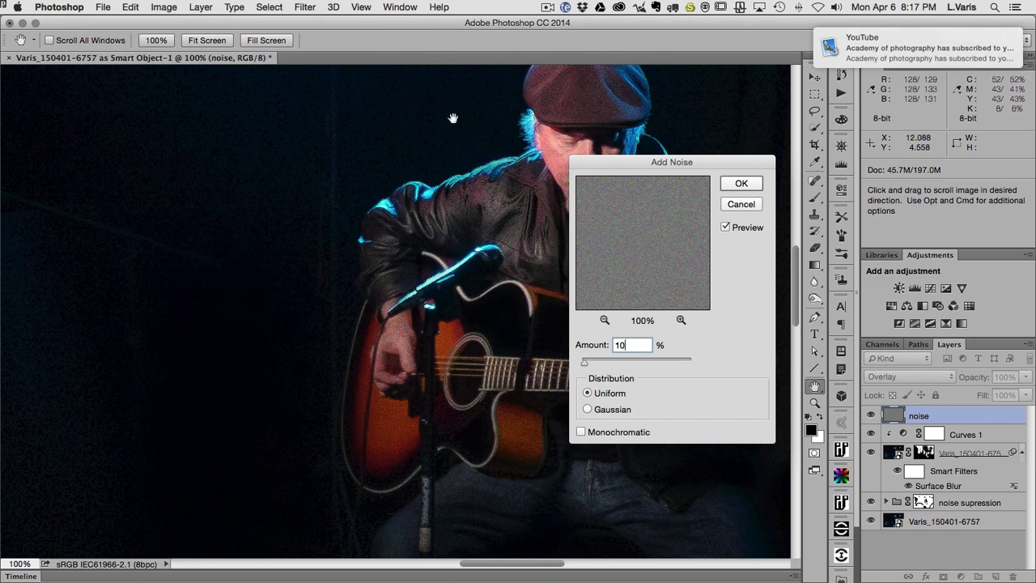
pyautogui.moveTo(453, 119); pyautogui.dragTo(448, 303)
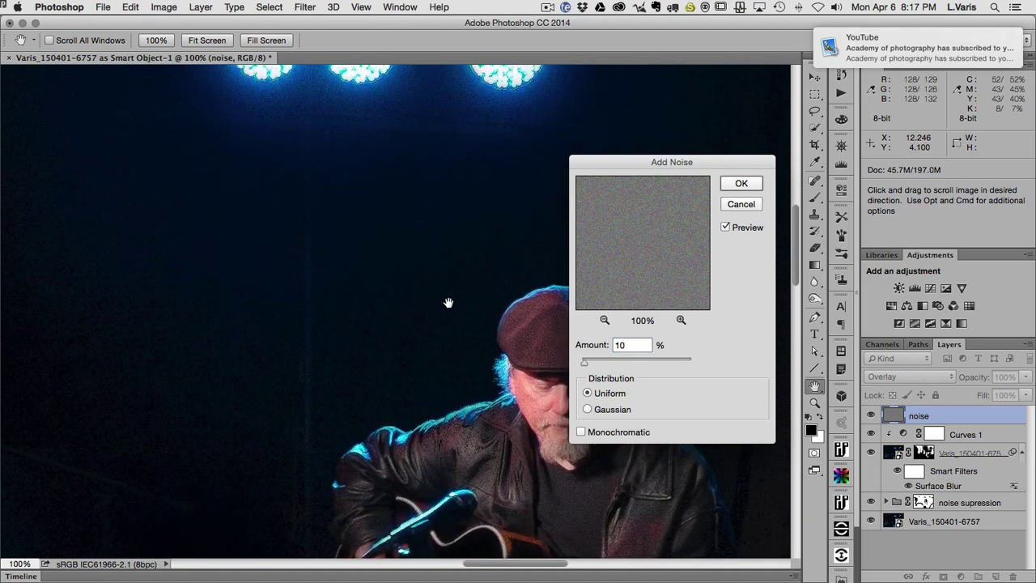
pyautogui.moveTo(420, 197); pyautogui.dragTo(429, 319)
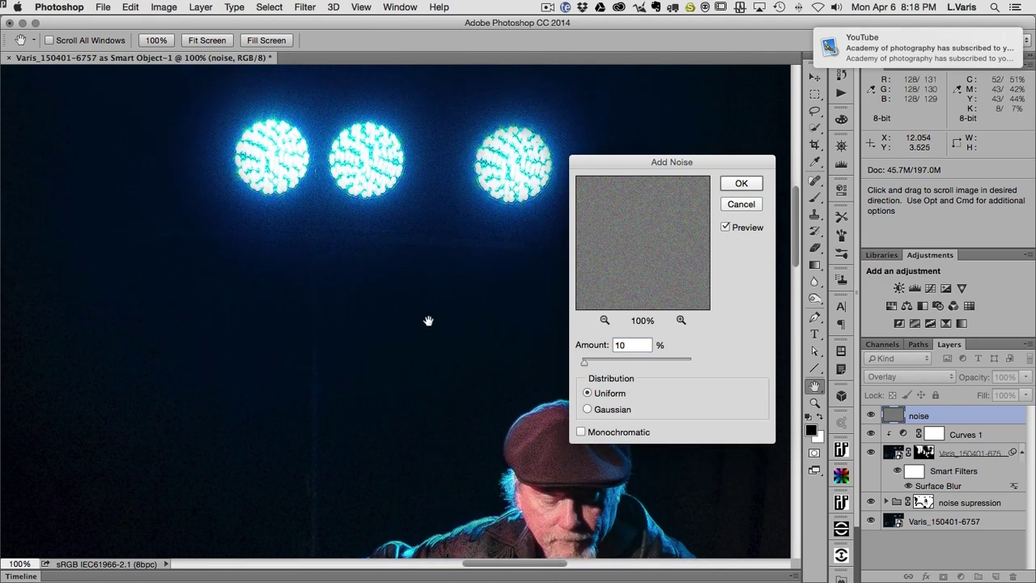
pyautogui.click(739, 184)
# Compare the stage lights and background with the noise layer hidden and shown, leaving it visible
pyautogui.press('b')
pyautogui.click(871, 416)
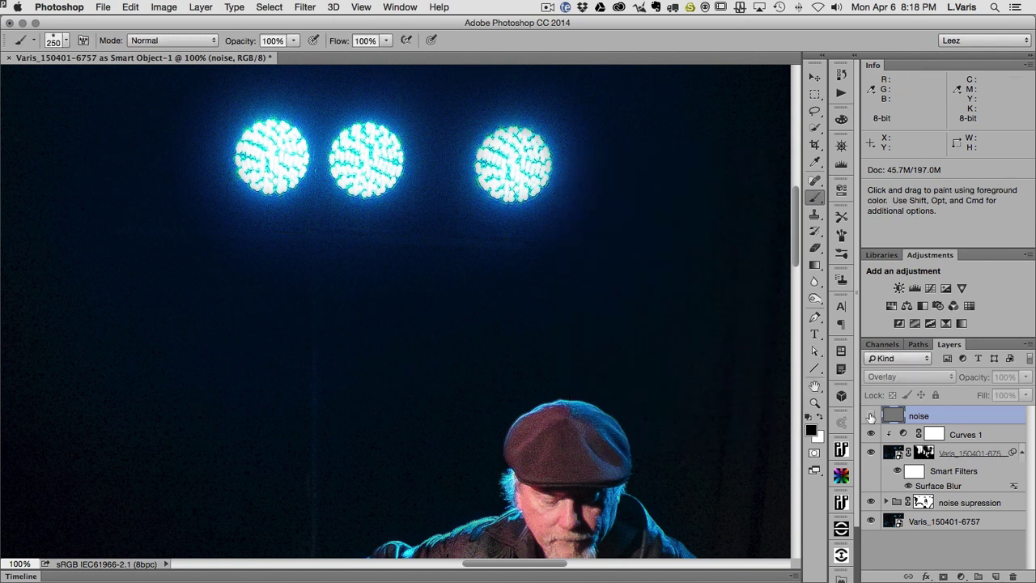
pyautogui.click(871, 416)
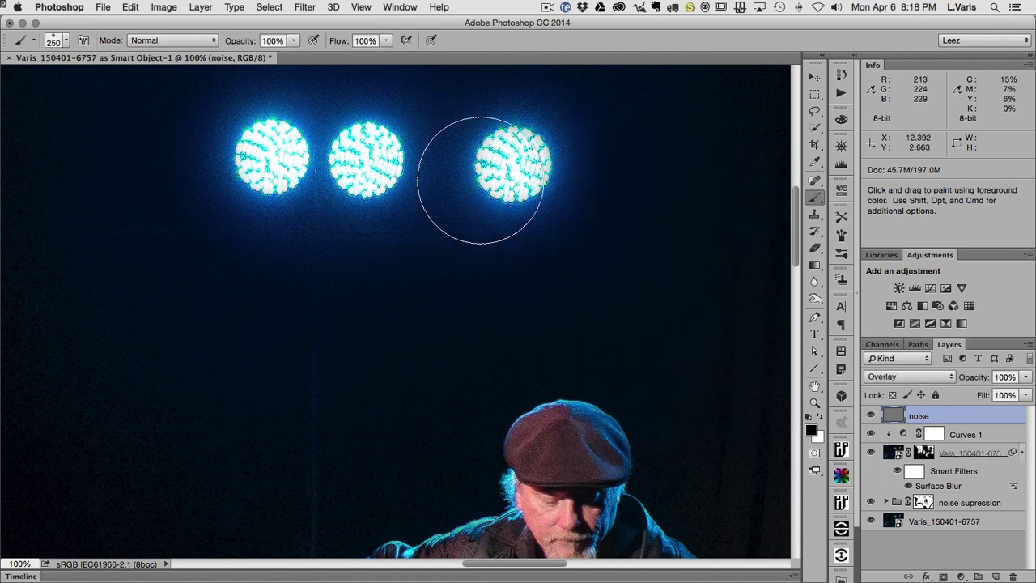
pyautogui.click(871, 416)
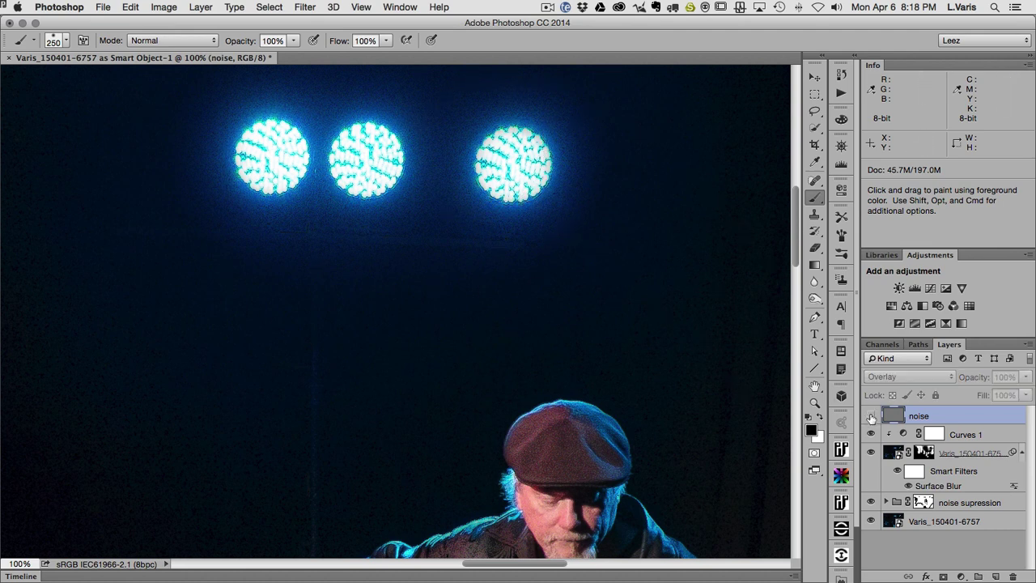
pyautogui.click(871, 416)
# Examine the added grain on the guitarist up close and across the wider stage scene
pyautogui.moveTo(675, 469); pyautogui.dragTo(666, 270)
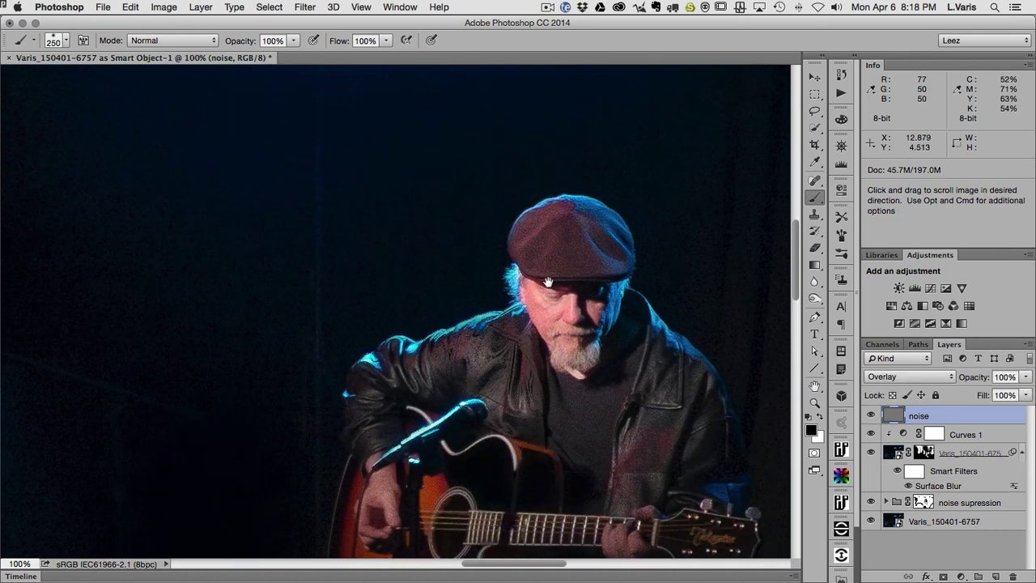
pyautogui.moveTo(666, 423); pyautogui.dragTo(655, 259)
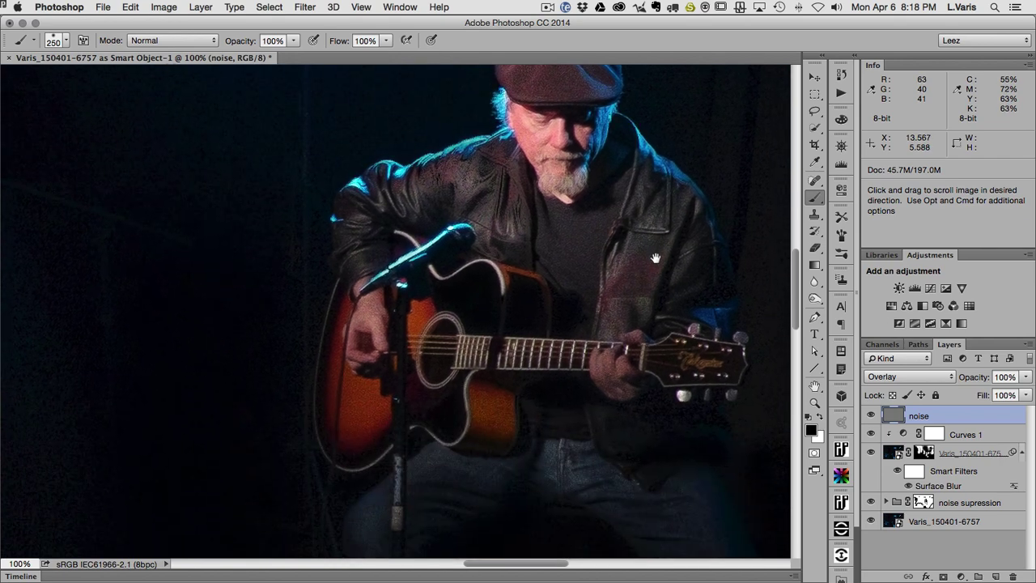
pyautogui.press('space')
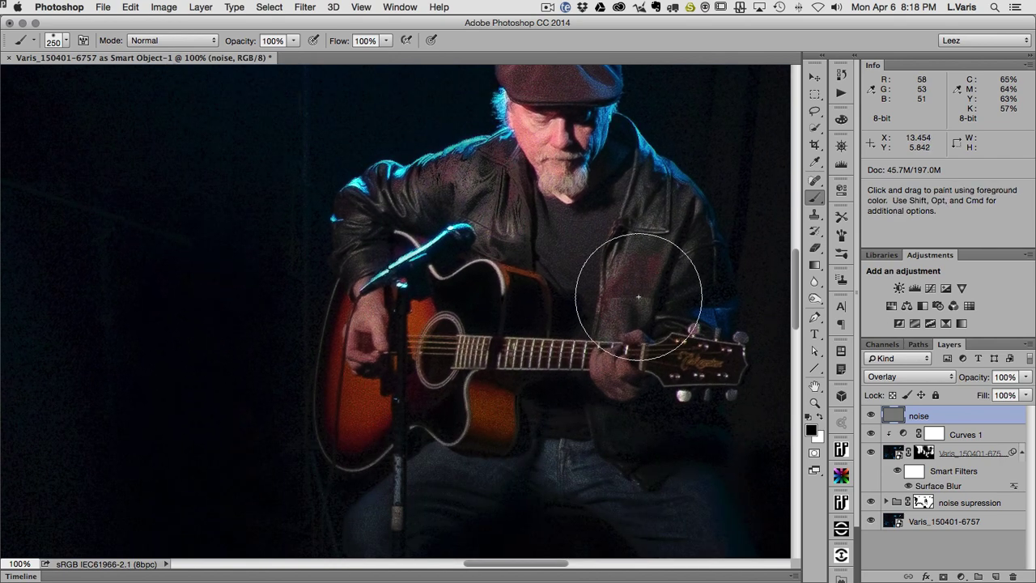
pyautogui.press('super+minus')
pyautogui.press('super+minus')
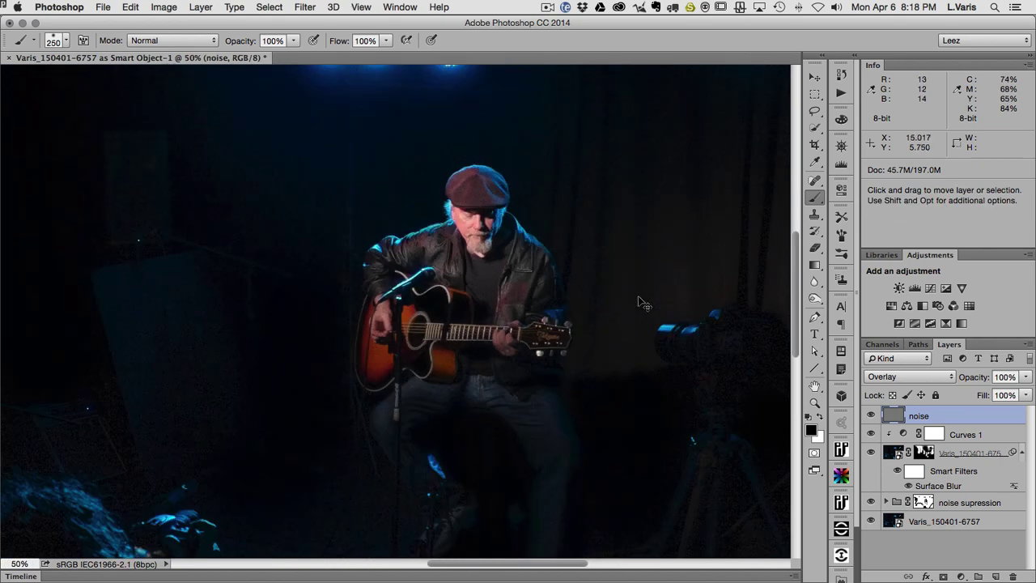
pyautogui.press('super+minus')
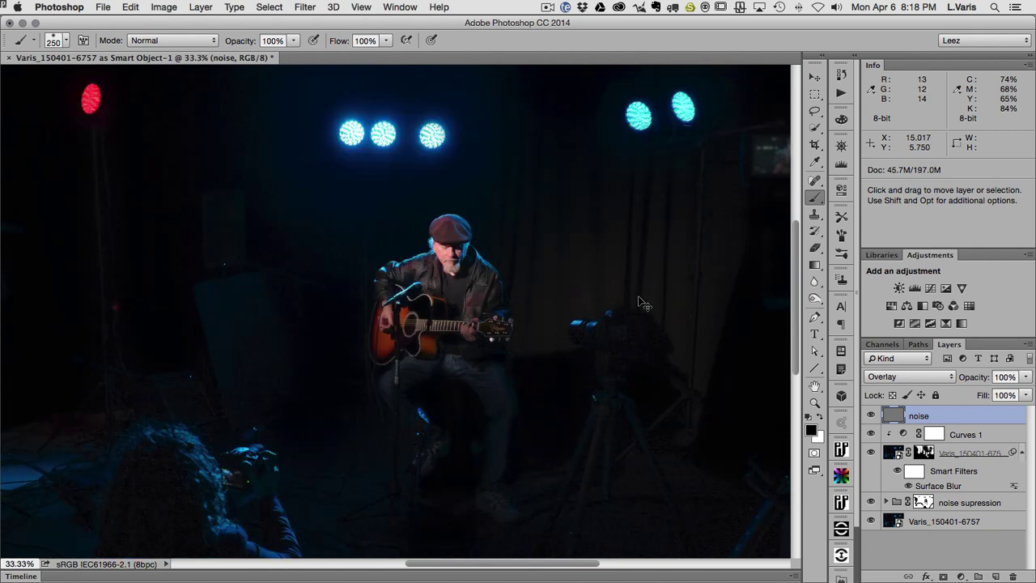
pyautogui.press('space')
pyautogui.moveTo(640, 296); pyautogui.dragTo(634, 237)
pyautogui.scroll(2, 634, 225)
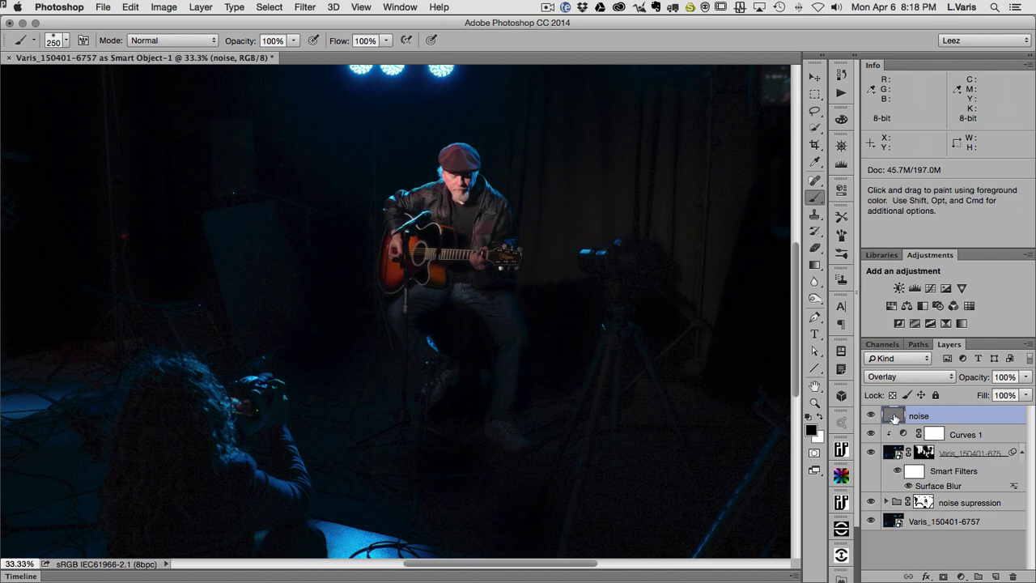
pyautogui.press('space')
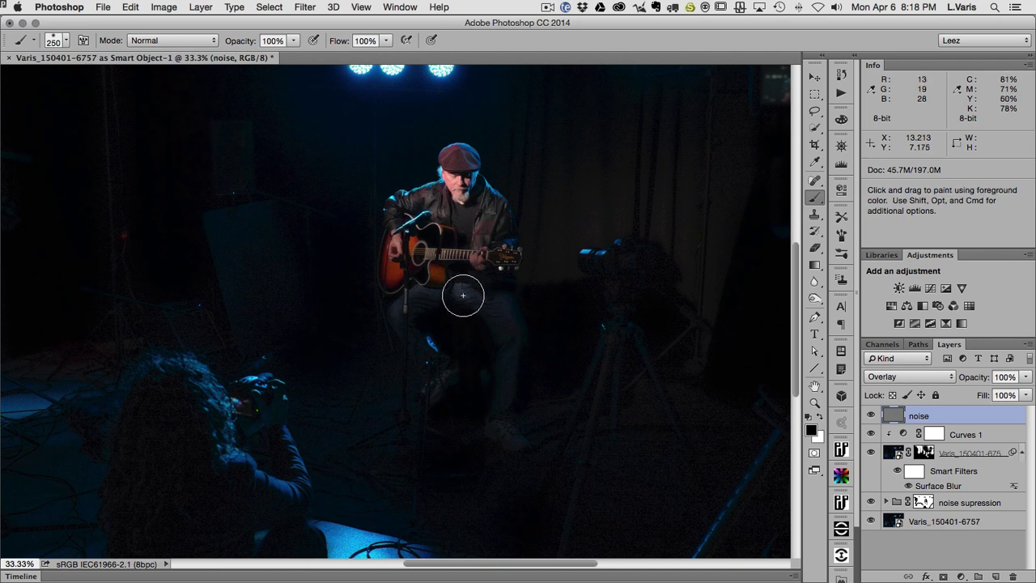
# Inspect the noise treatment on the guitarist, around the stage lights and across the full photo at several magnifications
pyautogui.press('super+space')
pyautogui.keyDown('super'); pyautogui.click(451, 276); pyautogui.keyUp('super')
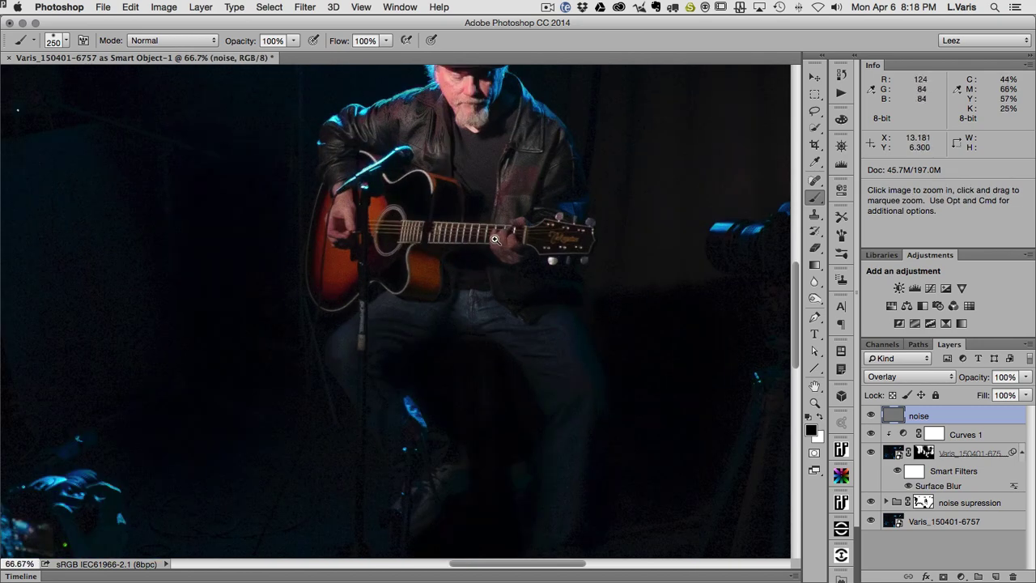
pyautogui.press('space')
pyautogui.moveTo(472, 123); pyautogui.dragTo(482, 216)
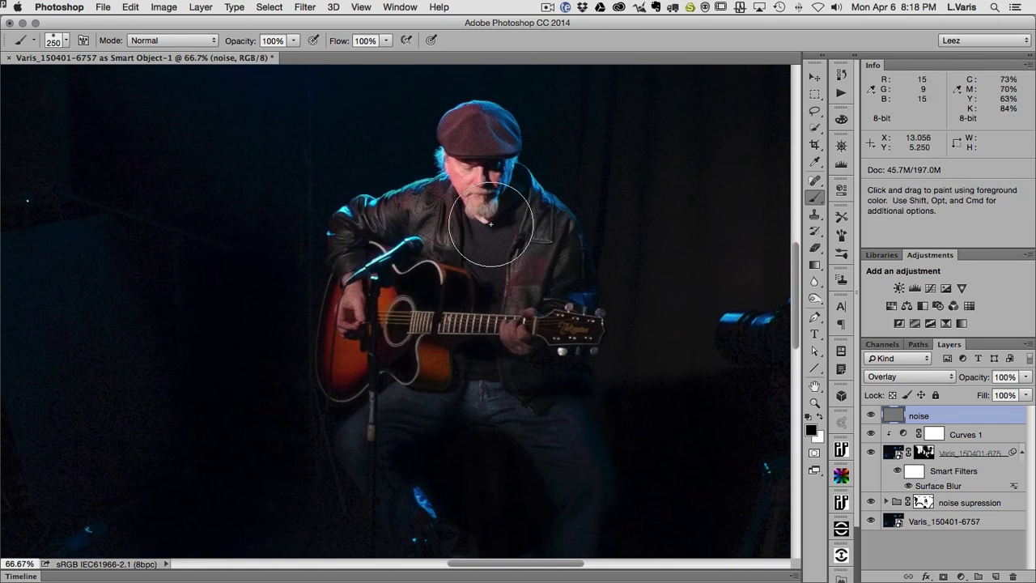
pyautogui.press('super+minus')
pyautogui.press('super+minus')
pyautogui.press('super+minus')
pyautogui.press('super+minus')
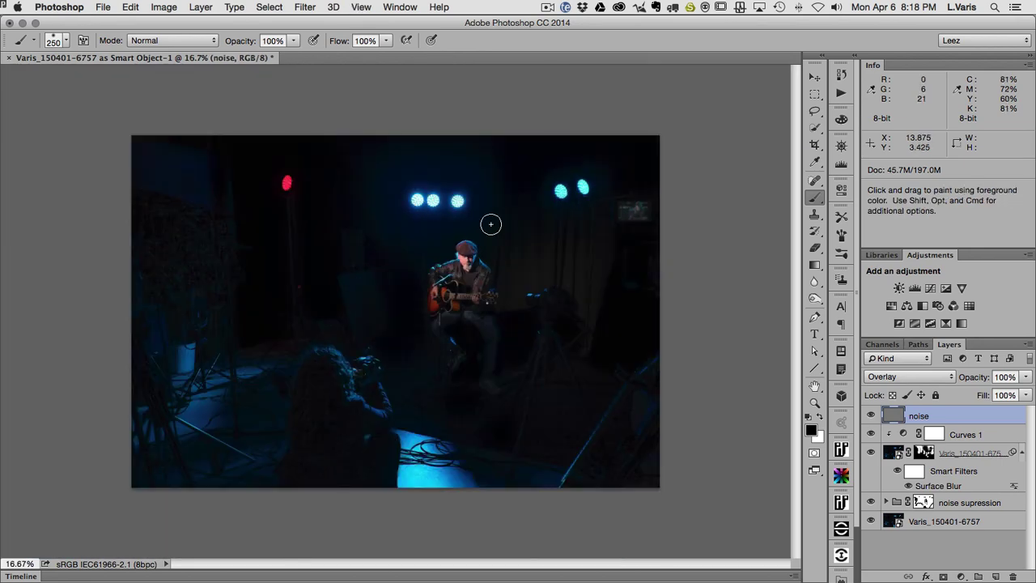
pyautogui.press('space')
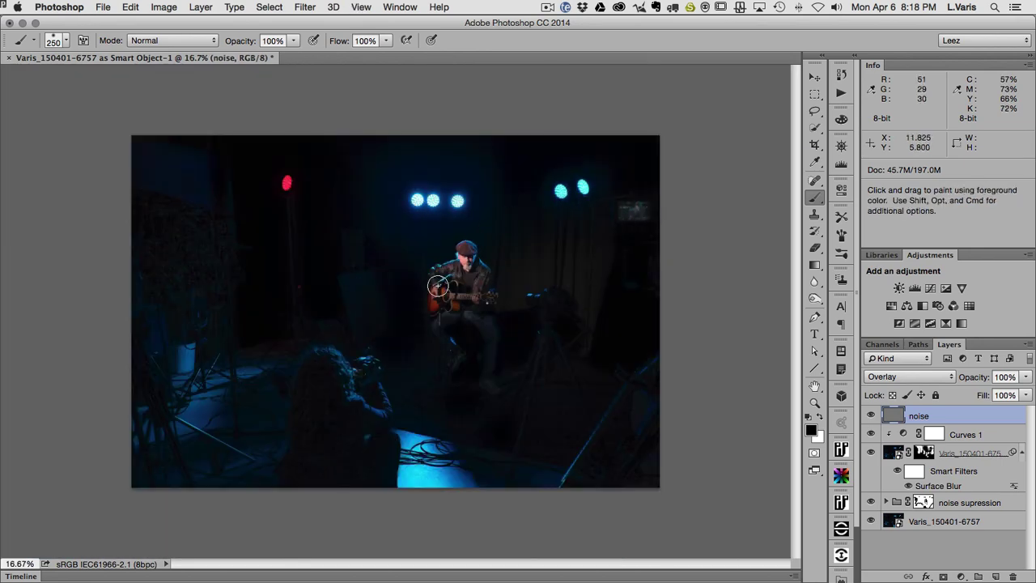
pyautogui.press('super+plus')
pyautogui.press('super+plus')
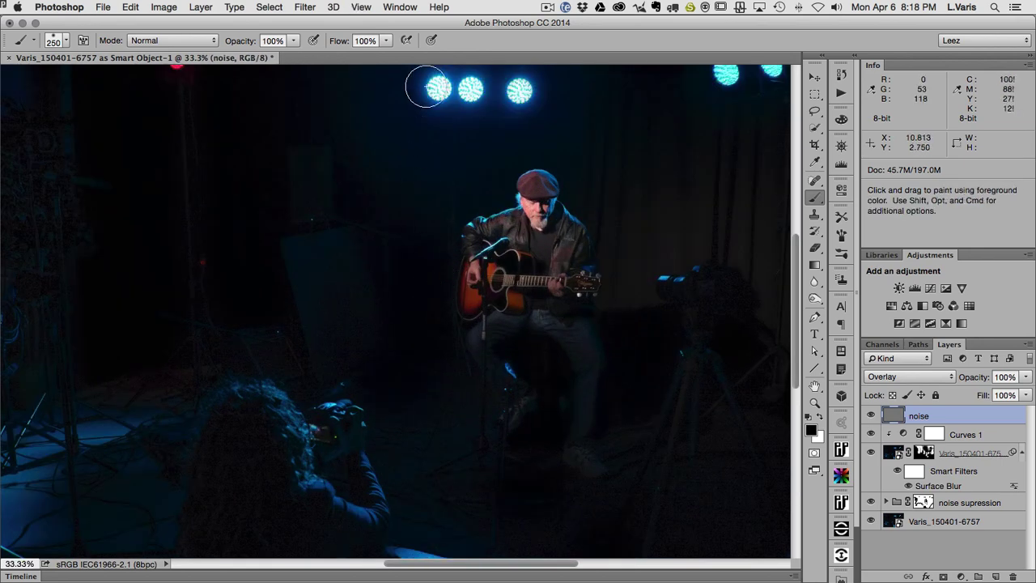
pyautogui.press('space')
pyautogui.moveTo(458, 99); pyautogui.dragTo(452, 256)
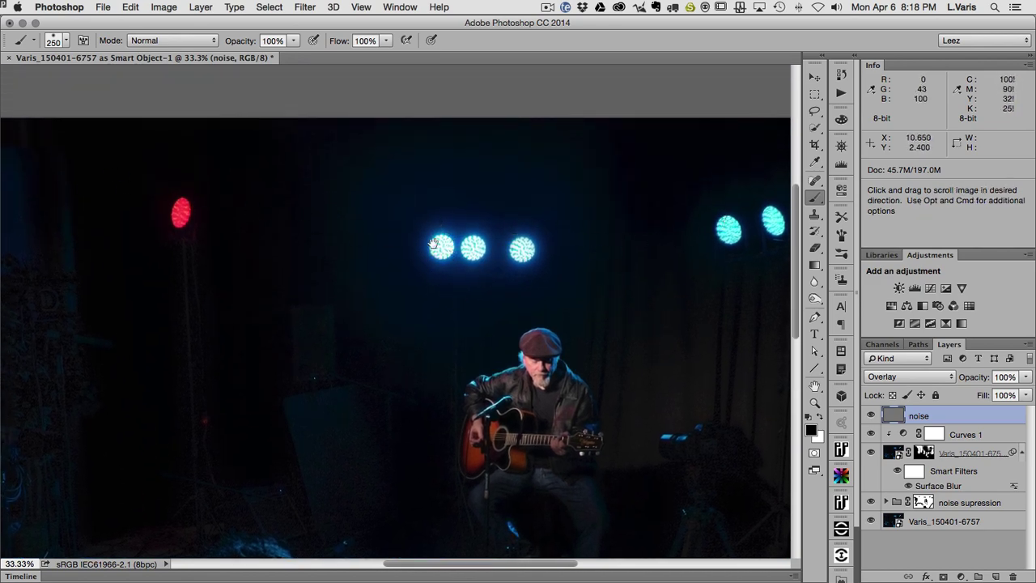
pyautogui.press('super+minus')
pyautogui.press('super+minus')
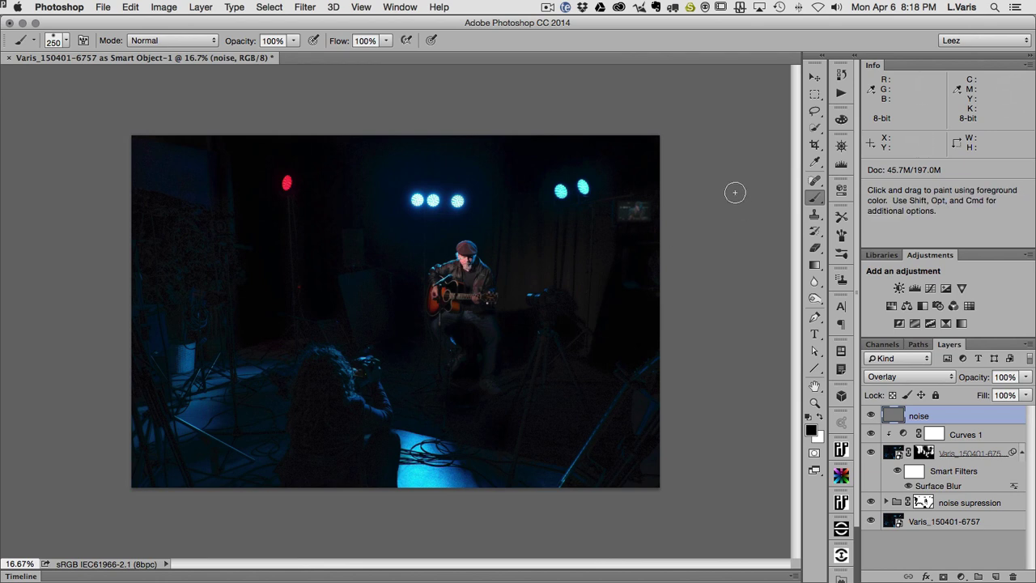
# Compare the guitarist at 100% between the original photo layer alone and the full layer stack, leaving all layers visible
pyautogui.press('super+space')
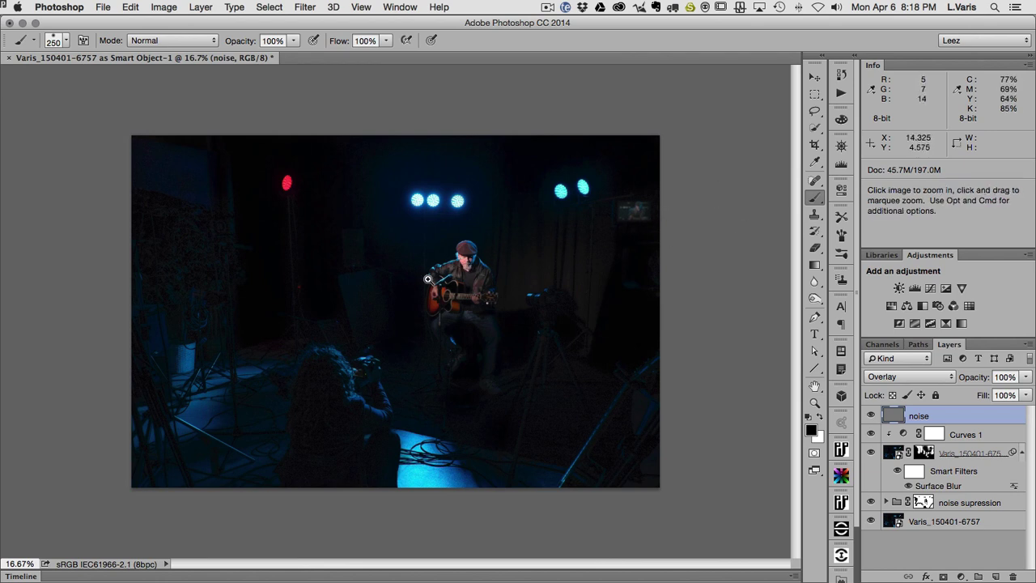
pyautogui.click(434, 289)
pyautogui.click(435, 289)
pyautogui.click(435, 289)
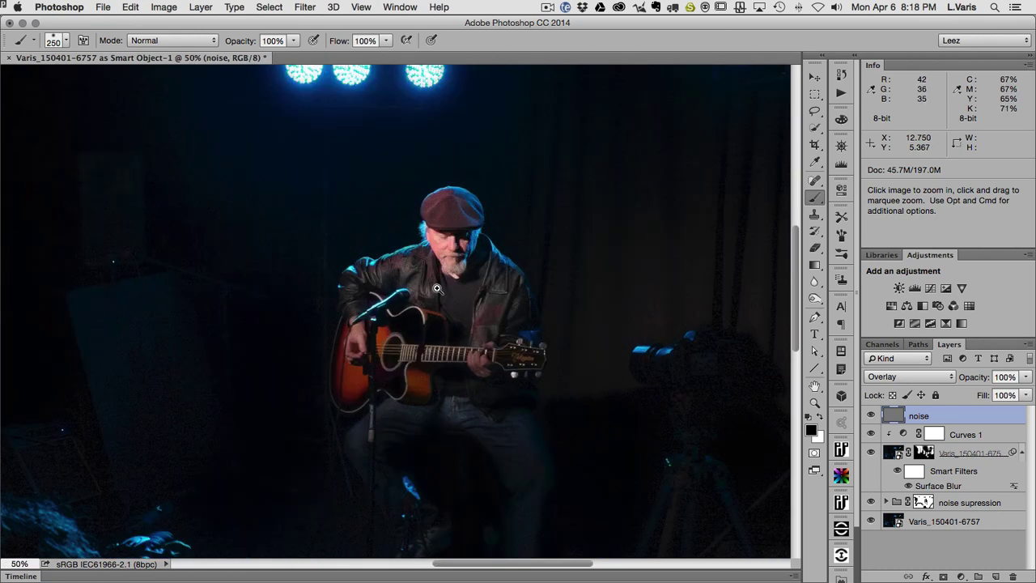
pyautogui.click(437, 289)
pyautogui.click(436, 289)
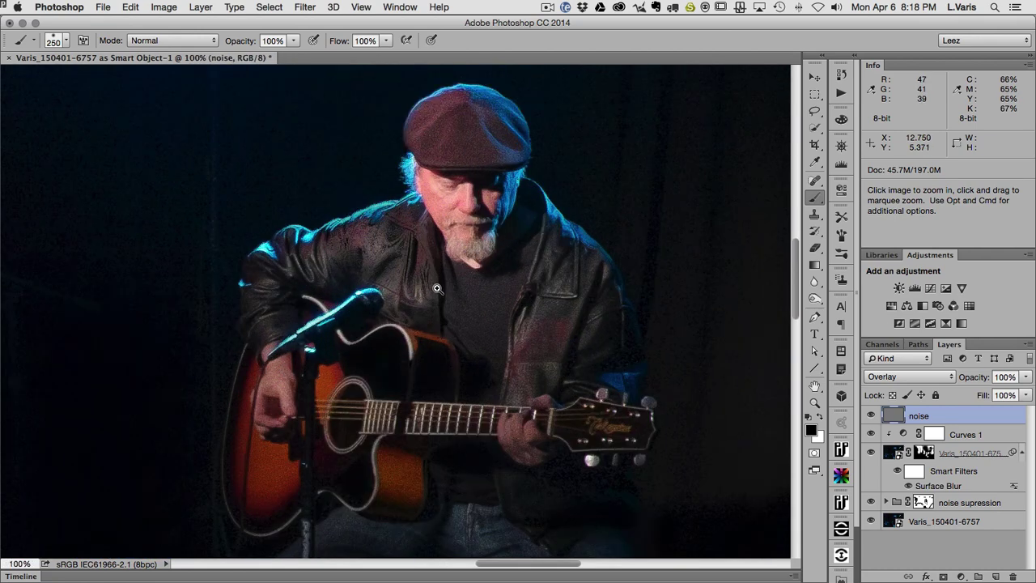
pyautogui.moveTo(441, 289); pyautogui.dragTo(564, 271)
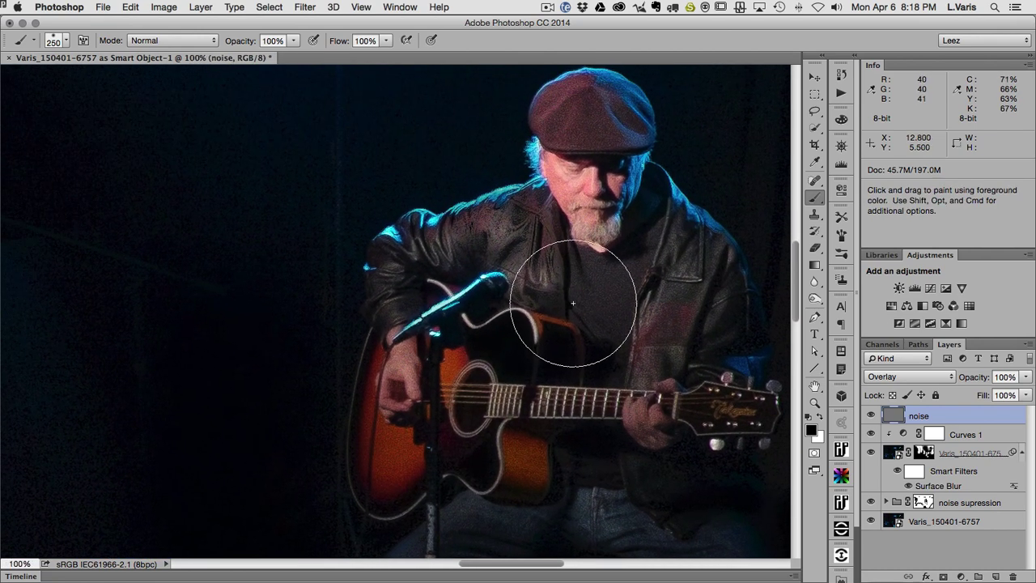
pyautogui.keyDown('alt'); pyautogui.click(870, 522); pyautogui.keyUp('alt')
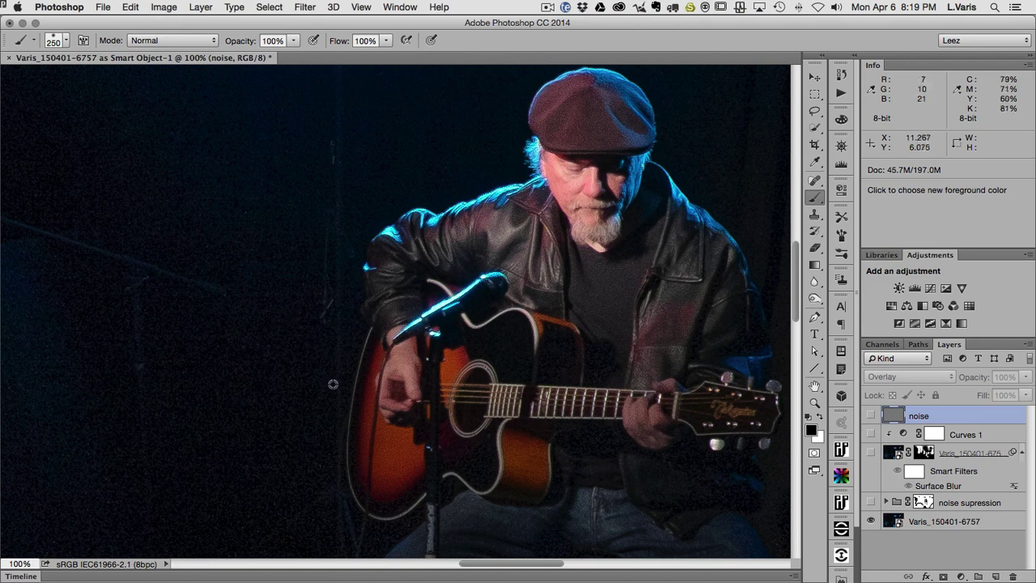
pyautogui.press('space')
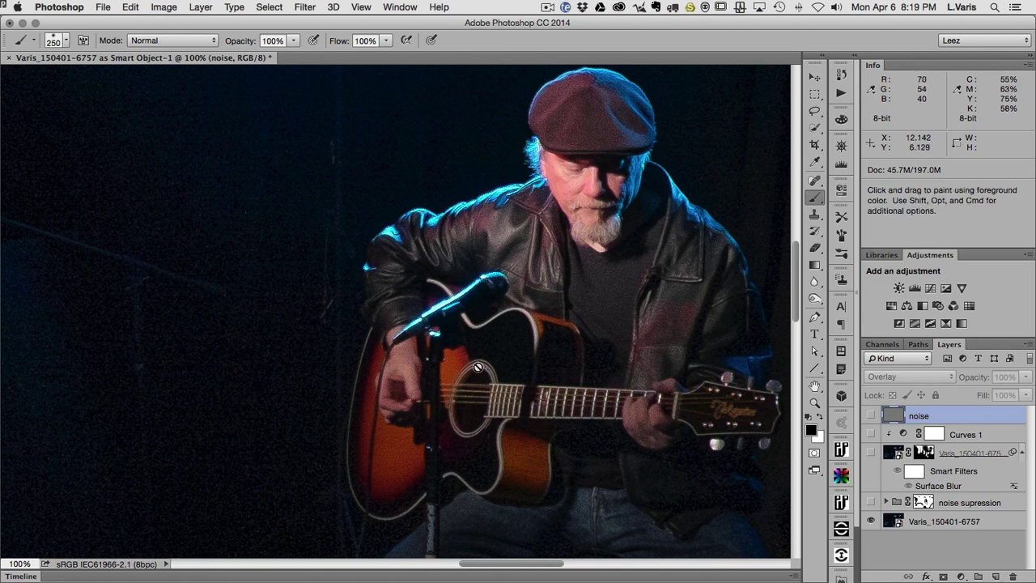
pyautogui.moveTo(541, 211); pyautogui.dragTo(590, 203)
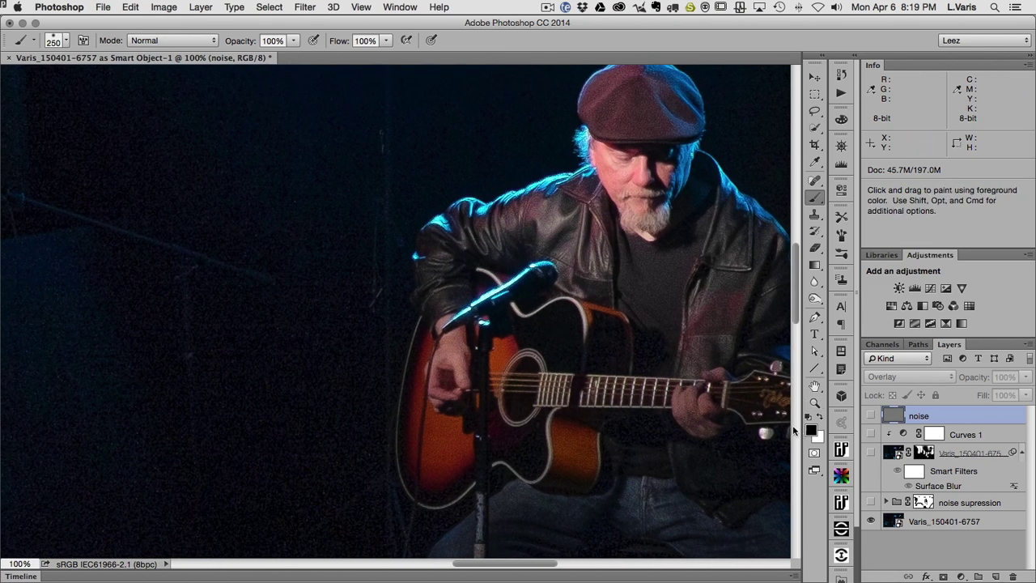
pyautogui.keyDown('alt'); pyautogui.click(870, 522); pyautogui.keyUp('alt')
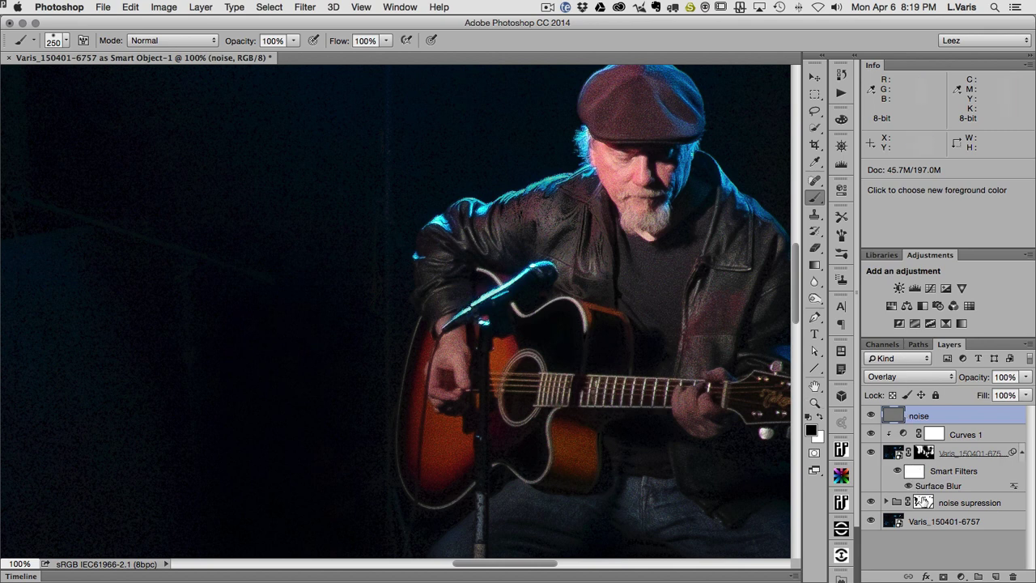
# Paint black on the noise supression group's mask over the guitarist's jacket shoulder and sleeve with a 125 px brush
pyautogui.click(923, 502)
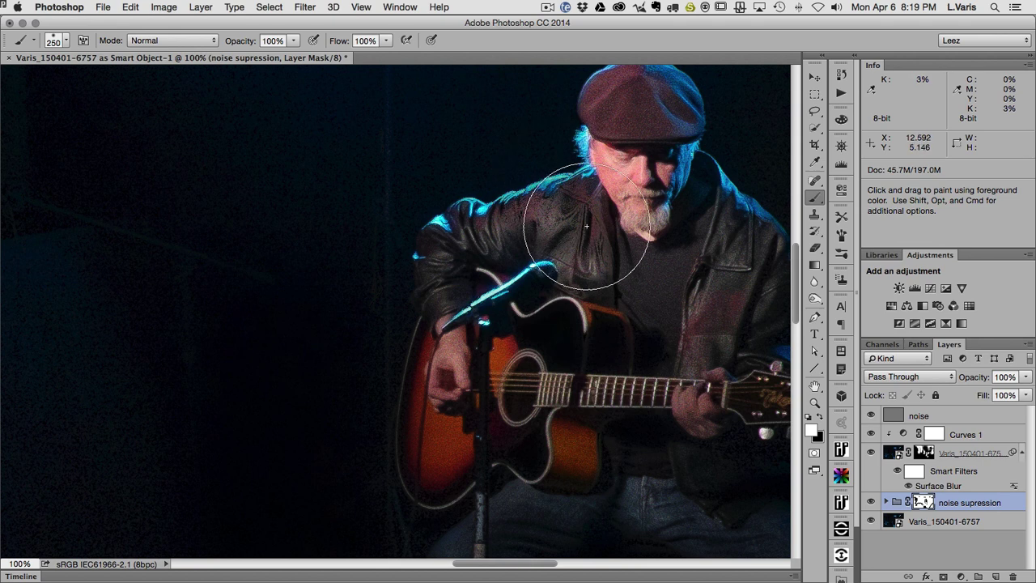
pyautogui.press('[')
pyautogui.press('[')
pyautogui.press('[')
pyautogui.press('[')
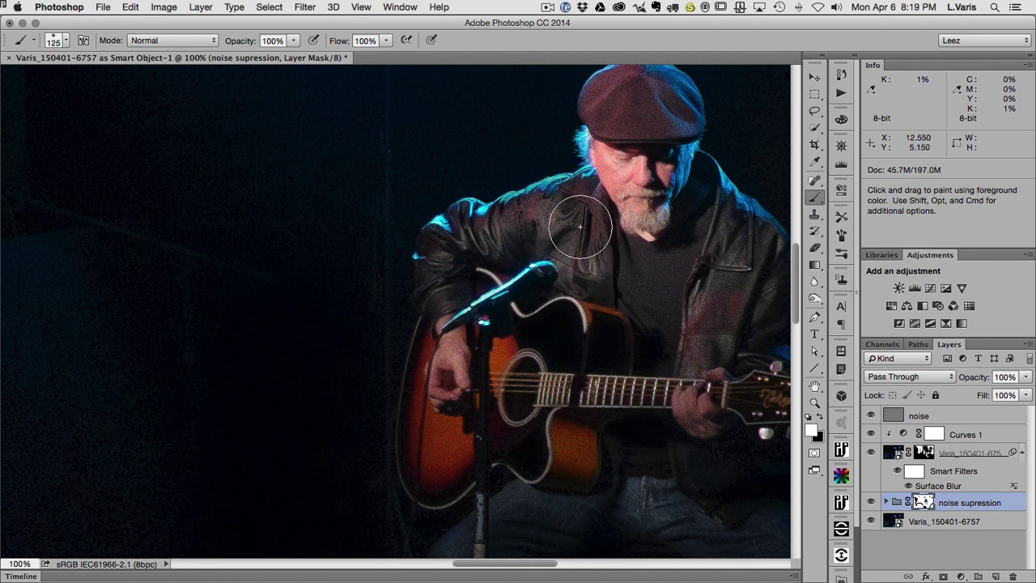
pyautogui.press('x')
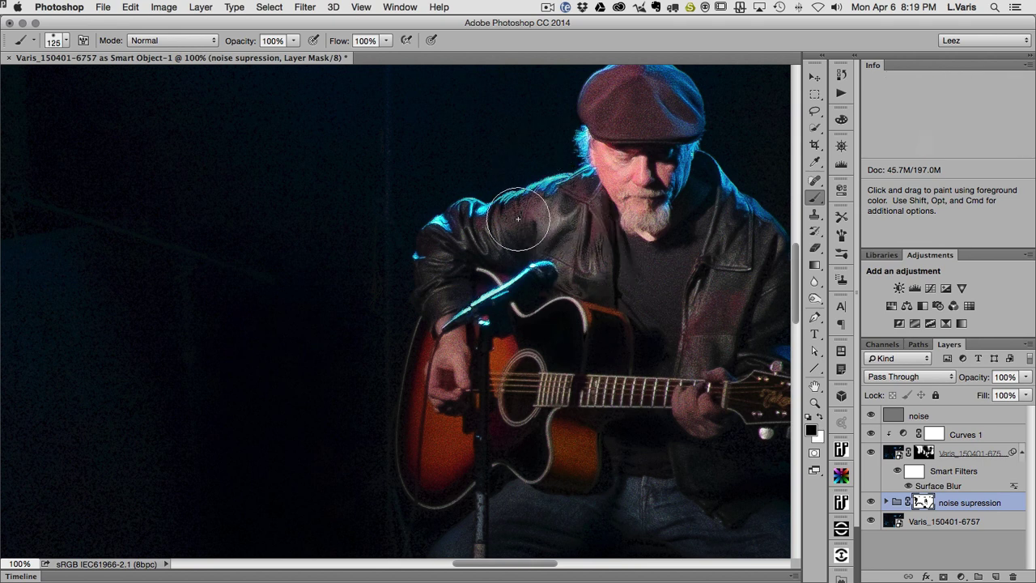
pyautogui.moveTo(576, 216)
pyautogui.mouseDown()
pyautogui.moveTo(534, 207)
pyautogui.moveTo(478, 234)
pyautogui.mouseUp()
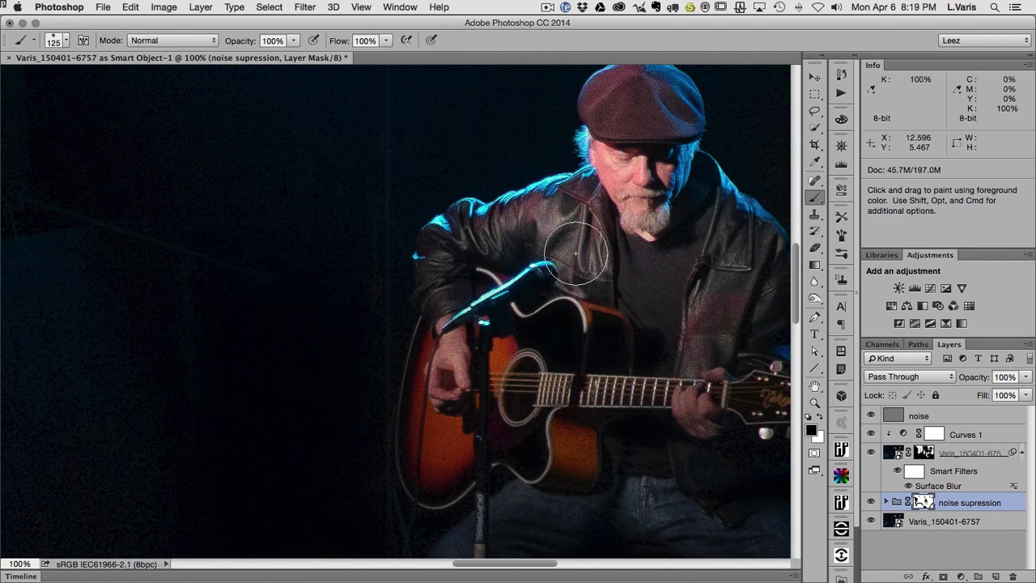
# Compare the jacket area using the original layer alone, the noise supression group alone and the full stack, leaving all layers visible
pyautogui.click(870, 522)
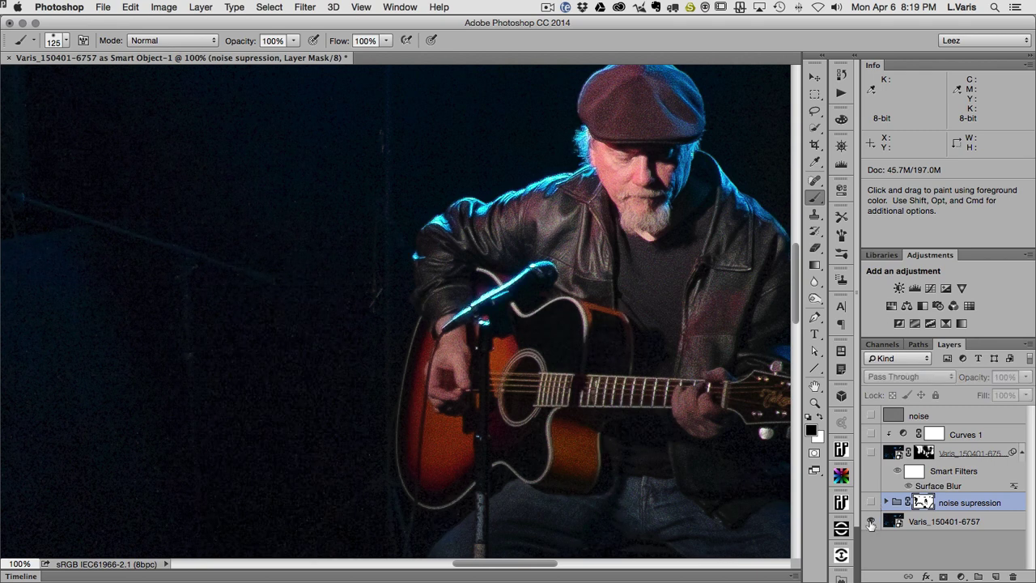
pyautogui.click(870, 522)
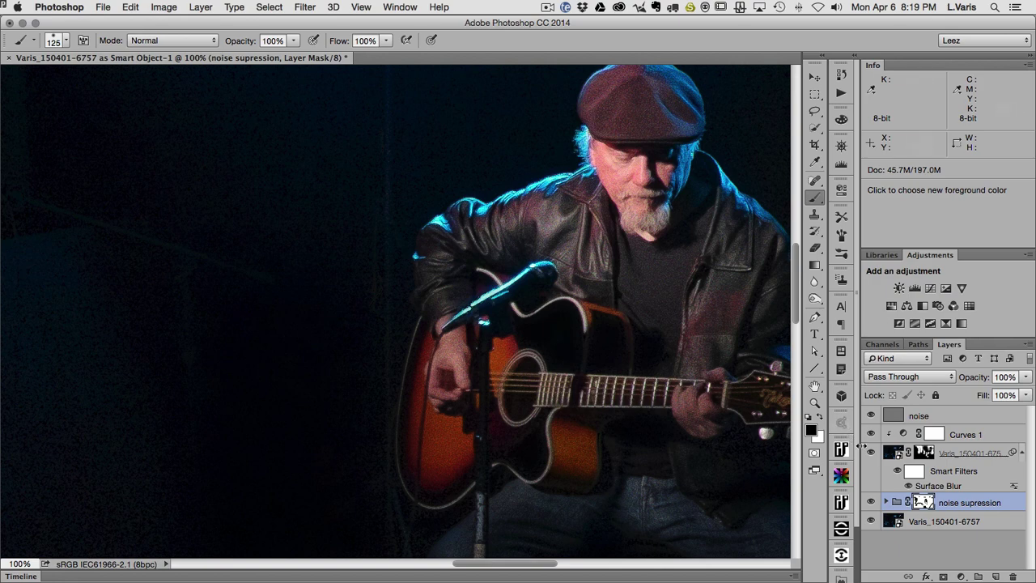
pyautogui.keyDown('alt'); pyautogui.click(871, 503); pyautogui.keyUp('alt')
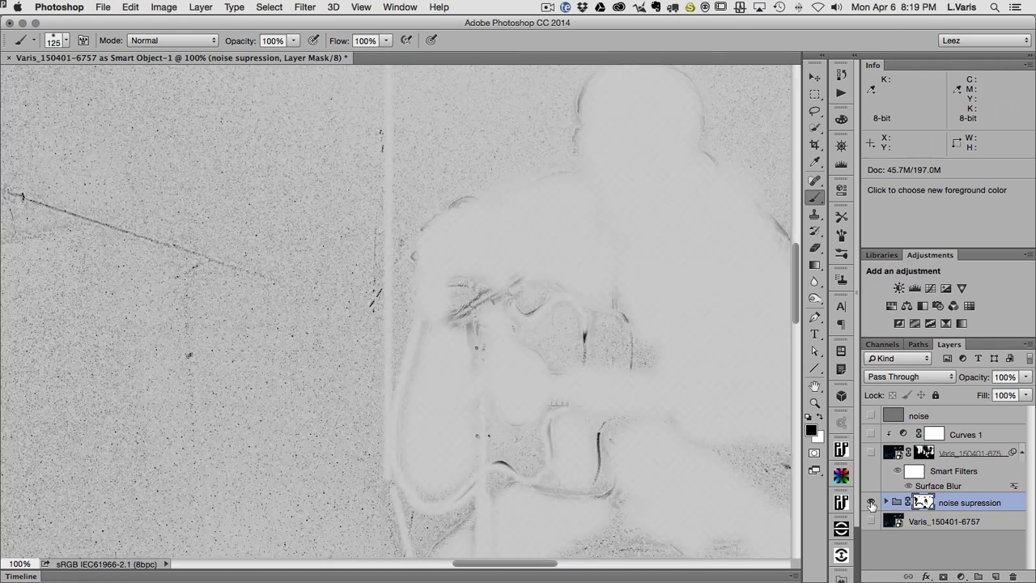
pyautogui.keyDown('alt'); pyautogui.click(871, 502); pyautogui.keyUp('alt')
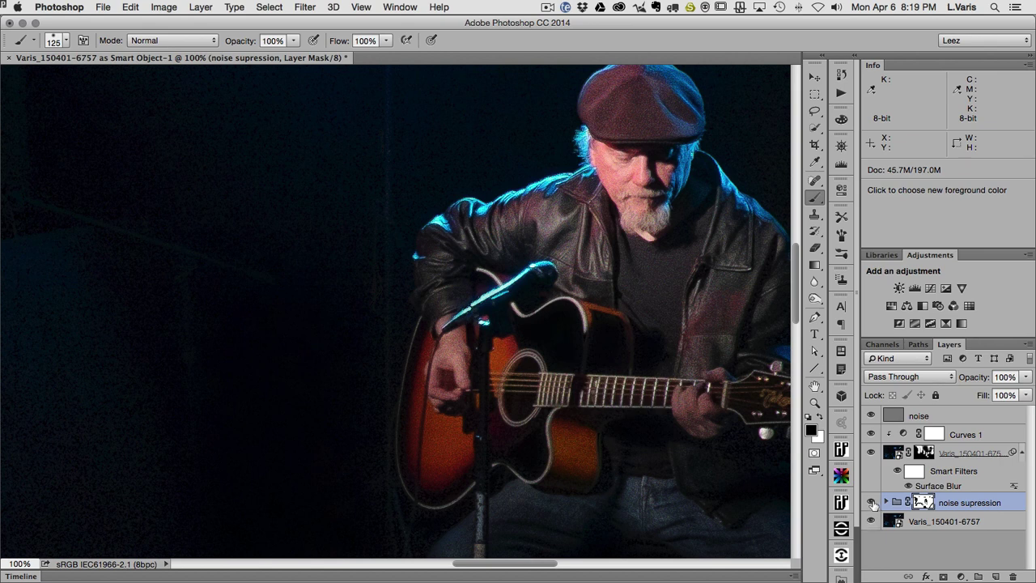
pyautogui.click(871, 503)
pyautogui.click(871, 502)
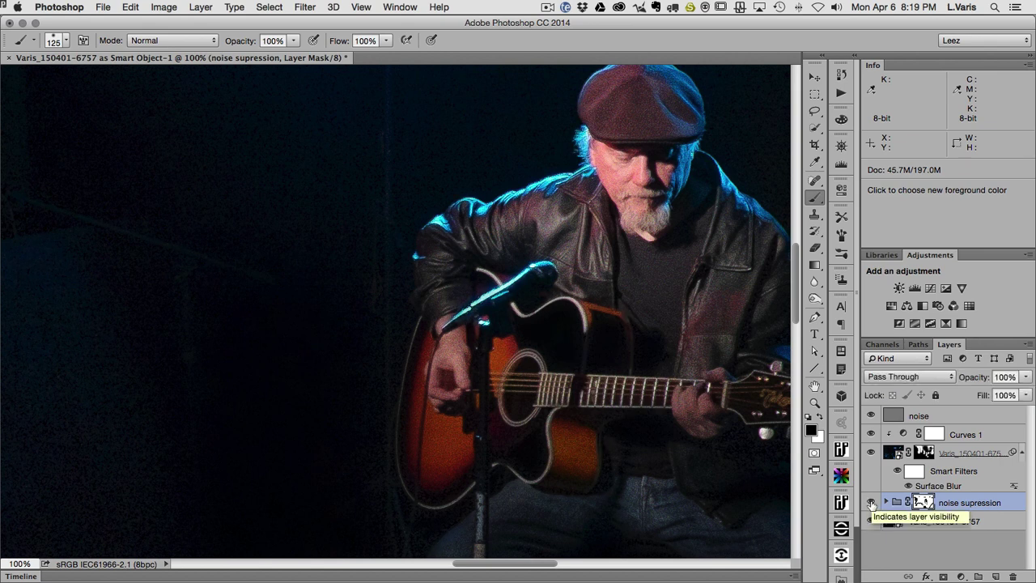
pyautogui.keyDown('alt'); pyautogui.click(871, 521); pyautogui.keyUp('alt')
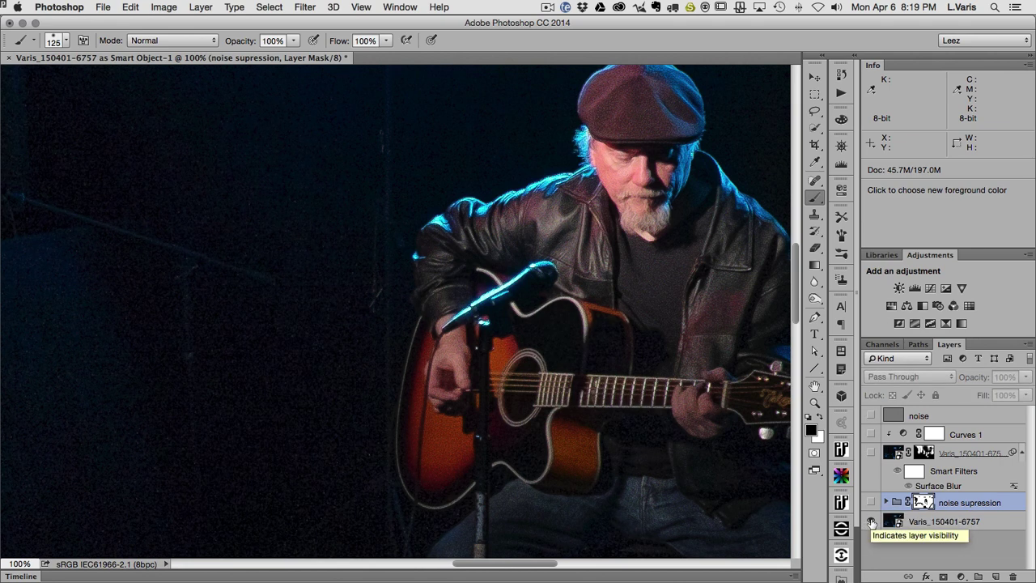
pyautogui.keyDown('alt'); pyautogui.click(871, 521); pyautogui.keyUp('alt')
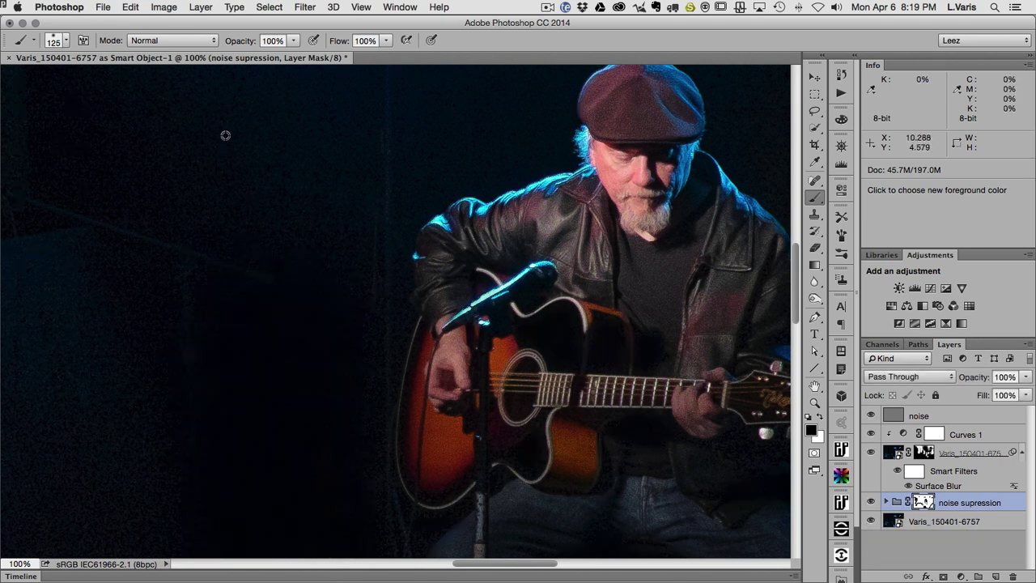
# Compare the wider stage scene between the original photo layer alone and all layers, ending with the full stack at 25% magnification
pyautogui.press('super+minus')
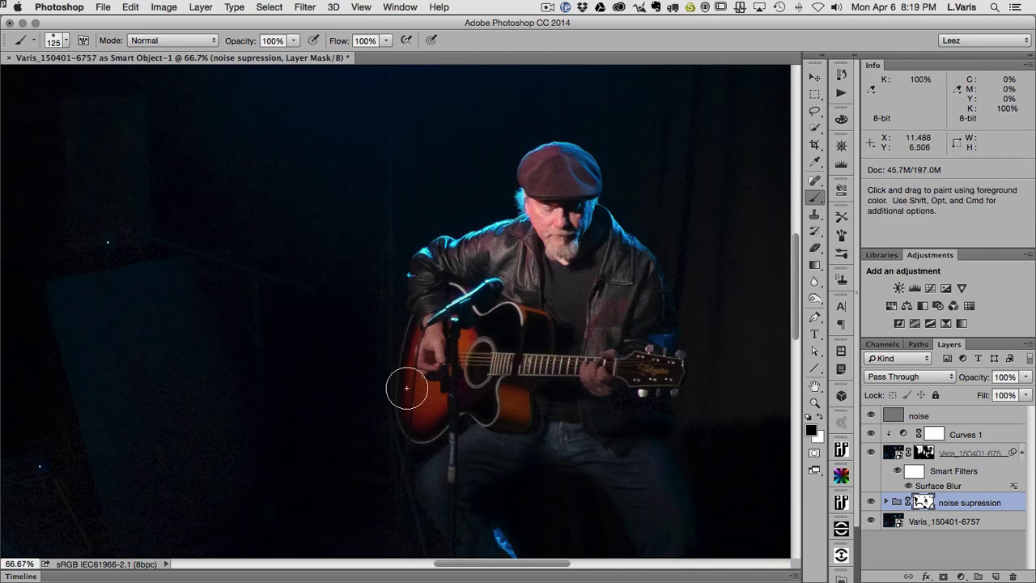
pyautogui.press('super+minus')
pyautogui.press('super+minus')
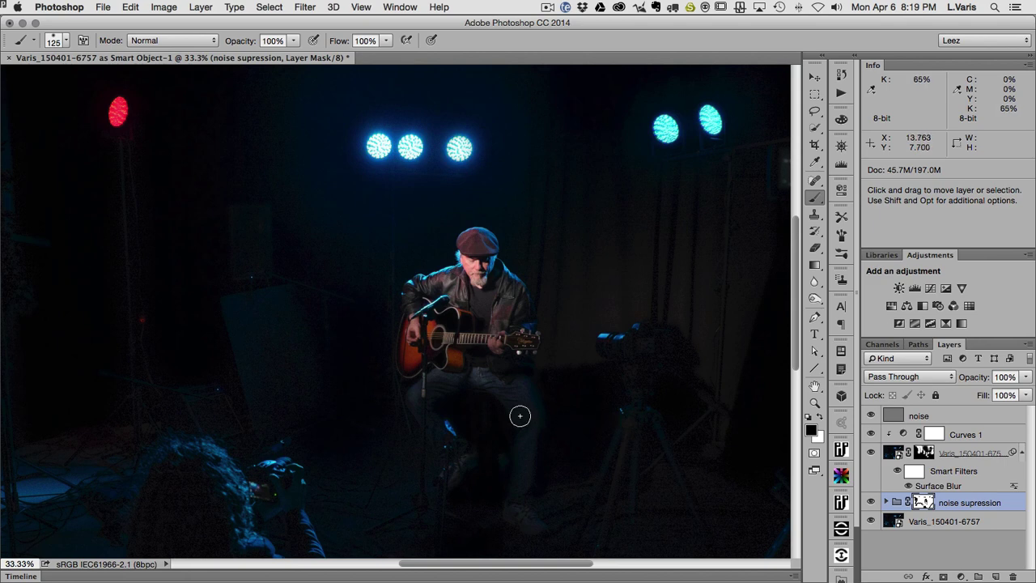
pyautogui.keyDown('alt'); pyautogui.click(870, 522); pyautogui.keyUp('alt')
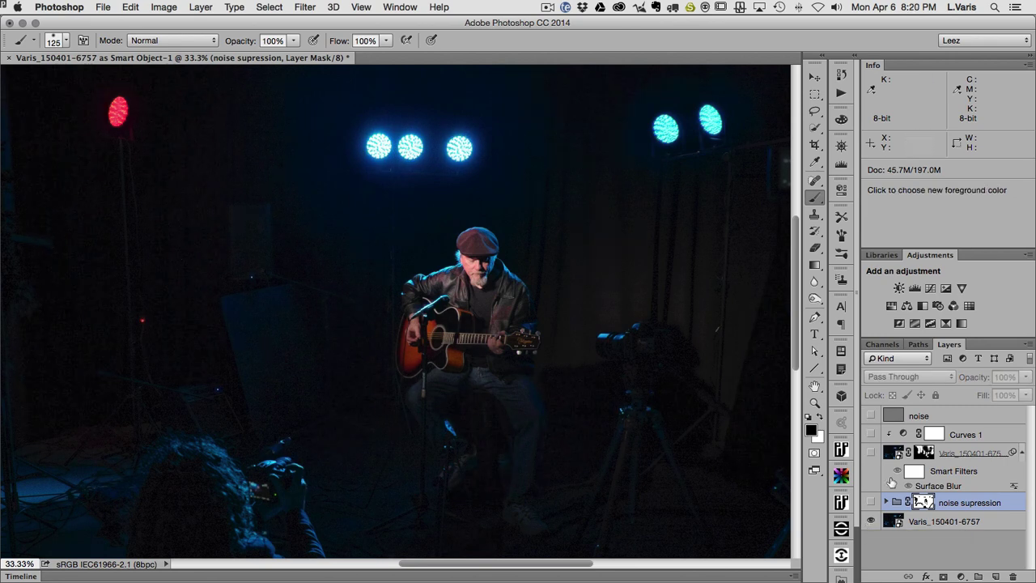
pyautogui.keyDown('alt'); pyautogui.click(872, 522); pyautogui.keyUp('alt')
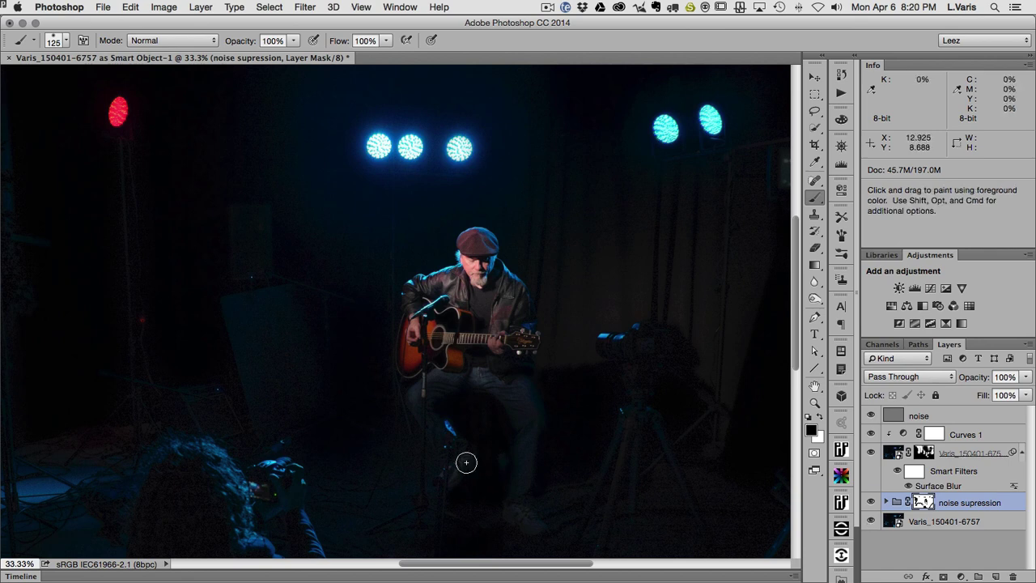
pyautogui.press('super+minus')
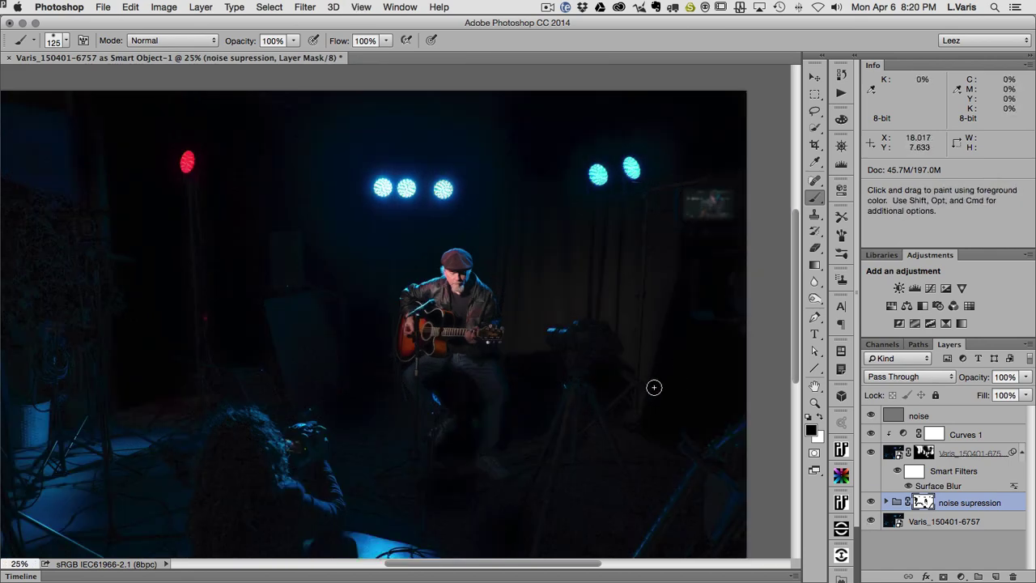
pyautogui.moveTo(538, 370); pyautogui.dragTo(558, 339)
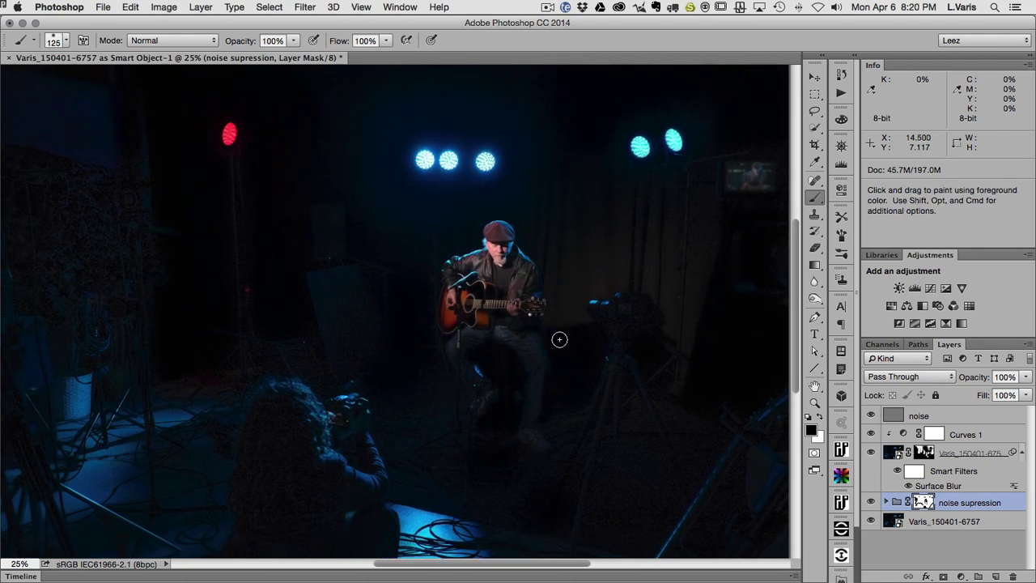